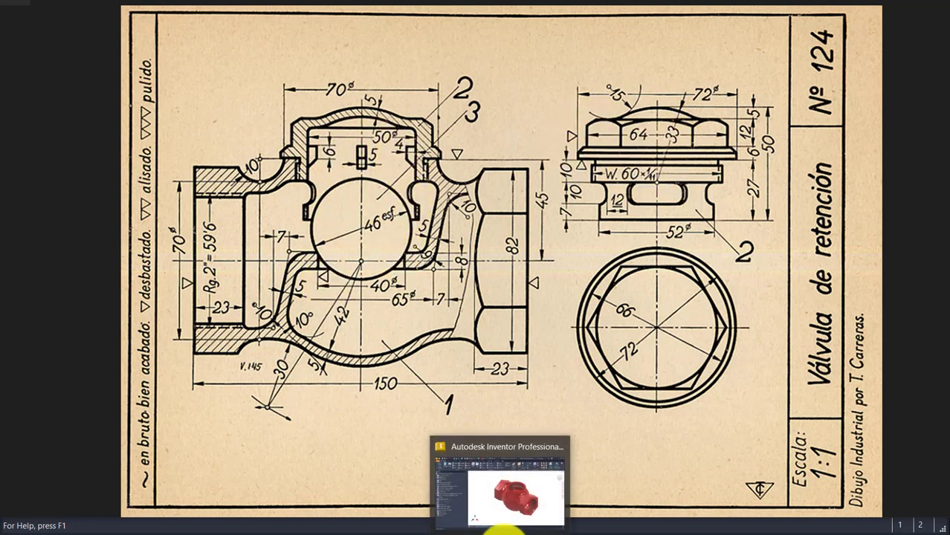
Switch to Autodesk Inventor and bring up the RETENTION VALVE BODY (TCS-9).idw drawing.
click(504, 529)
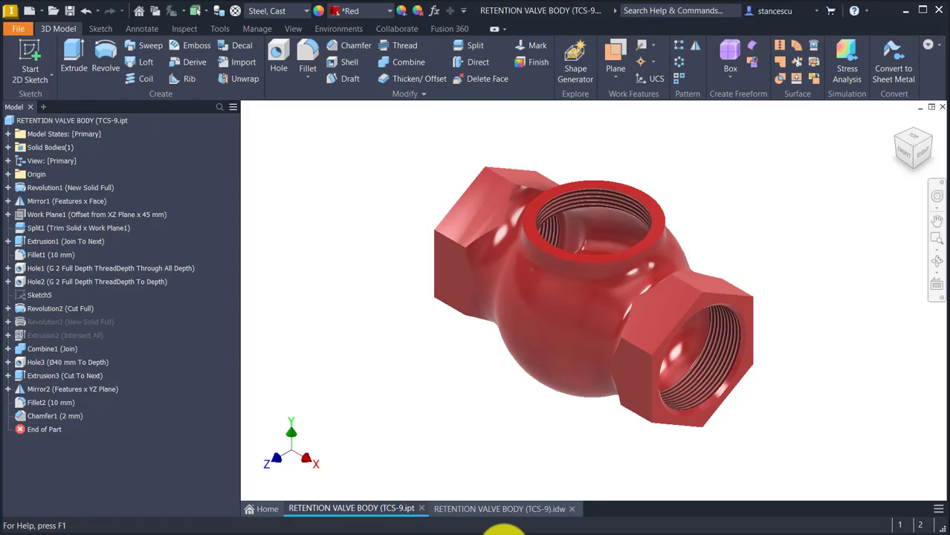
click(479, 512)
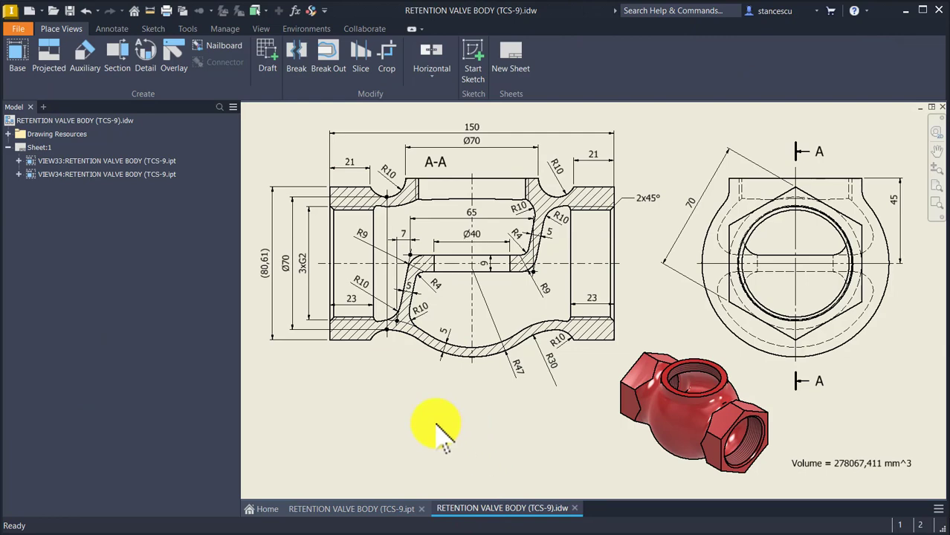
Create a new part from the metric Standard (mm).ipt template and start a 2D sketch on the XY plane.
key(ctrl+n)
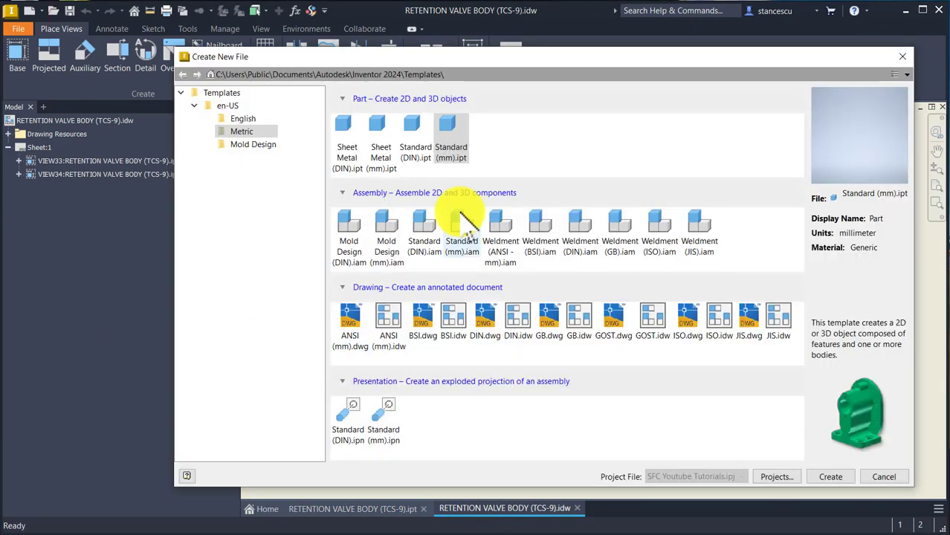
double_click(451, 131)
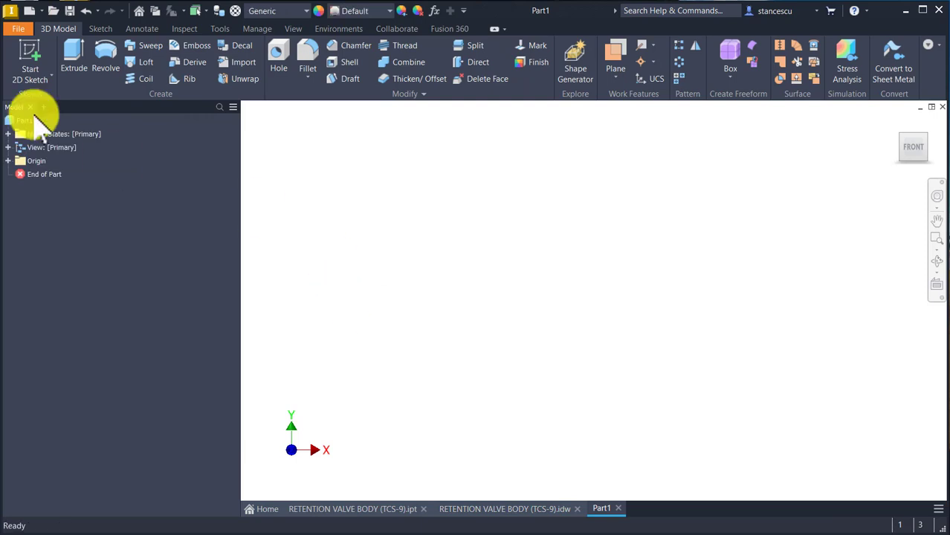
click(31, 54)
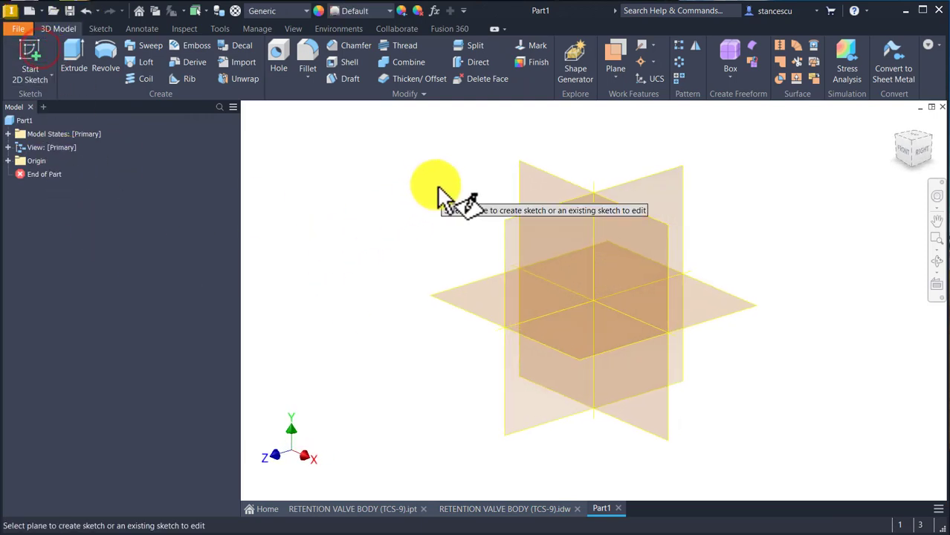
click(527, 184)
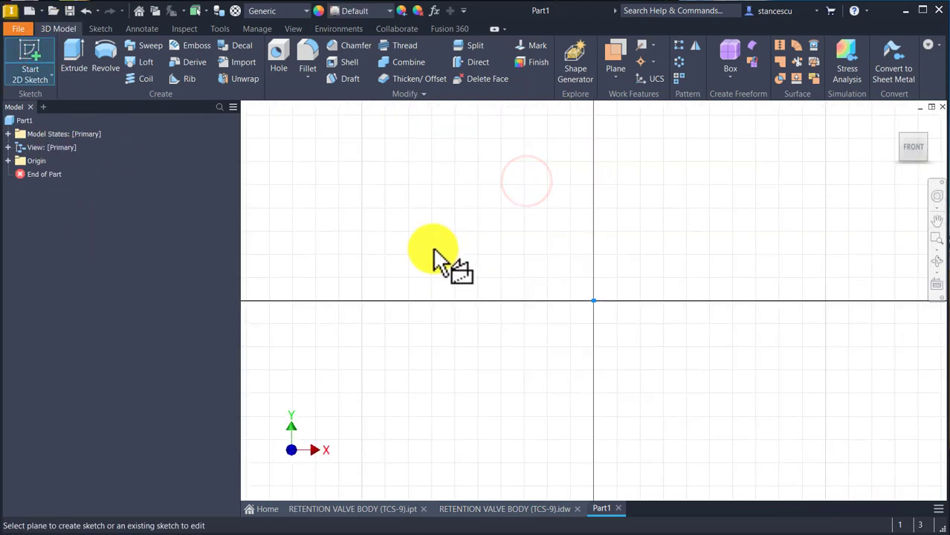
Check the valve body drawing, then in Part1 draw a horizontal line from the origin in the negative X direction, with length 150/2.
click(476, 512)
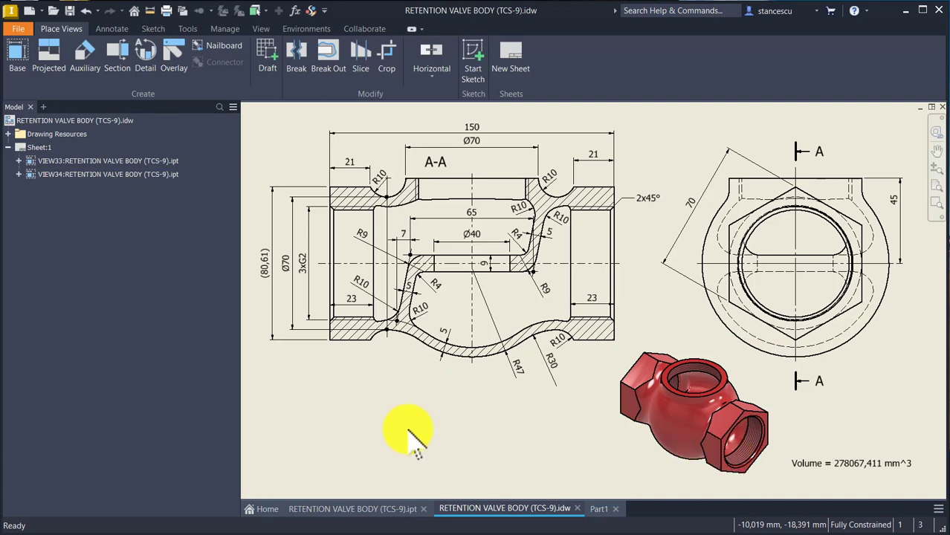
click(595, 508)
key(l)
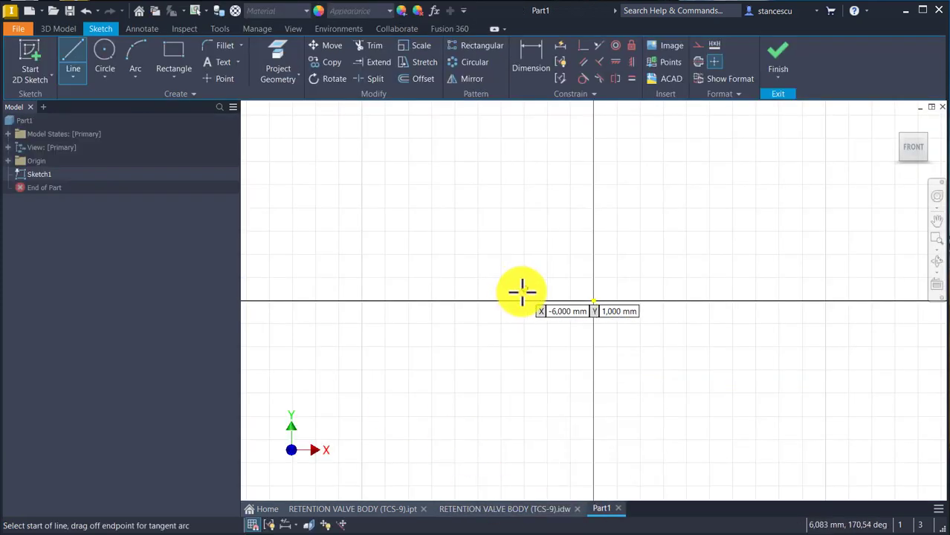
click(593, 301)
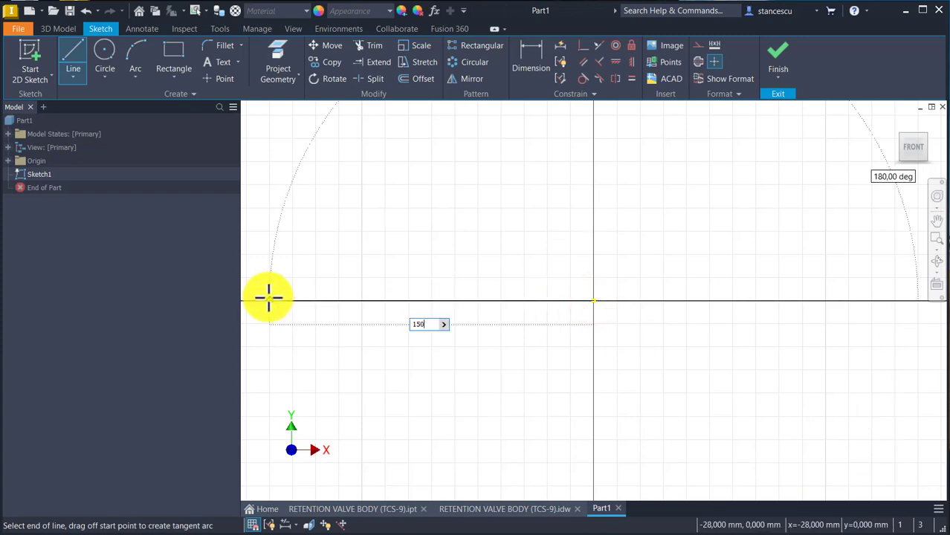
text(150/2)
key(Return)
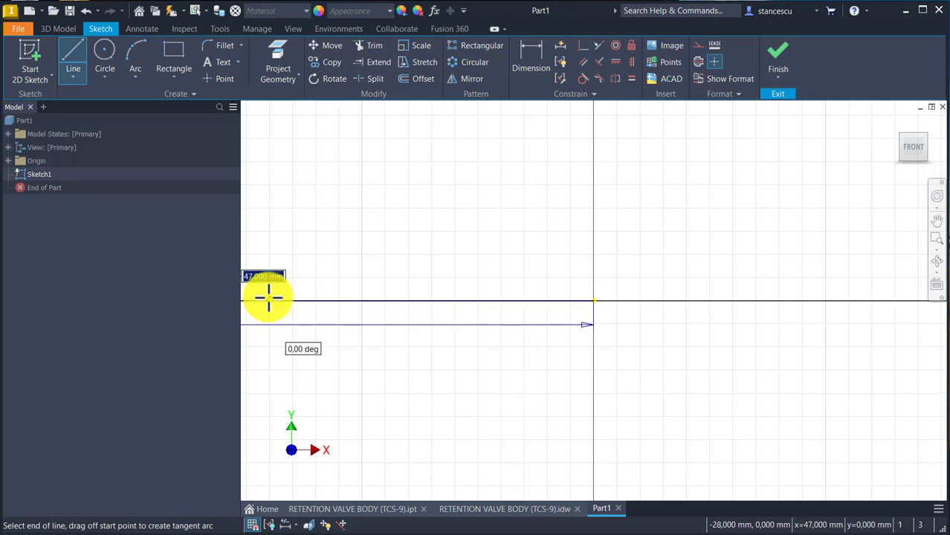
Continue the profile with a vertical line about 35 mm up from the base line's far end and a 21 mm horizontal line back inward.
scroll(339, 282, up, 4)
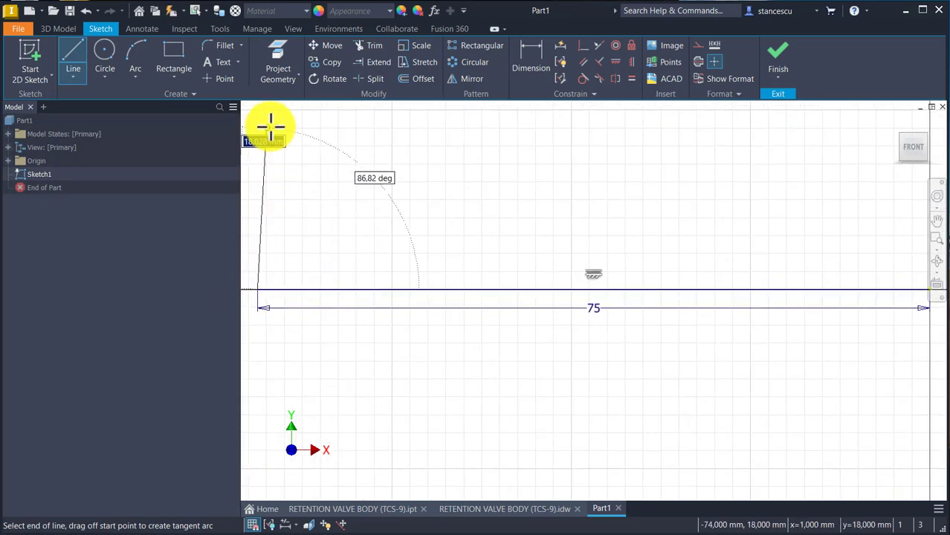
scroll(260, 124, down, 4)
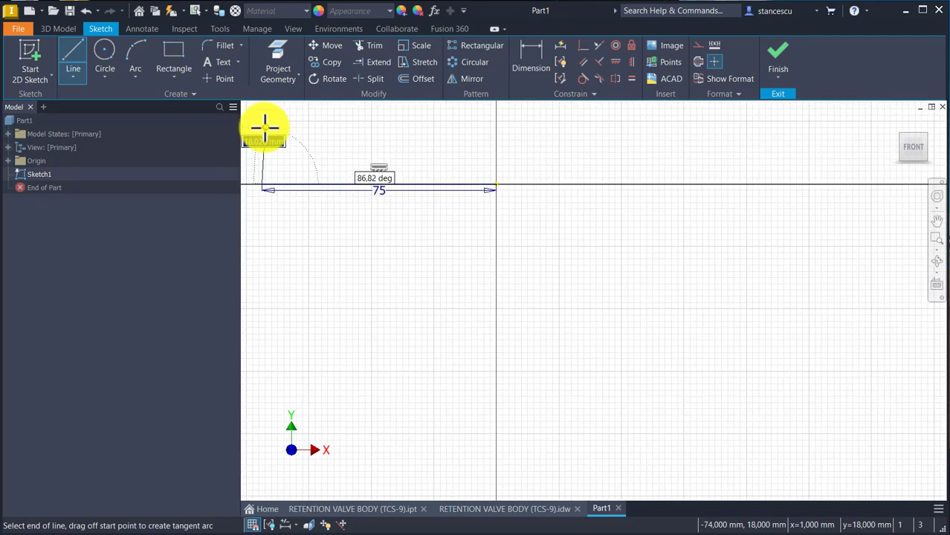
middle_drag(261, 127, 414, 251)
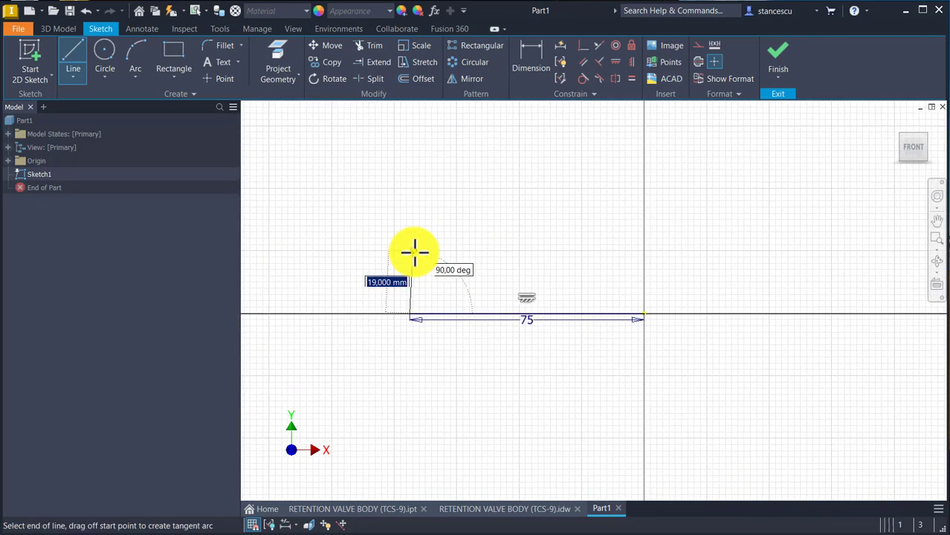
click(408, 206)
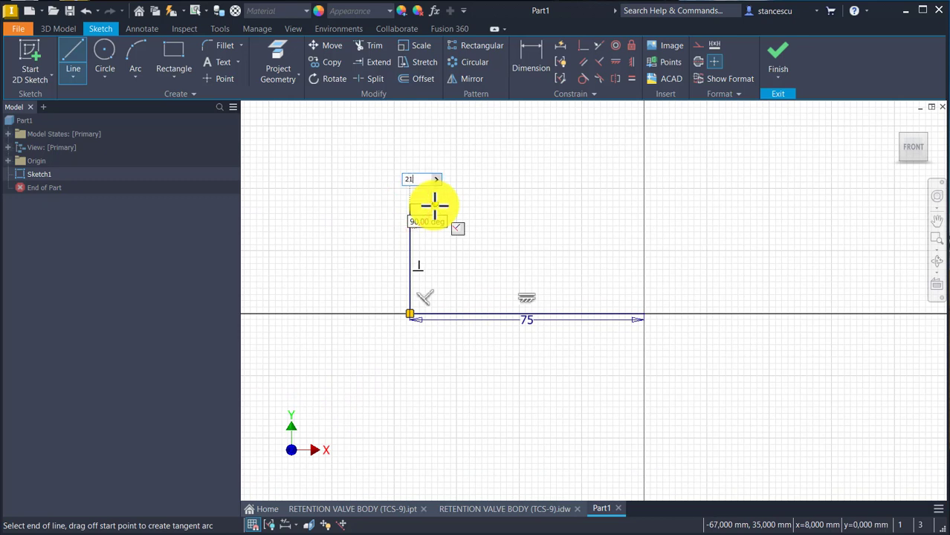
key(Return)
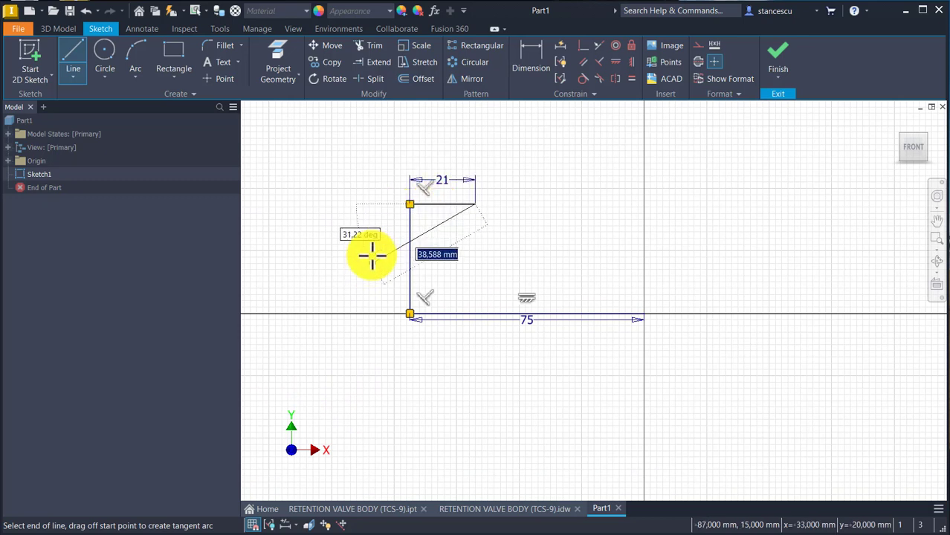
key(Escape)
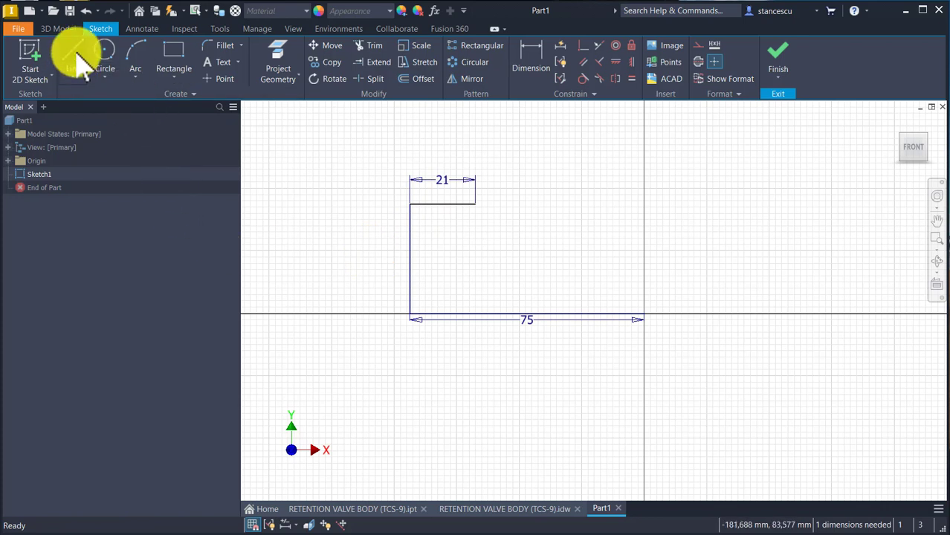
Draw a vertical line about 42 mm up from the origin and connect its top to the 21 mm line with three consecutive arcs.
click(74, 63)
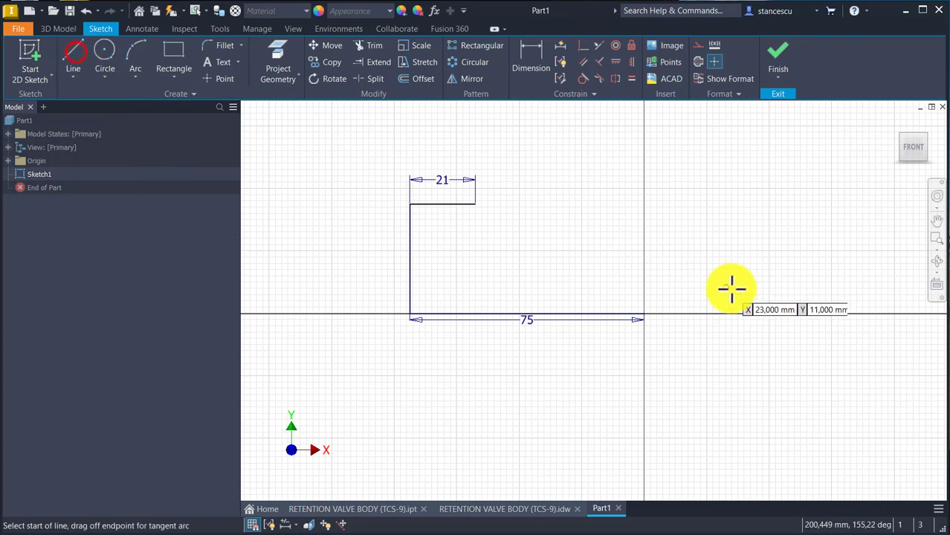
click(642, 315)
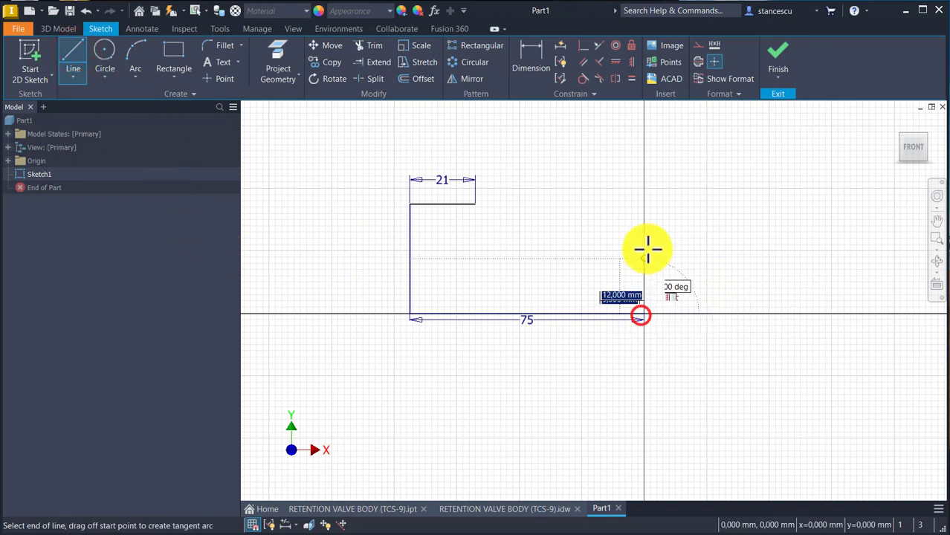
click(643, 181)
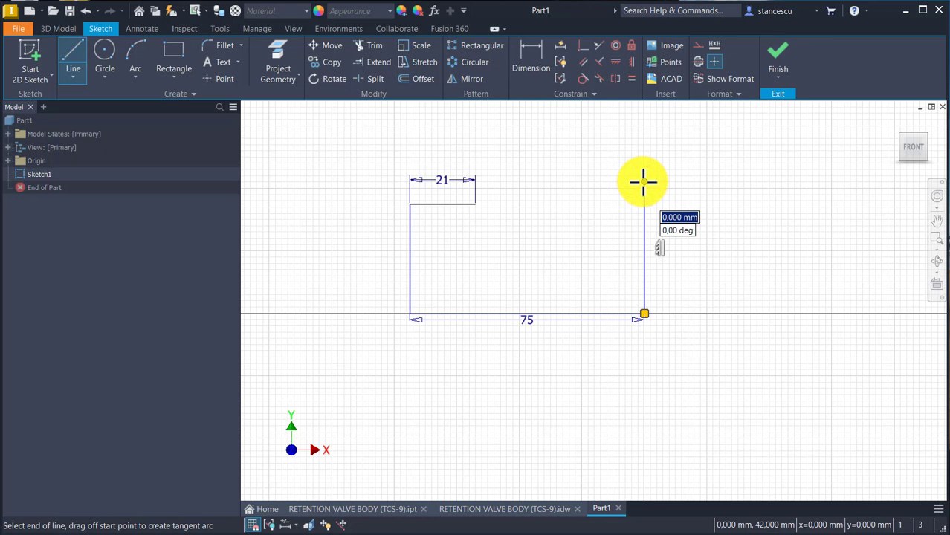
drag(643, 181, 551, 202)
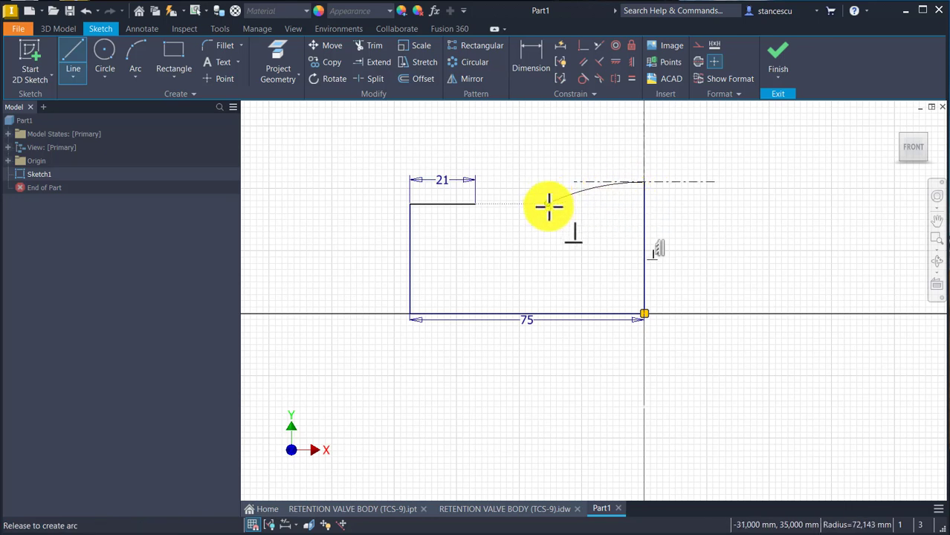
drag(549, 206, 491, 235)
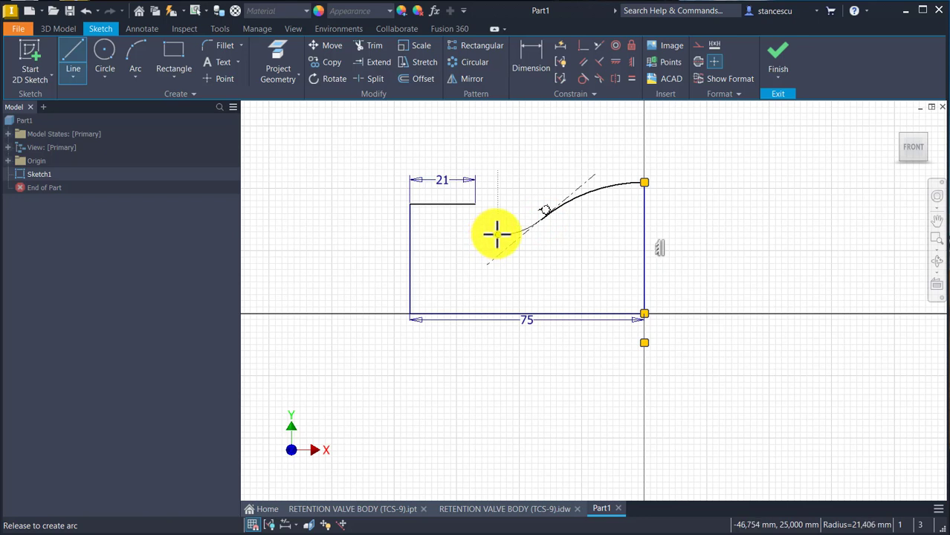
drag(497, 235, 476, 204)
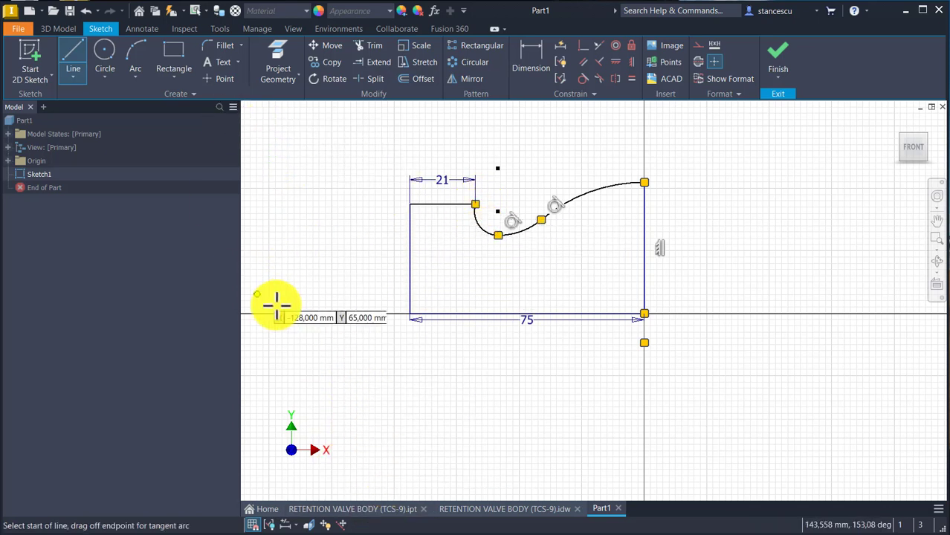
key(Escape)
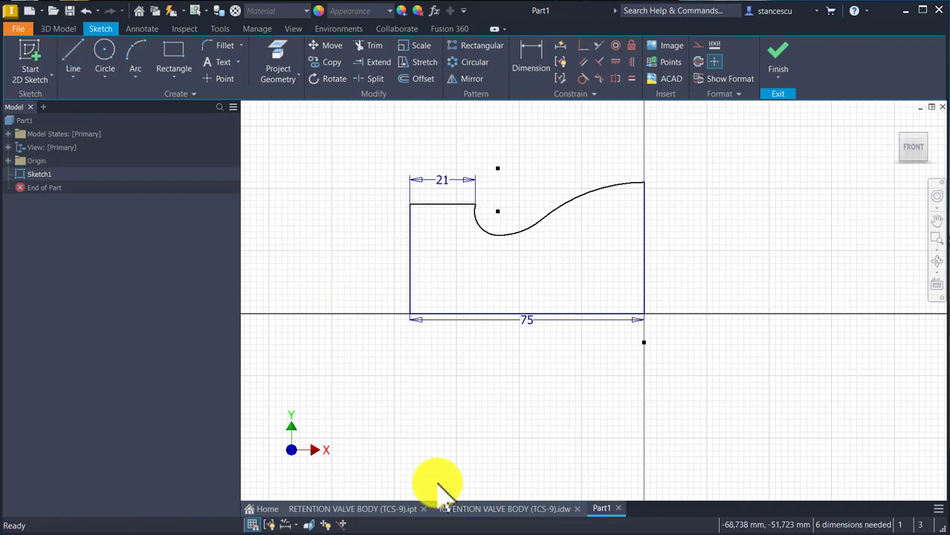
Examine section A-A of the valve body drawing for the outer profile's arc radii, their shared tangent point and the Ø70 dimension's anchor.
click(495, 510)
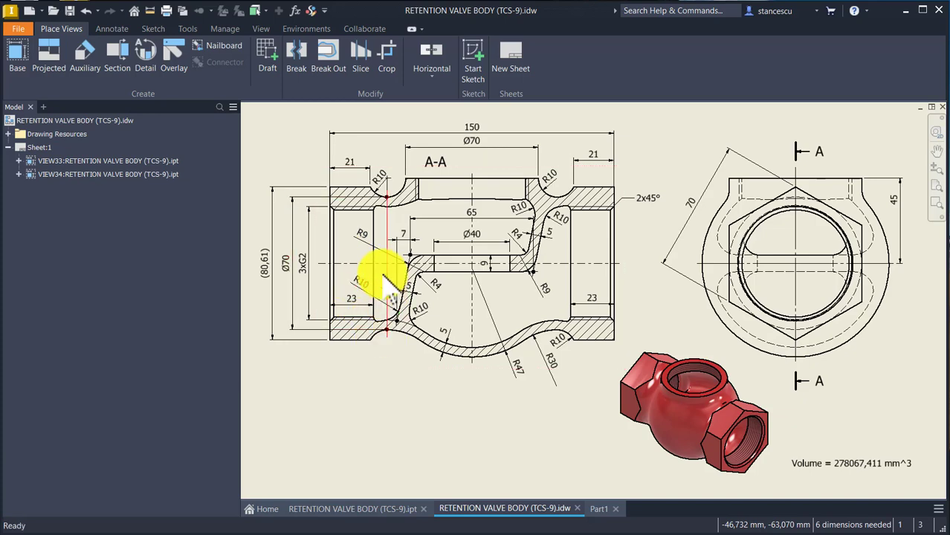
scroll(375, 186, up, 5)
mouse_move(372, 256)
middle_down()
mouse_move(525, 255)
mouse_move(525, 152)
middle_up()
scroll(532, 197, down, 2)
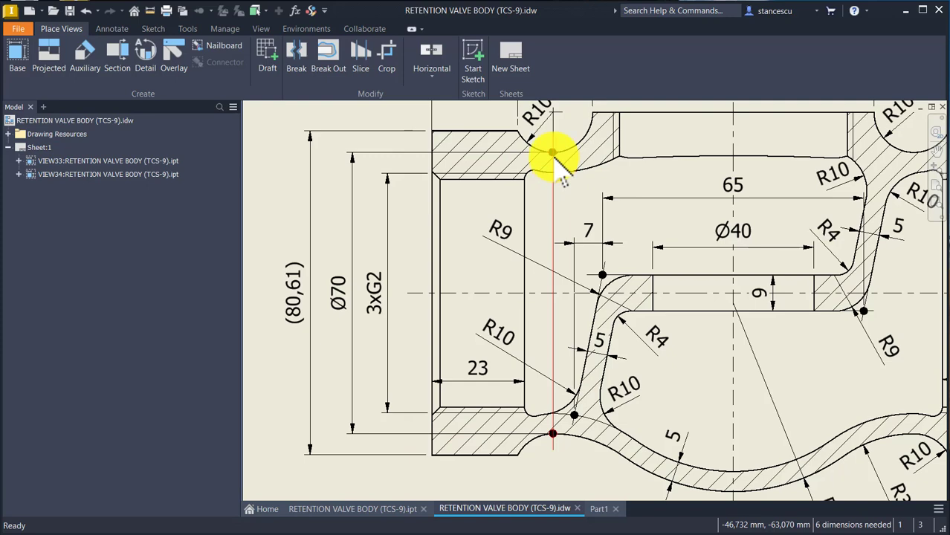
middle_drag(534, 223, 537, 281)
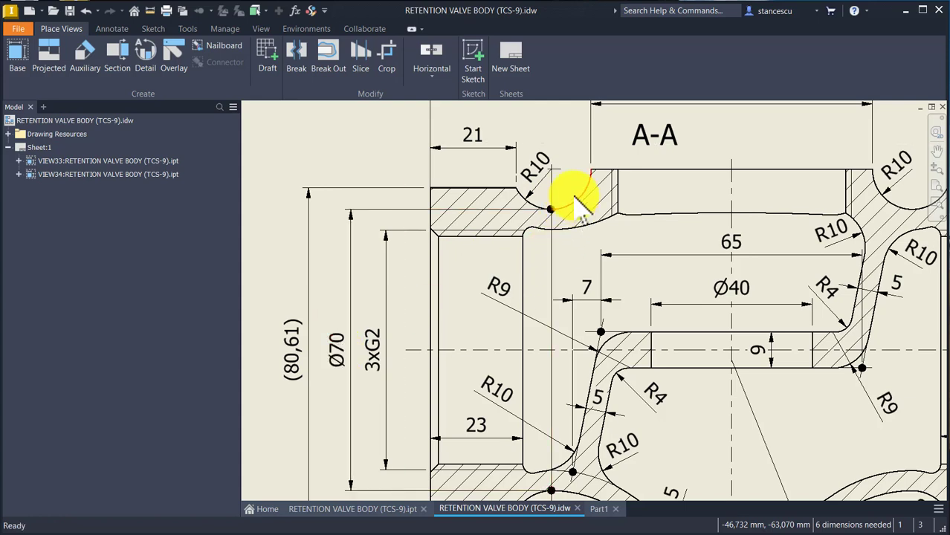
click(541, 210)
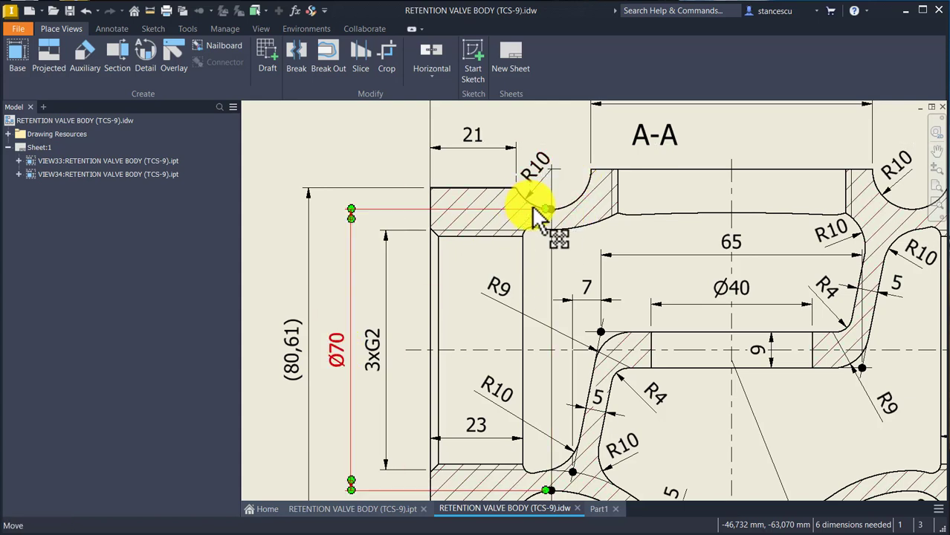
drag(546, 209, 551, 209)
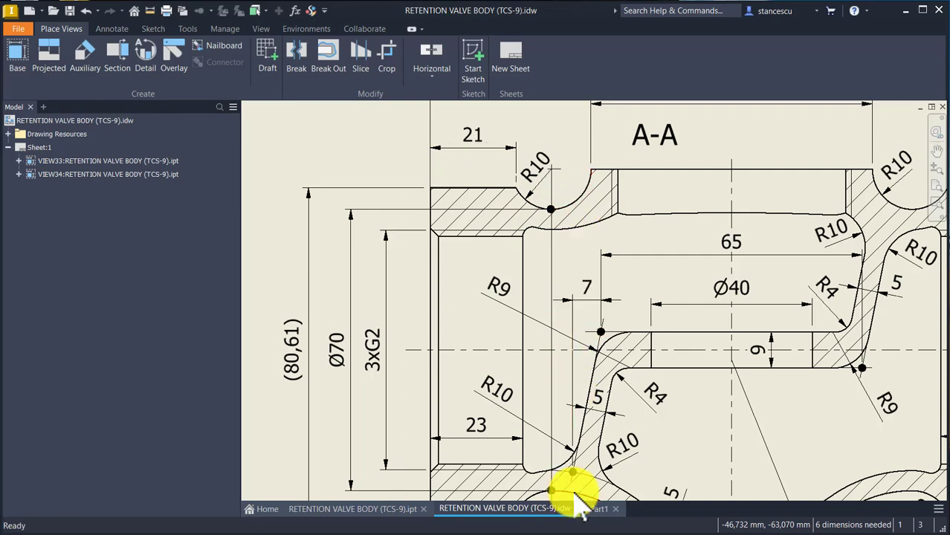
middle_drag(577, 495, 577, 419)
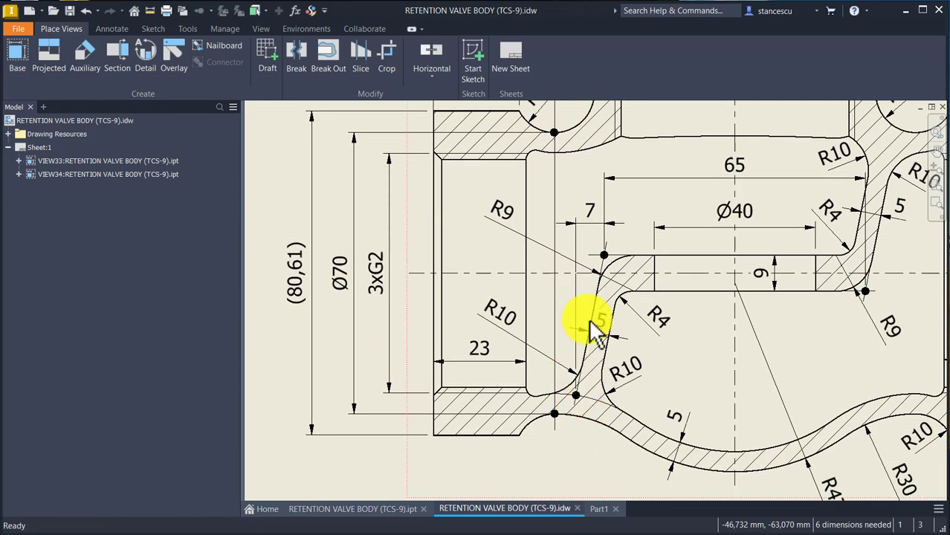
middle_drag(584, 314, 539, 271)
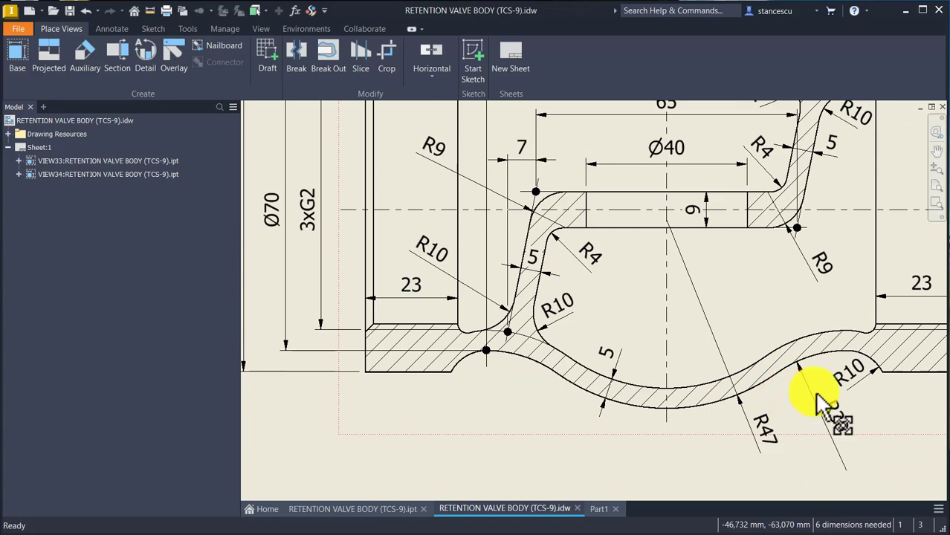
drag(794, 417, 753, 408)
middle_drag(562, 202, 585, 474)
drag(489, 332, 493, 333)
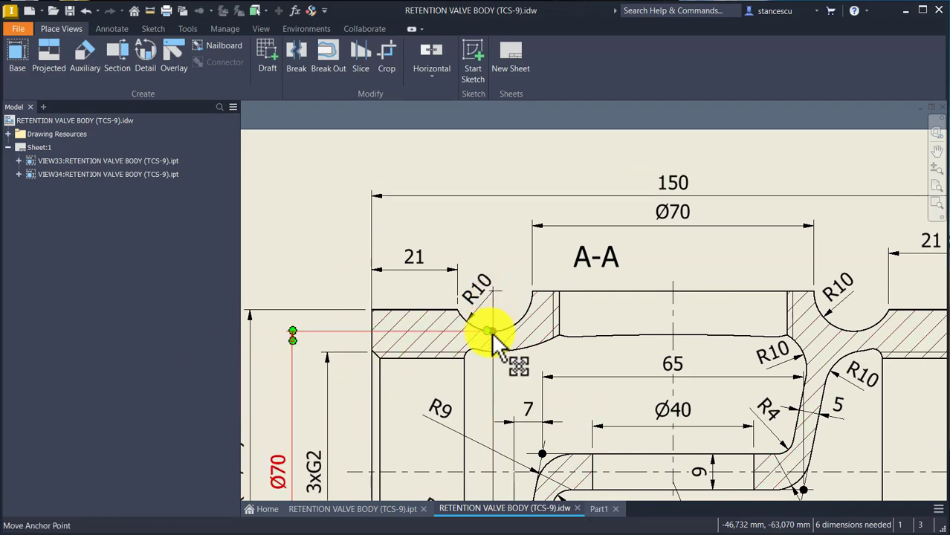
drag(485, 332, 493, 330)
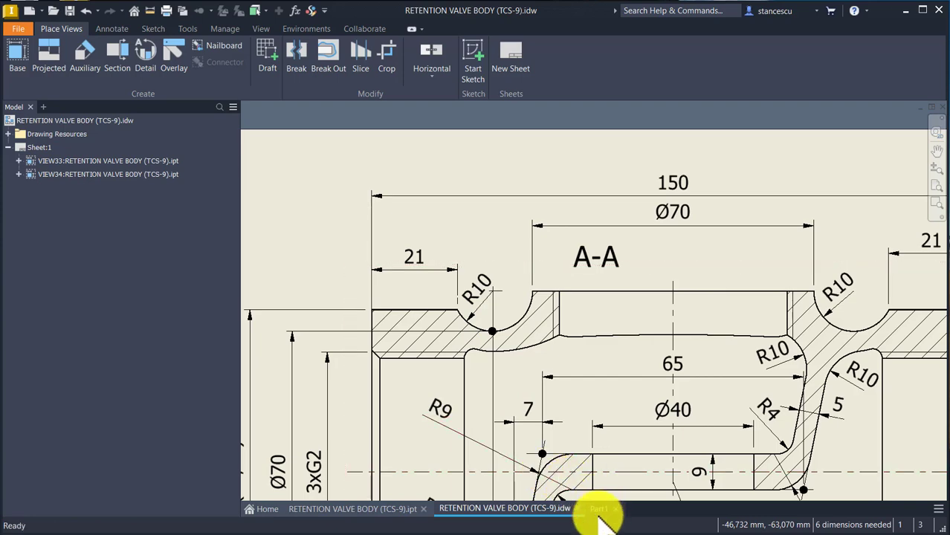
In Part1, constrain the center of the first arc vertically above its shared endpoint with the second arc.
click(598, 510)
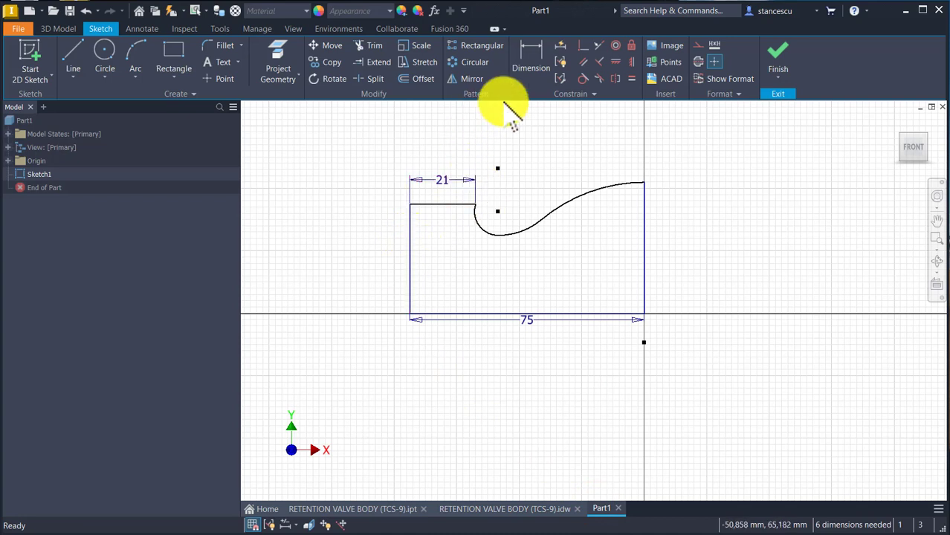
click(628, 64)
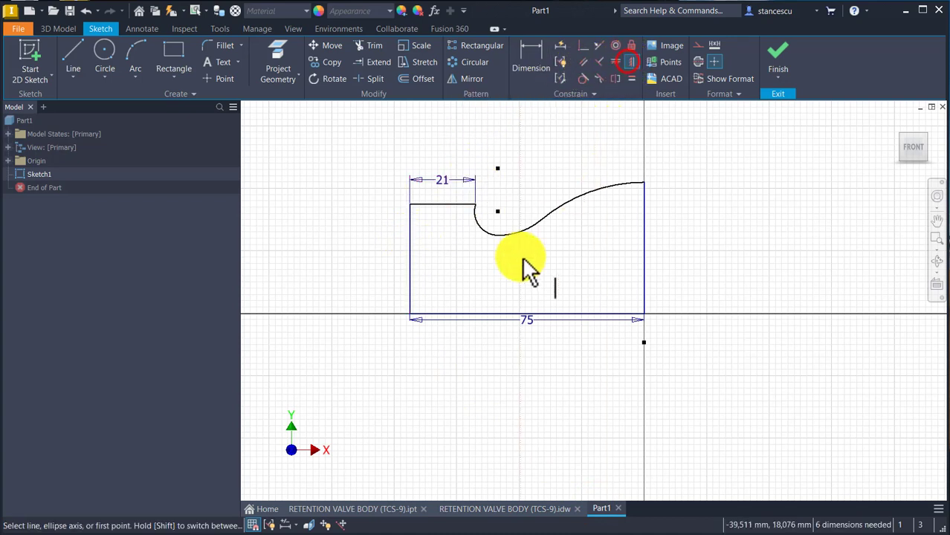
scroll(522, 267, up, 3)
click(479, 173)
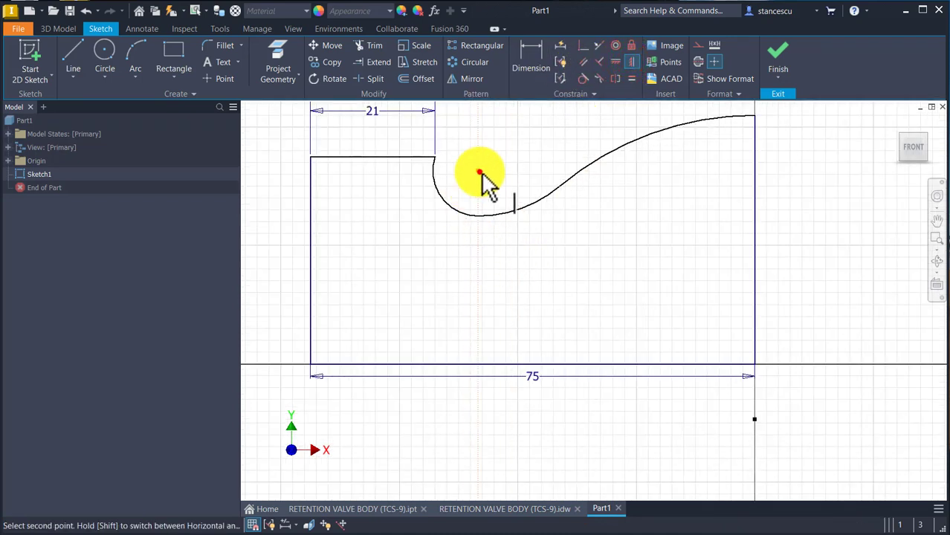
click(481, 216)
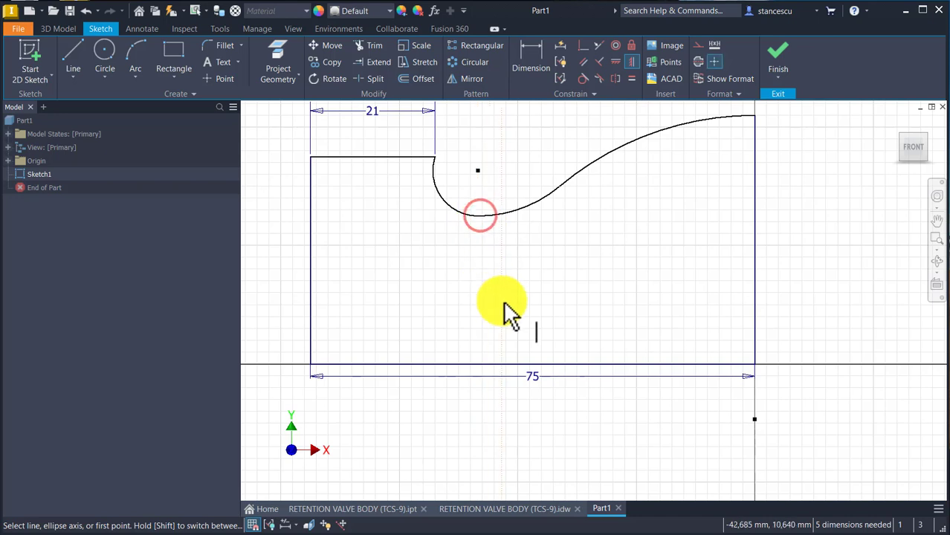
key(Escape)
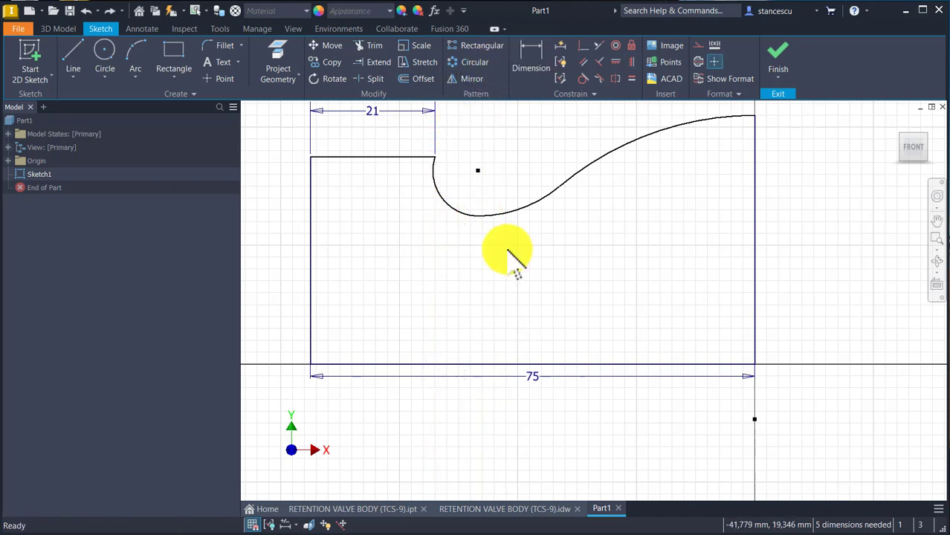
Convert the 75 mm base line to a centerline and dimension the 21 mm line about it with a diameter of 82 mm.
drag(643, 286, 600, 378)
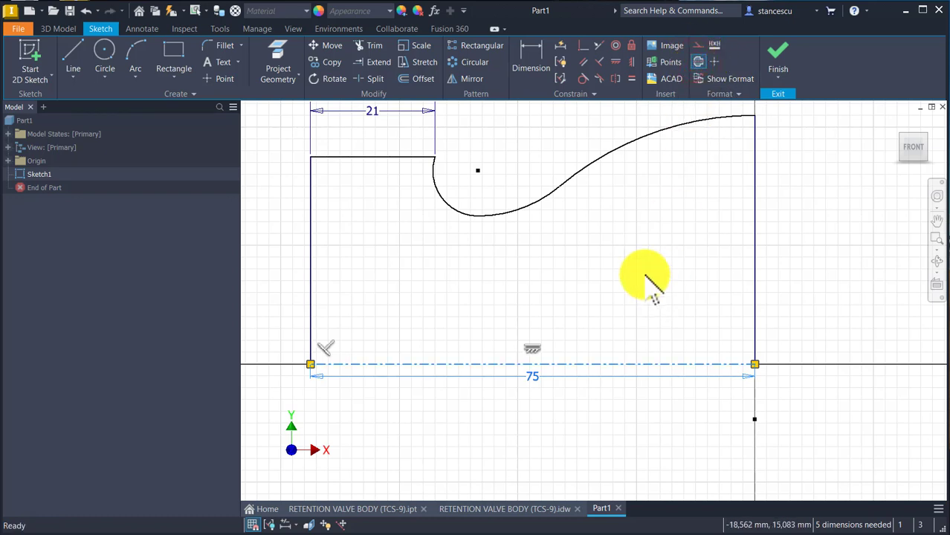
mouse_move(445, 280)
middle_down()
mouse_move(547, 261)
mouse_move(548, 301)
middle_up()
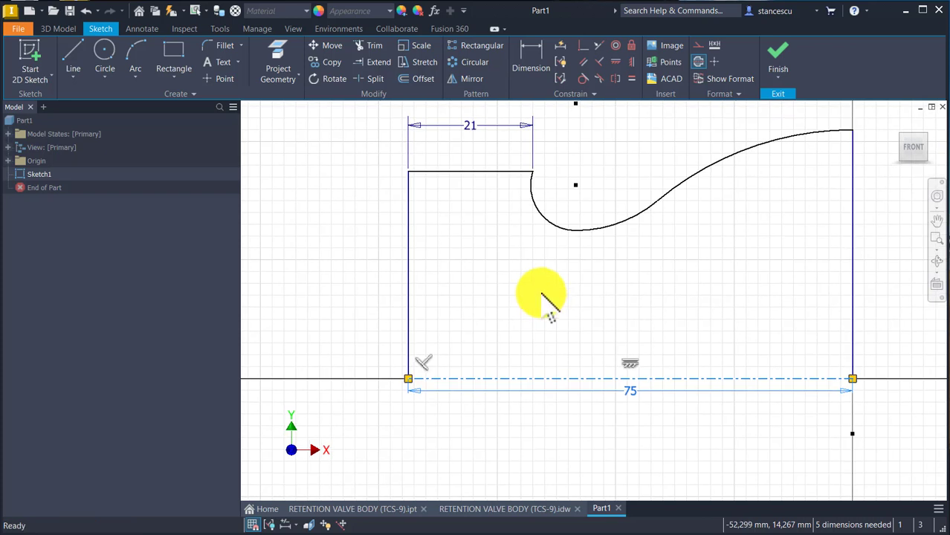
click(530, 56)
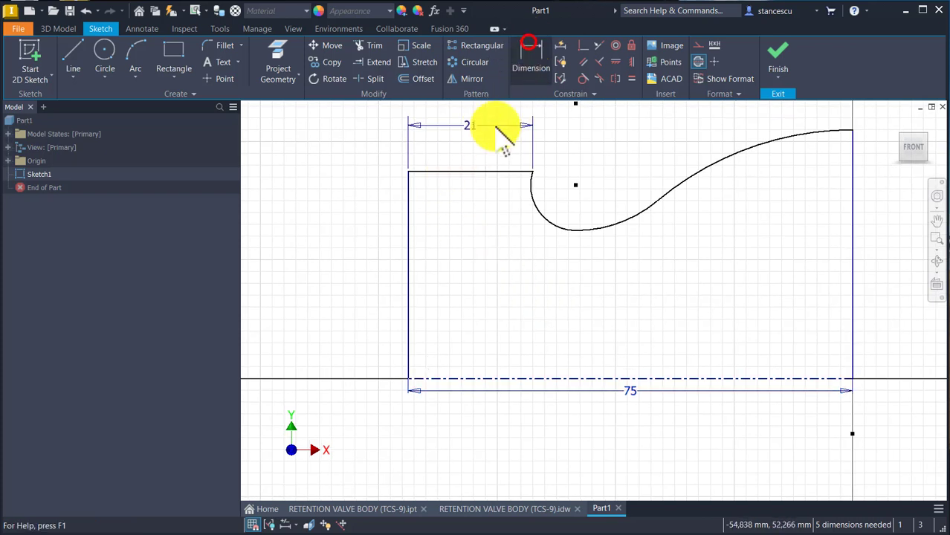
click(437, 175)
click(452, 379)
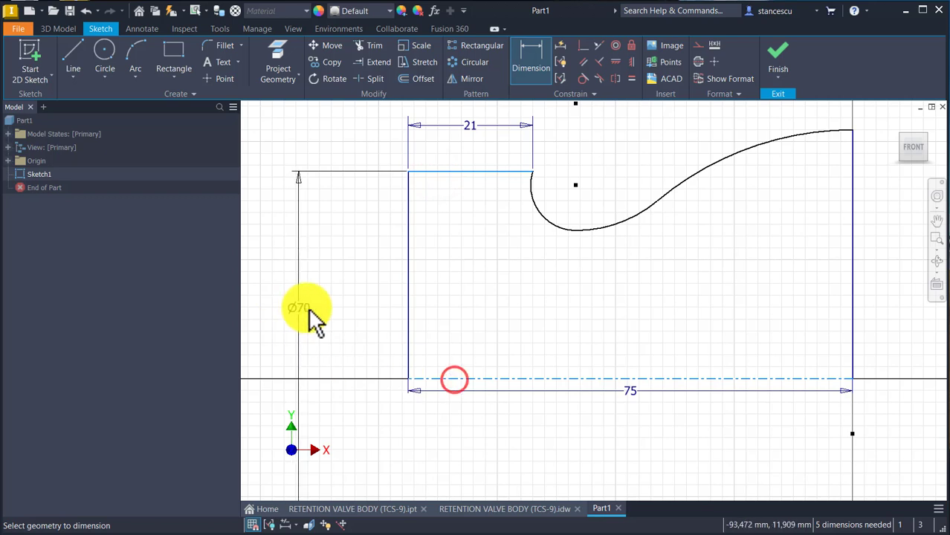
click(341, 303)
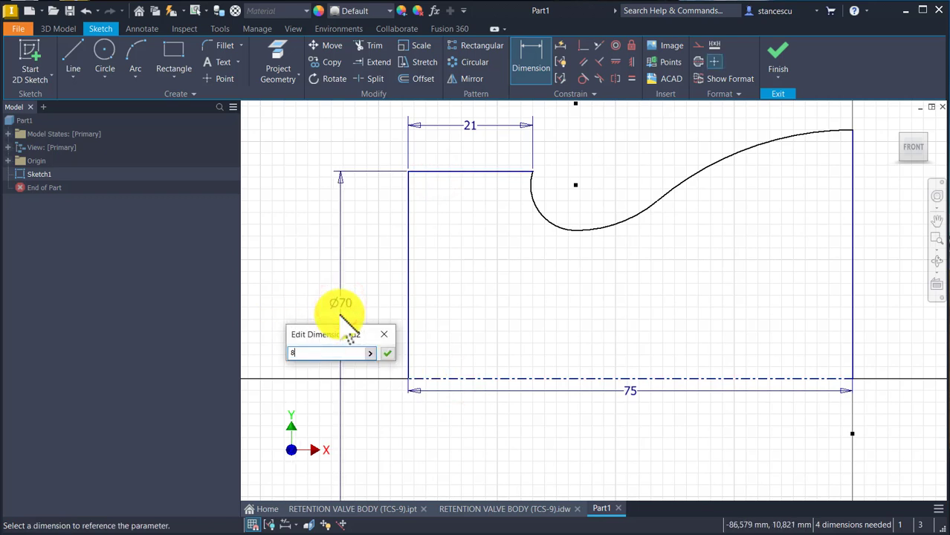
text(82)
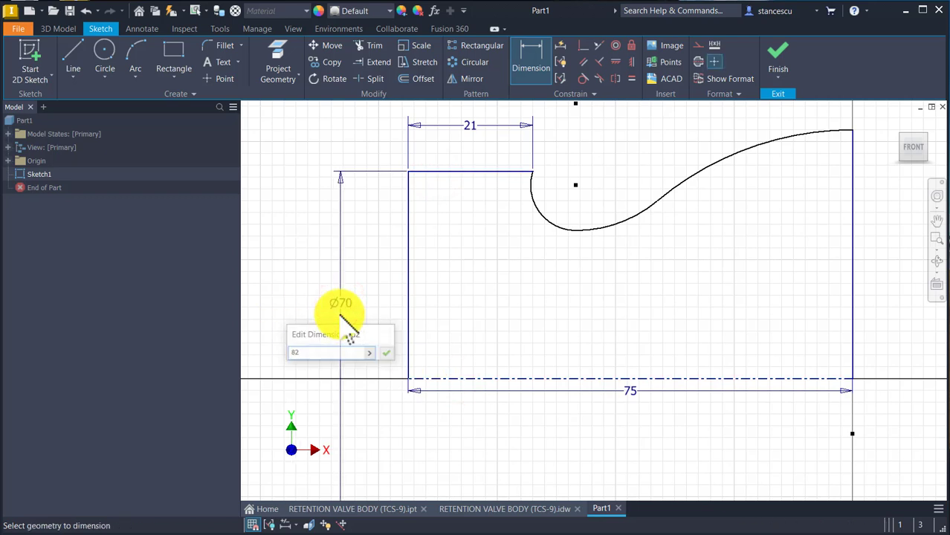
key(Return)
Examine section A-A and the side view of the valve body drawing for the end diameter and the hexagon's size.
click(446, 506)
mouse_move(276, 323)
middle_down()
mouse_move(312, 416)
mouse_move(365, 339)
middle_up()
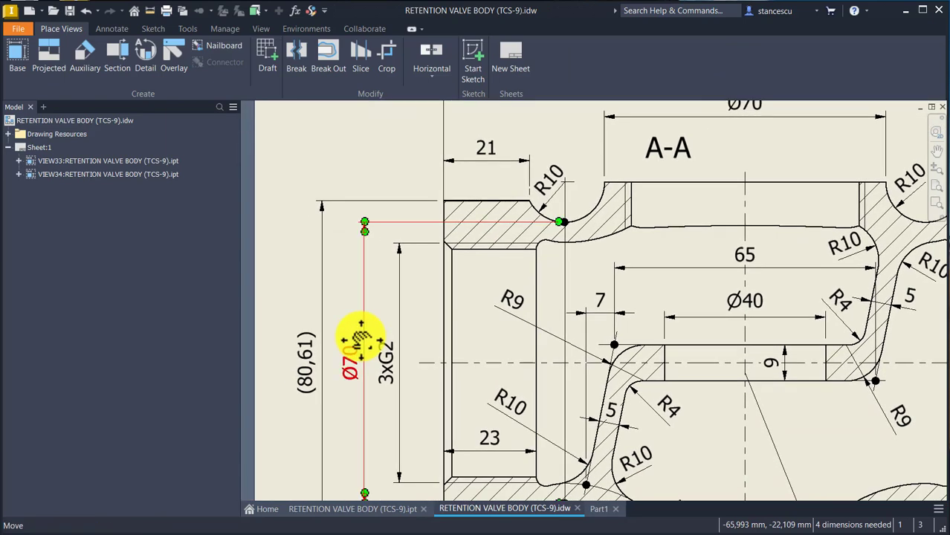
mouse_move(307, 357)
mouse_down()
mouse_move(311, 385)
mouse_move(315, 373)
mouse_up()
middle_drag(471, 371, 276, 371)
middle_drag(774, 392, 583, 393)
middle_drag(656, 368, 472, 349)
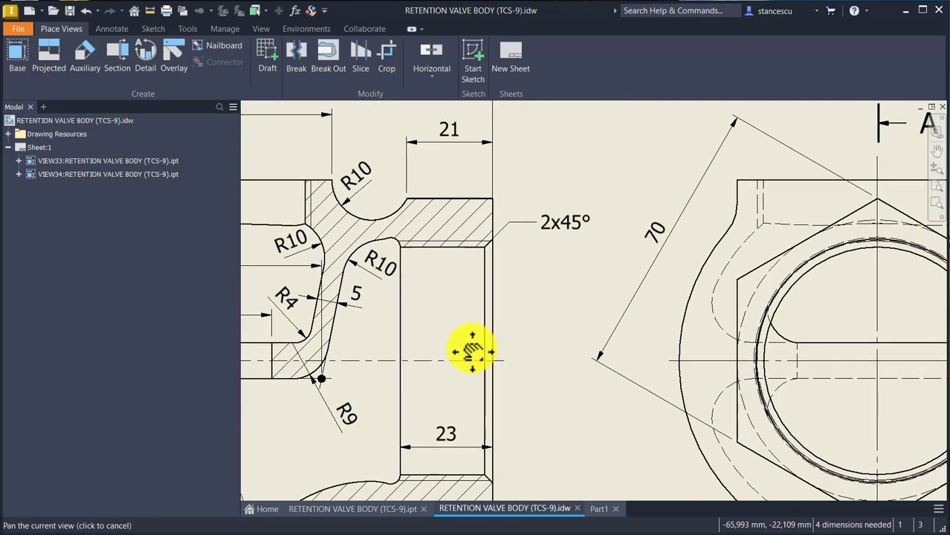
middle_drag(808, 321, 632, 333)
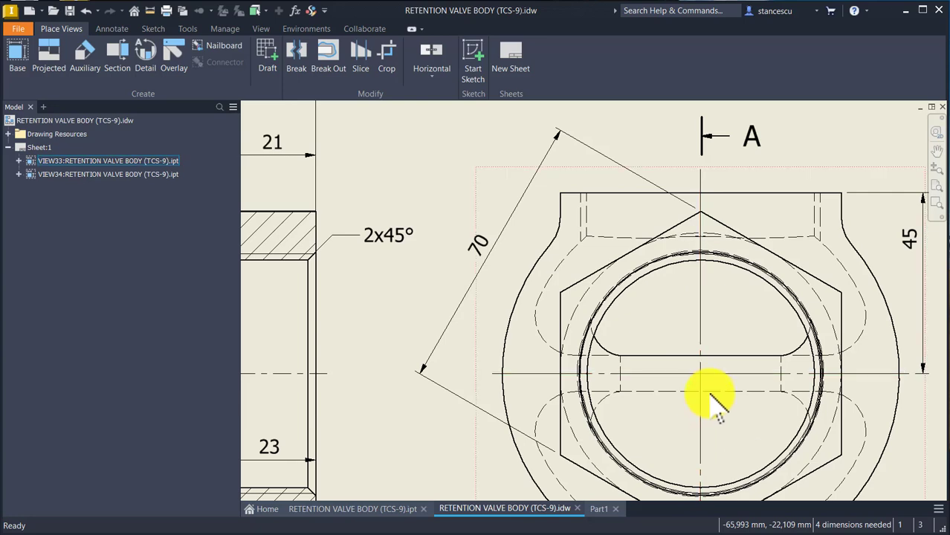
middle_drag(711, 389, 718, 315)
middle_drag(484, 382, 556, 394)
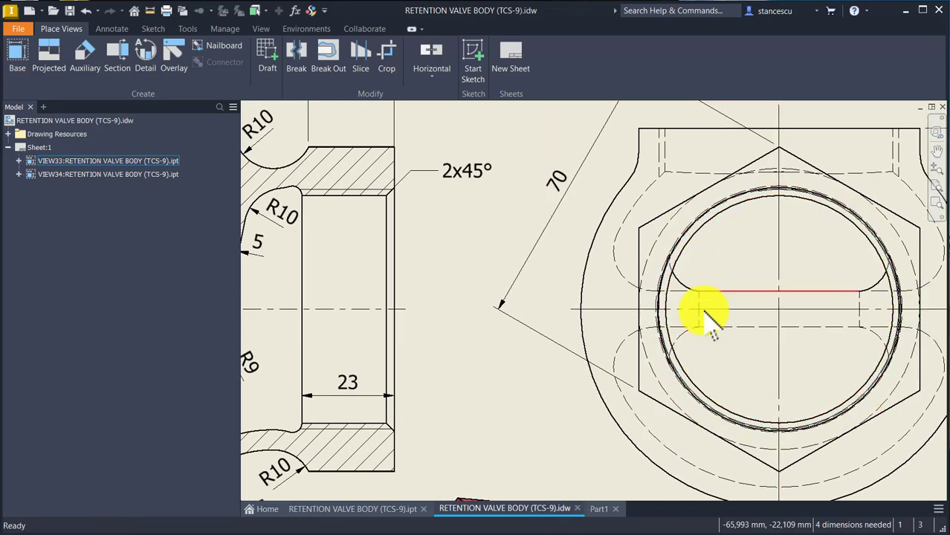
In Part1, dimension the first two arcs' shared point about the centerline with a diameter of 70 mm.
click(601, 509)
middle_drag(467, 245, 442, 316)
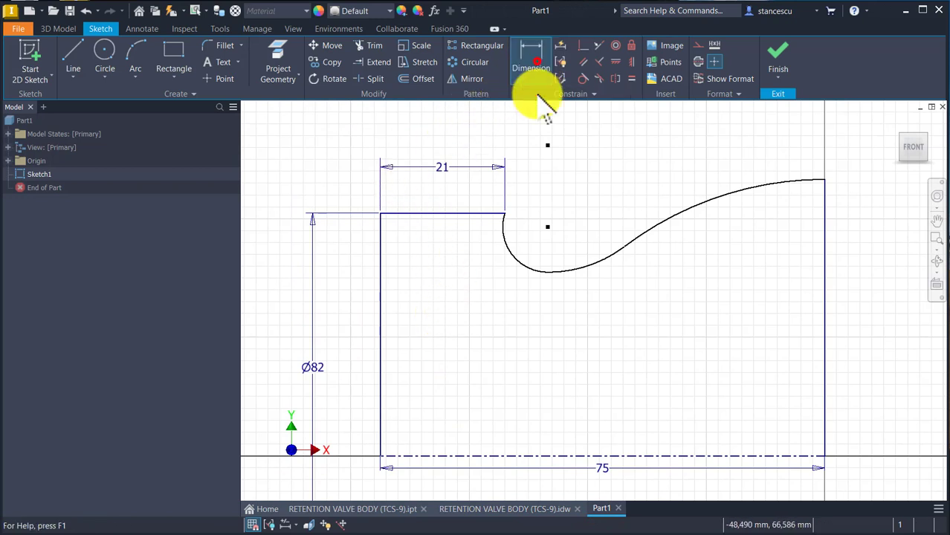
click(536, 63)
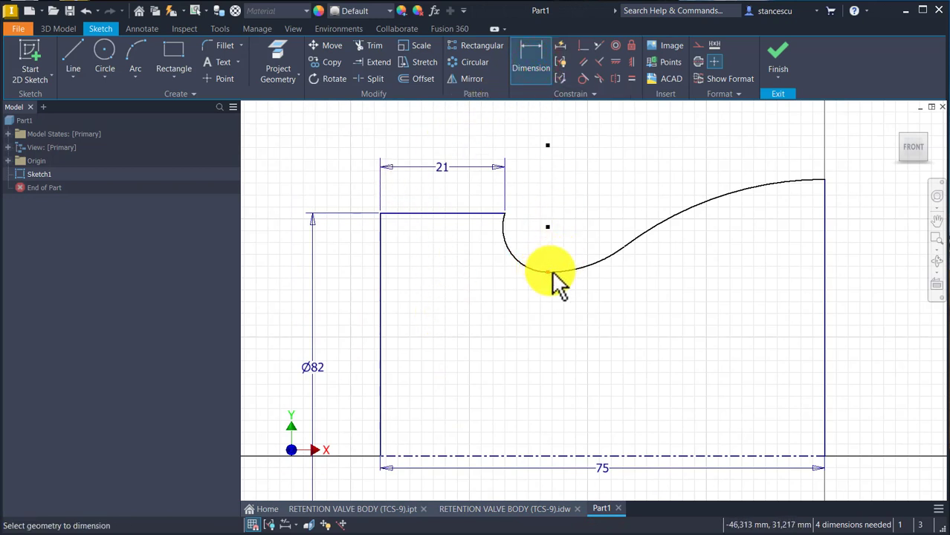
click(550, 456)
click(345, 387)
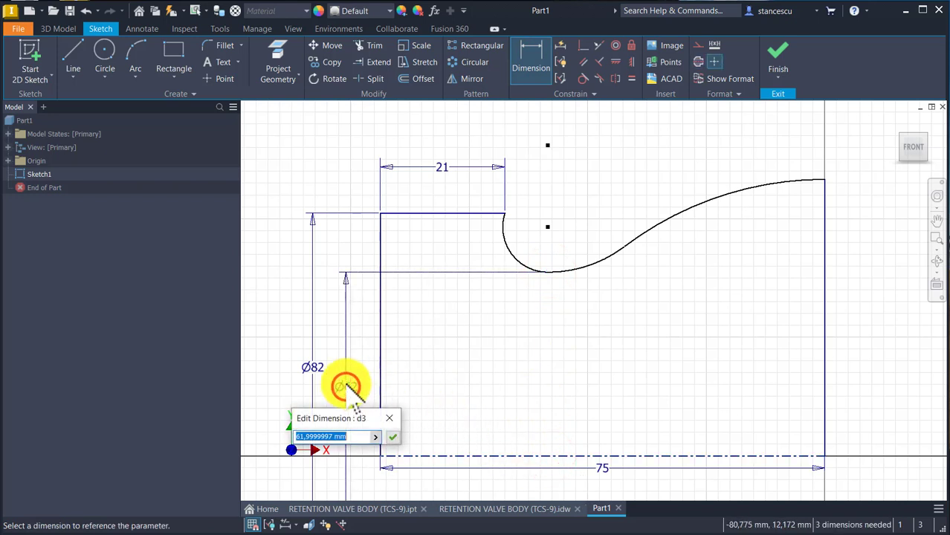
text(70)
key(Return)
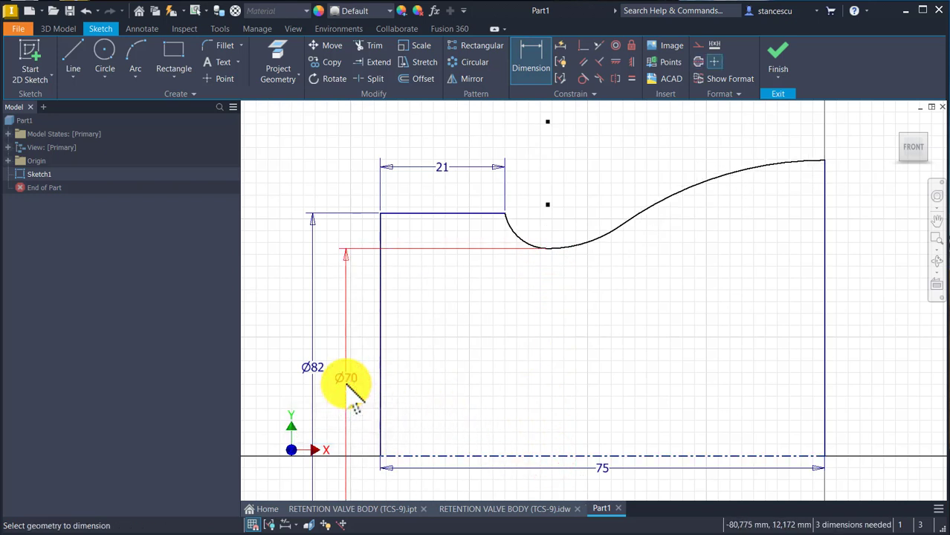
Dimension the radii of the three consecutive profile arcs as 10, 30 and 47 mm, starting from the 21 mm line.
click(514, 232)
click(457, 293)
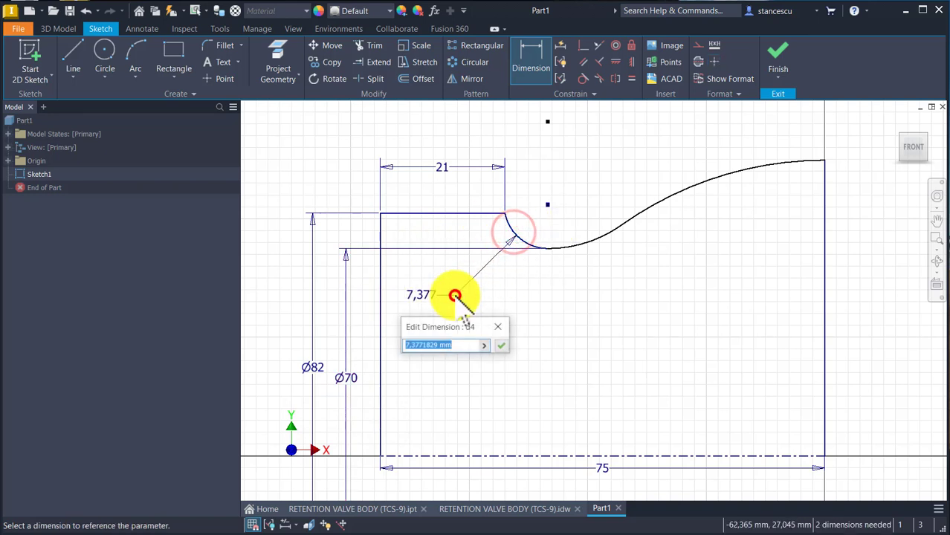
text(10)
key(Return)
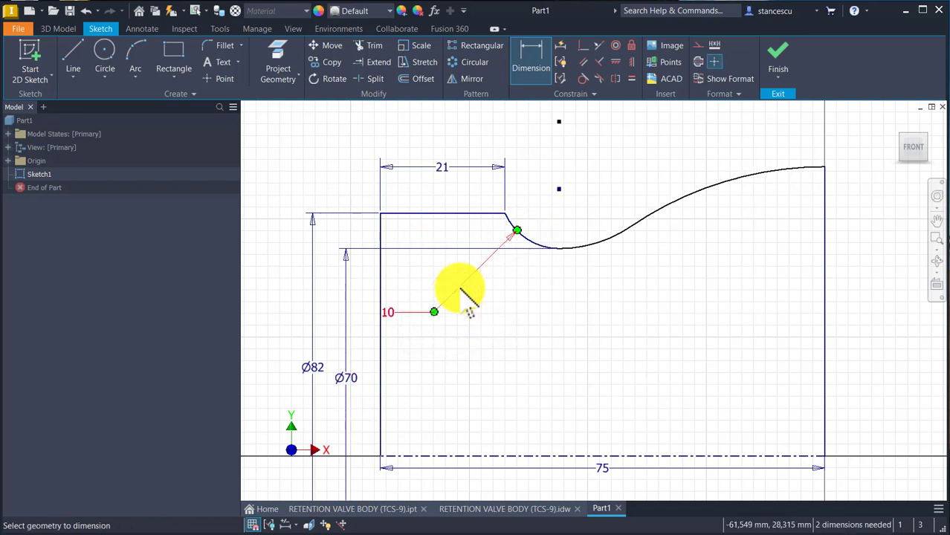
click(611, 232)
click(589, 176)
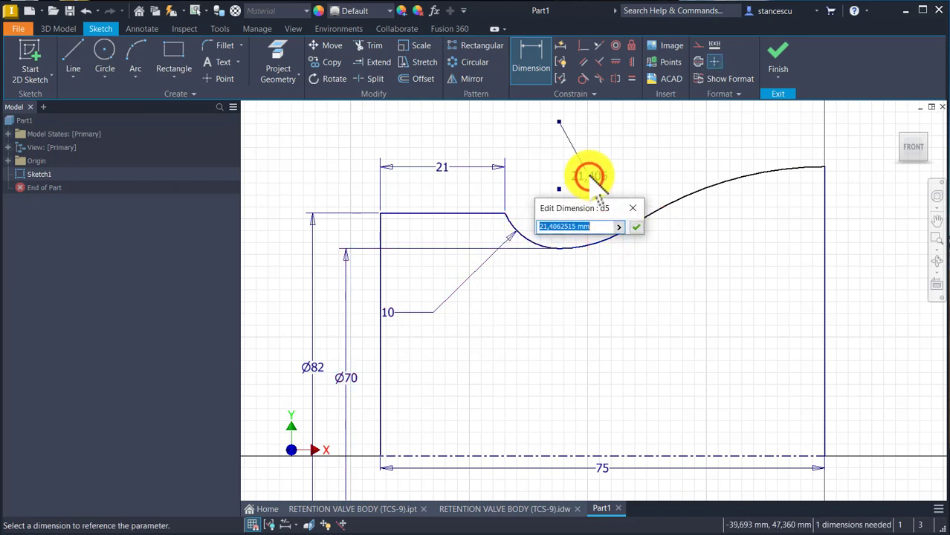
text(30)
key(Return)
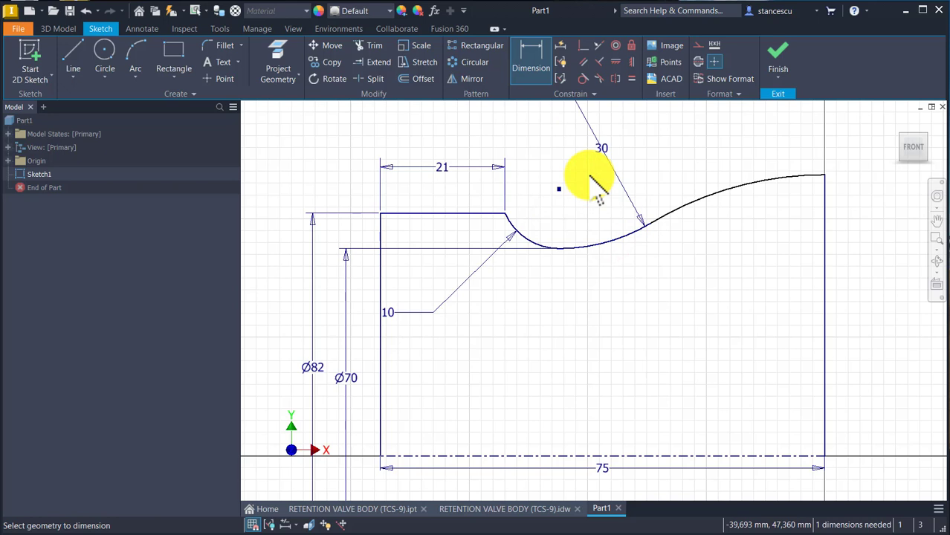
click(742, 182)
click(764, 282)
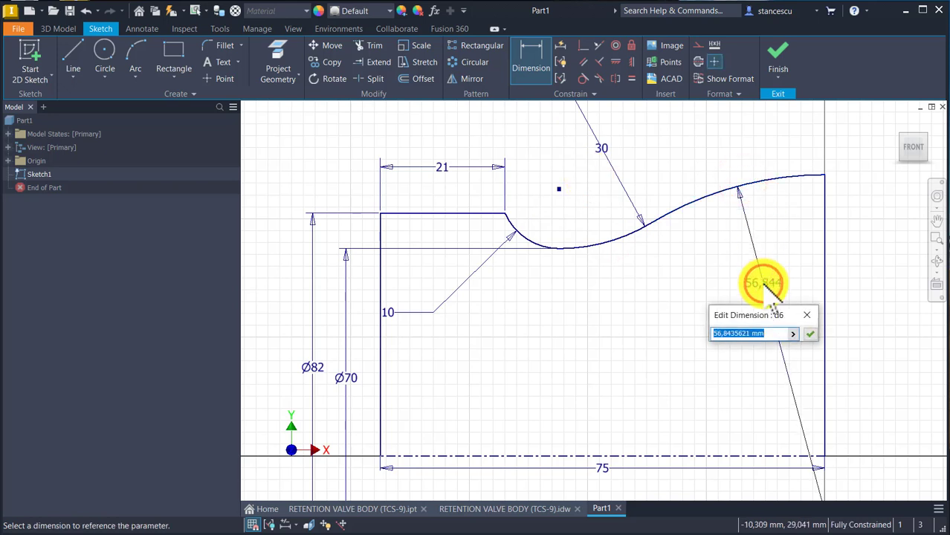
key(Return)
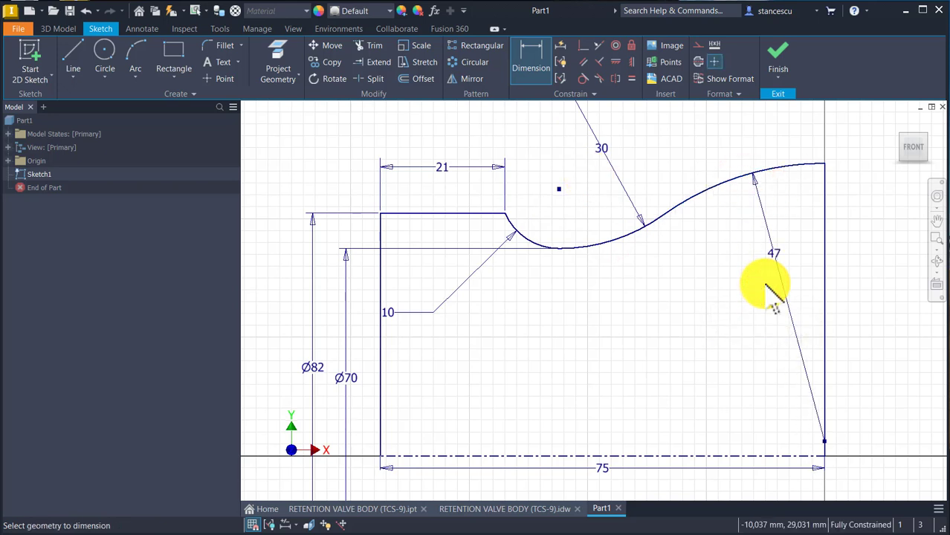
Finish the sketch and revolve the profile a full 360° about the centerline as a new solid.
click(779, 53)
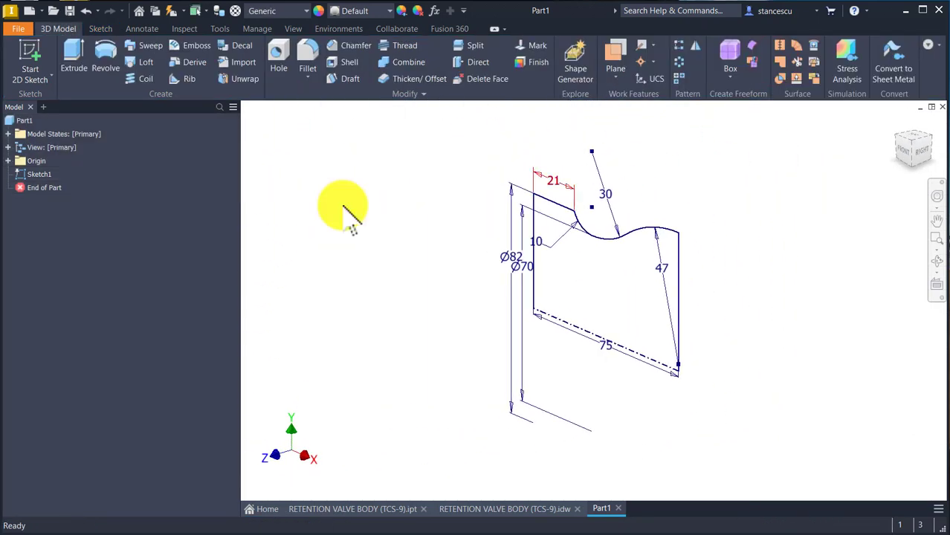
click(106, 54)
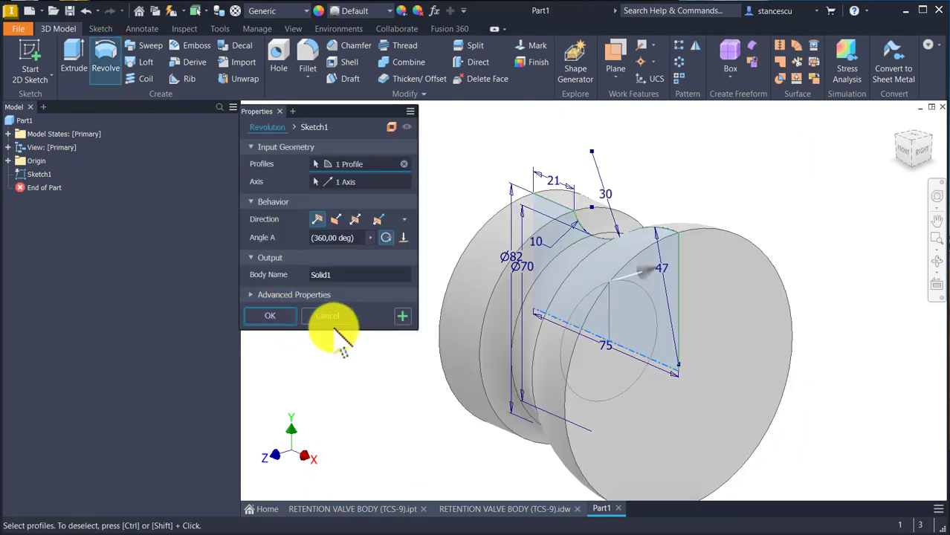
key(F6)
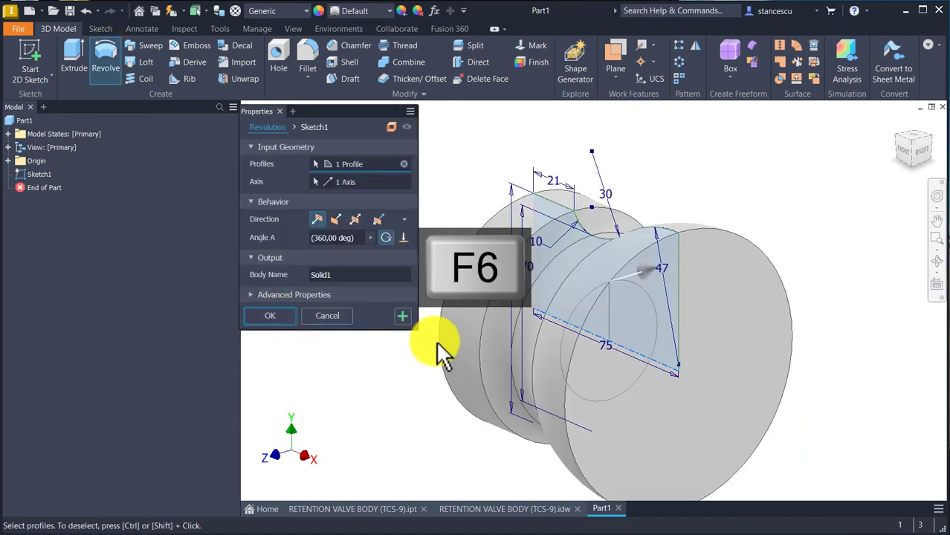
click(287, 317)
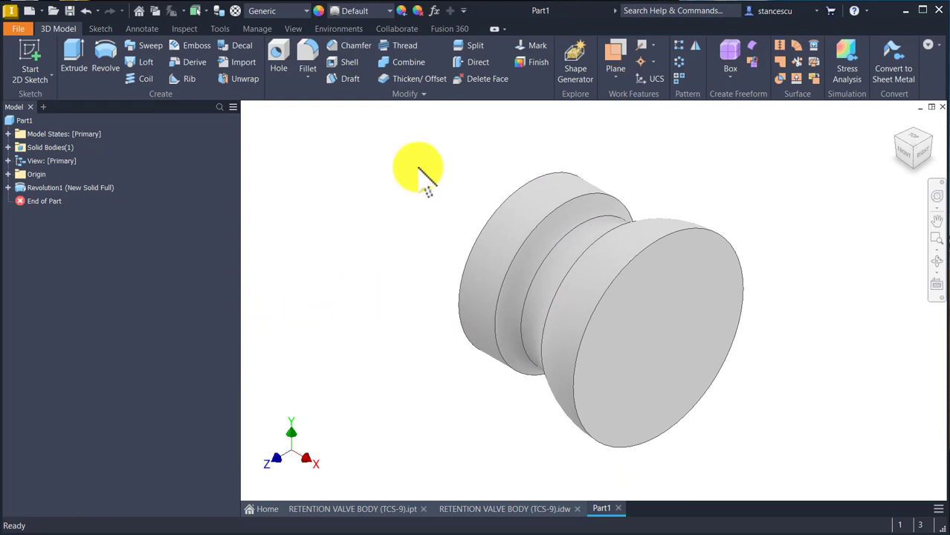
Mirror the revolved feature about its large flat end face and restore the home view.
click(692, 49)
click(602, 226)
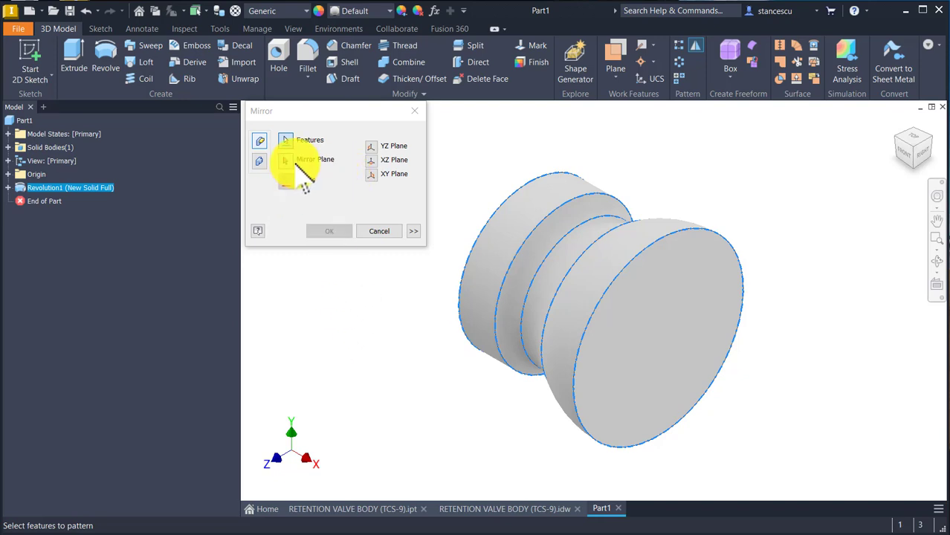
click(290, 161)
click(654, 358)
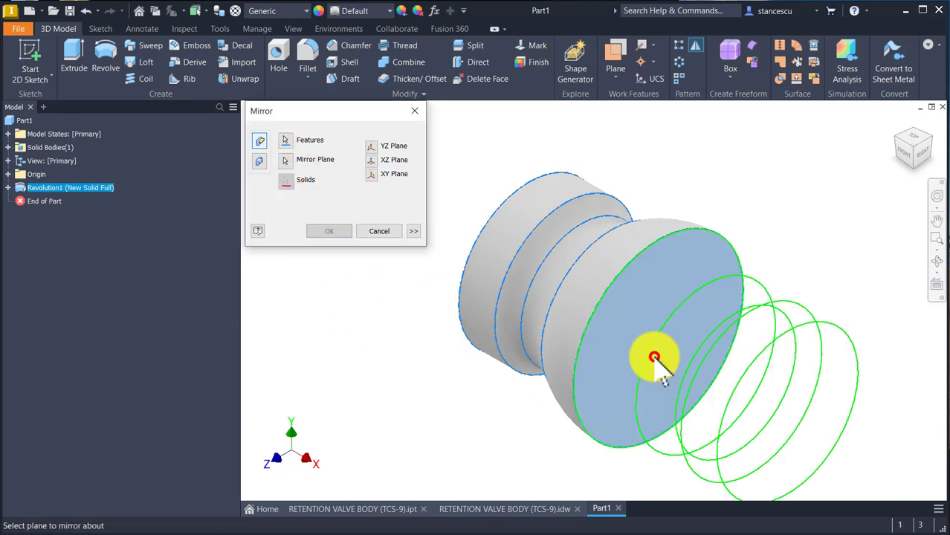
click(322, 235)
key(F6)
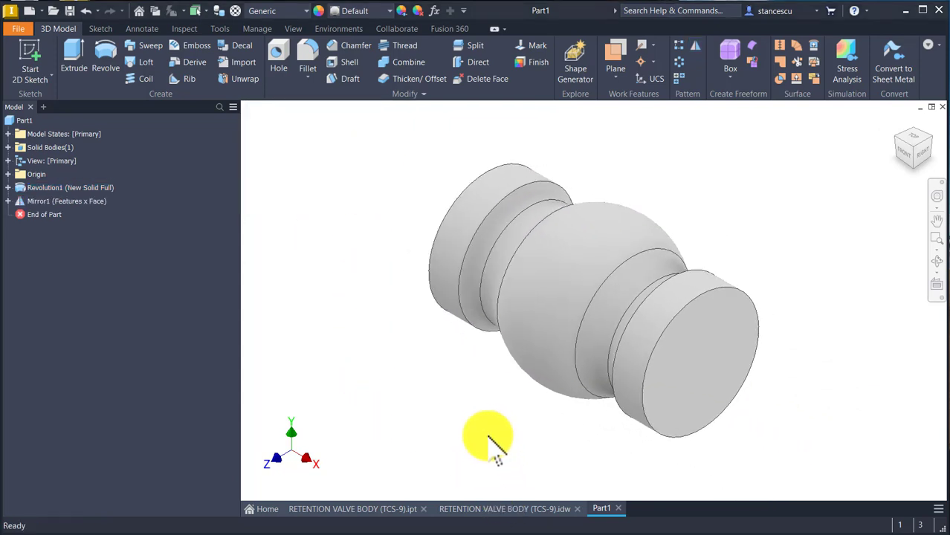
Check the upper port's diameter in the full valve body drawing and return to Part1.
click(498, 509)
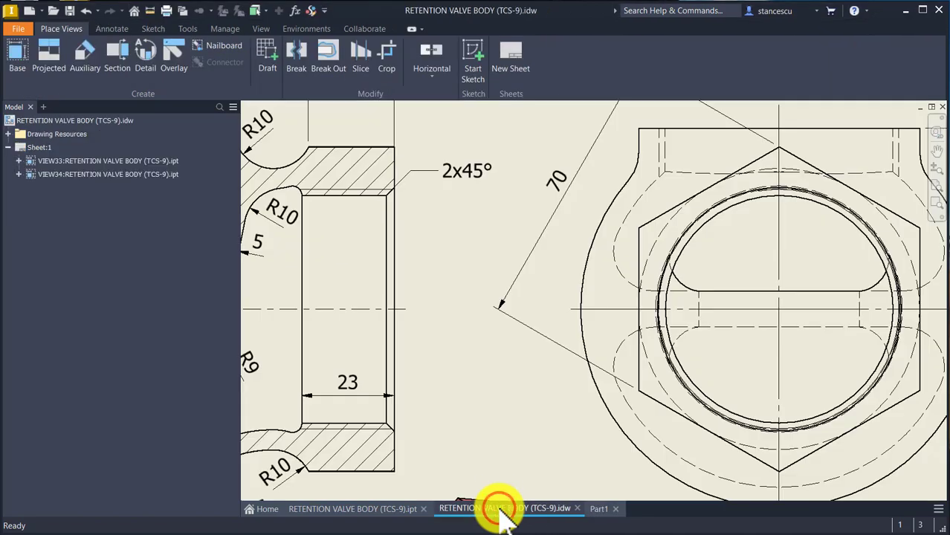
middle_click(464, 318)
middle_click(465, 317)
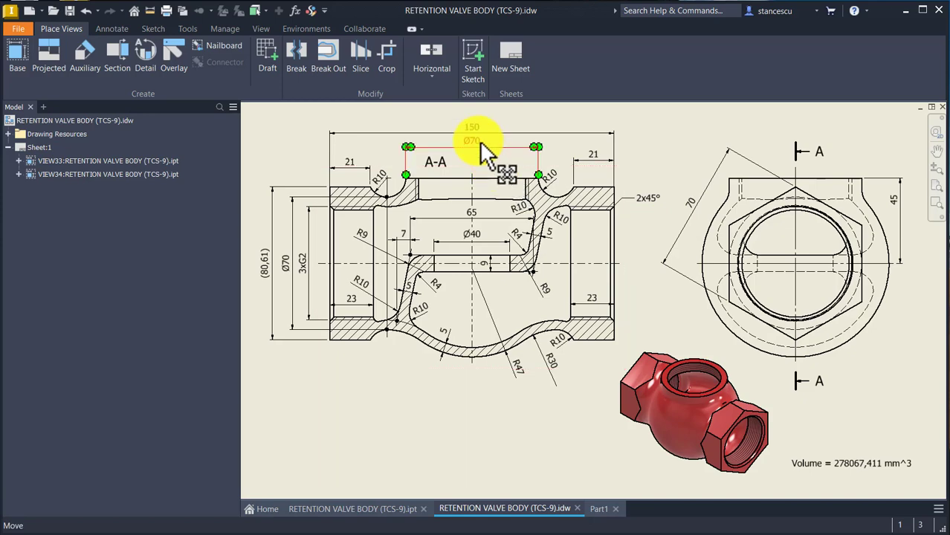
click(601, 510)
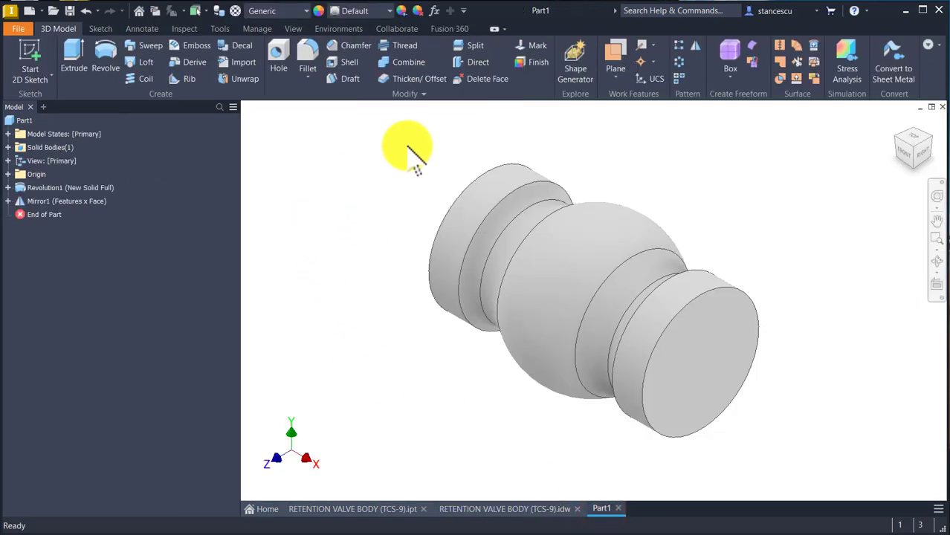
Create a work plane offset 45 mm above the origin XZ plane.
click(620, 50)
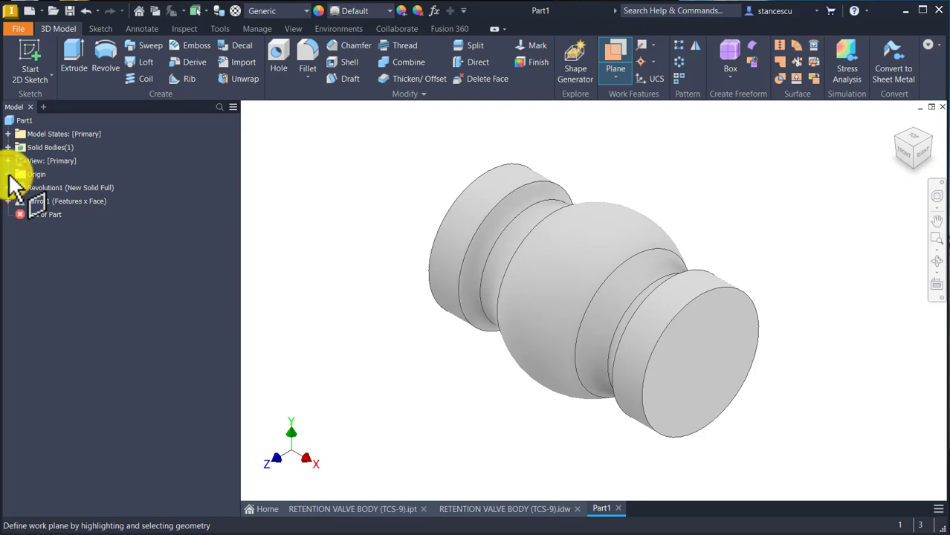
click(8, 174)
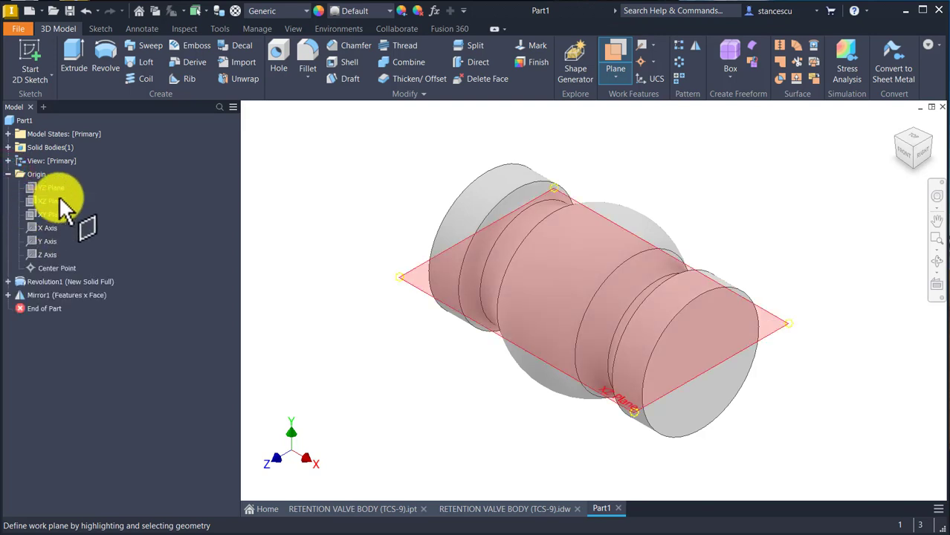
click(60, 201)
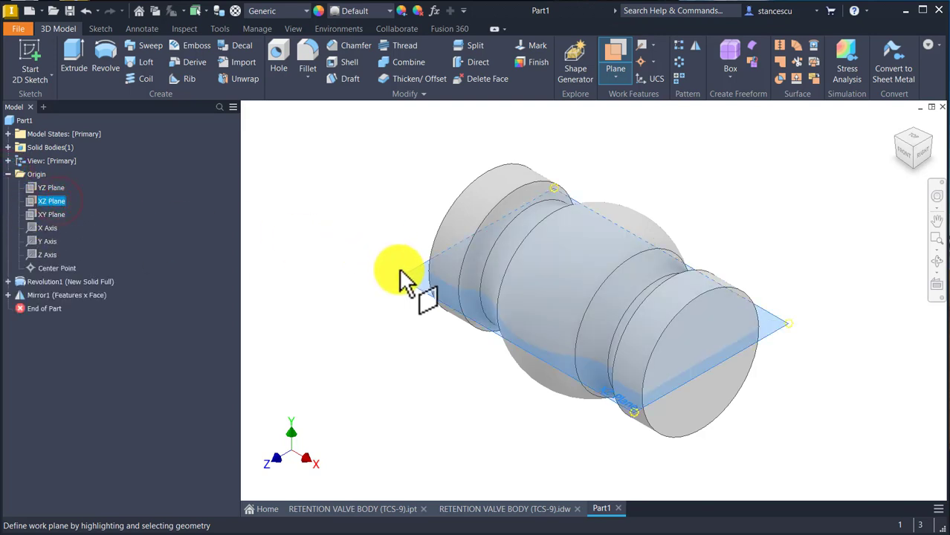
drag(407, 281, 413, 212)
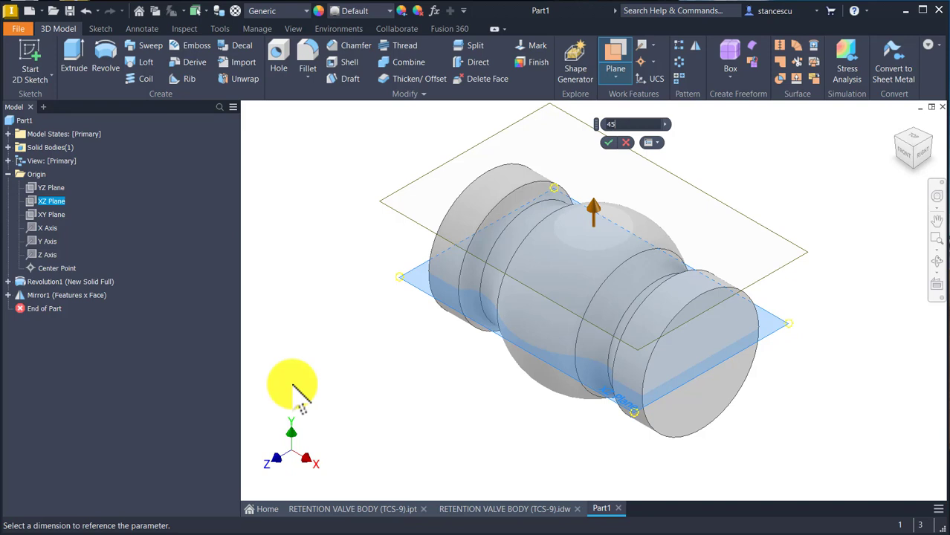
key(Return)
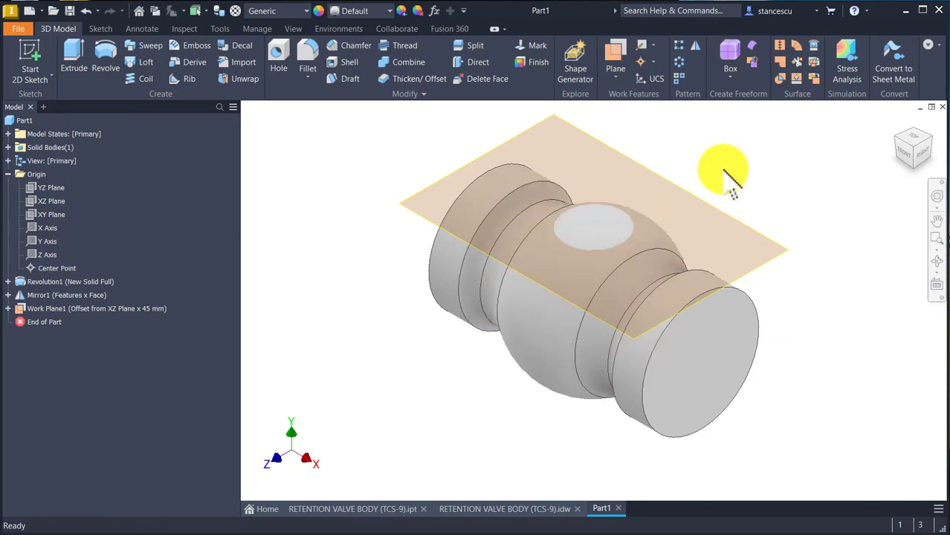
Split the solid with the offset work plane, trimming away the spherical cap above it.
shift+middle_drag(829, 199, 626, 244)
shift+middle_drag(657, 195, 395, 136)
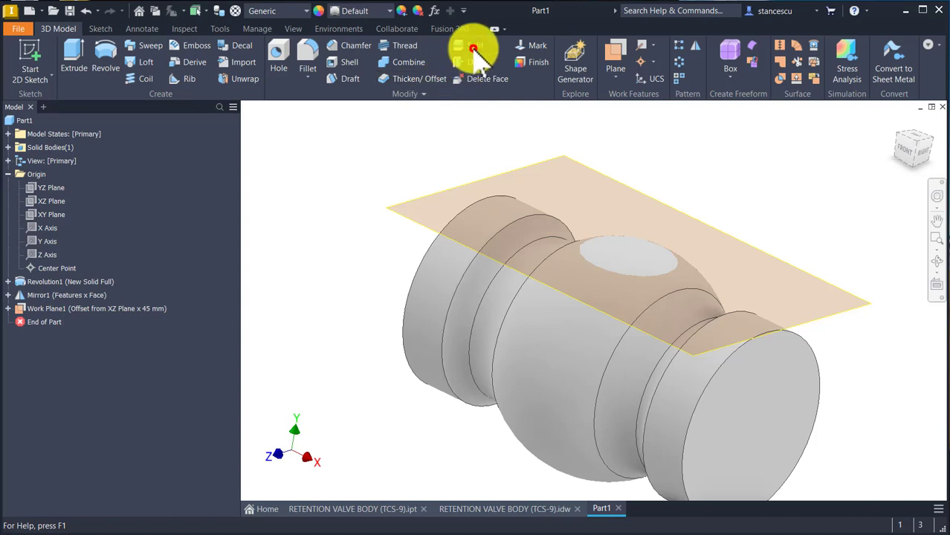
click(473, 46)
click(634, 197)
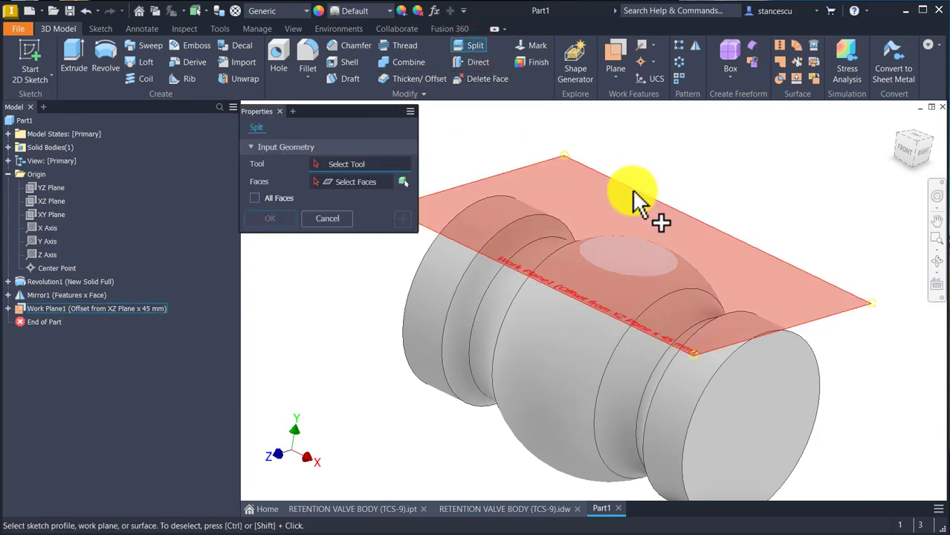
click(634, 197)
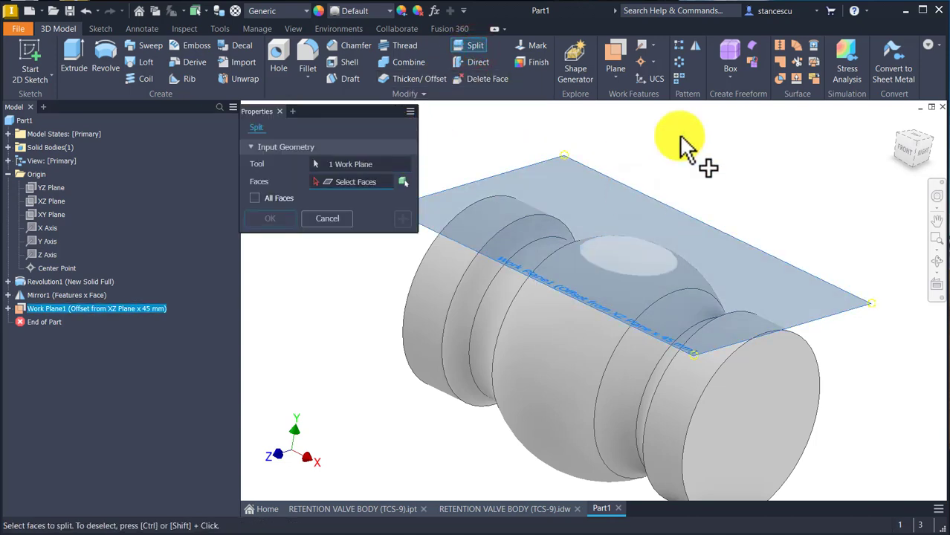
click(402, 183)
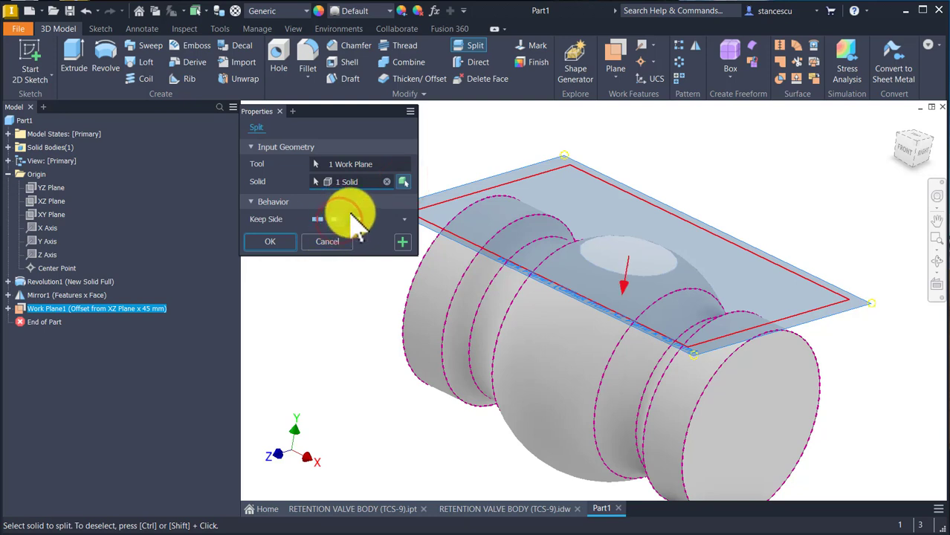
click(356, 219)
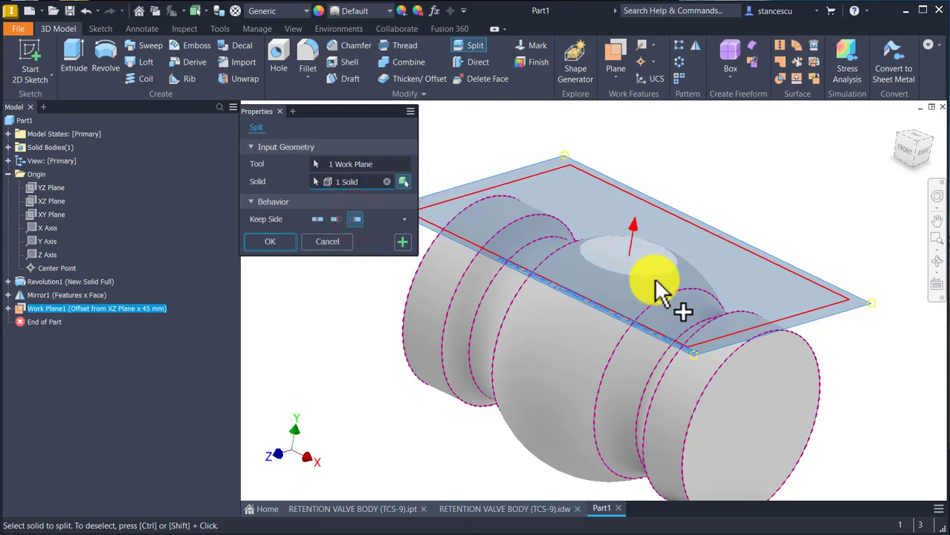
click(267, 250)
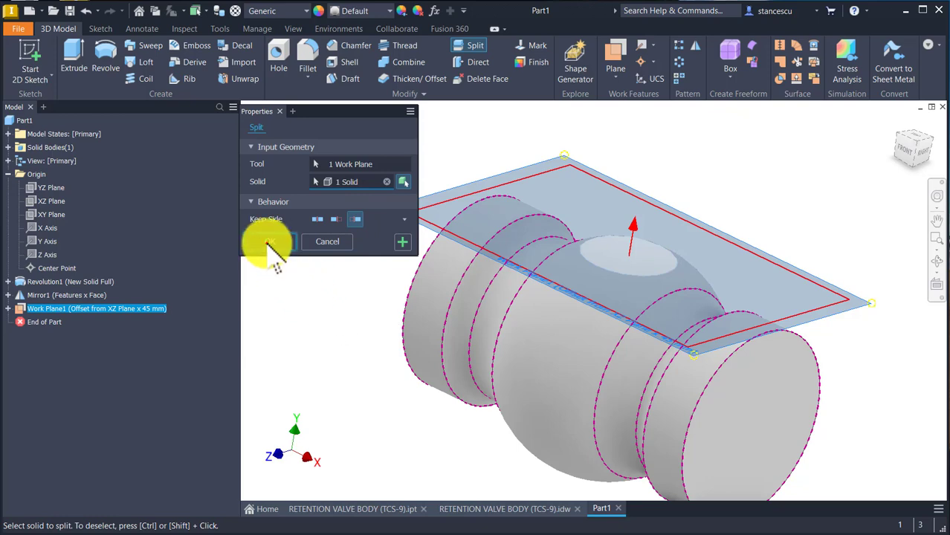
Restore the home view and hide the offset work plane.
key(F6)
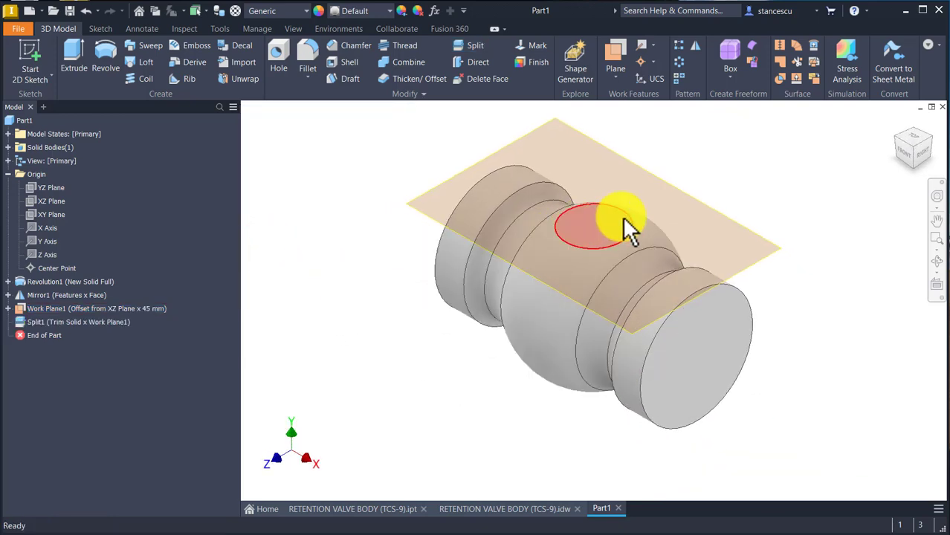
click(628, 229)
right_click(679, 191)
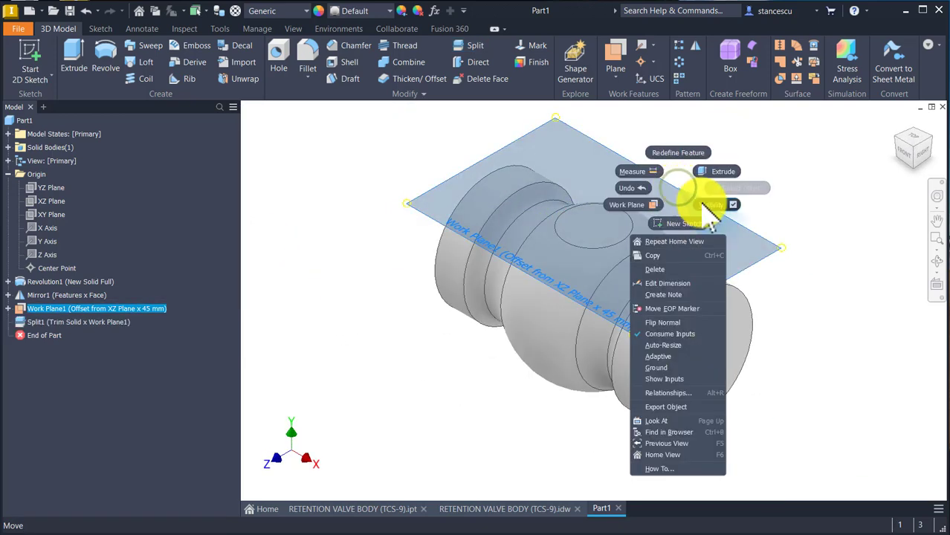
click(710, 205)
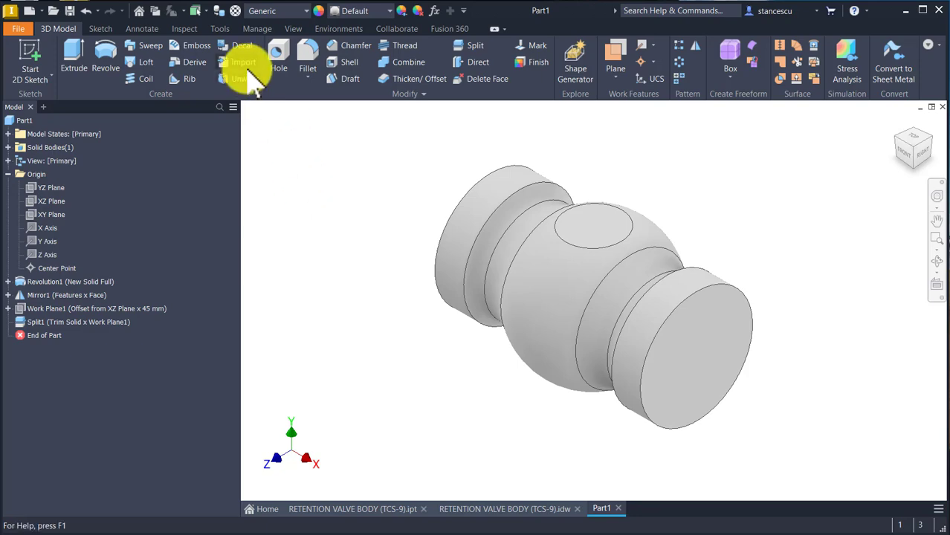
Sketch a 70 mm circle centered on the flat trimmed face, with the projected face edge set as construction geometry, and finish the sketch.
click(604, 220)
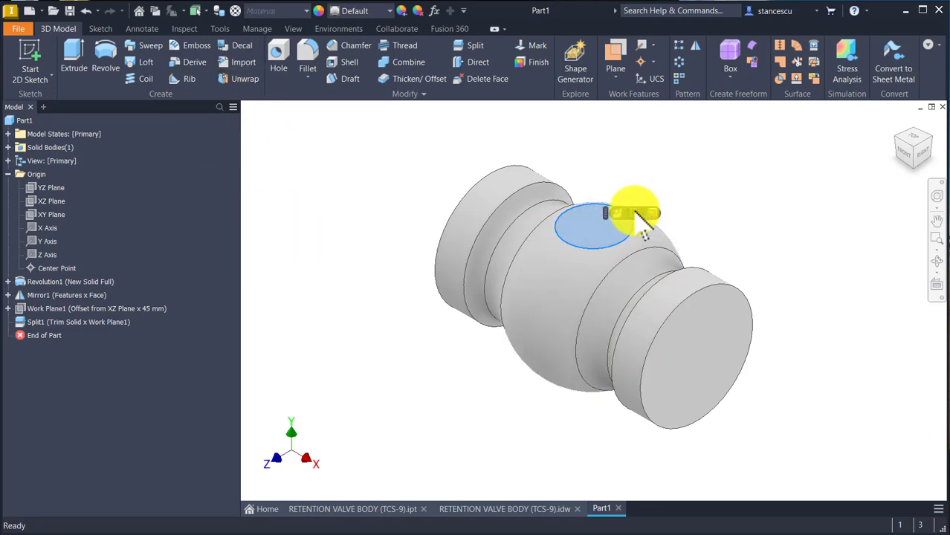
click(634, 213)
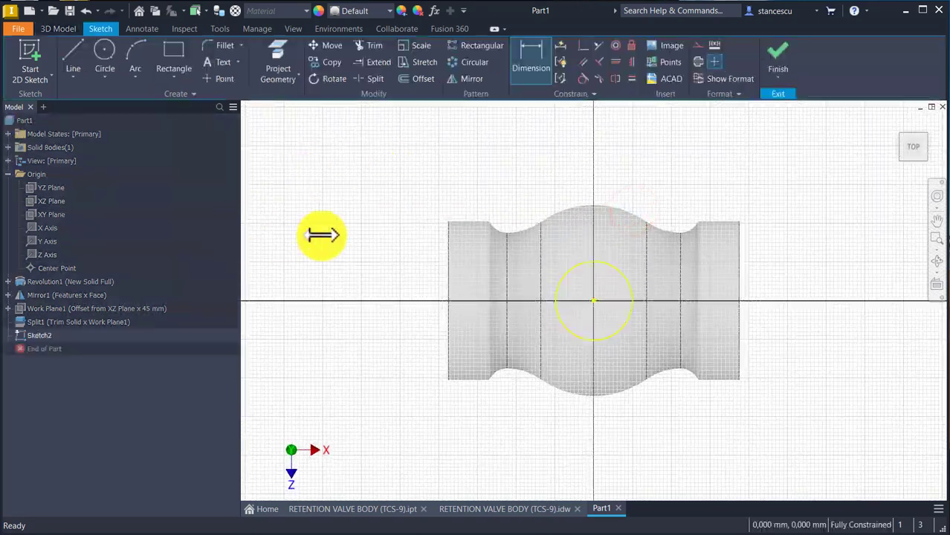
click(615, 265)
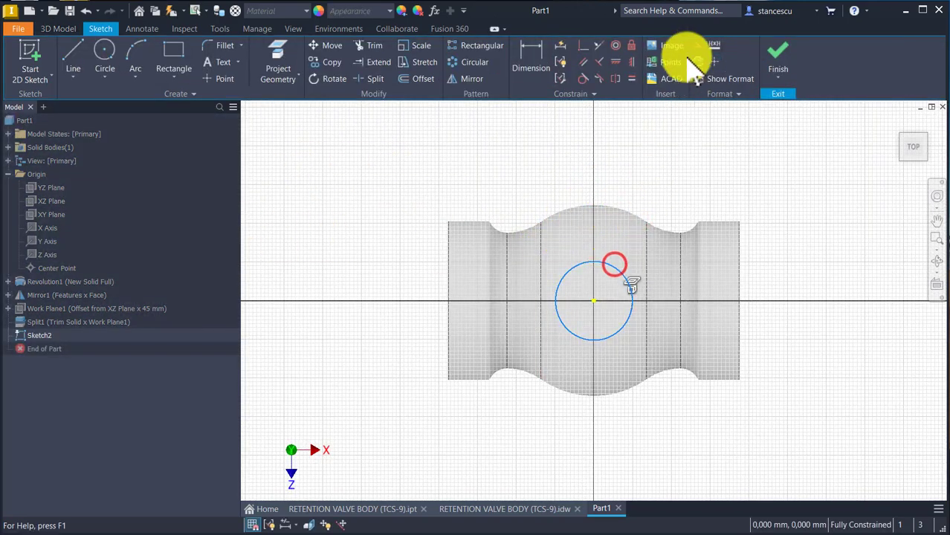
click(698, 46)
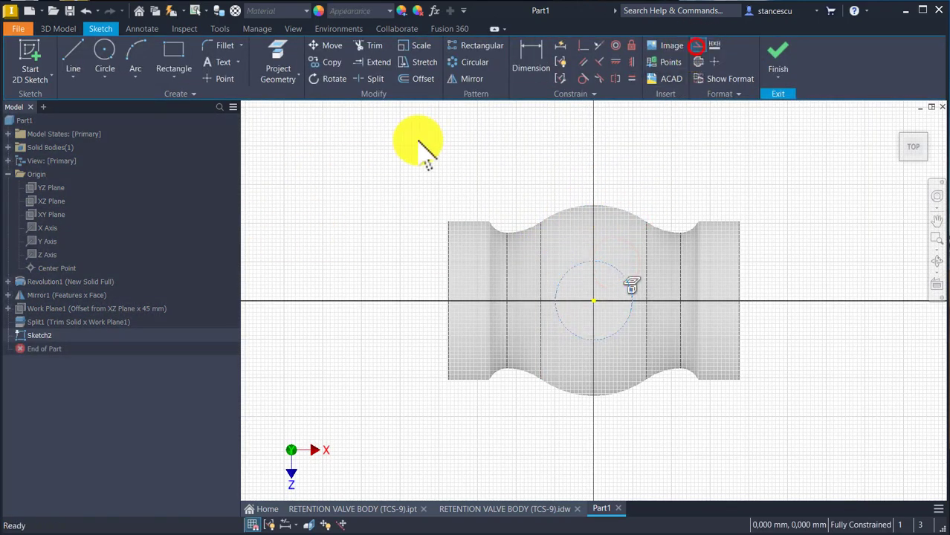
click(105, 49)
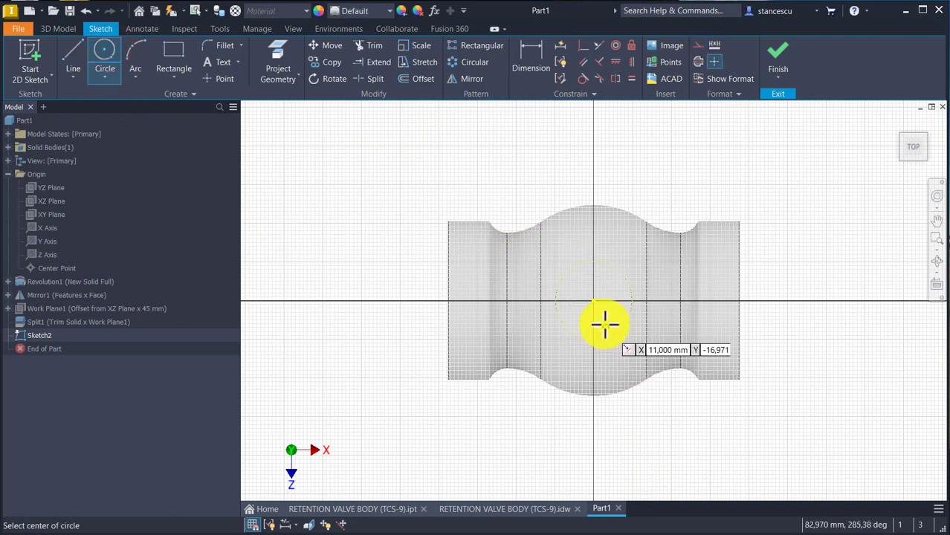
click(592, 301)
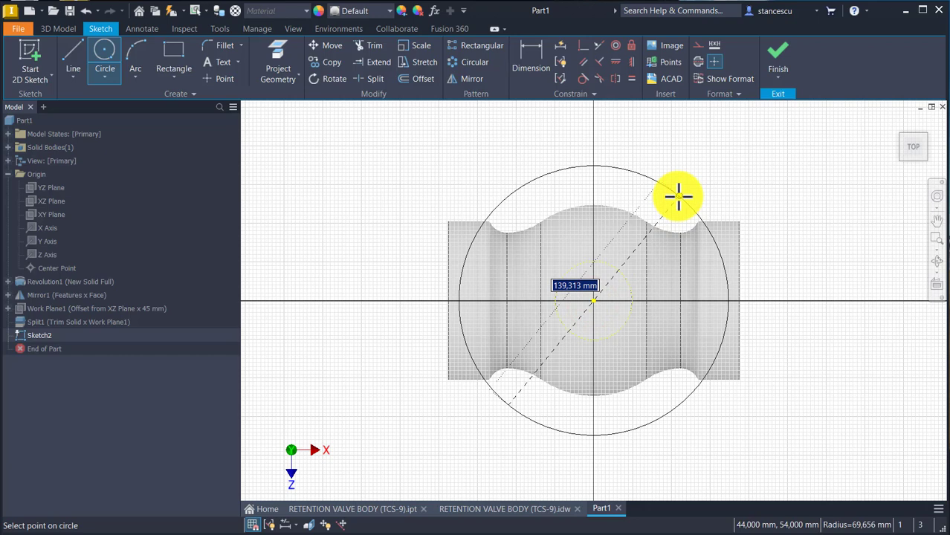
key(Return)
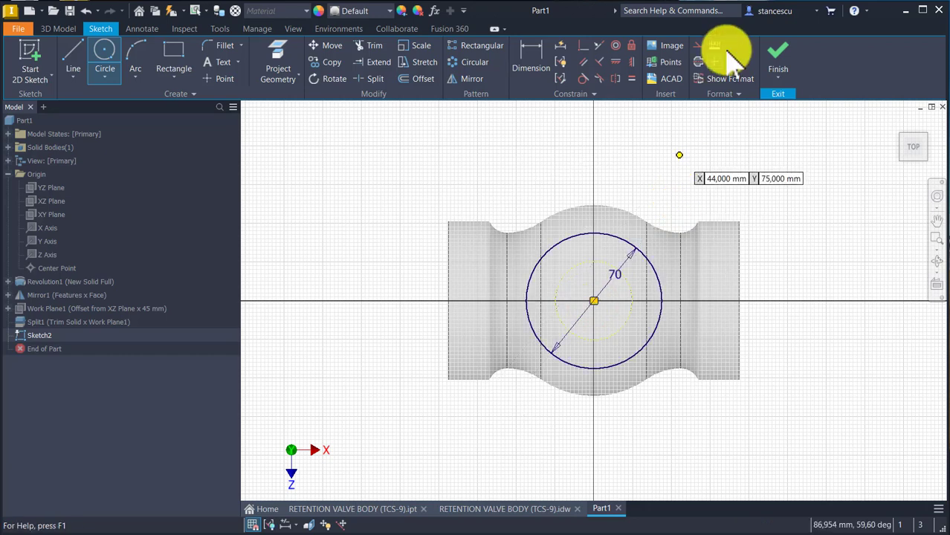
click(777, 66)
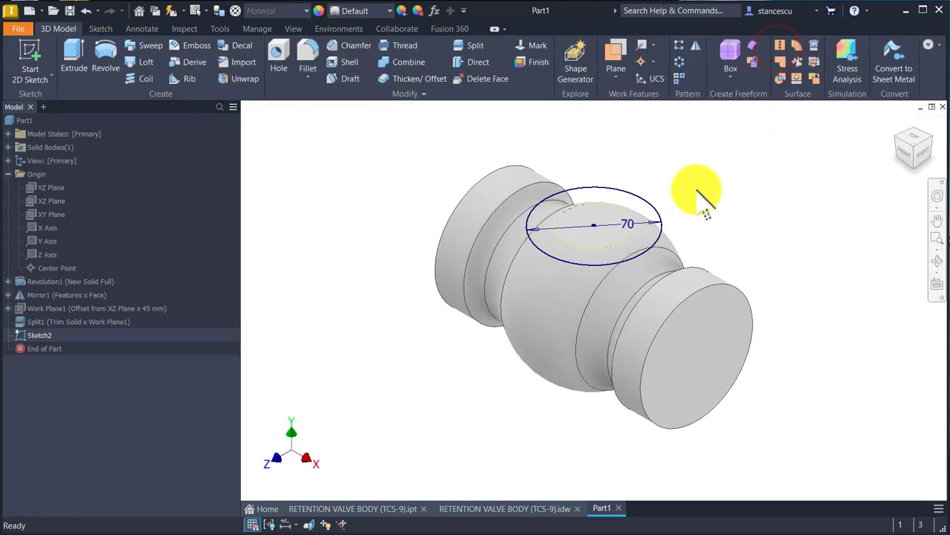
Extrude the 70 mm circle with the To Next extent down to the body, joining it to the solid.
click(73, 58)
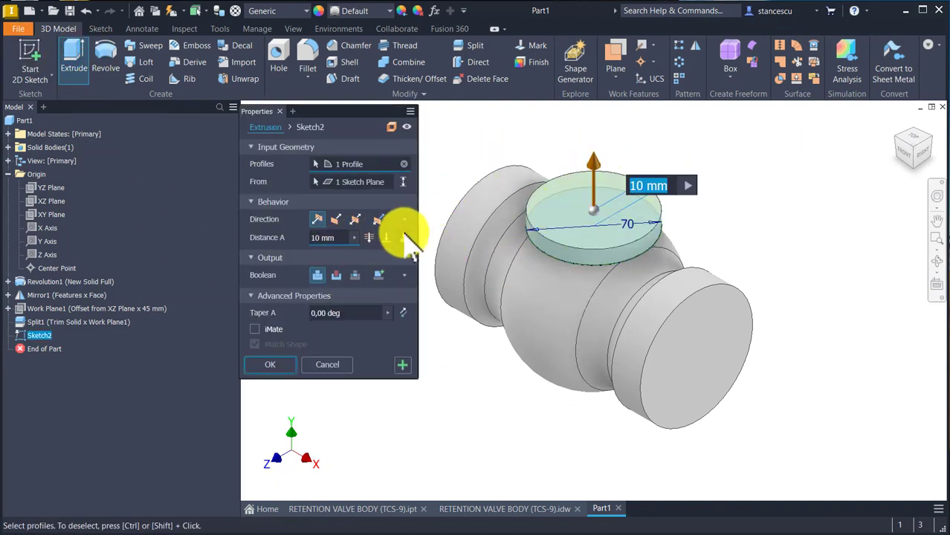
click(403, 238)
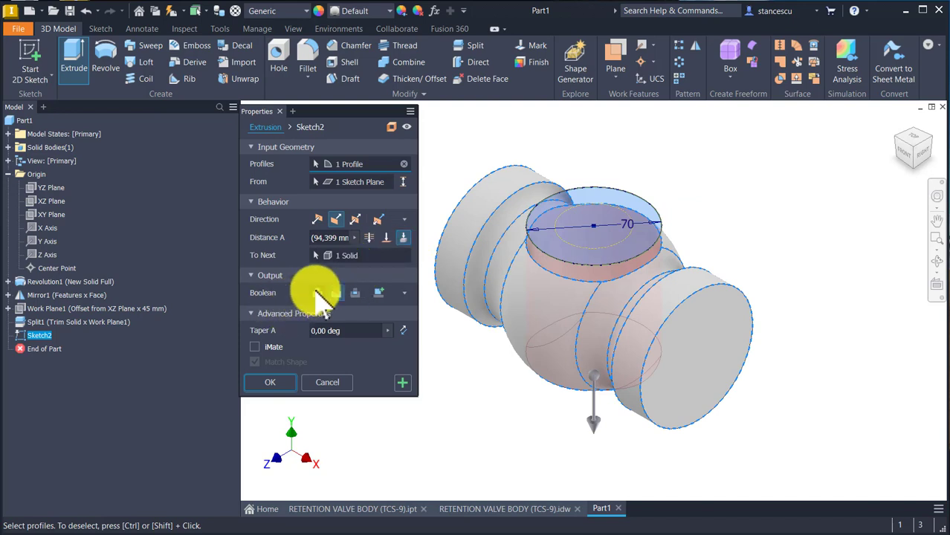
click(317, 292)
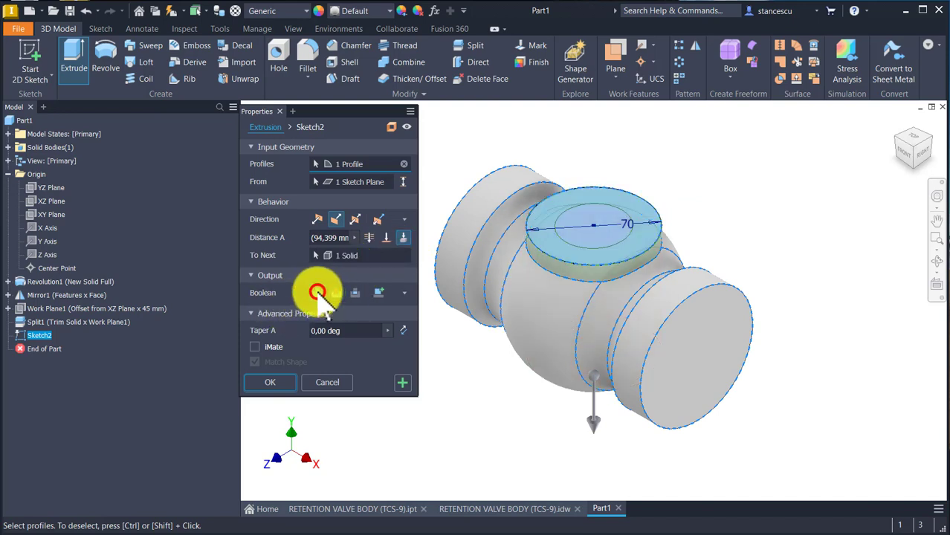
click(255, 383)
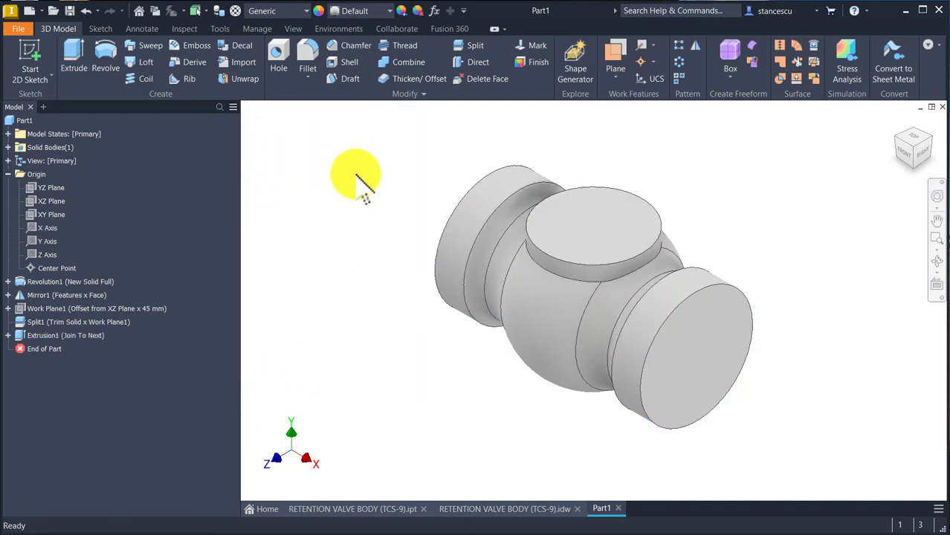
Fillet the edge loop where the upper boss meets the valve body with a 10 mm radius.
click(556, 272)
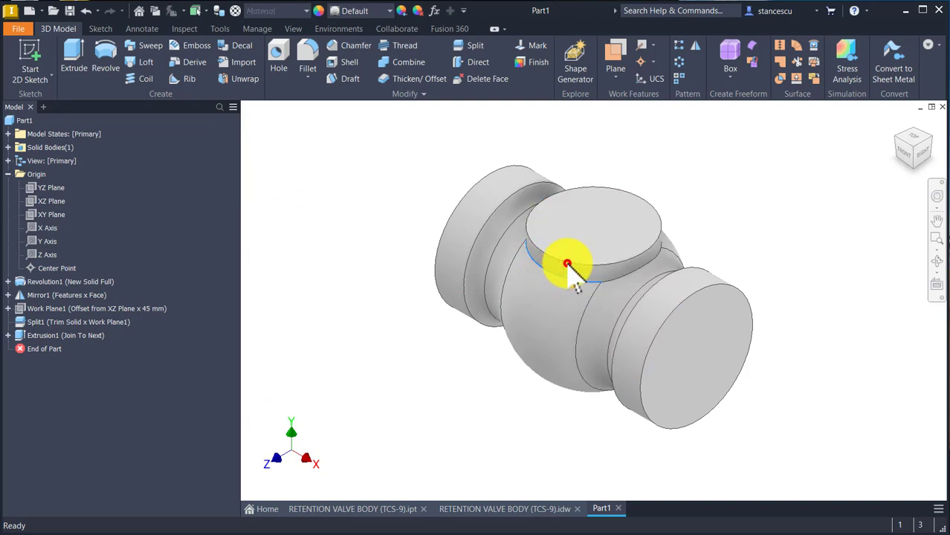
key(f)
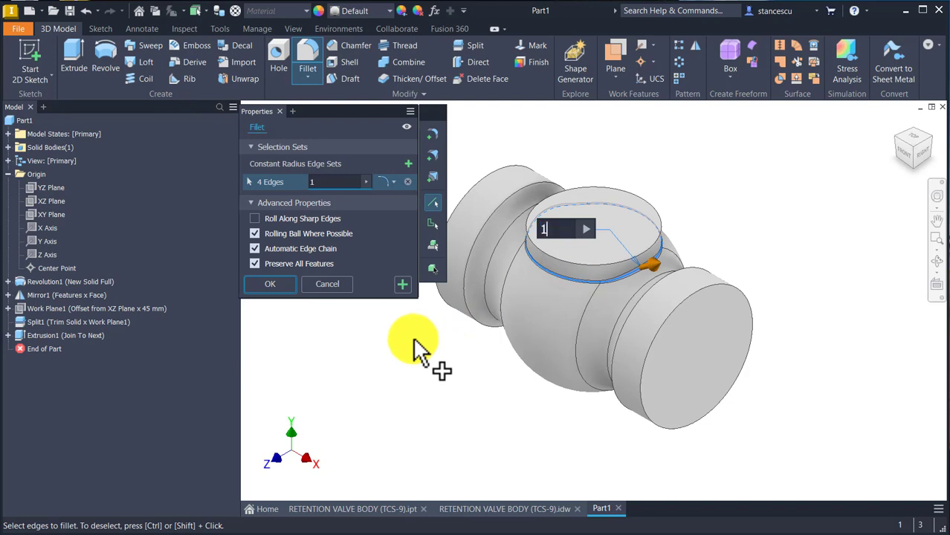
key(Return)
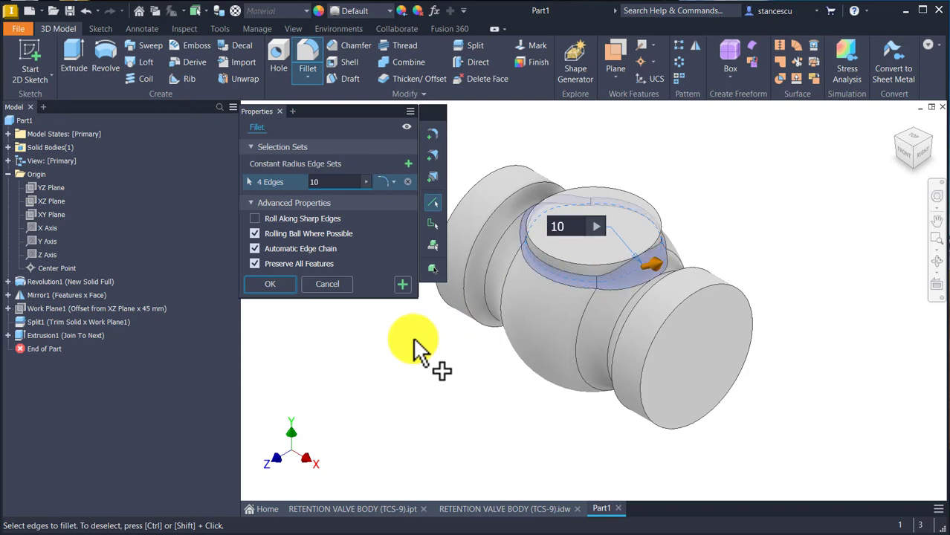
click(277, 284)
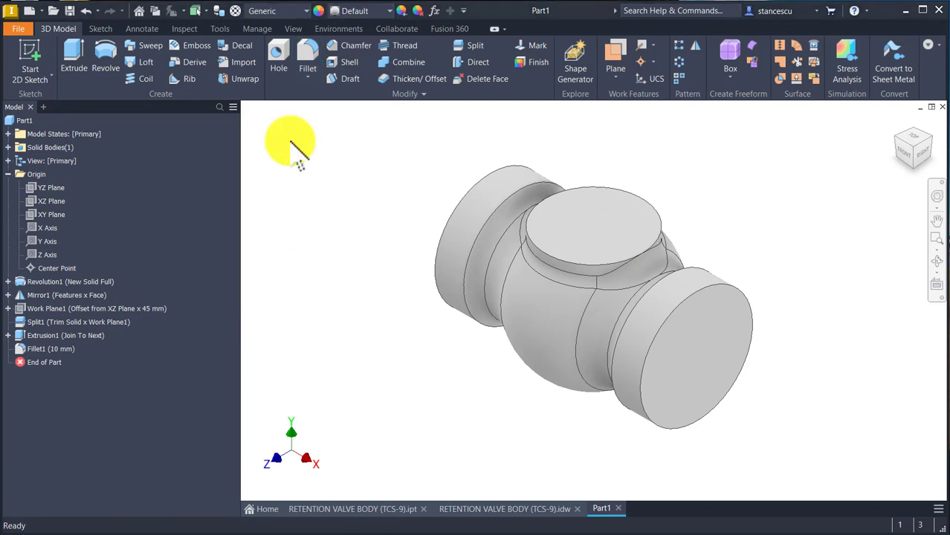
Switch to the RETENTION VALVE BODY (TCS-9).idw drawing and check the ports' thread and chamfer callouts in section A-A.
click(476, 509)
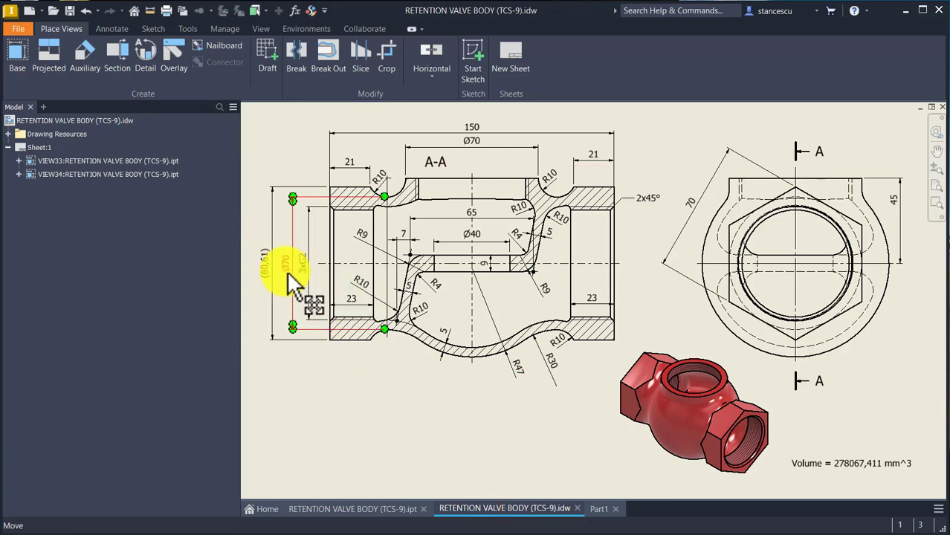
drag(297, 273, 314, 264)
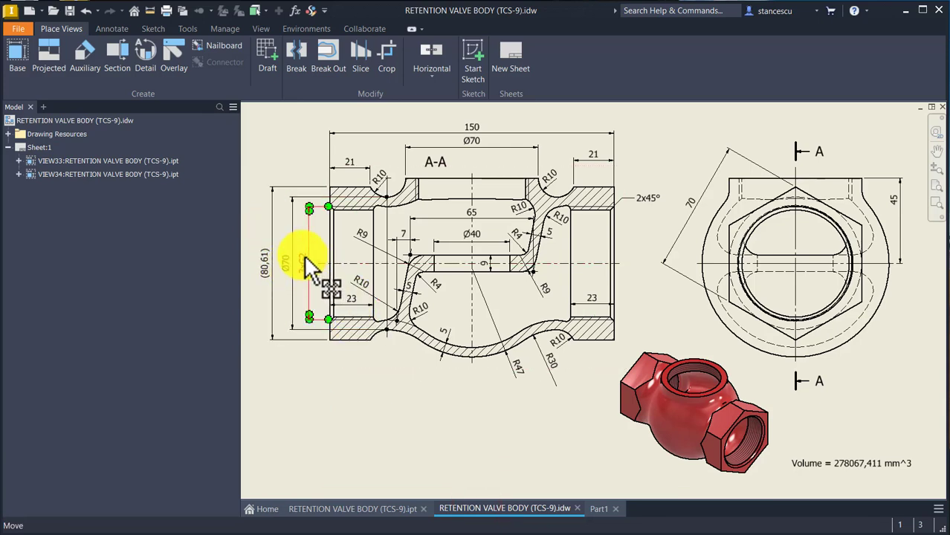
mouse_move(308, 206)
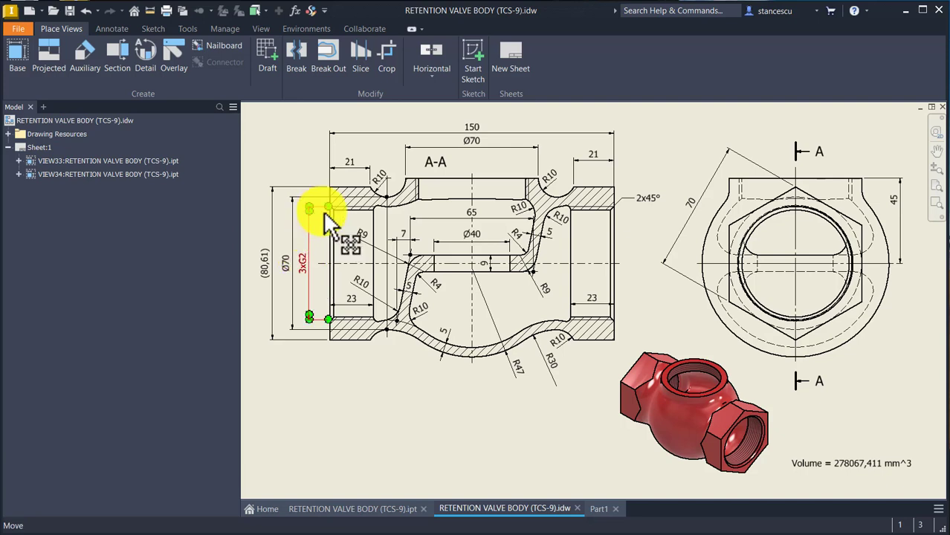
key(Escape)
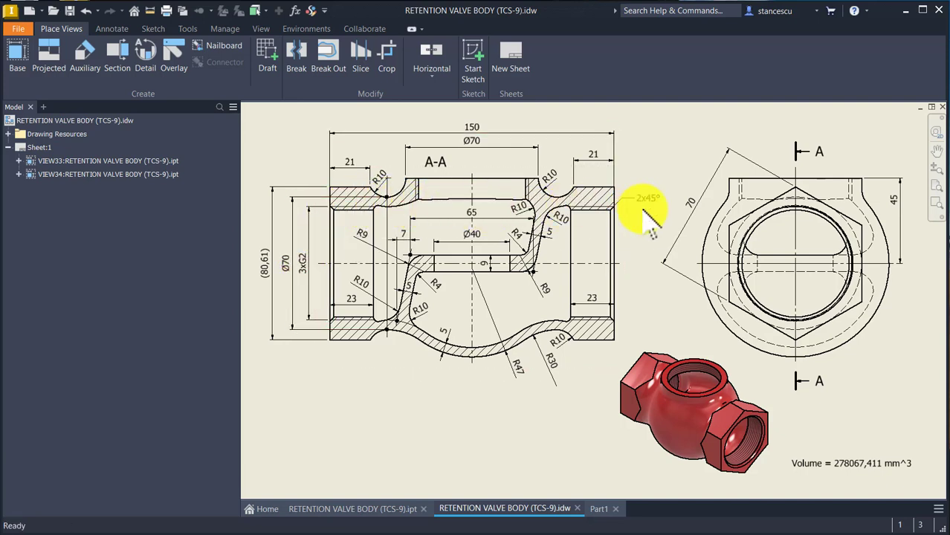
click(596, 250)
key(Escape)
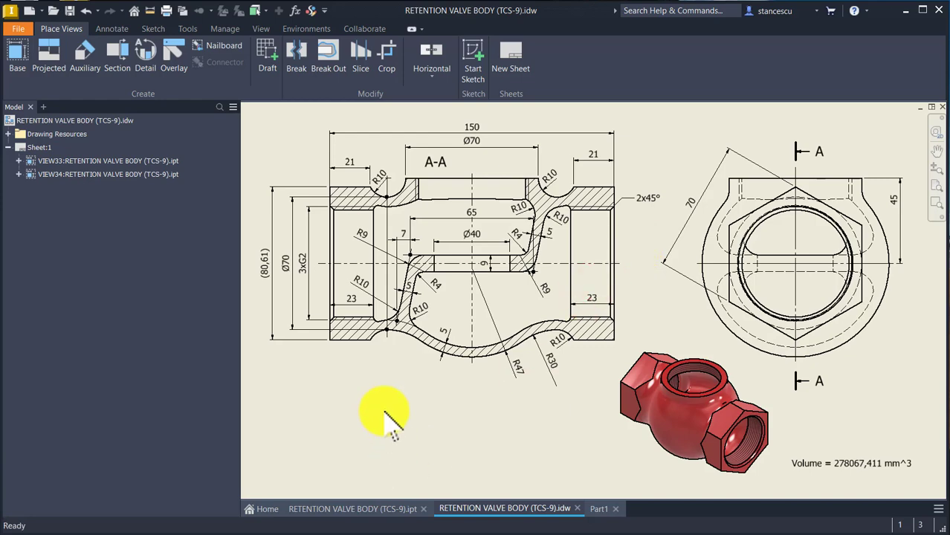
Switch back to Part1 and place a hole on the flat end face of the side port, concentric with its circular edge.
click(599, 508)
click(349, 225)
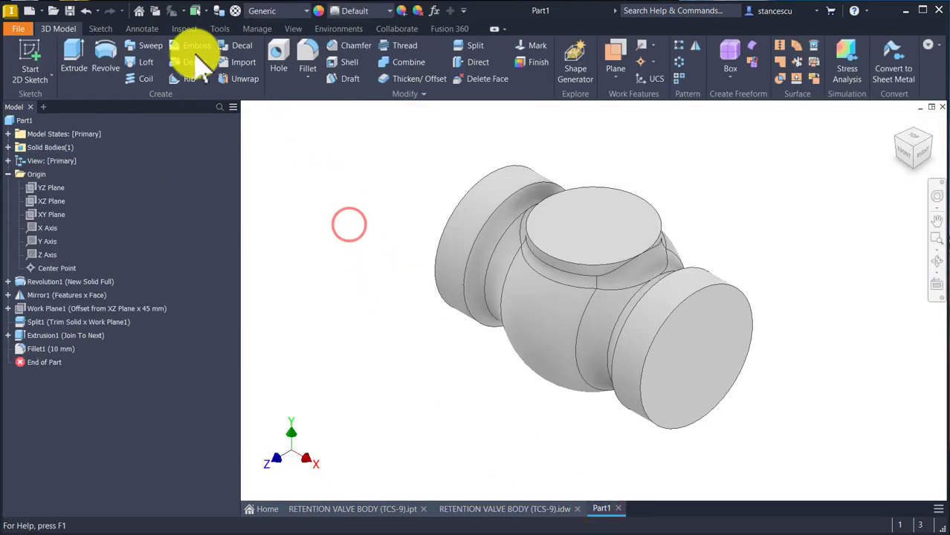
click(276, 58)
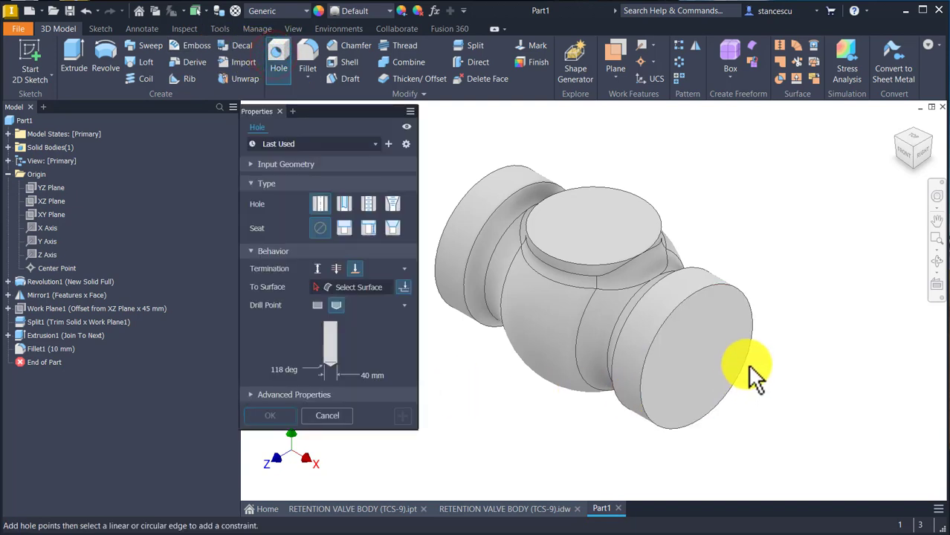
click(703, 331)
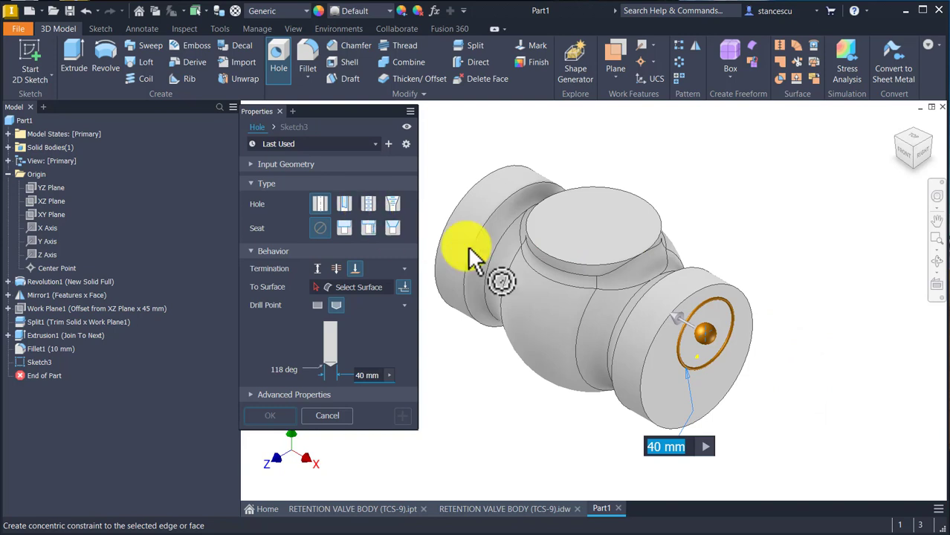
click(656, 353)
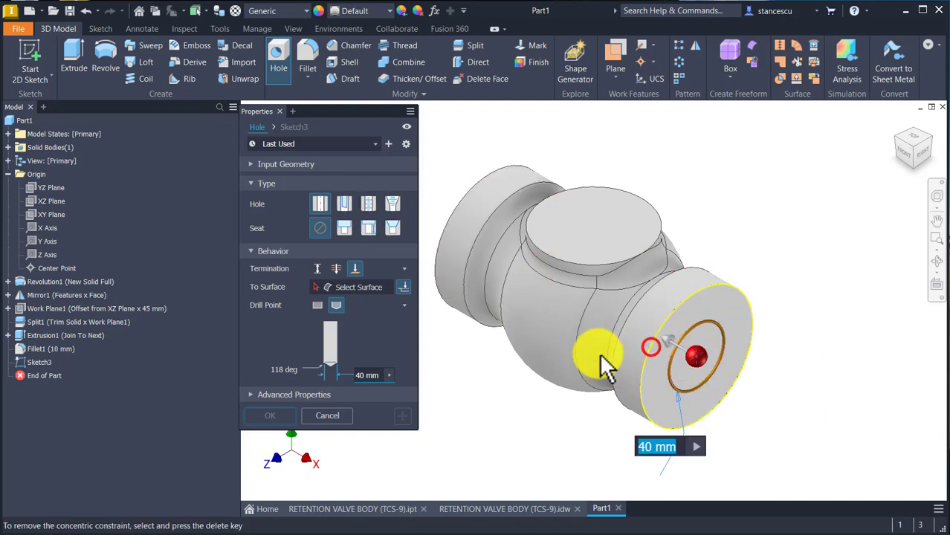
Make the port hole tapped at full depth through all, with ISO Pipe Threads, size 59,614 and designation G 2.
click(368, 202)
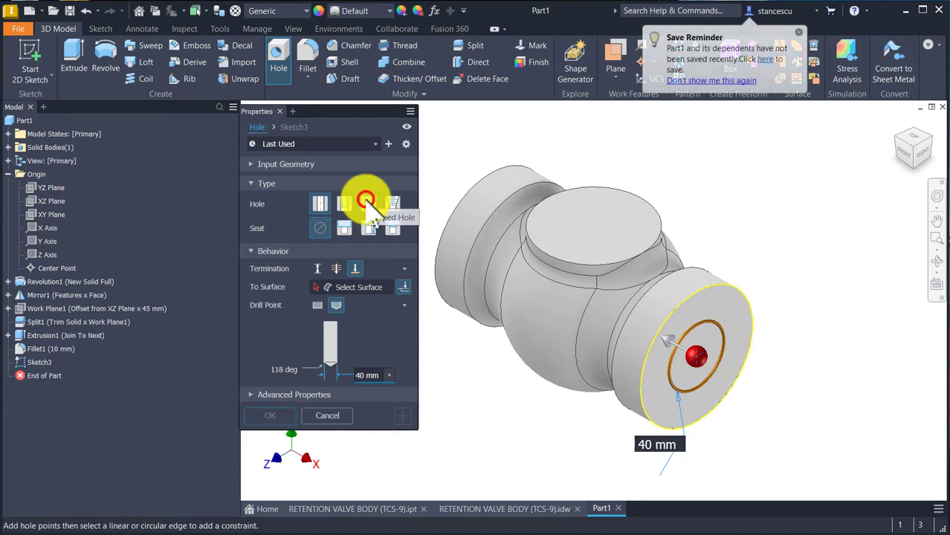
click(370, 203)
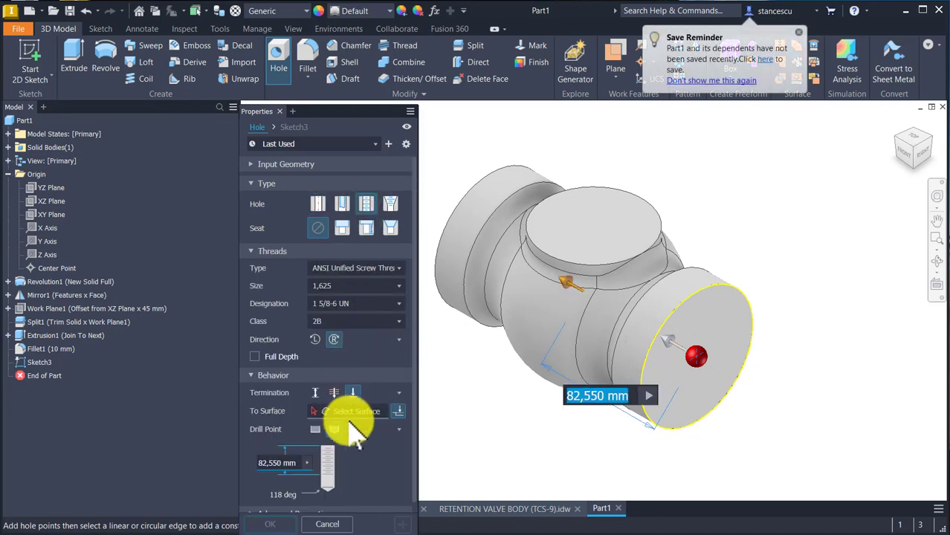
click(255, 357)
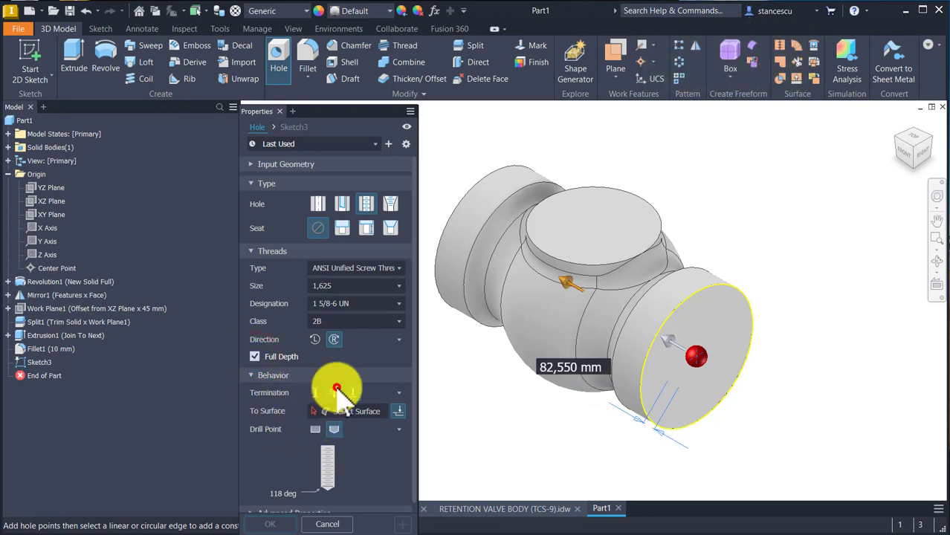
click(335, 393)
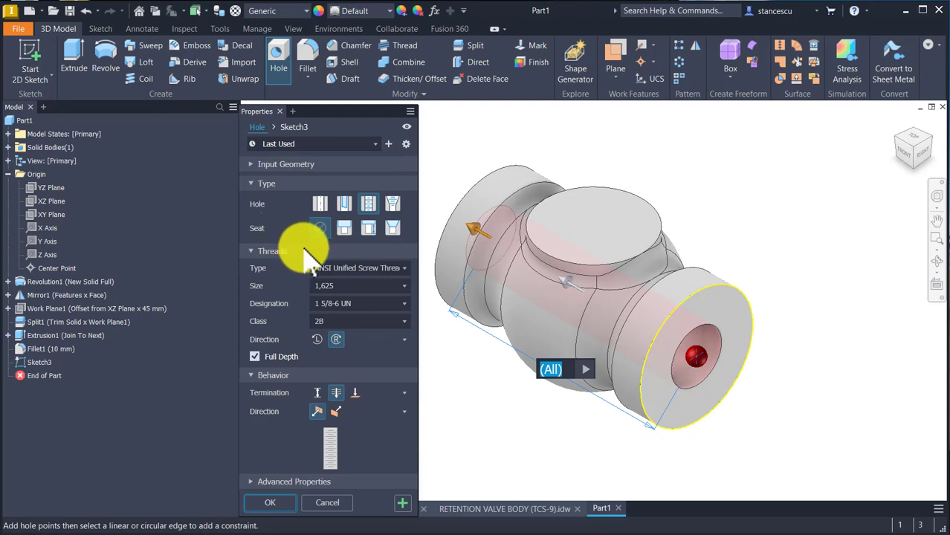
click(358, 268)
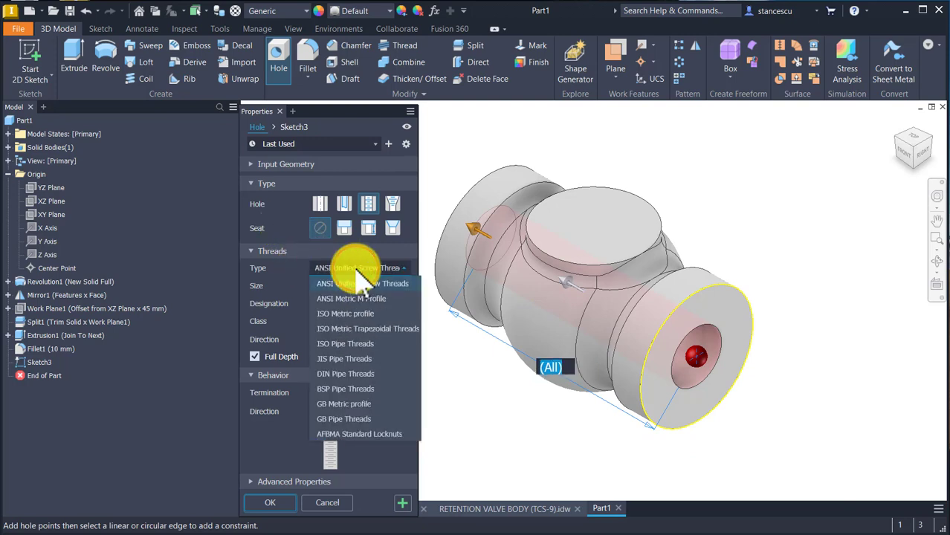
click(363, 344)
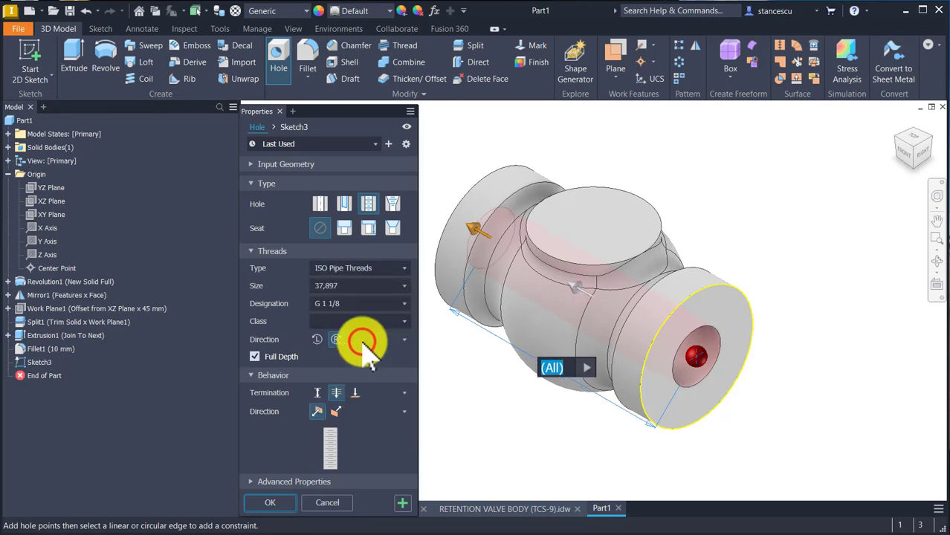
click(358, 285)
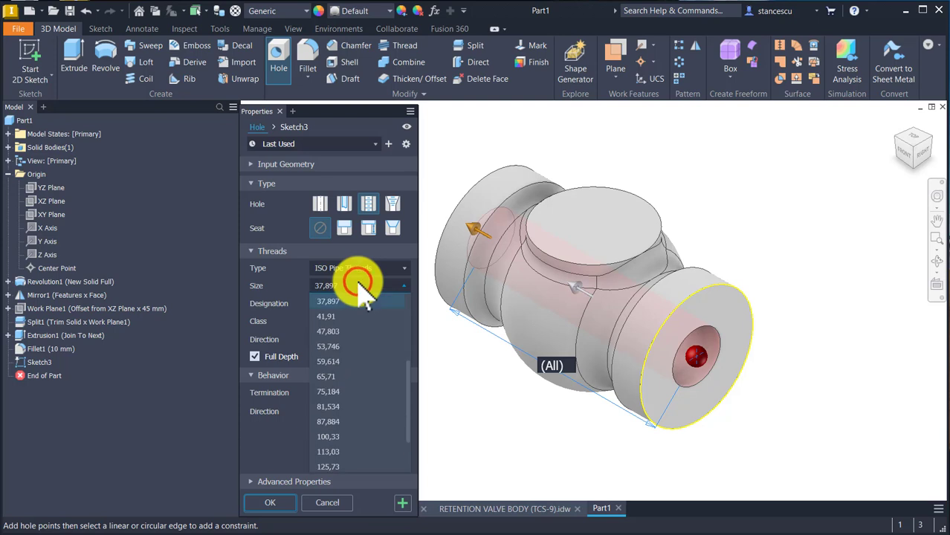
click(346, 362)
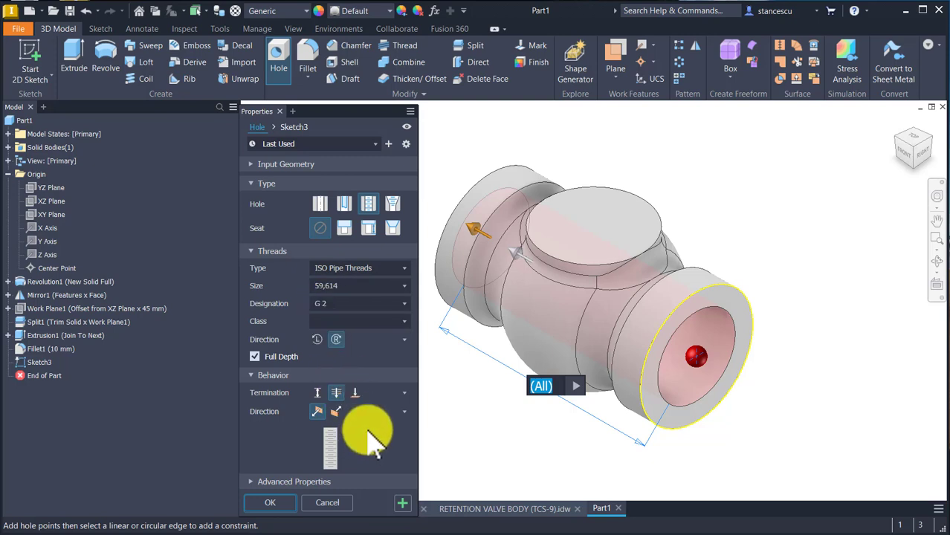
click(272, 504)
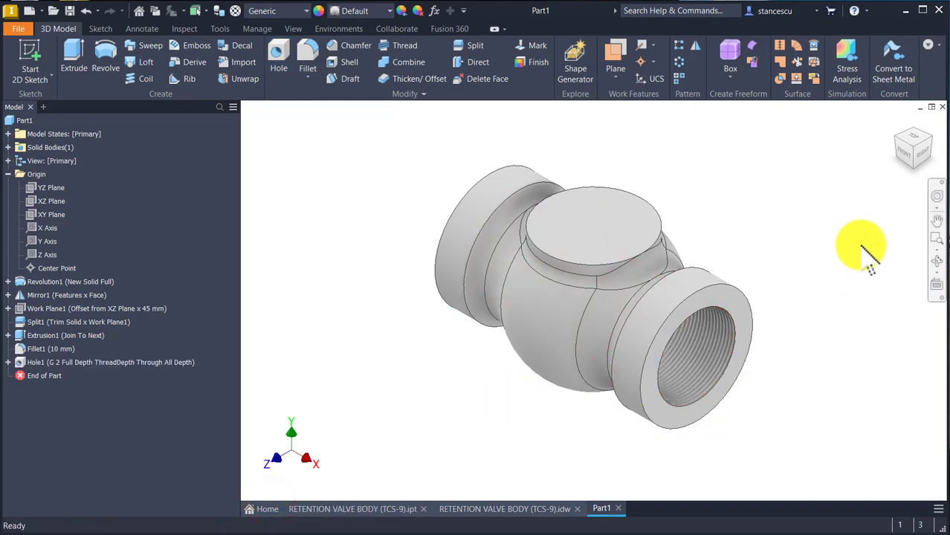
Add a full-depth G 2 ISO pipe-threaded hole concentric with the upper boss face, terminating at the surface of the horizontal threaded bore.
shift+middle_drag(779, 229, 743, 211)
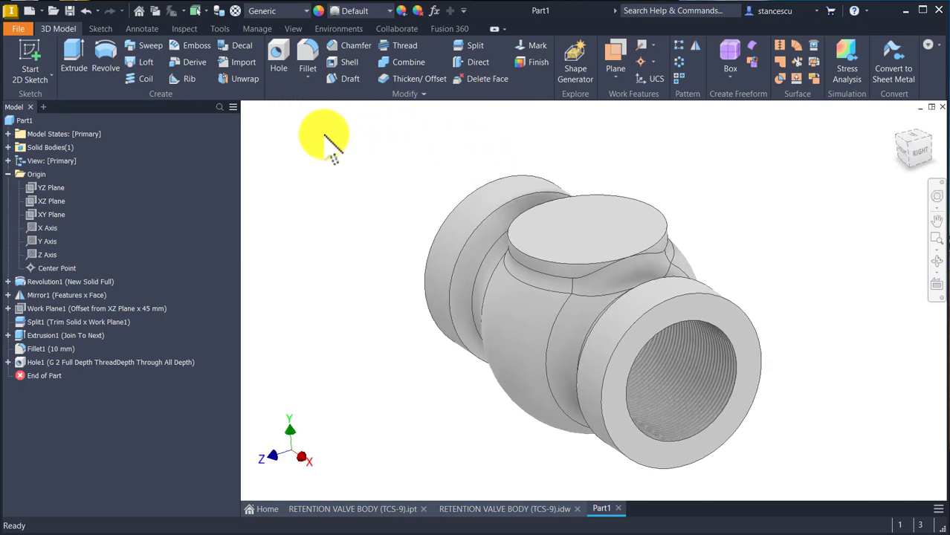
click(278, 49)
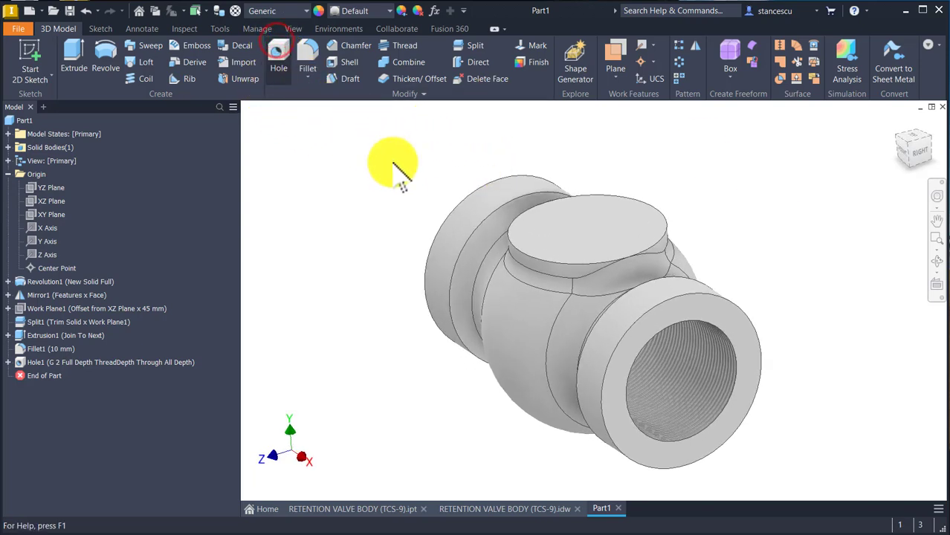
click(596, 209)
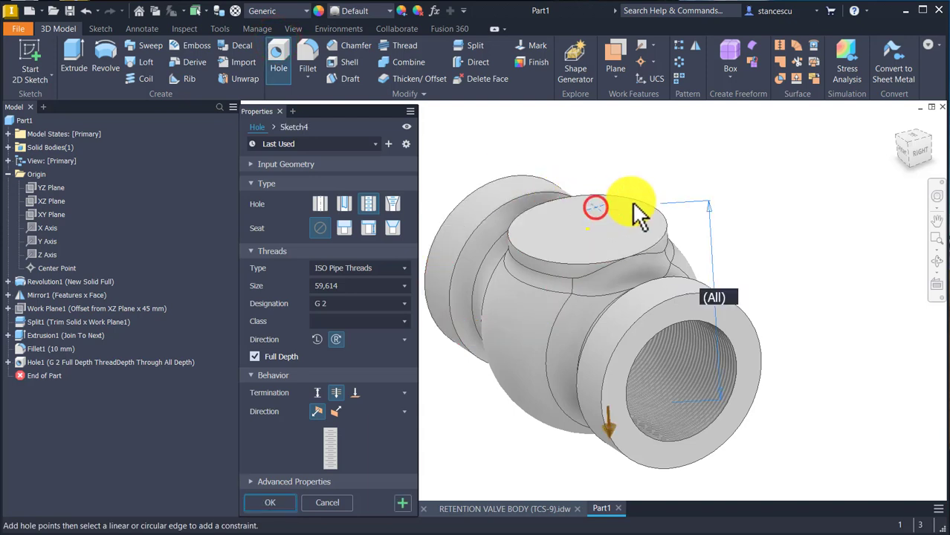
click(640, 205)
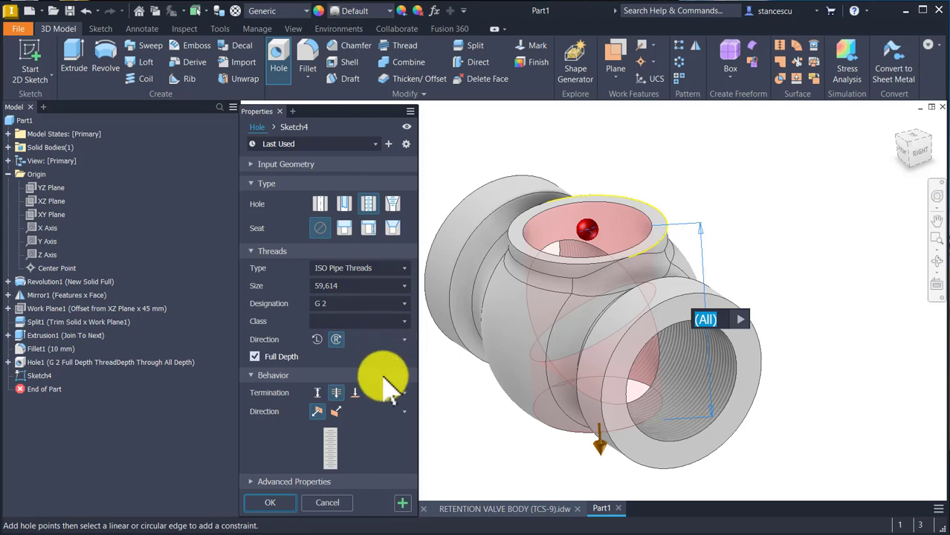
click(354, 393)
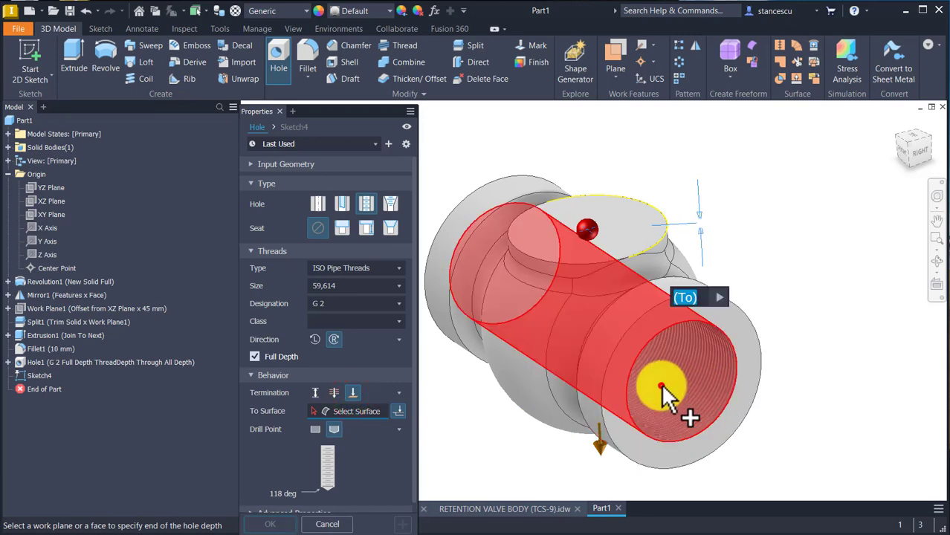
click(662, 387)
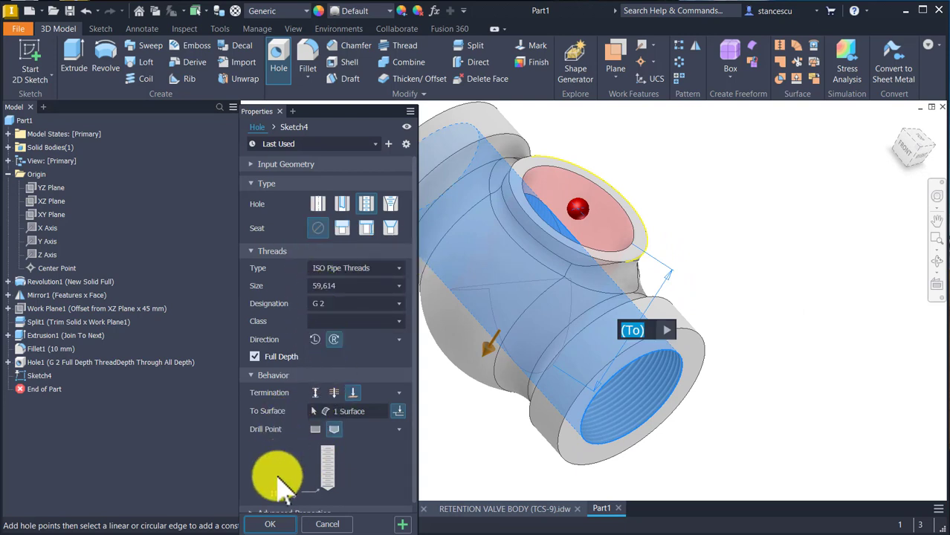
click(278, 524)
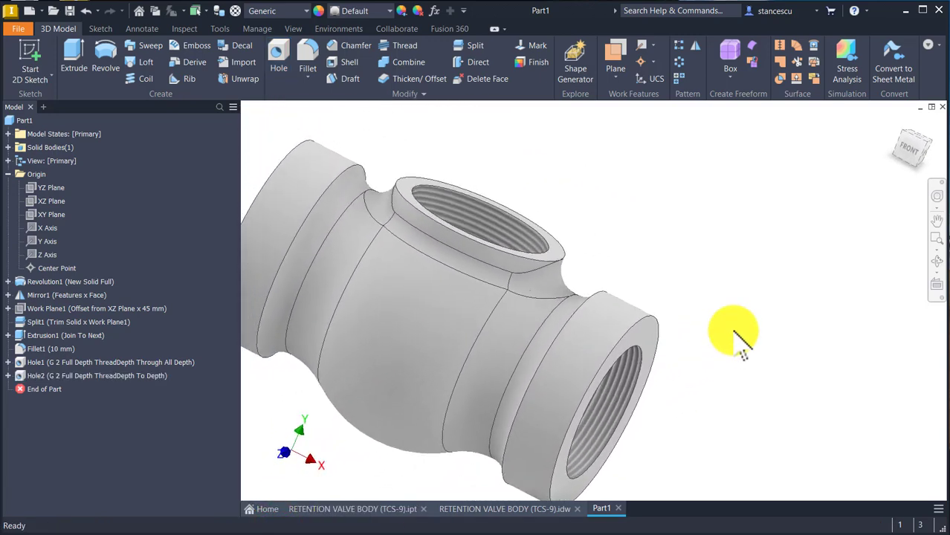
key(F6)
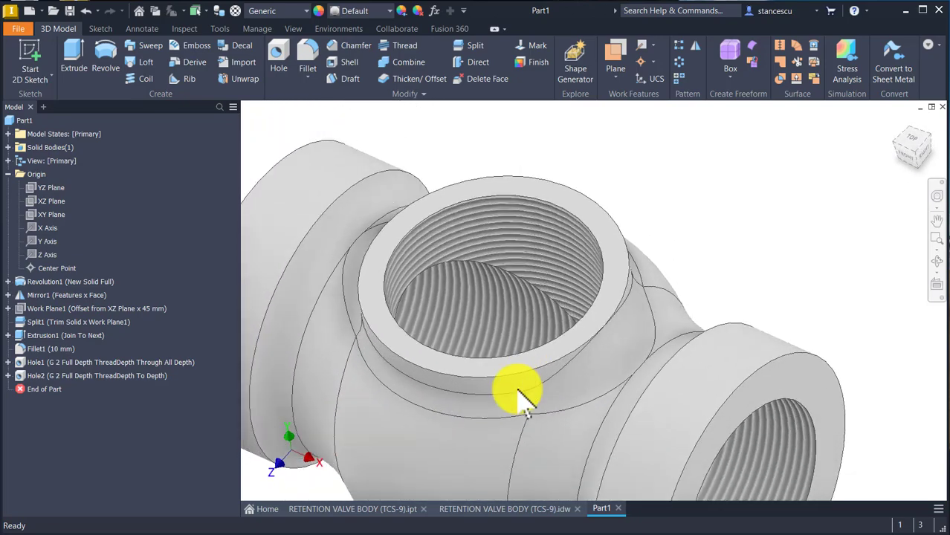
key(F6)
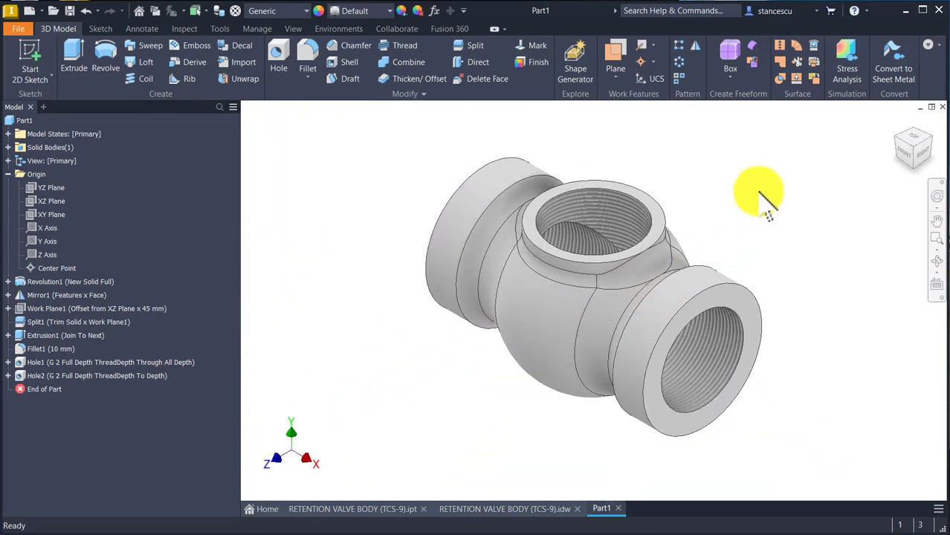
Check the cavity's wall thickness in section A-A of the RETENTION VALVE BODY (TCS-9).idw drawing, and return to Part1.
click(473, 509)
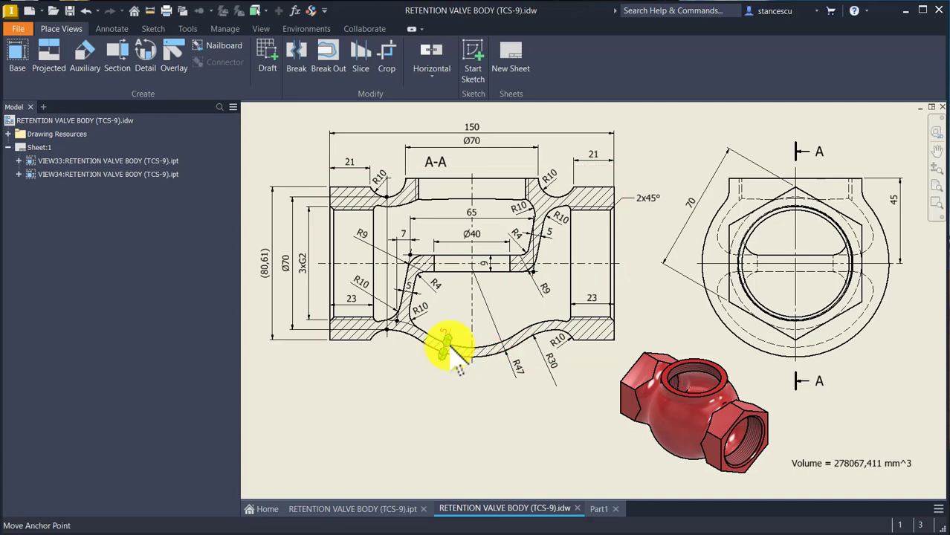
drag(446, 343, 552, 332)
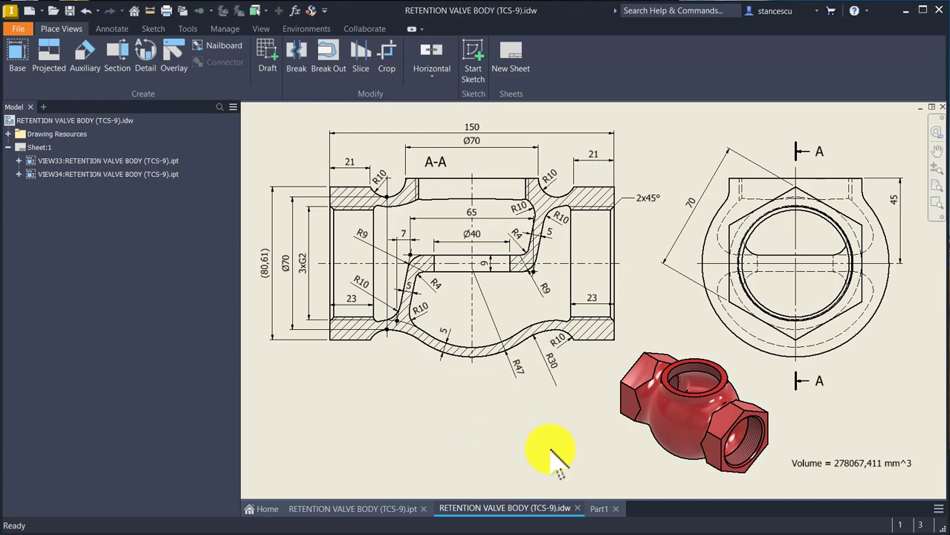
click(599, 509)
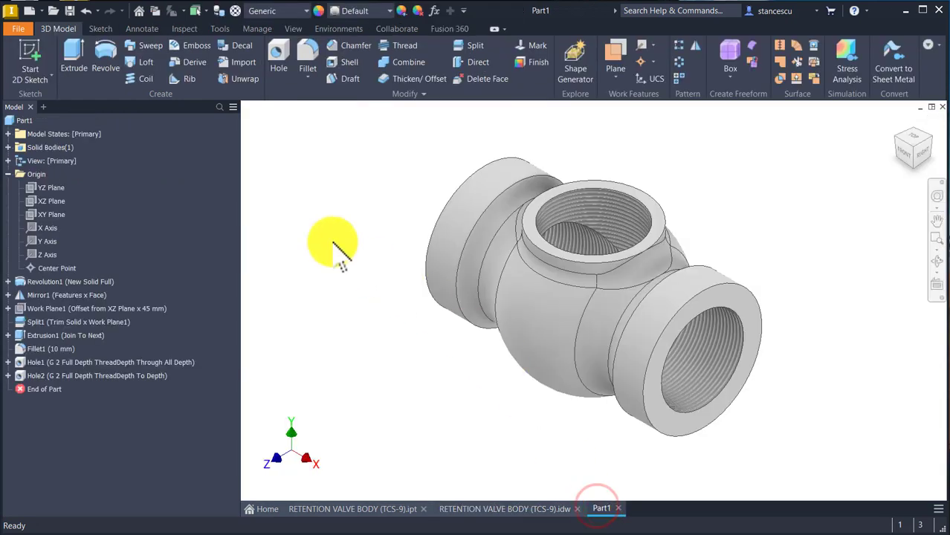
Start a sketch on the XY plane and slice the graphics to expose the valve body's cross-section.
click(38, 214)
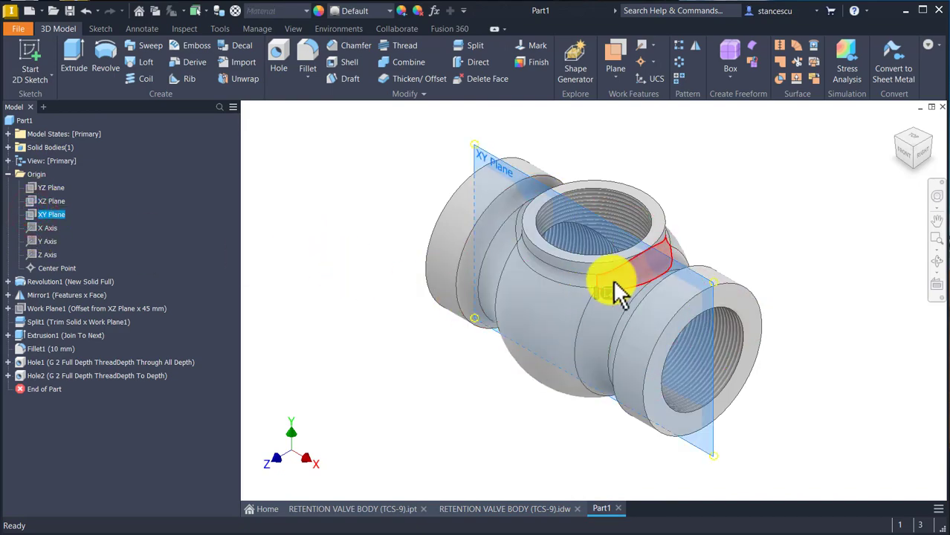
click(611, 294)
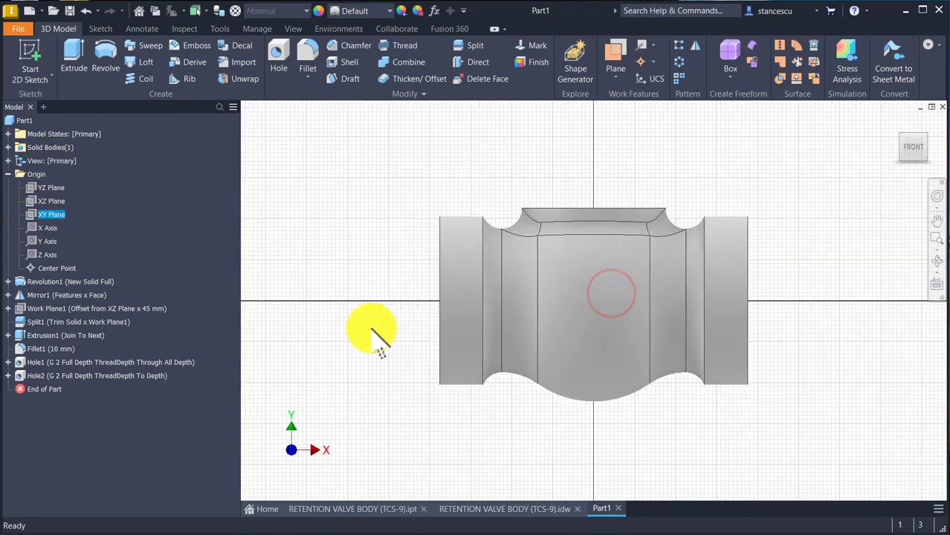
scroll(314, 271, up, 3)
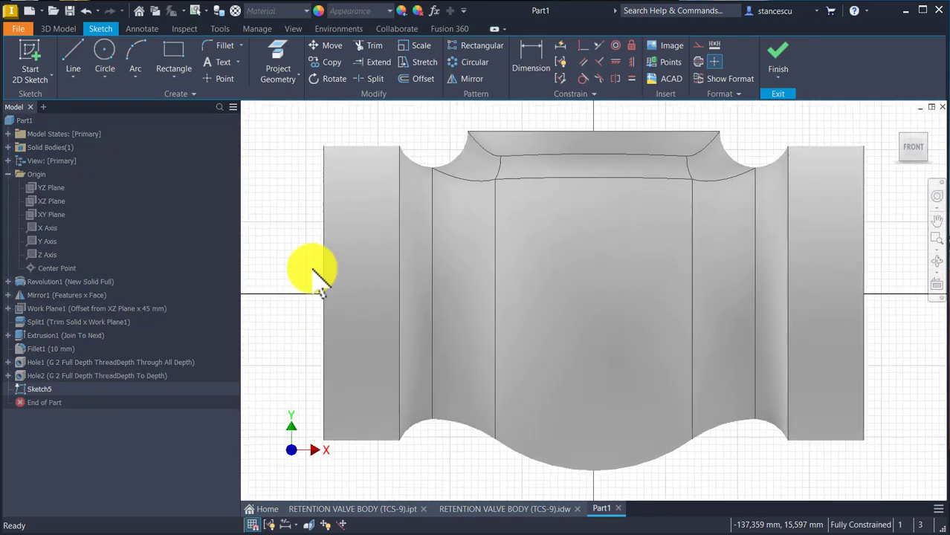
key(F7)
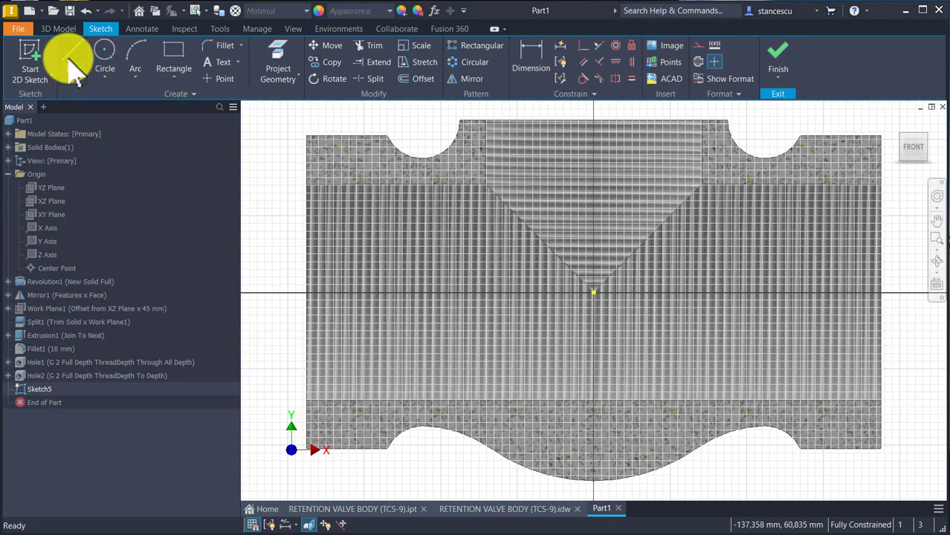
Draw a horizontal centerline along the bore axis through the origin, starting at about X -61 mm and ending past the origin.
click(73, 63)
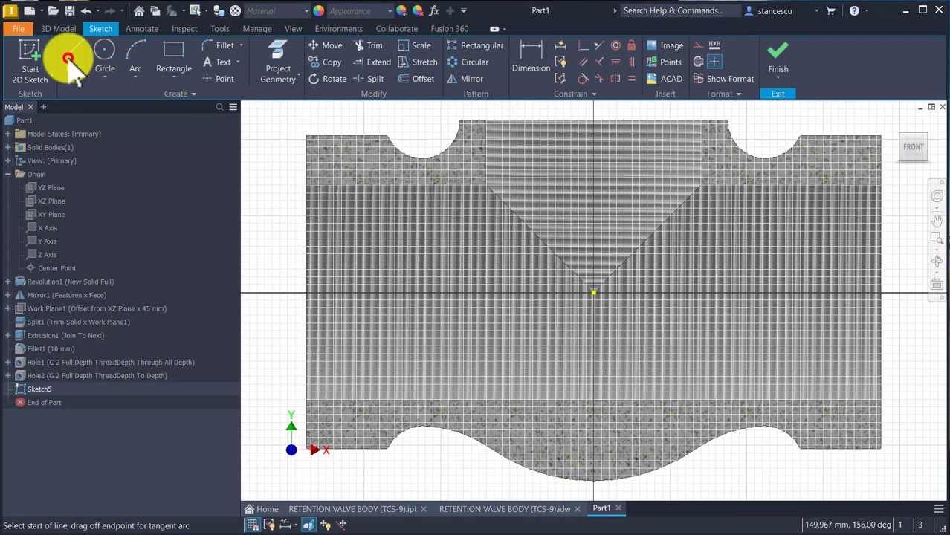
click(698, 62)
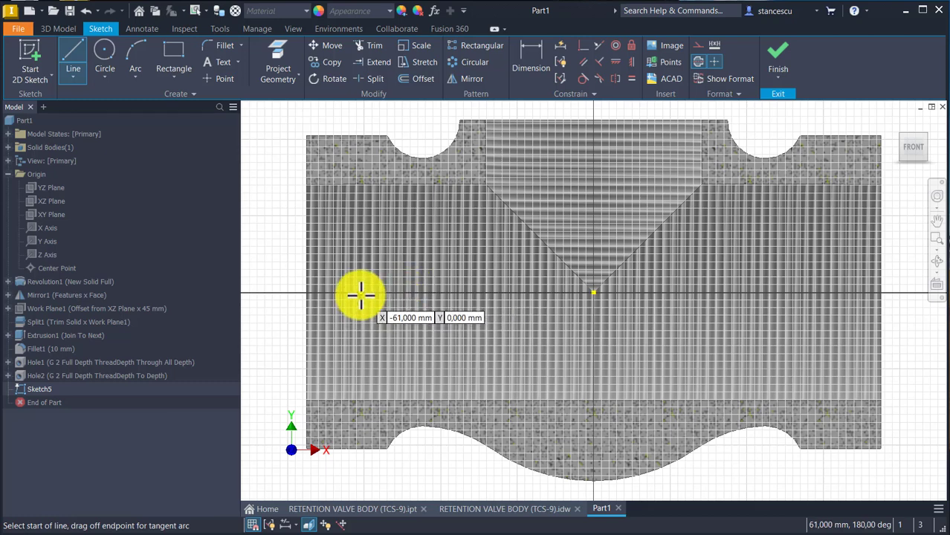
click(360, 295)
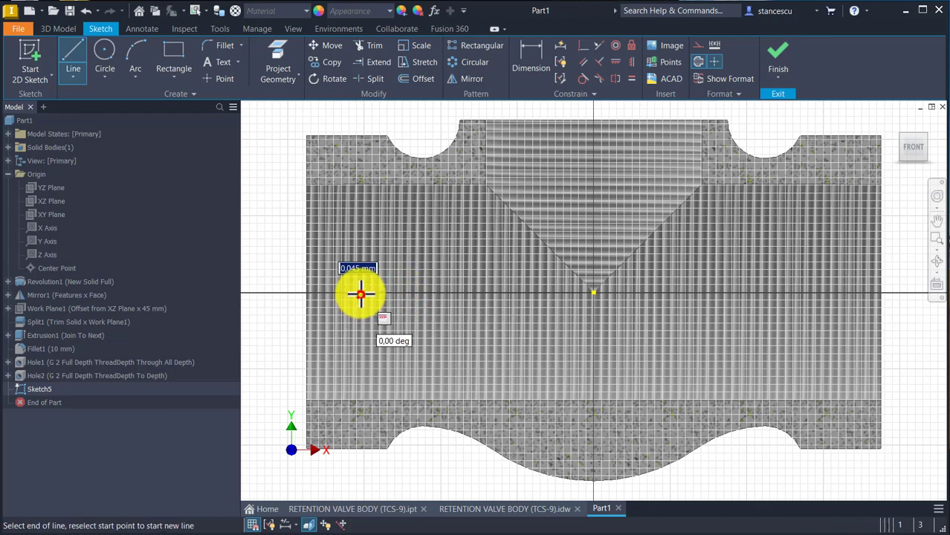
click(734, 294)
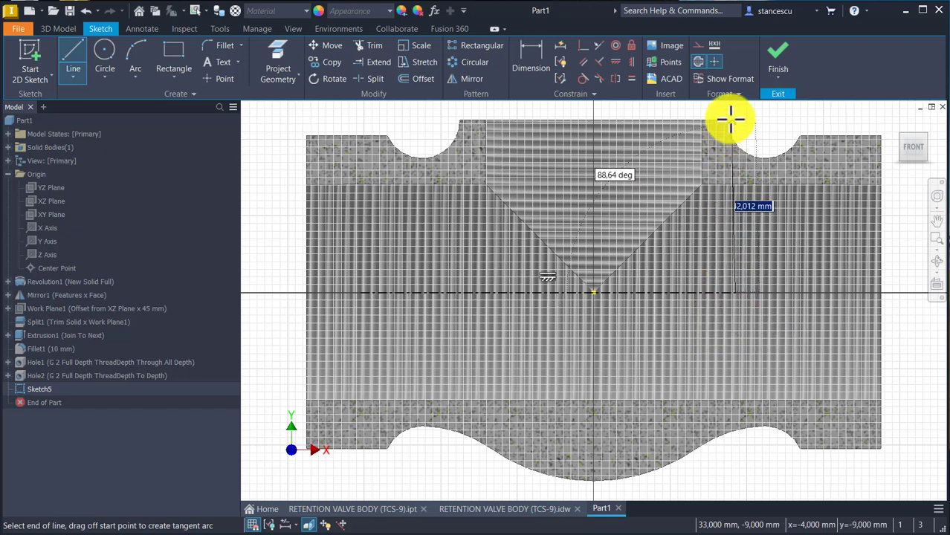
Draw solid vertical lines about 25 mm down from both centerline ends, and make the centerline's midpoint coincident with the origin.
click(712, 60)
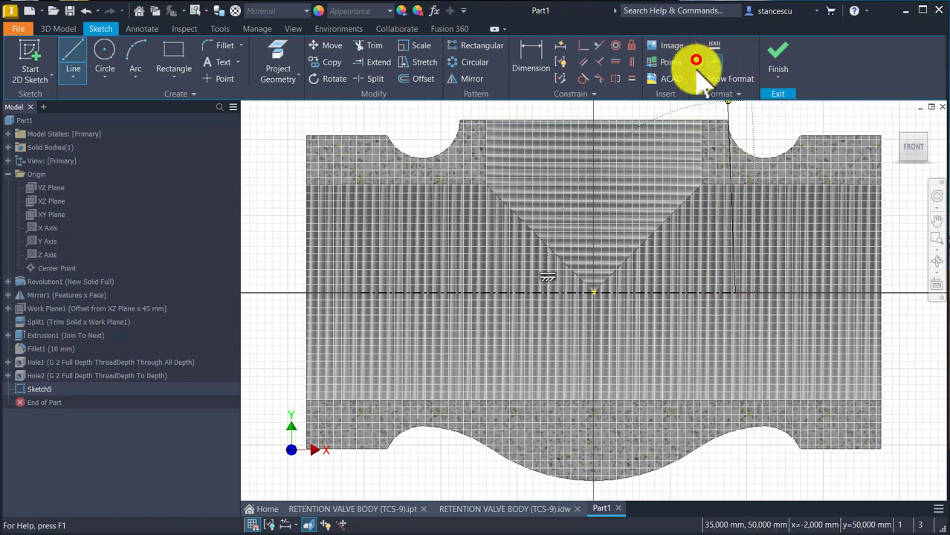
click(735, 392)
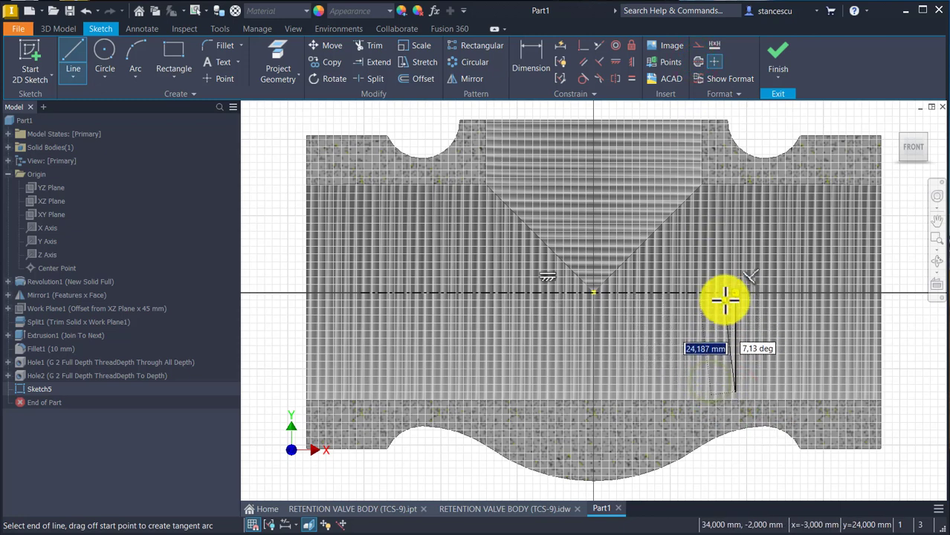
right_click(683, 342)
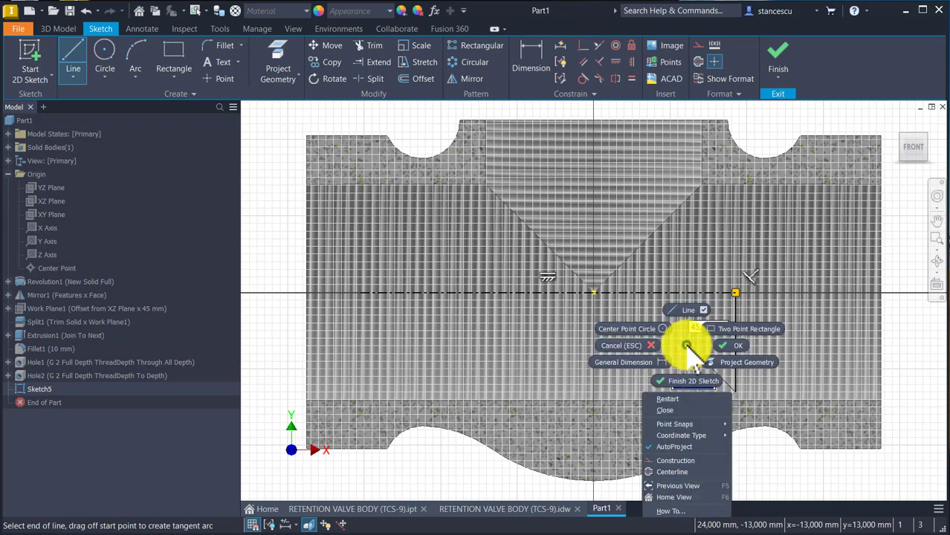
click(661, 398)
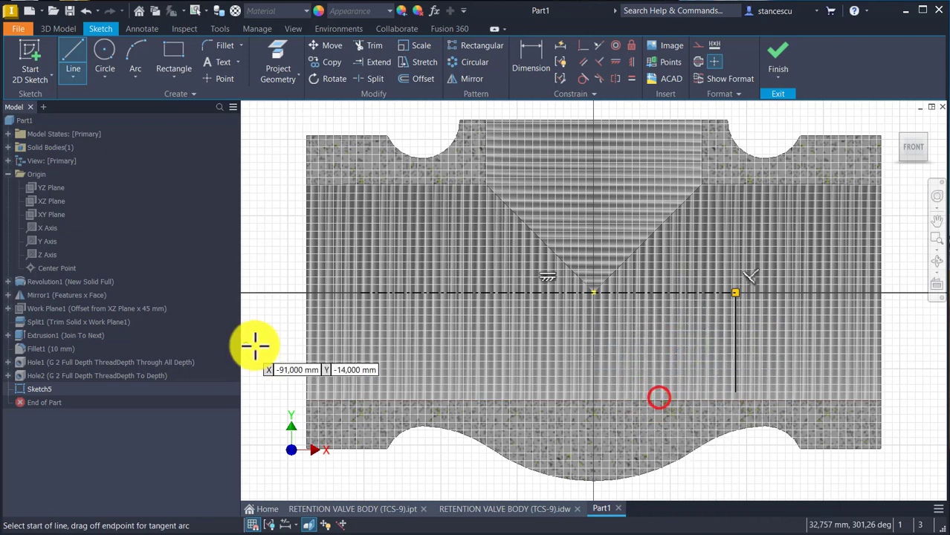
click(360, 294)
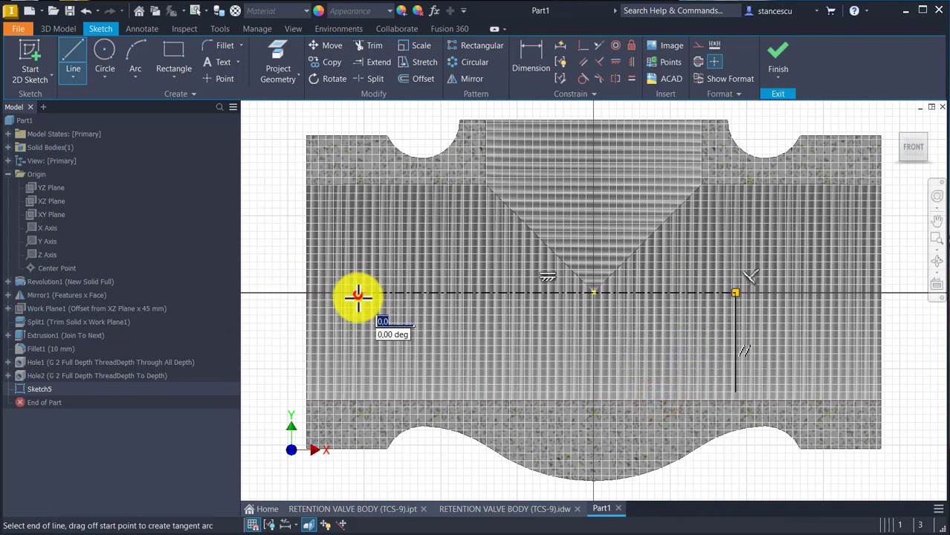
click(360, 384)
key(Escape)
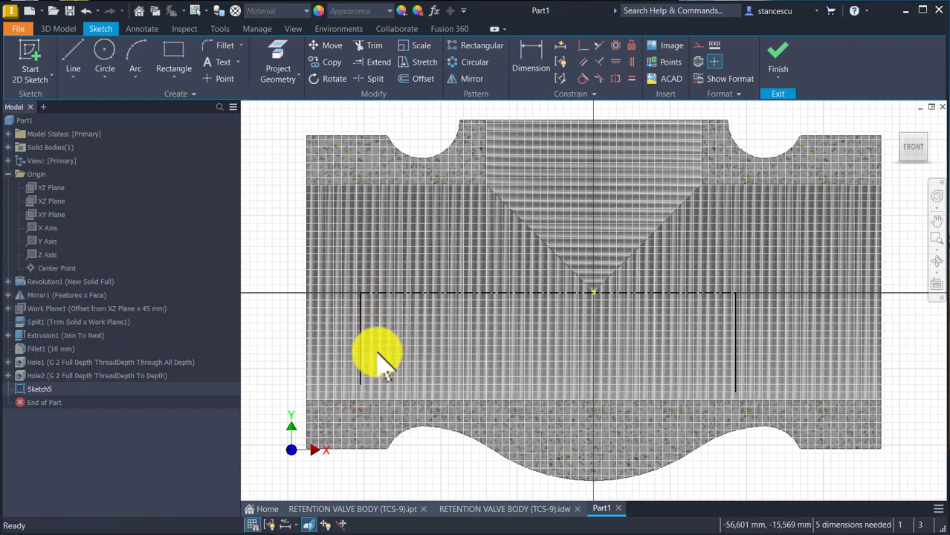
click(584, 48)
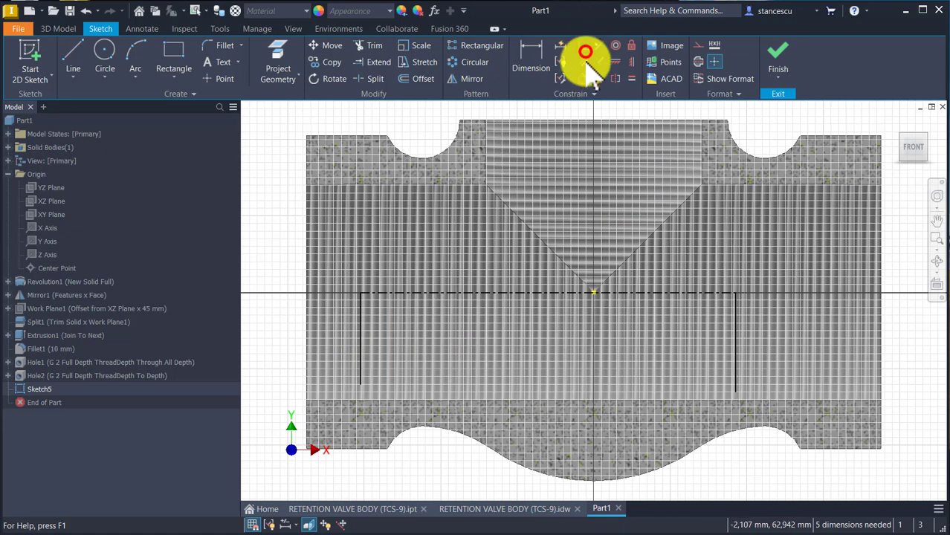
click(594, 290)
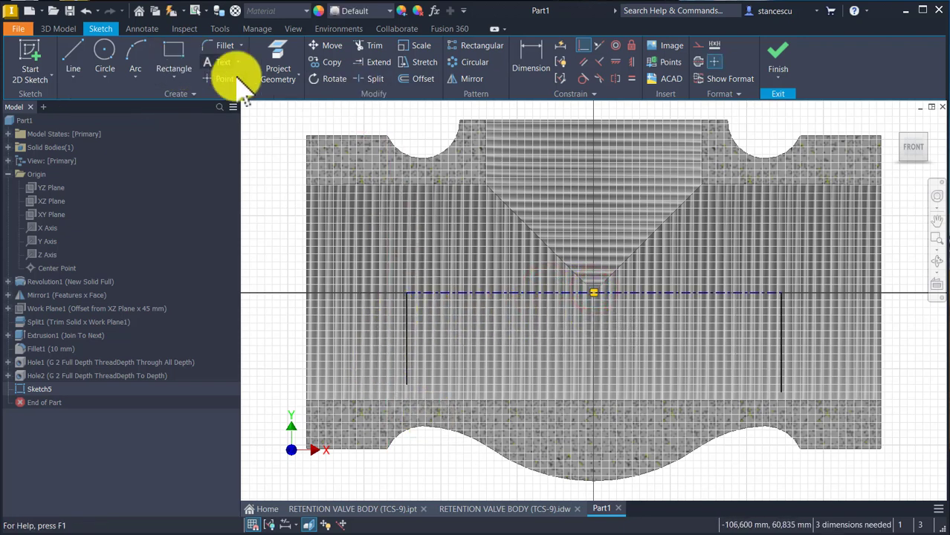
Project the five curved edges of the body's lower outer contour into the sketch.
click(277, 52)
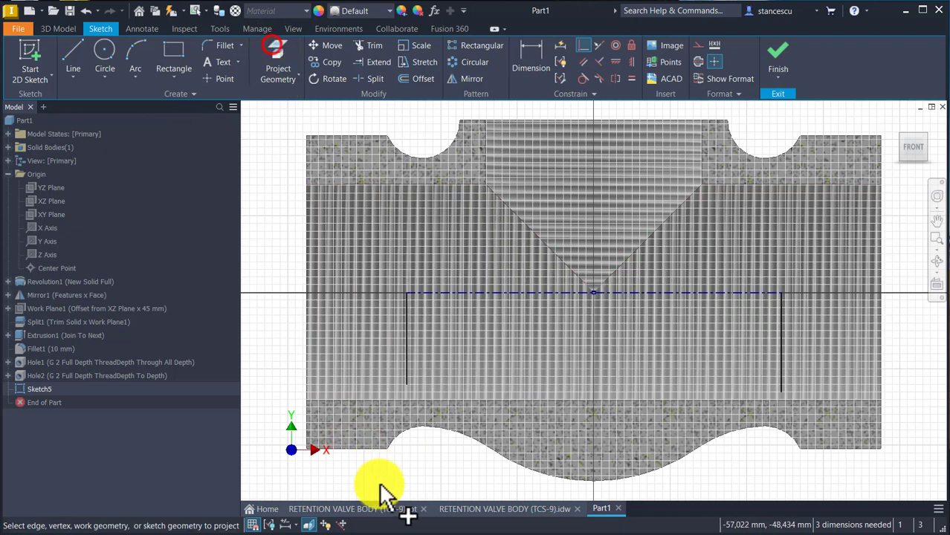
click(414, 432)
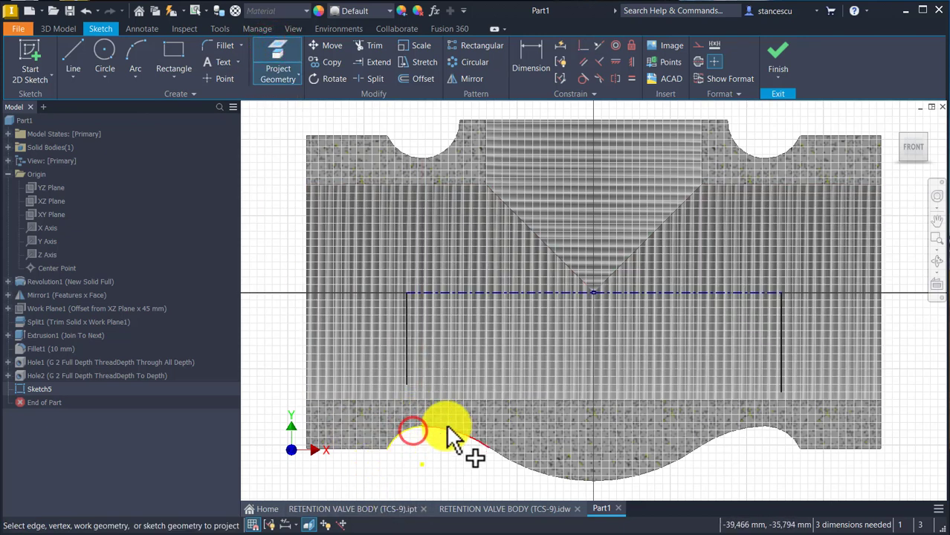
click(447, 434)
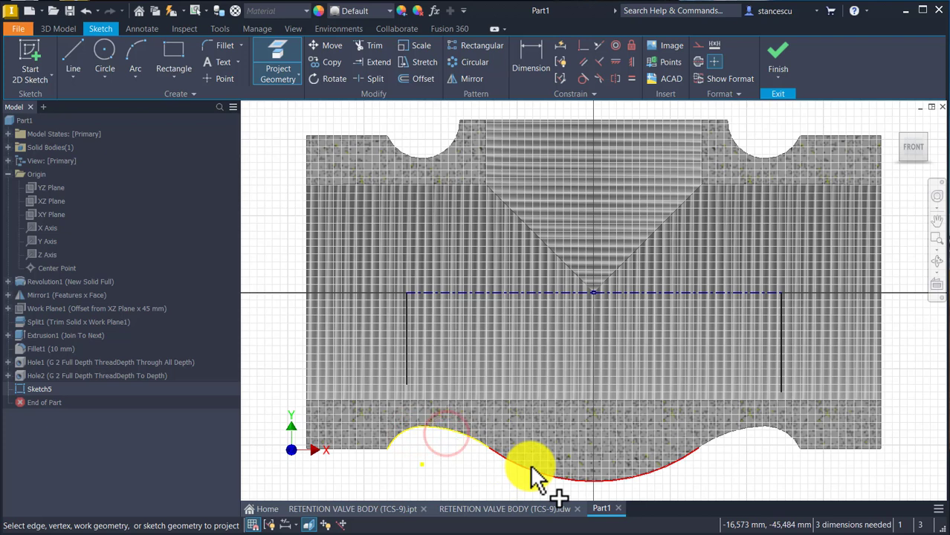
click(530, 466)
click(709, 439)
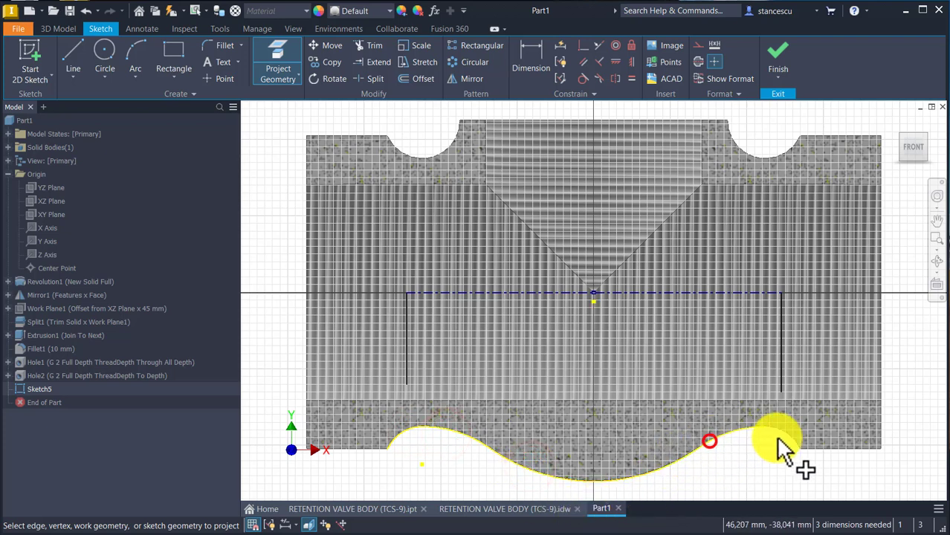
click(785, 433)
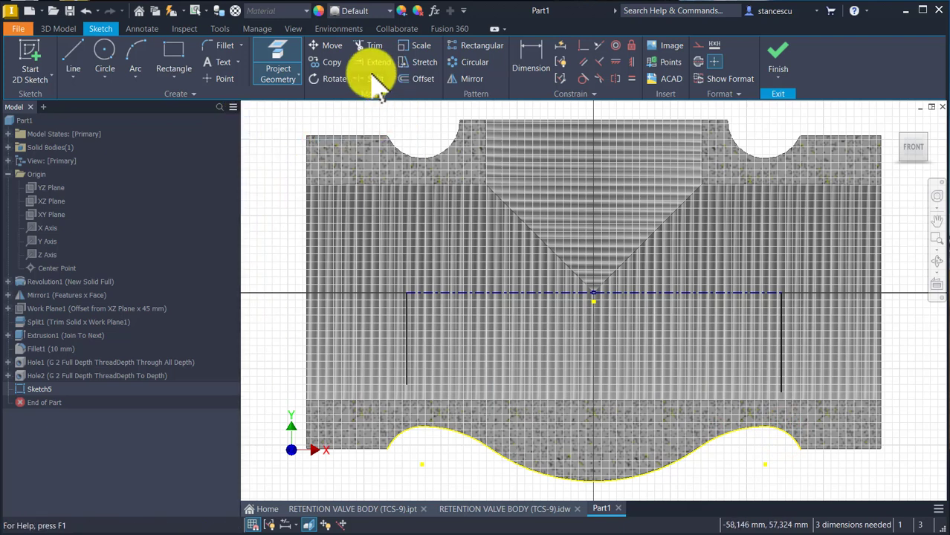
Offset each of the five projected contour curves 5 mm inward into the lower wall.
click(414, 79)
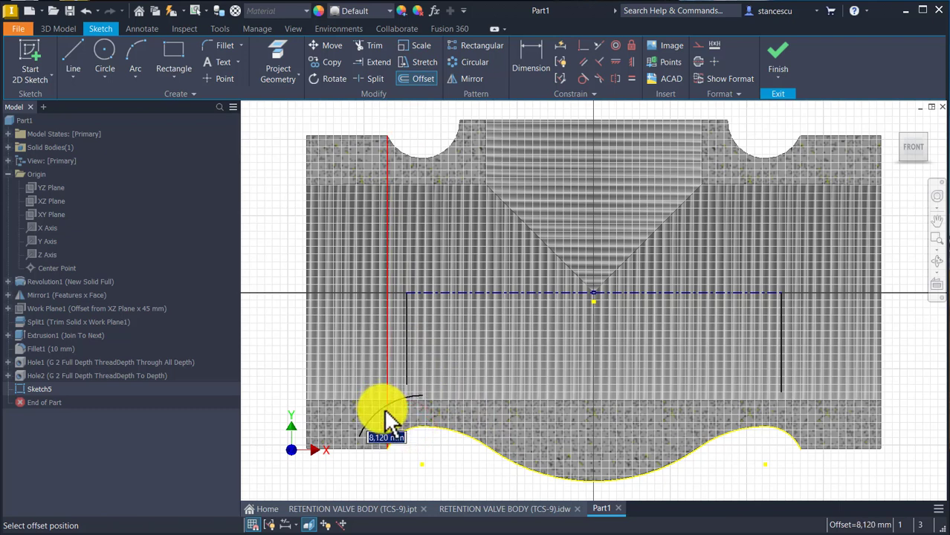
key(Return)
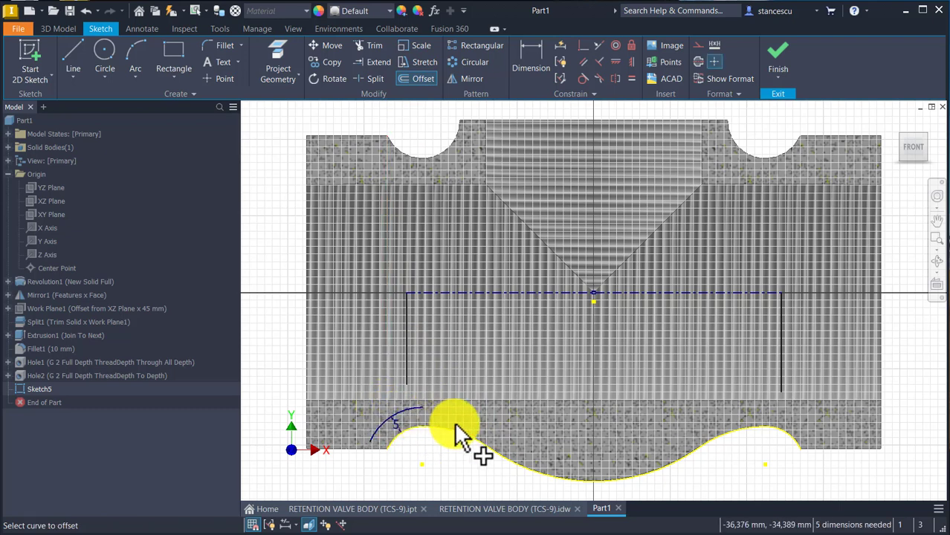
click(436, 431)
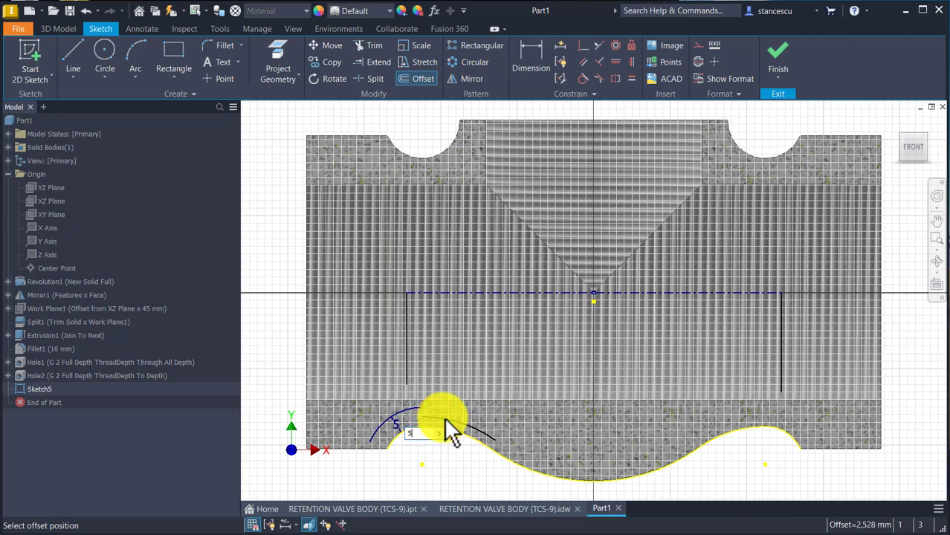
text(5)
key(Return)
click(526, 461)
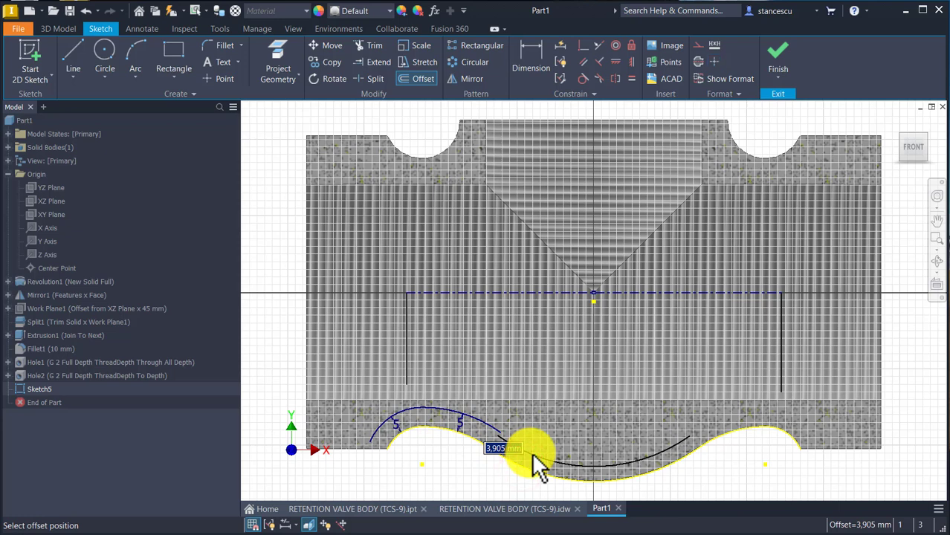
text(5)
key(Return)
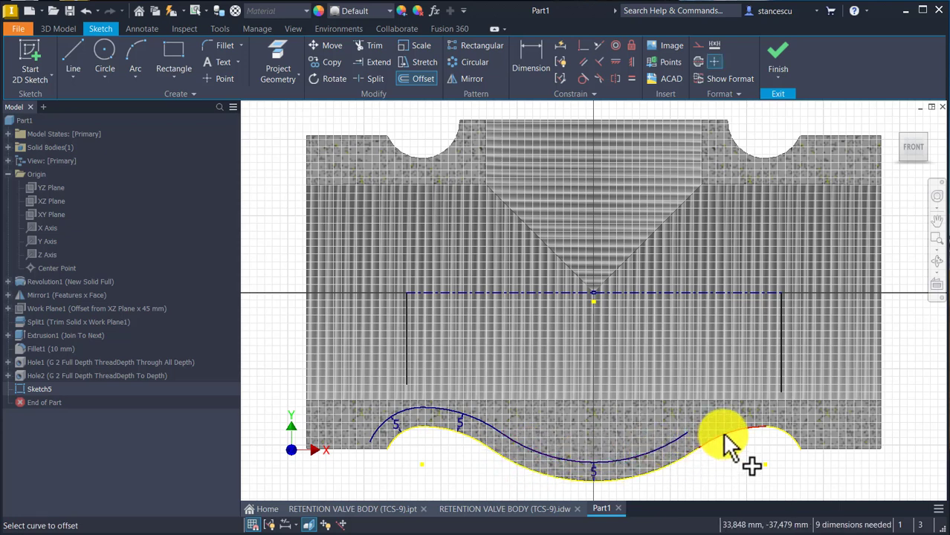
click(724, 432)
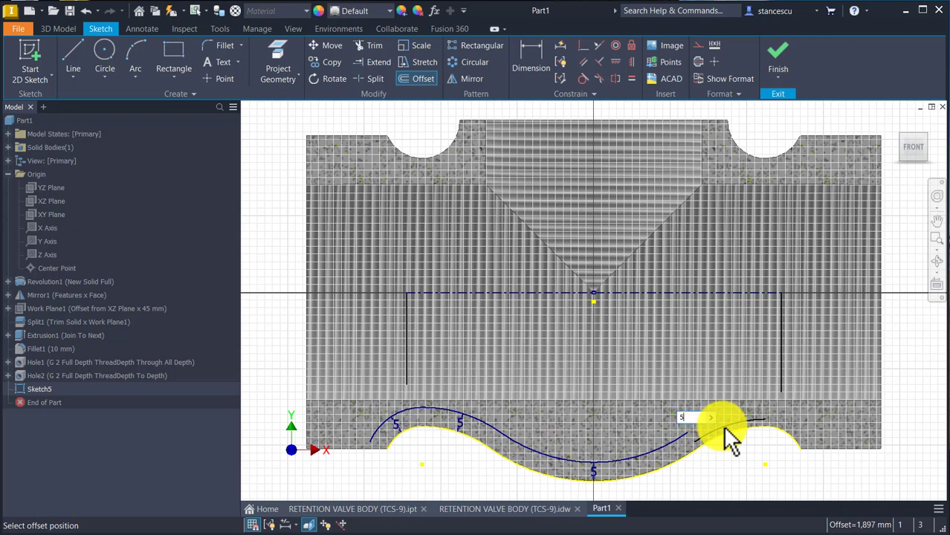
key(Return)
click(778, 431)
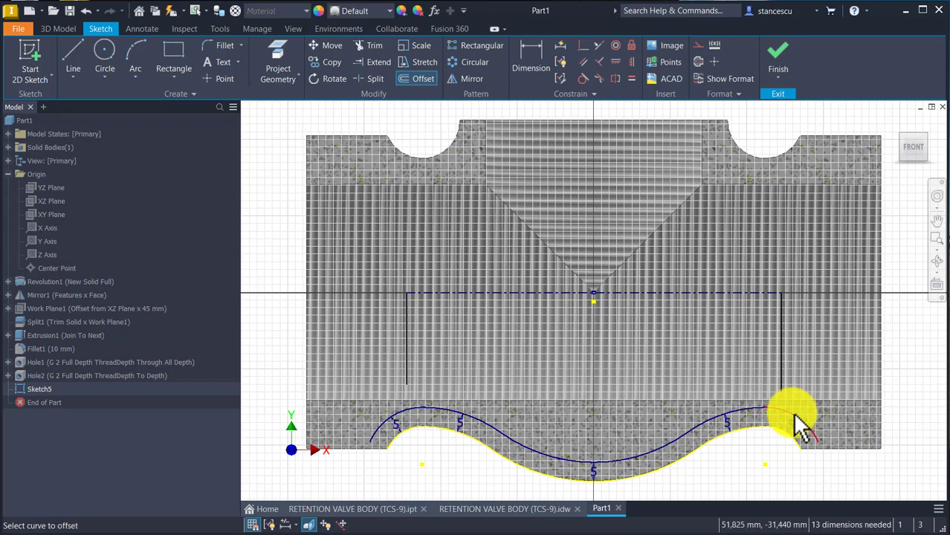
click(799, 428)
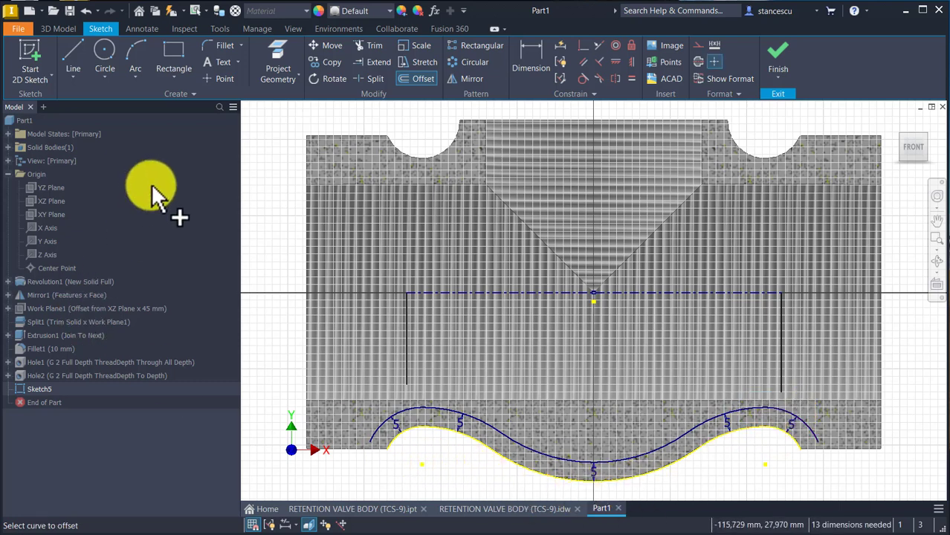
Extend both vertical lines down to meet the offset contour curves.
click(365, 62)
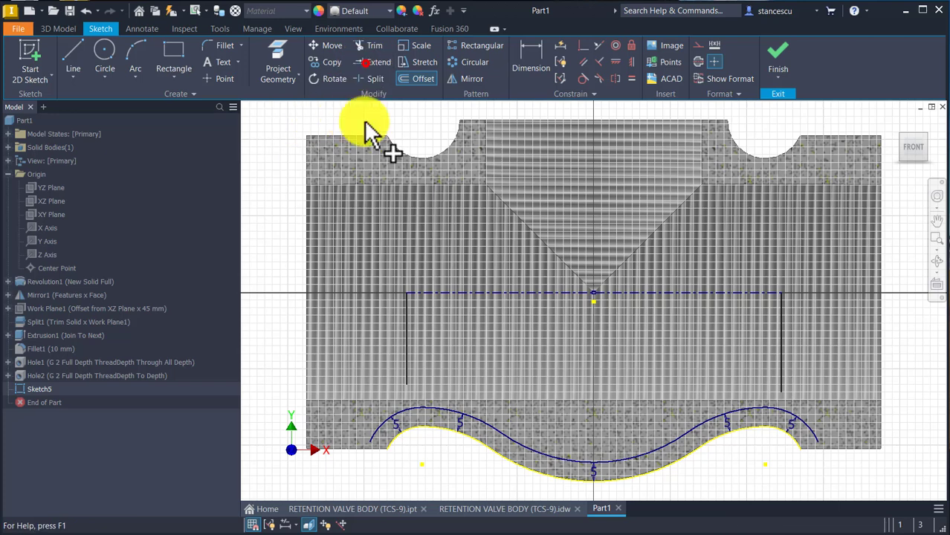
click(409, 376)
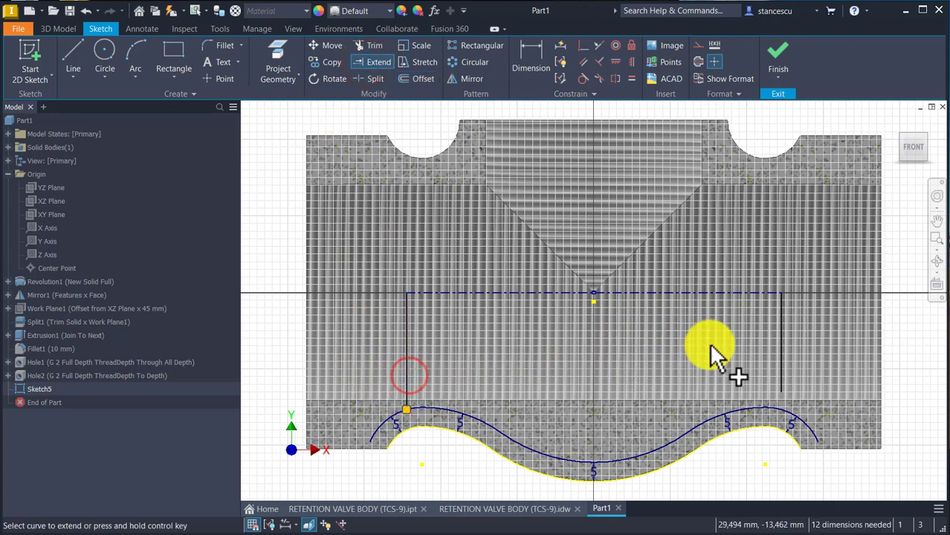
click(777, 364)
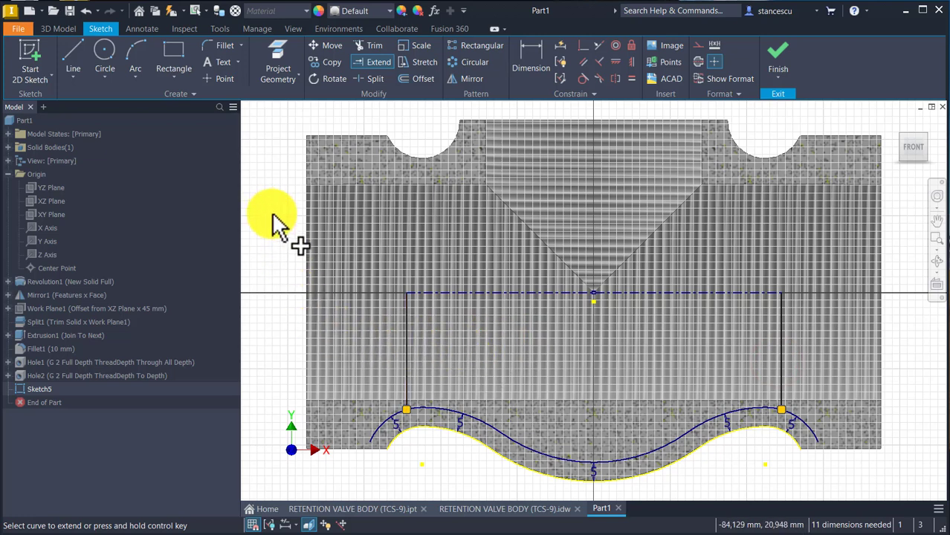
Dimension the left vertical line 23 mm from the body's left end face.
click(531, 56)
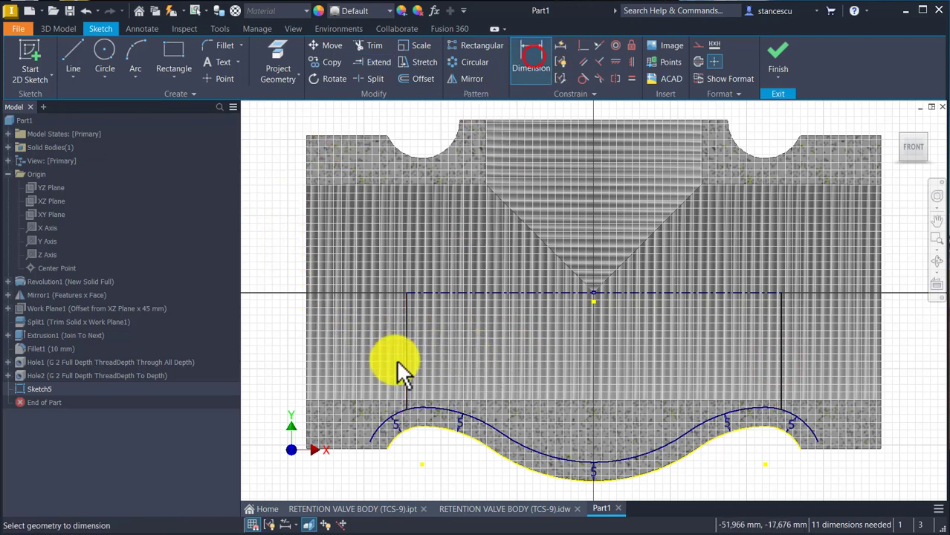
click(407, 325)
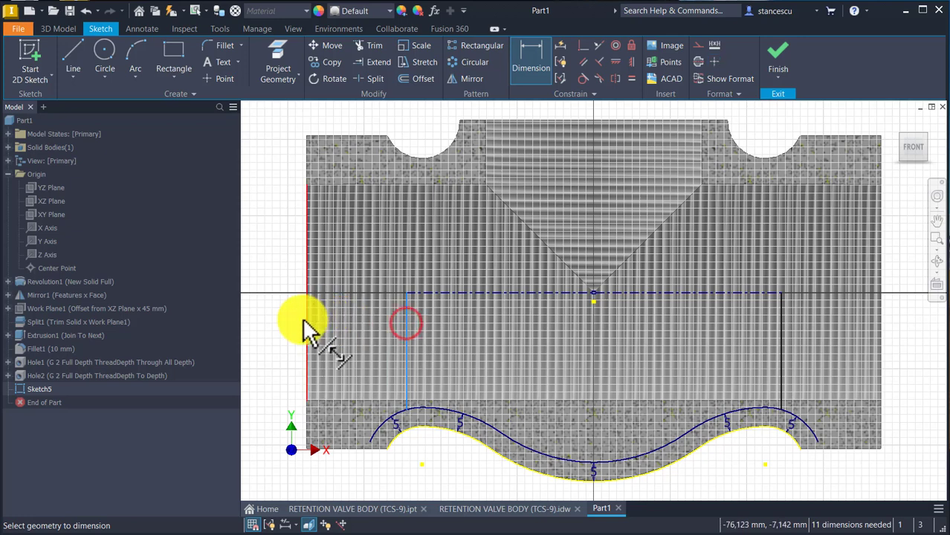
click(262, 320)
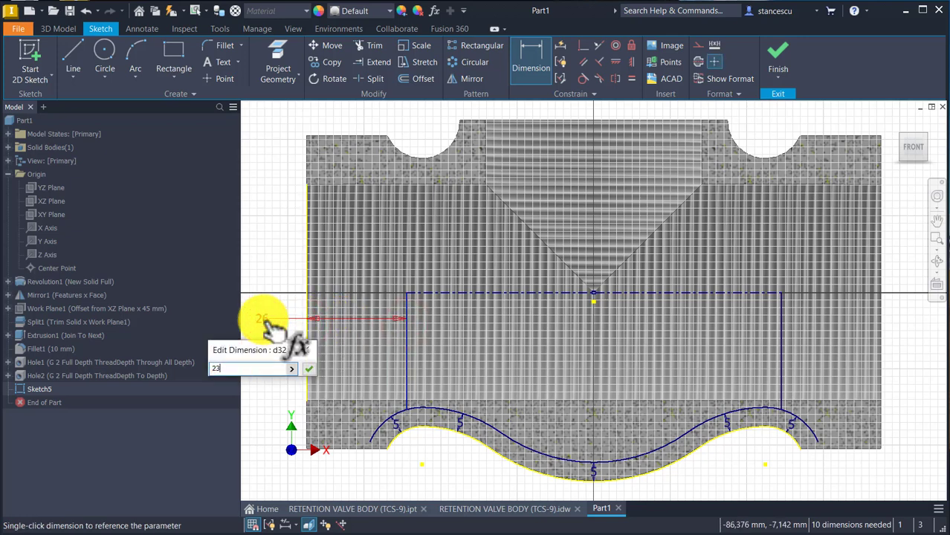
key(Return)
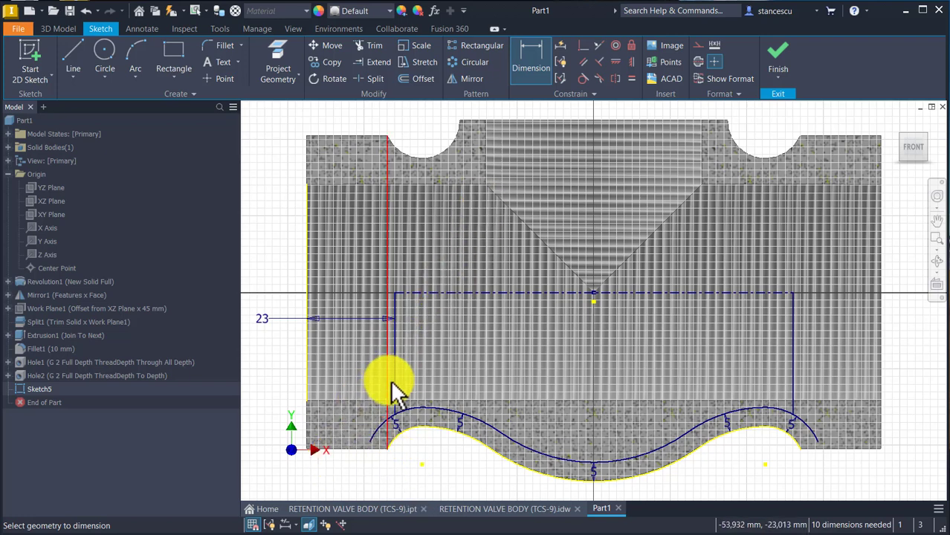
Trace the leftmost offset curve with a three-point arc from the left vertical line's lower end to the curve's crest.
scroll(392, 386, up, 3)
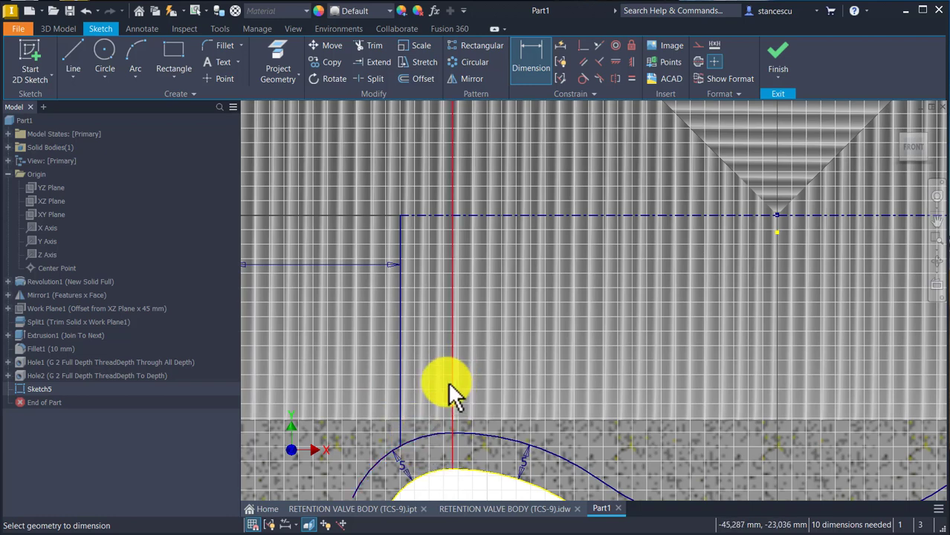
middle_drag(447, 381, 441, 318)
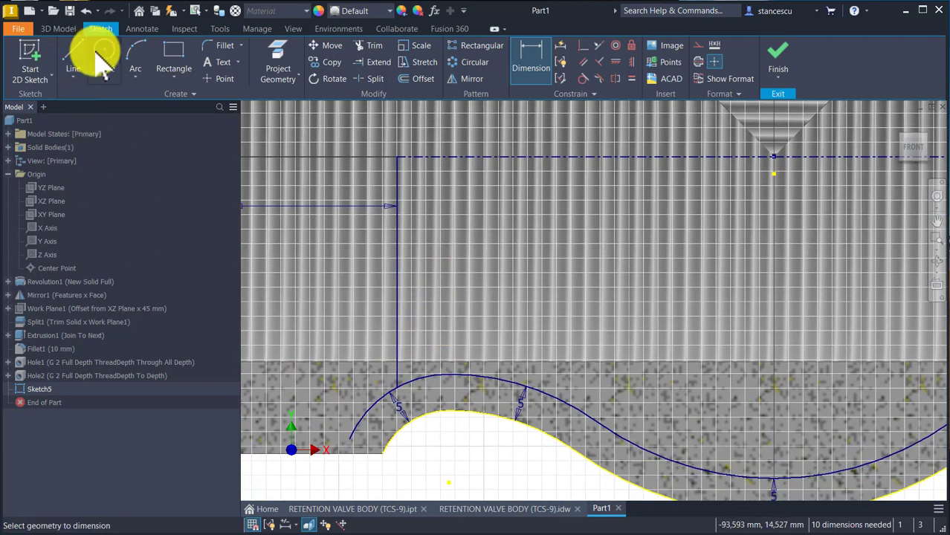
click(140, 56)
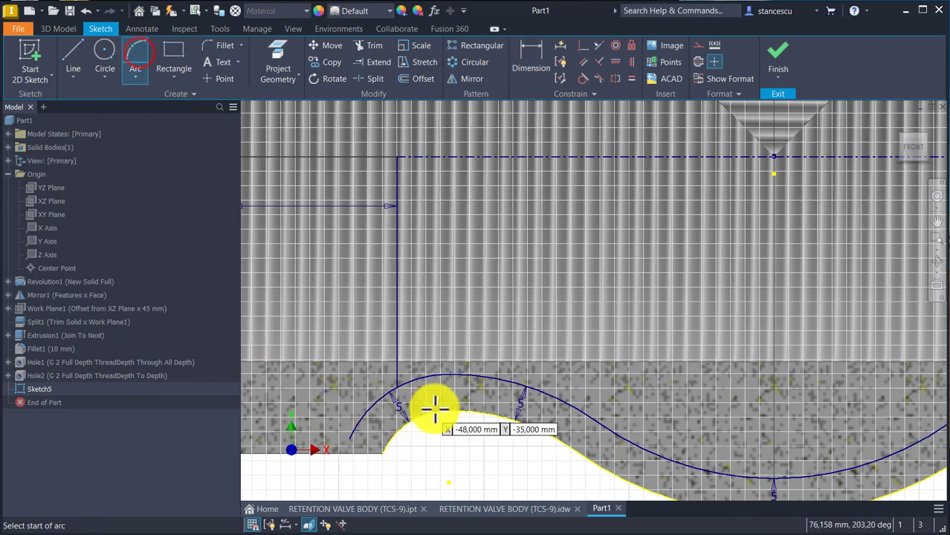
click(396, 387)
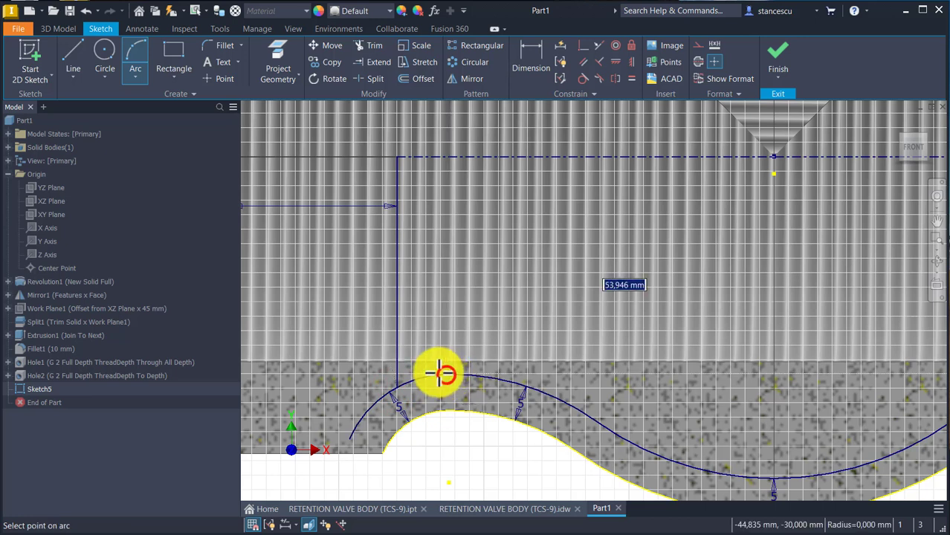
click(446, 371)
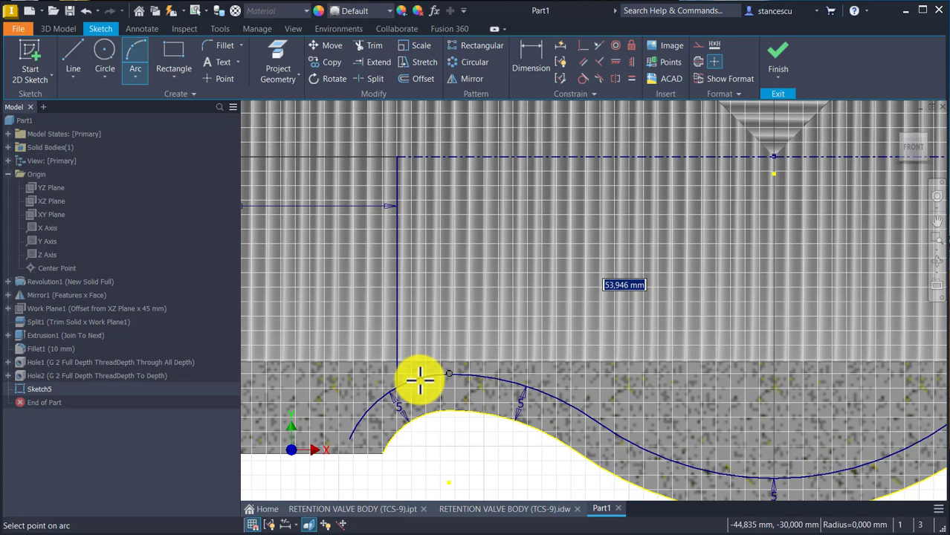
scroll(422, 377, up, 3)
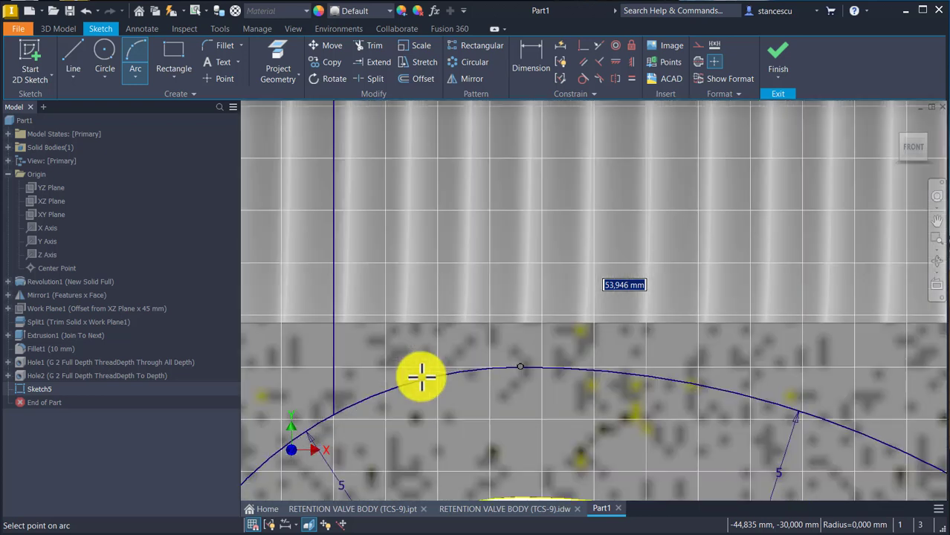
click(423, 379)
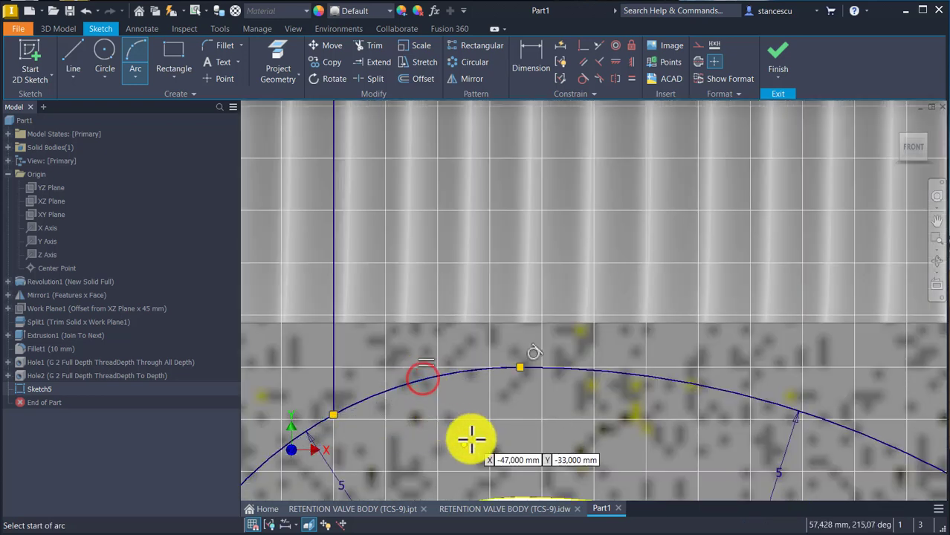
Trace the rightmost offset curve with a three-point arc from the right vertical line's lower end to the curve's crest.
scroll(471, 438, down, 3)
mouse_move(524, 388)
middle_down()
mouse_move(424, 307)
mouse_move(360, 273)
middle_up()
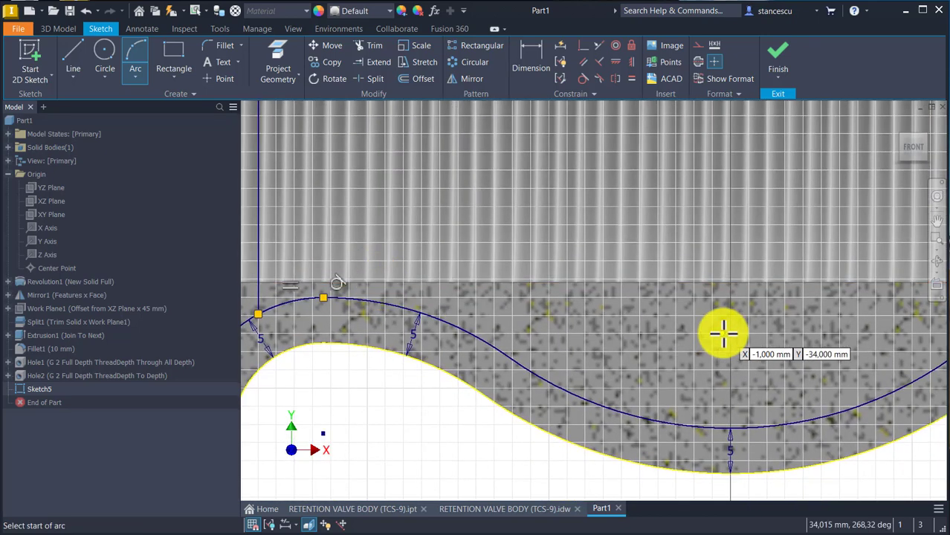
middle_drag(749, 334, 400, 310)
middle_drag(642, 333, 577, 371)
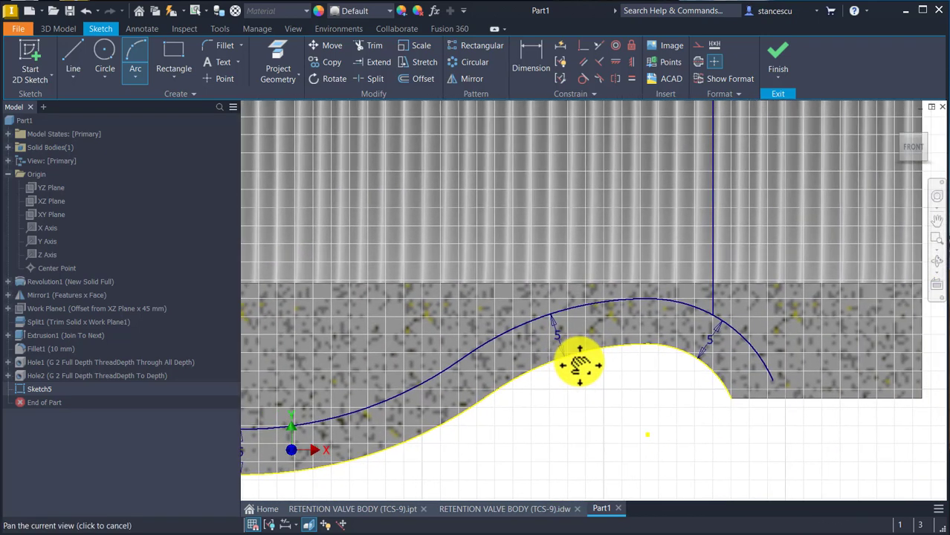
click(714, 313)
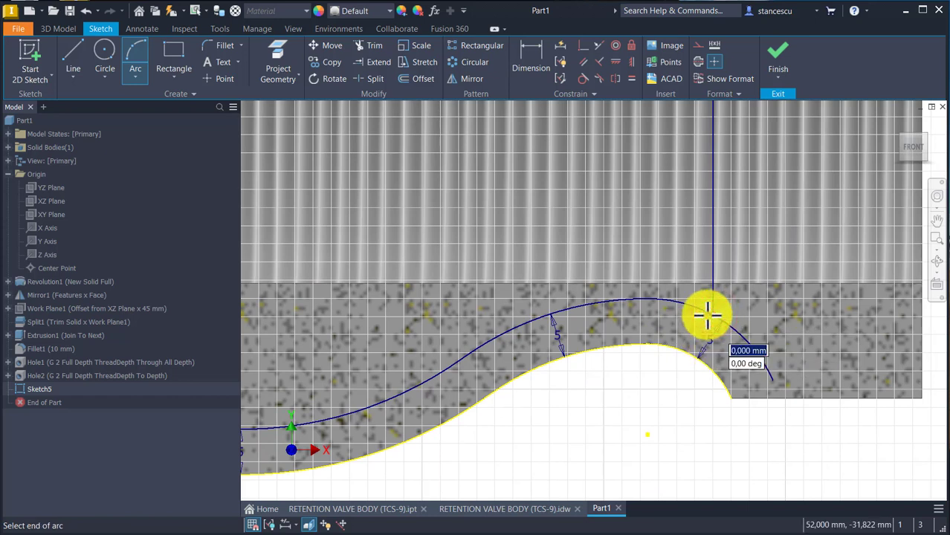
click(643, 297)
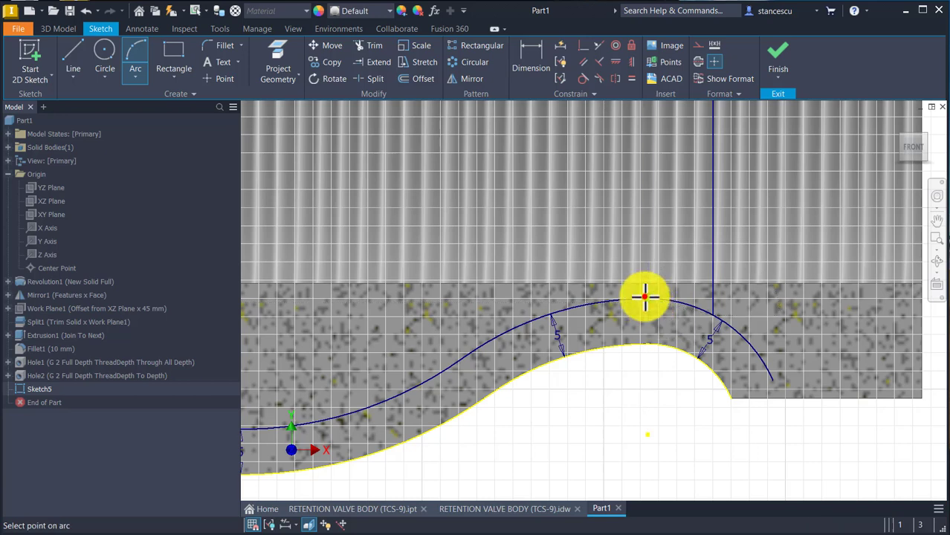
scroll(697, 303, up, 1)
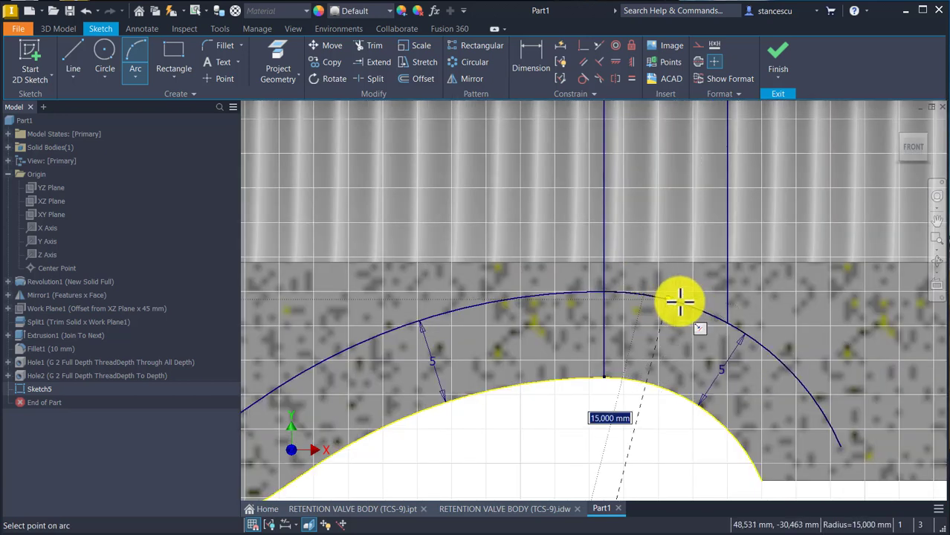
click(682, 302)
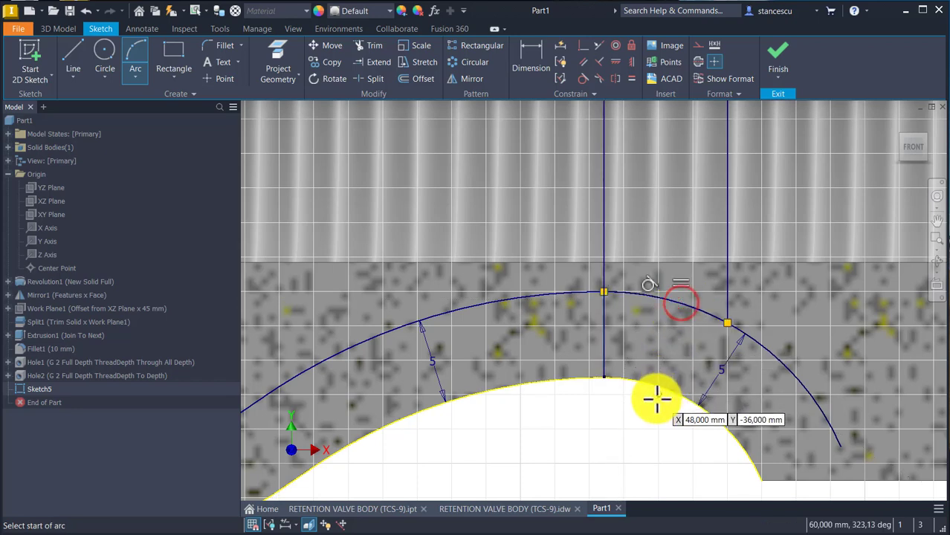
scroll(652, 374, down, 4)
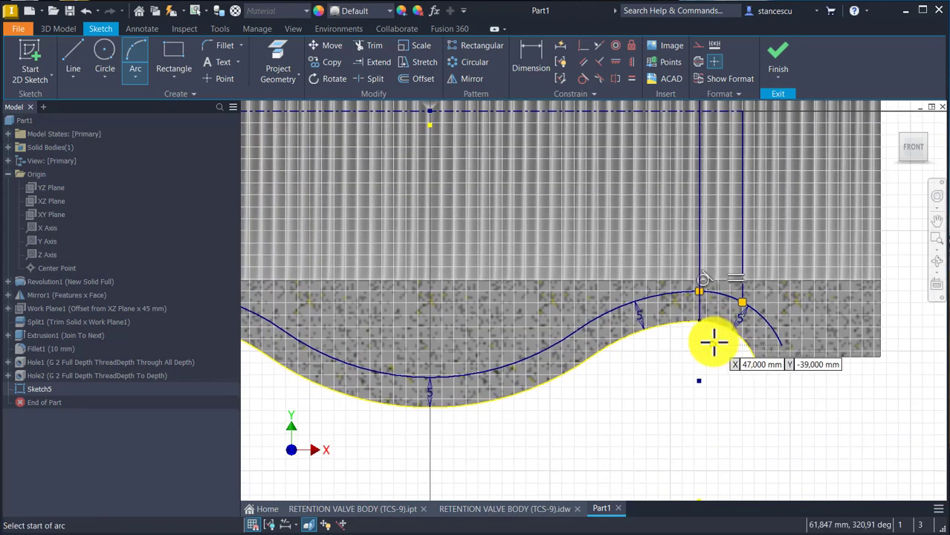
Fillet both lower corners of the cavity profile, where the vertical lines meet the offset curves, with a 3 mm radius.
mouse_move(446, 212)
middle_down()
mouse_move(566, 254)
mouse_move(615, 259)
middle_up()
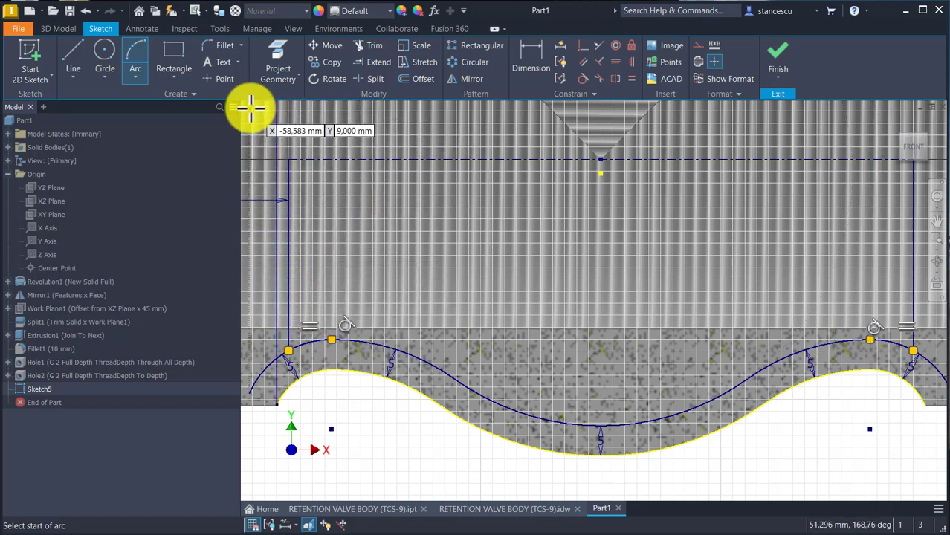
click(224, 47)
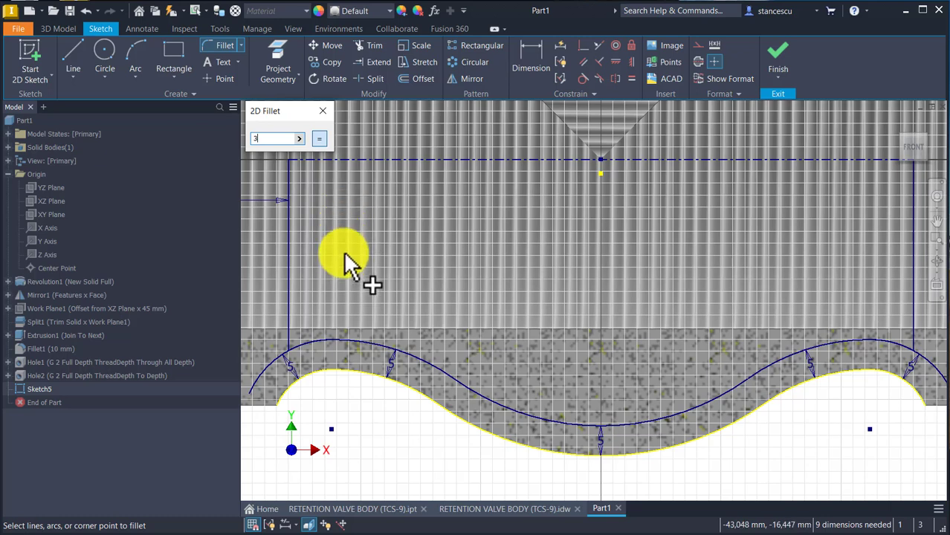
click(292, 348)
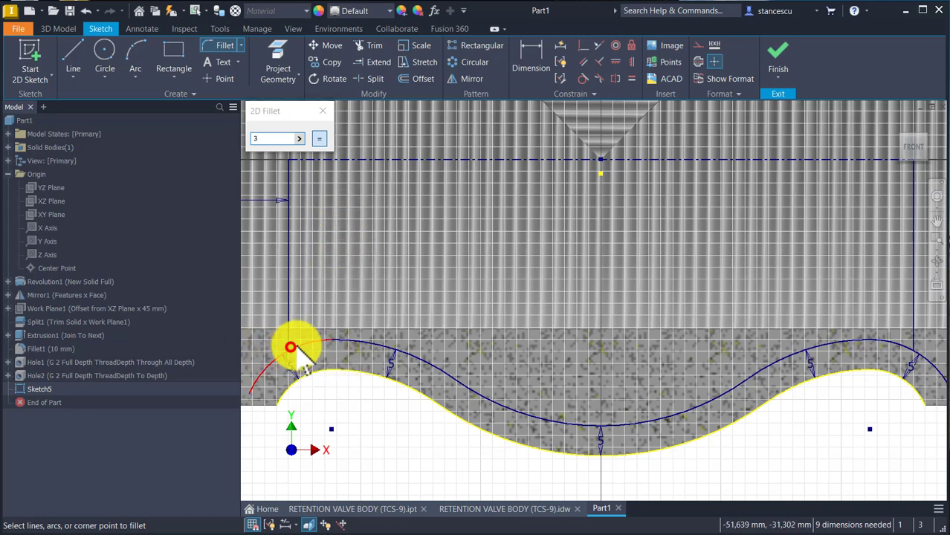
click(695, 407)
click(899, 342)
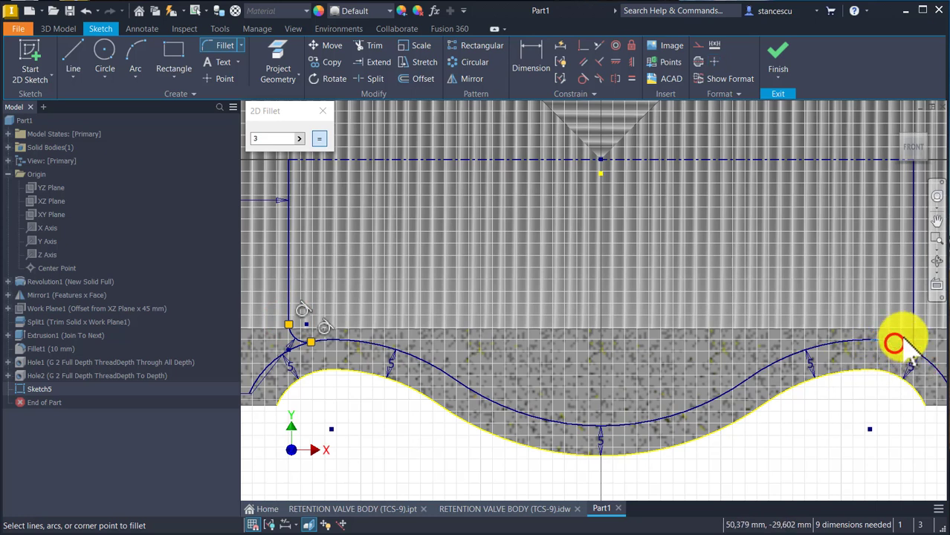
click(911, 321)
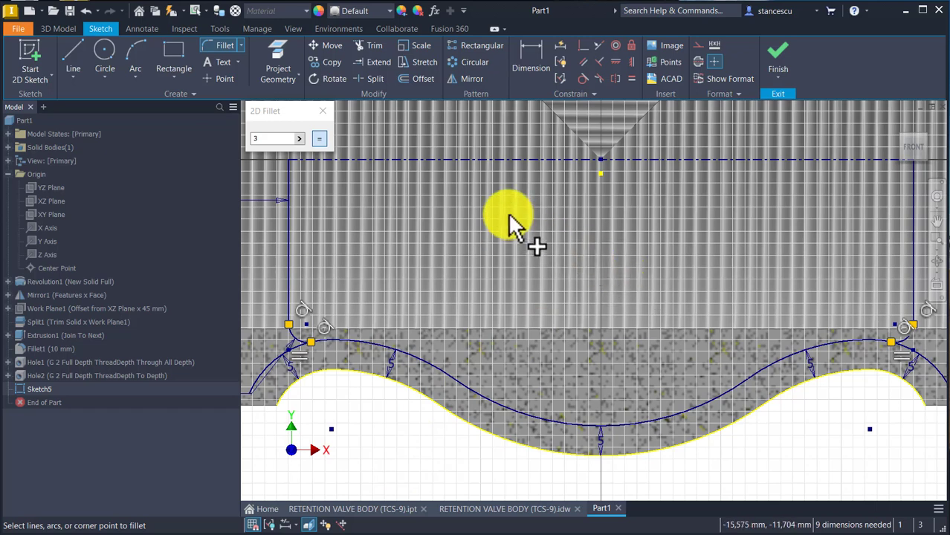
click(288, 162)
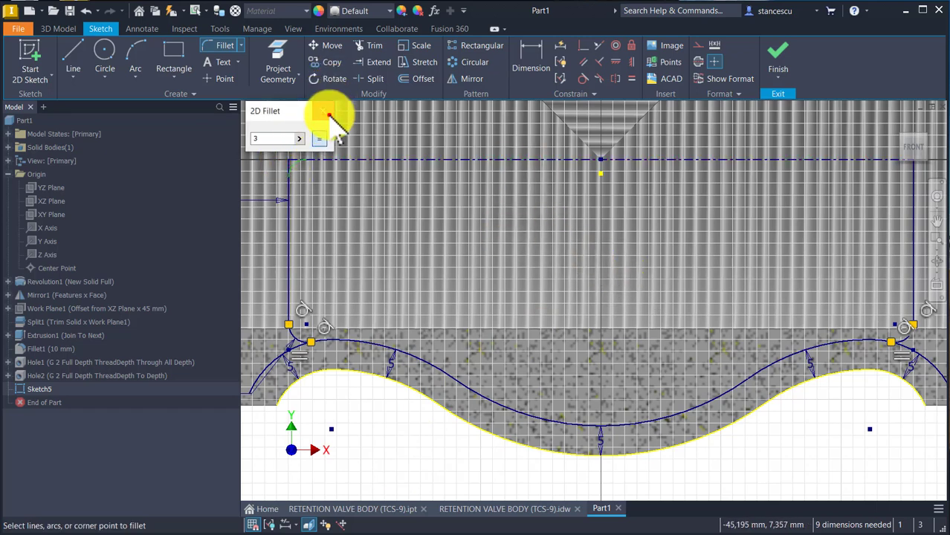
click(329, 116)
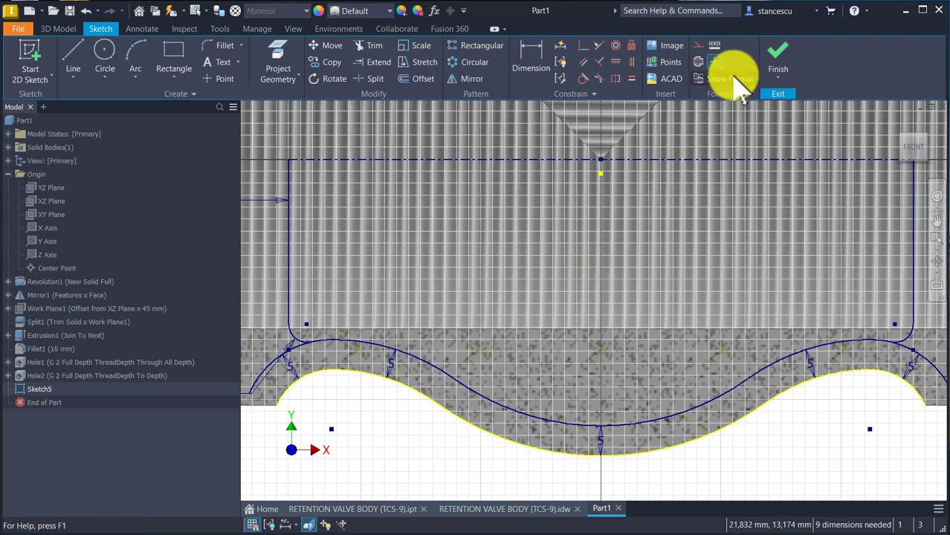
Finish the sketch and revolve the cavity profile a full 360° about its centerline as a cut through the body.
click(777, 70)
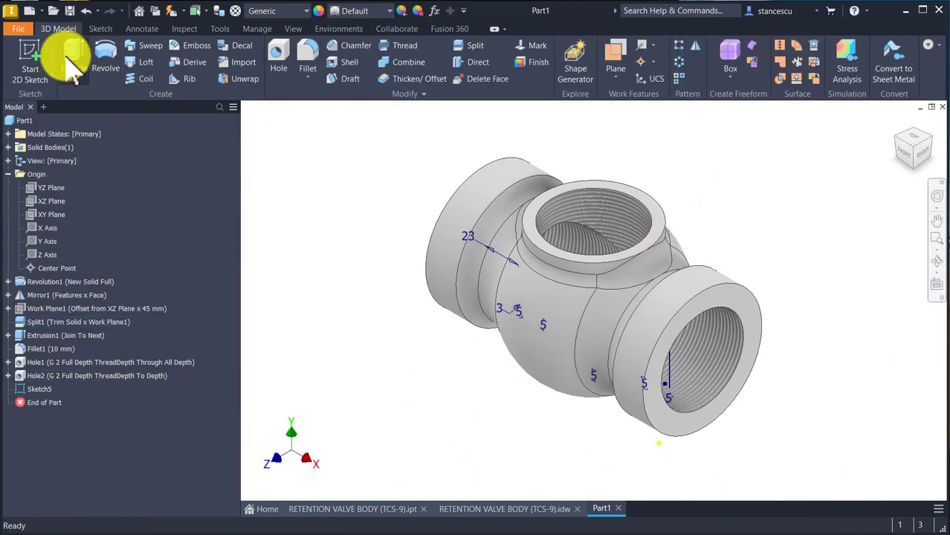
click(105, 55)
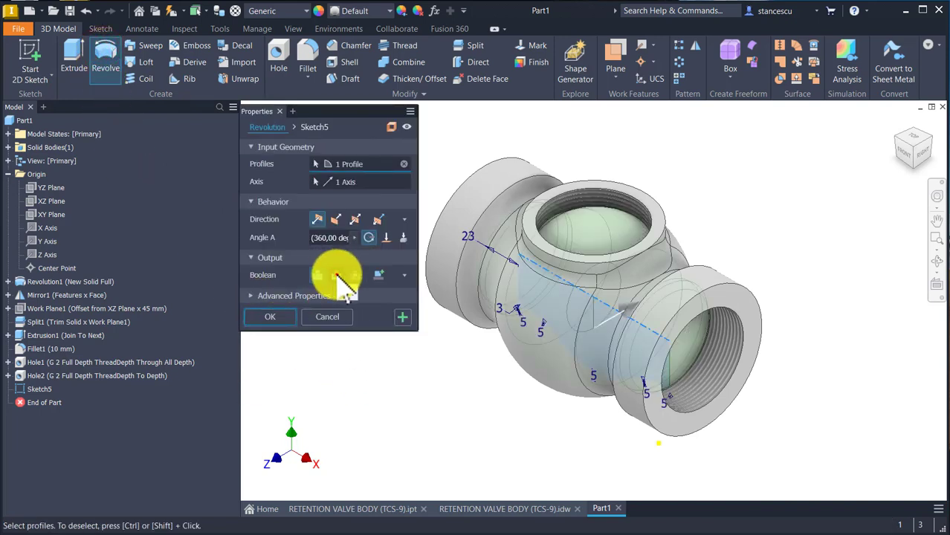
click(336, 275)
click(269, 316)
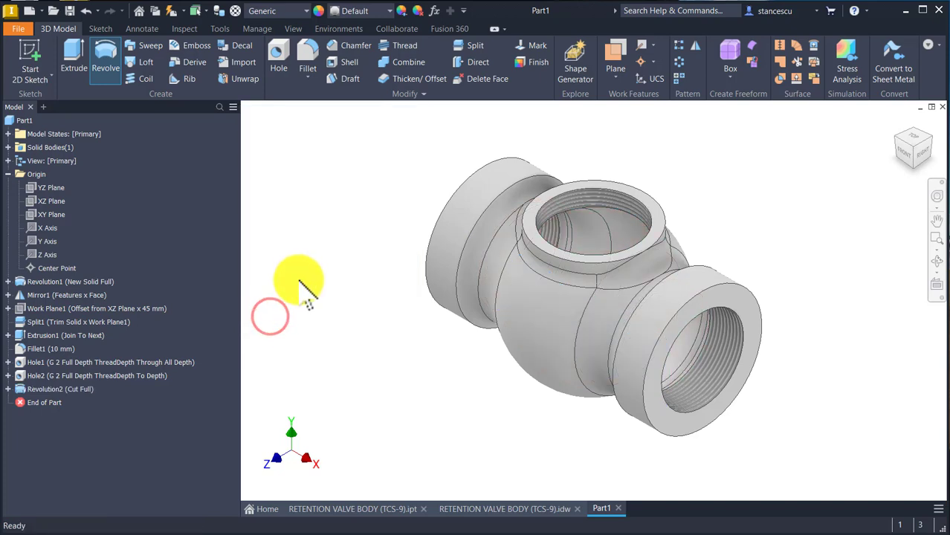
Check the inner partition in section A-A of the drawing and share the cavity cut's Sketch5 in Part1.
click(507, 509)
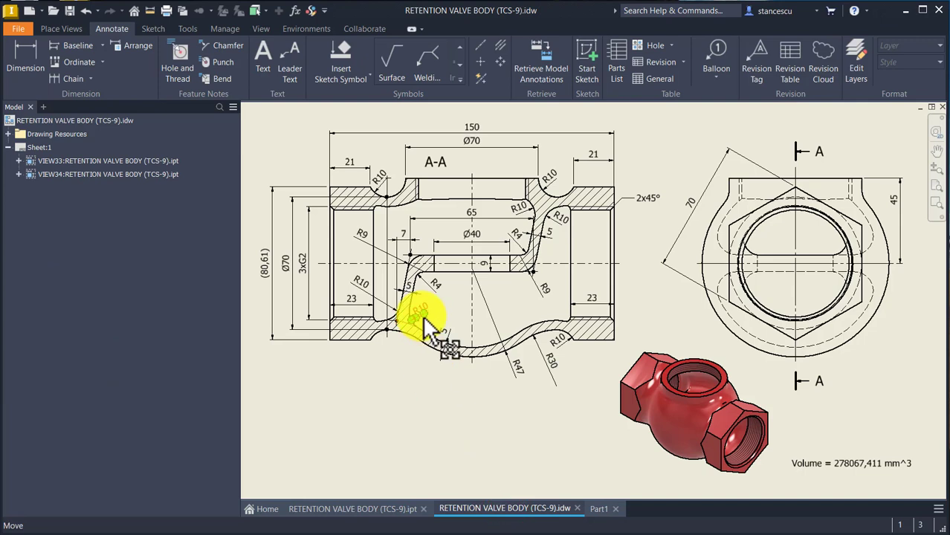
drag(406, 274, 493, 269)
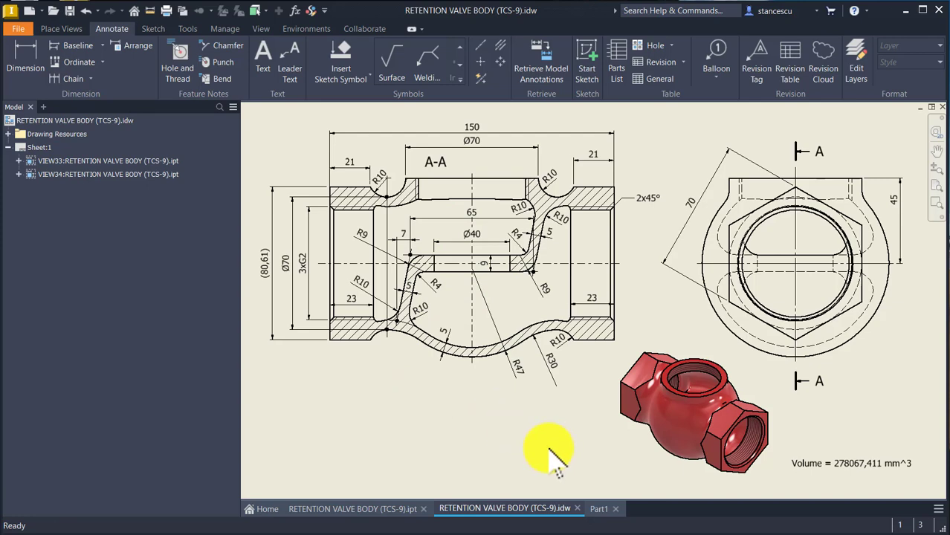
click(599, 509)
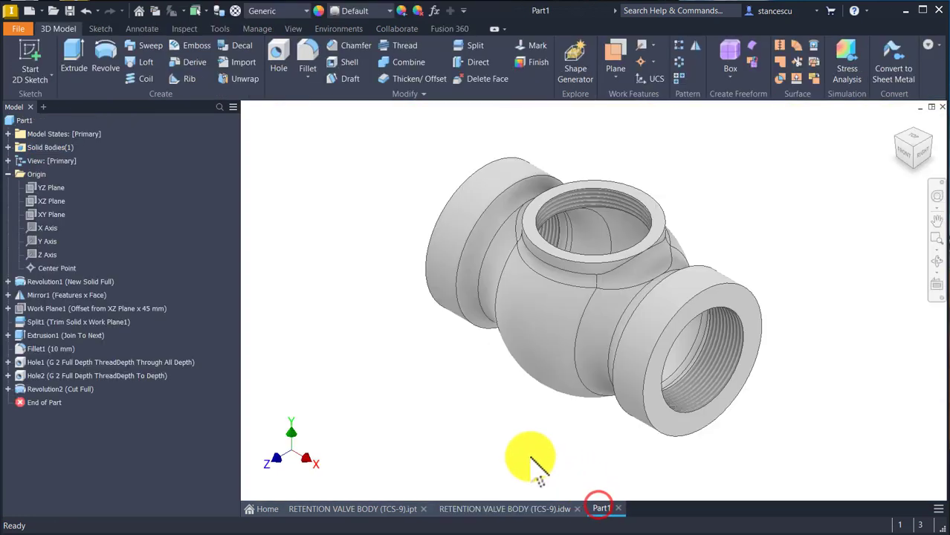
click(9, 390)
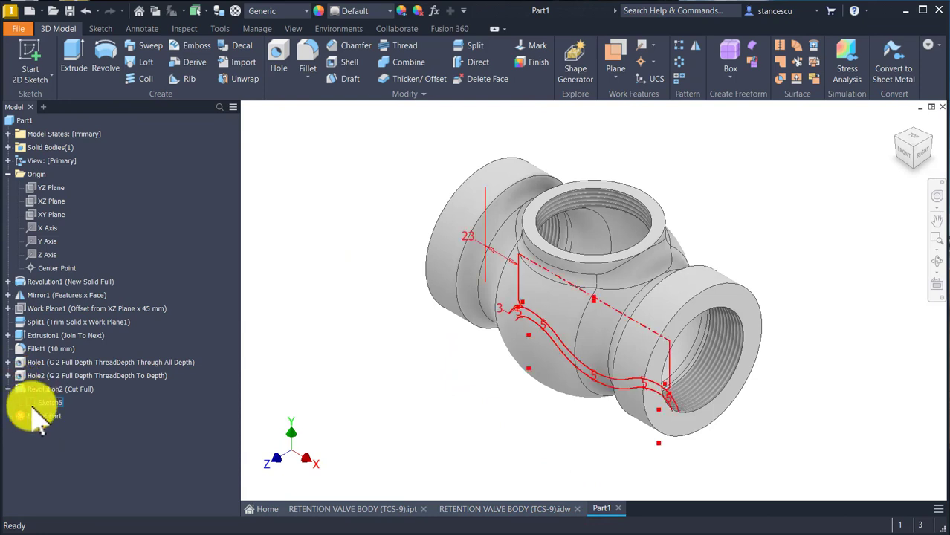
click(32, 404)
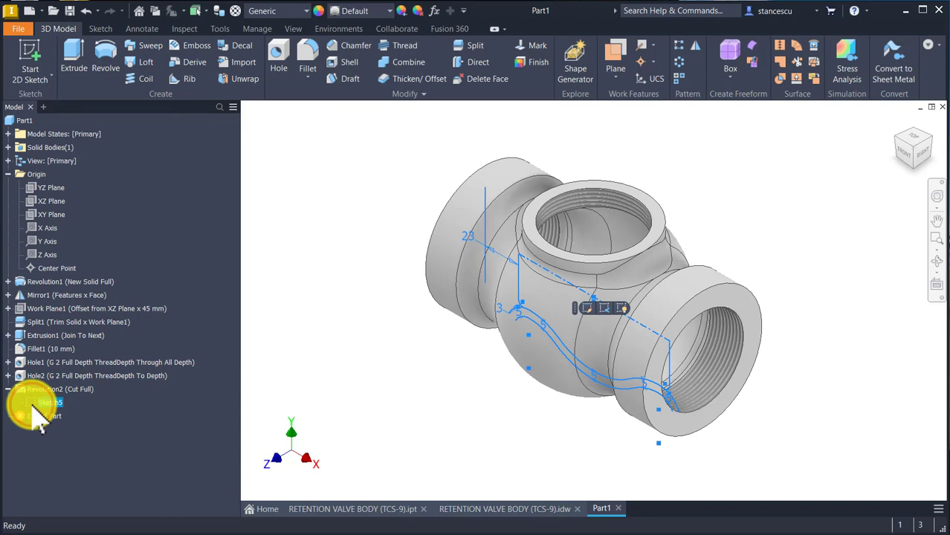
right_click(33, 409)
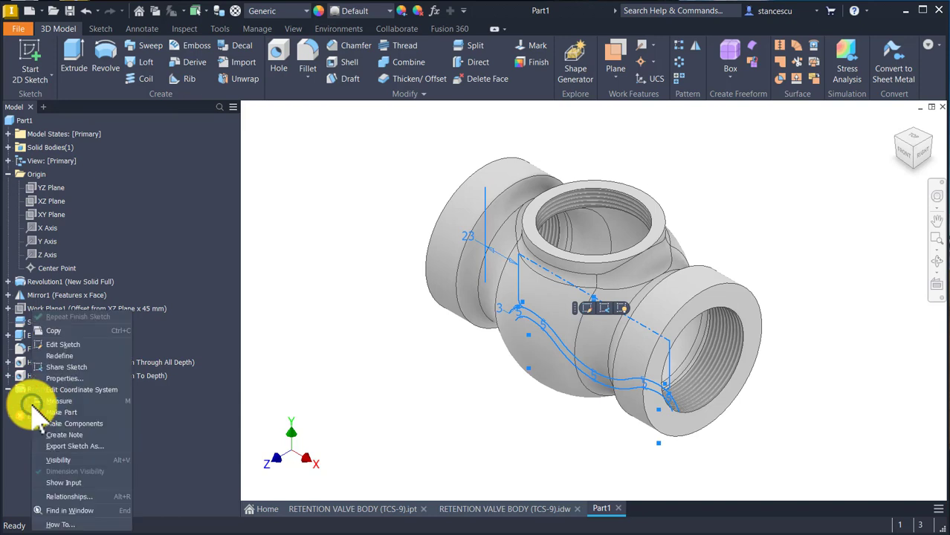
click(60, 368)
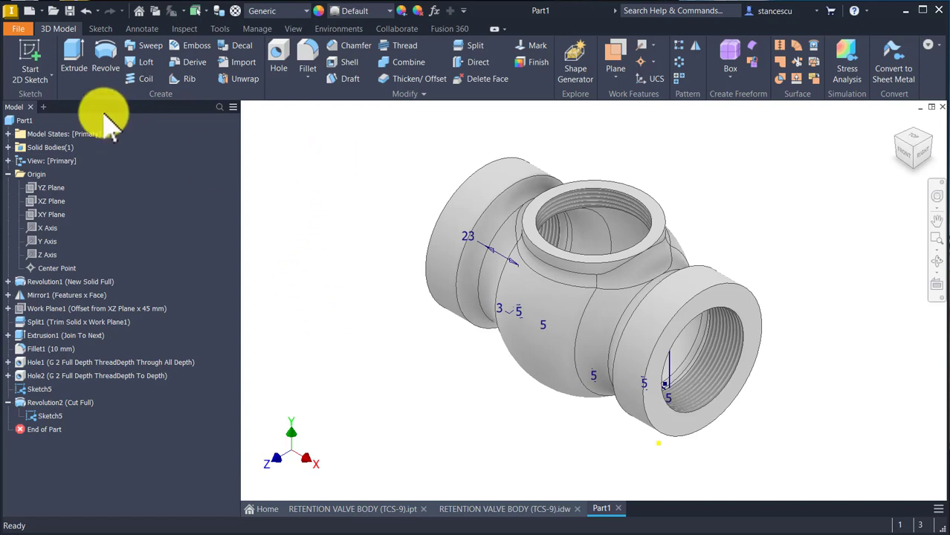
Revolve the shared cavity profile a full 360° about its centerline as a new solid body.
click(106, 52)
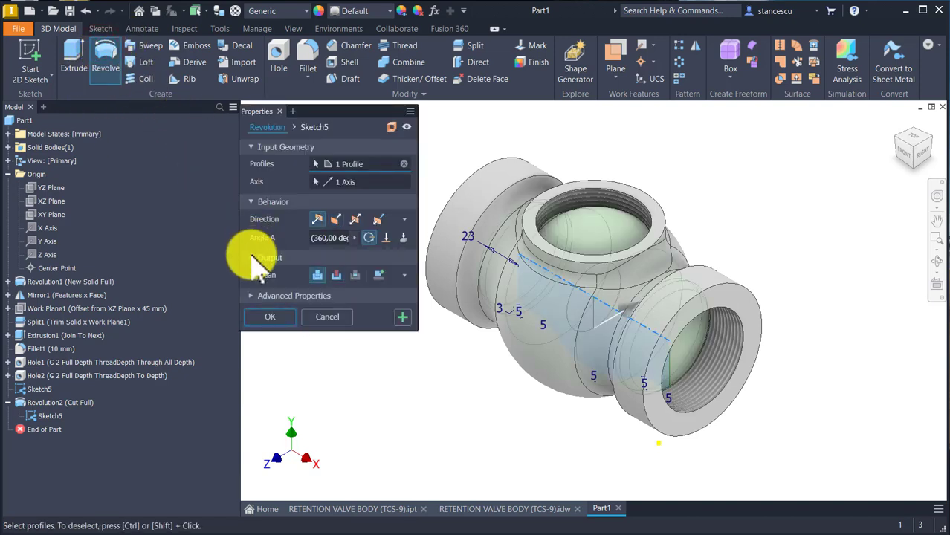
click(380, 279)
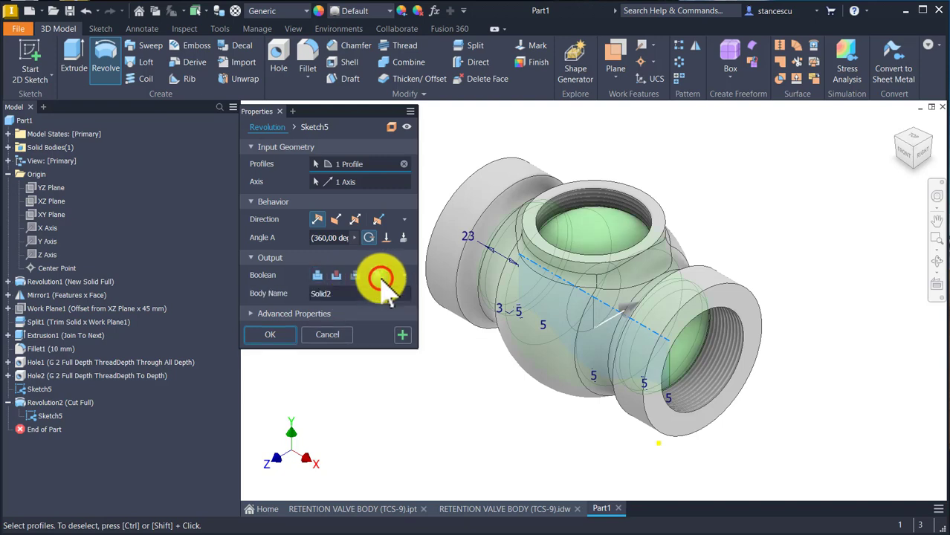
click(283, 338)
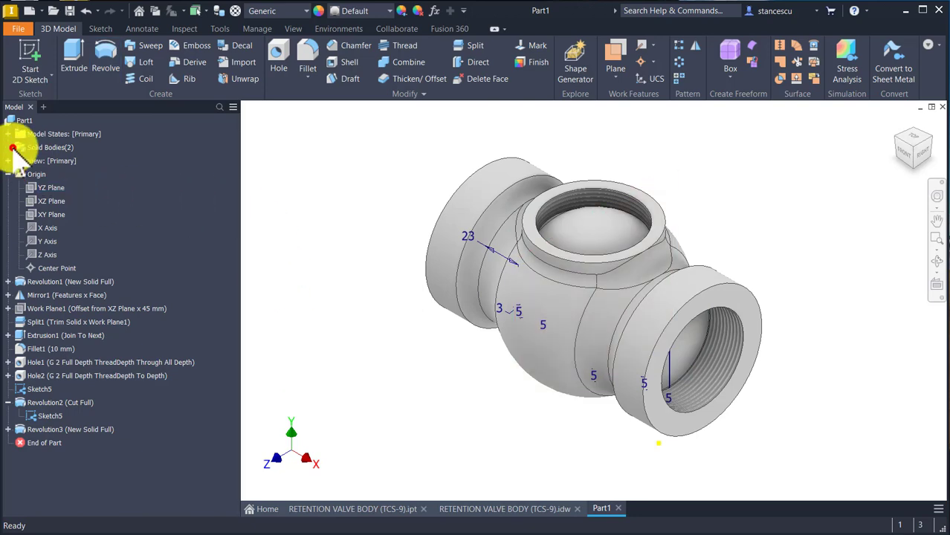
Set the body appearance of the new cavity solid, Solid2, to Glossy - Gold in its properties.
click(12, 148)
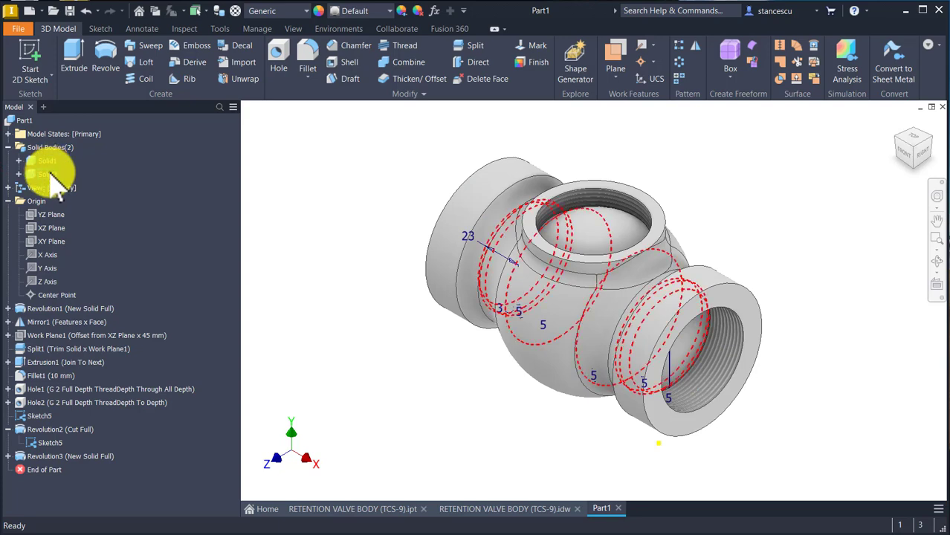
right_click(51, 175)
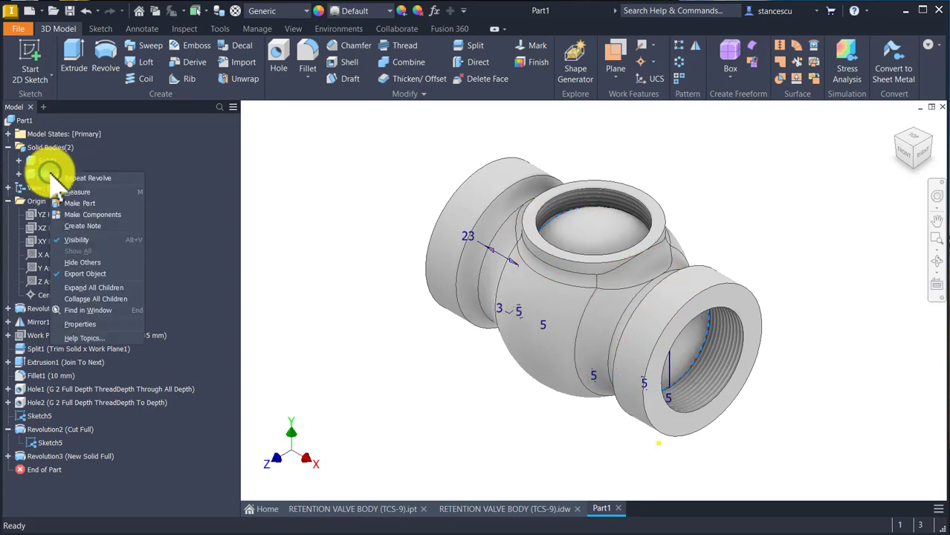
click(105, 327)
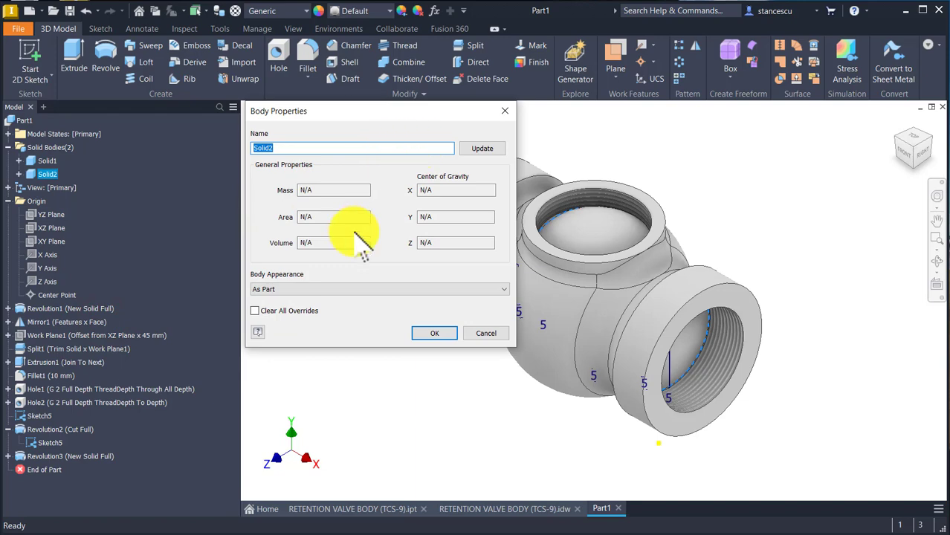
click(346, 290)
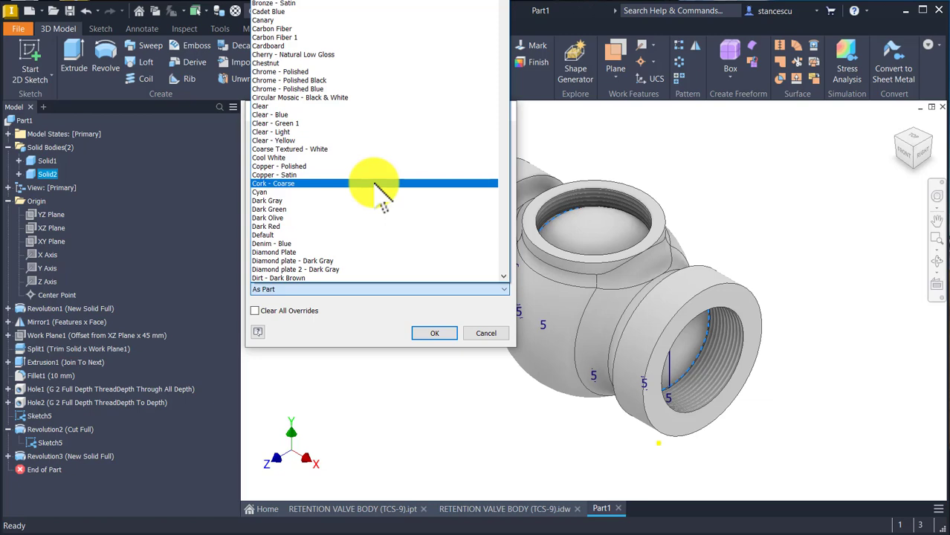
scroll(379, 190, down, 5)
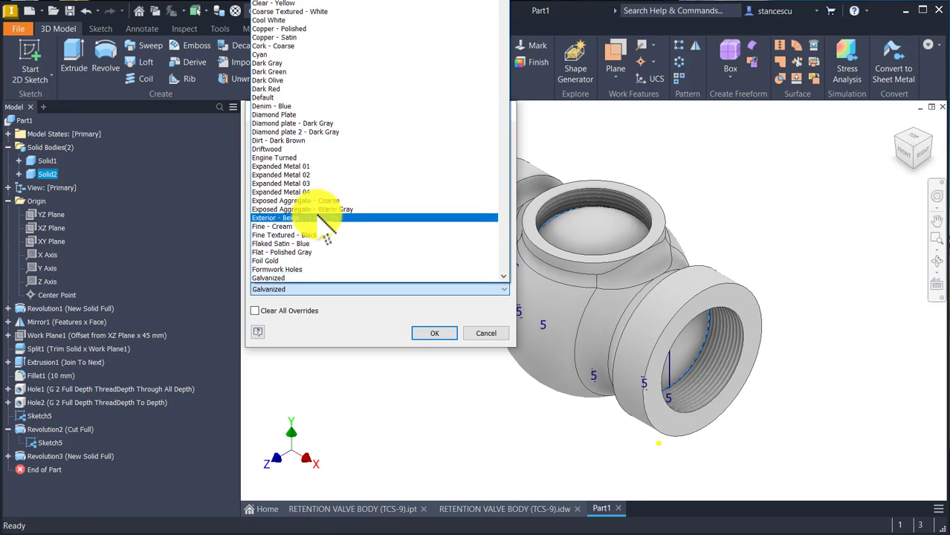
scroll(326, 226, down, 4)
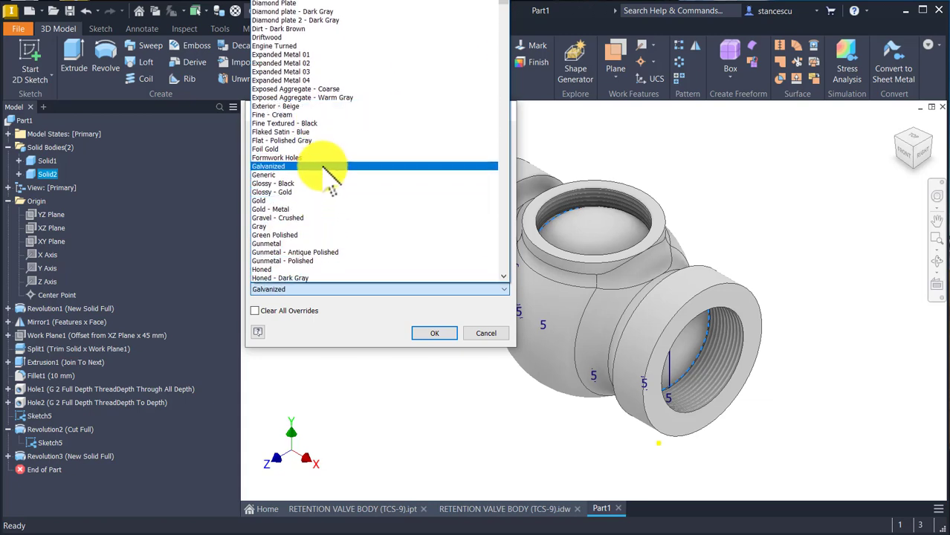
click(269, 191)
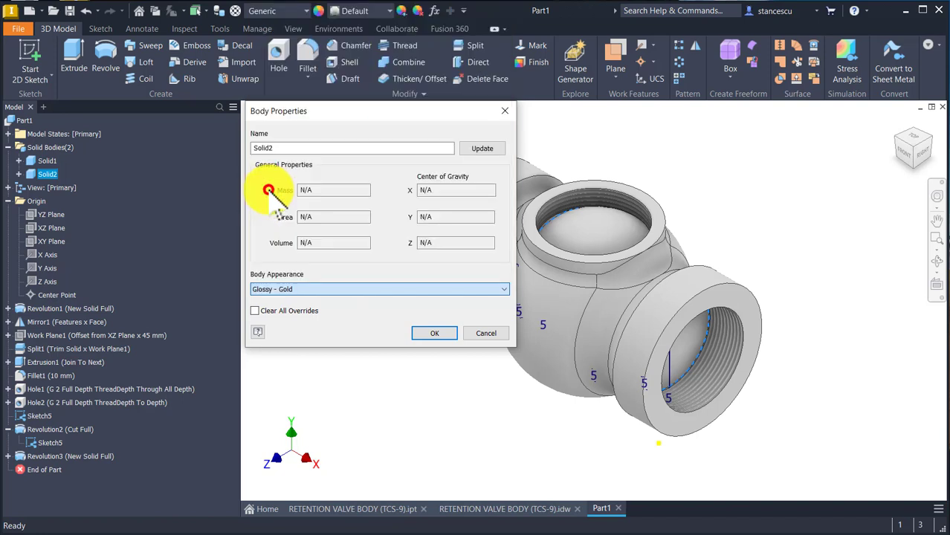
Apply the Glossy - Gold body appearance to Solid2 and hide Sketch5.
click(427, 334)
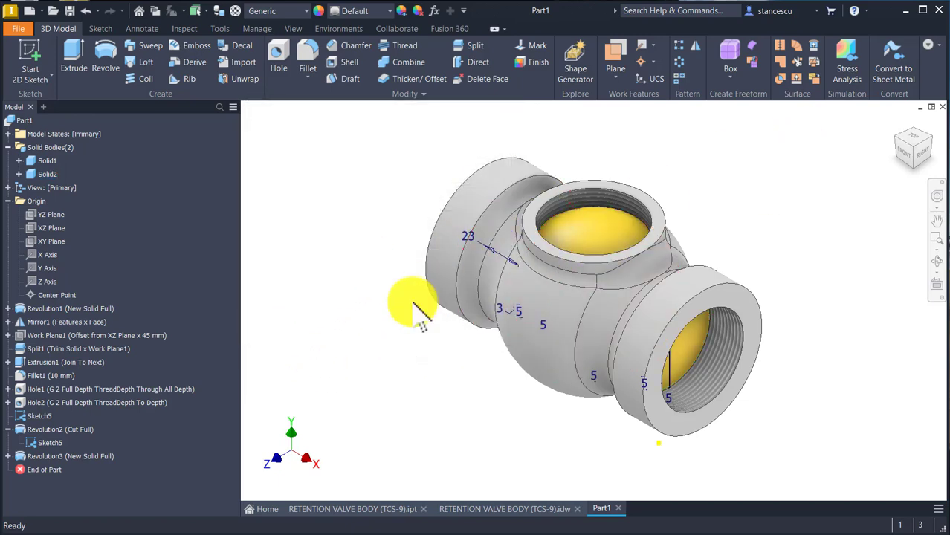
shift+middle_drag(757, 191, 345, 390)
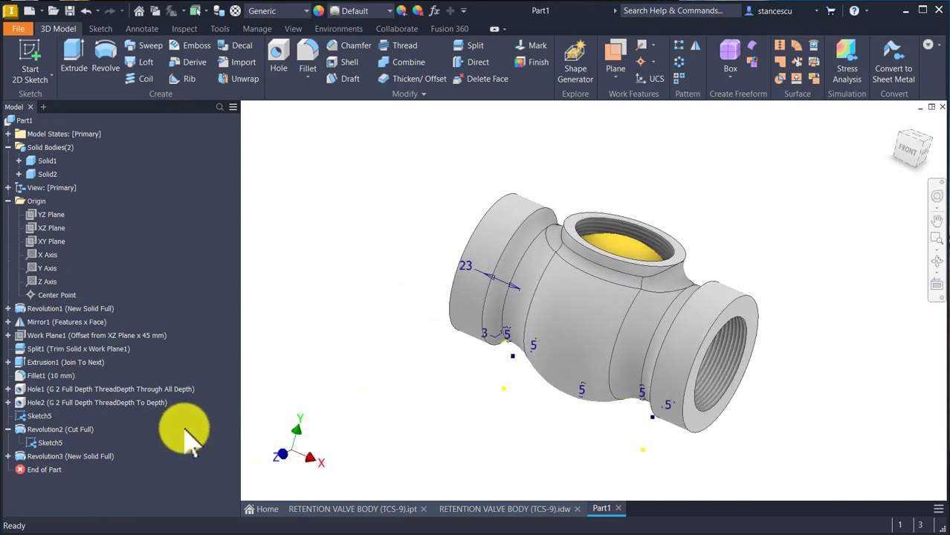
right_click(32, 422)
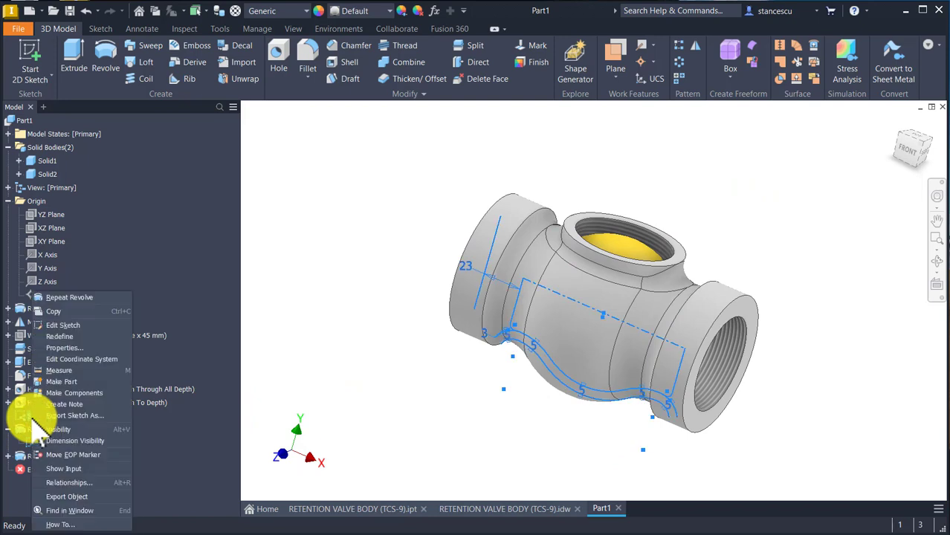
click(58, 430)
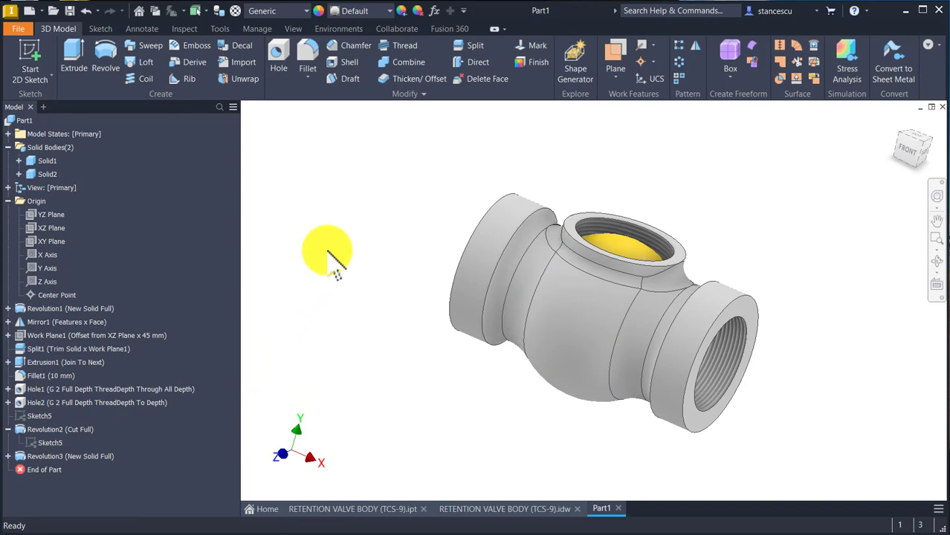
Hide the outer valve body Solid1 and return to the home view.
right_click(34, 160)
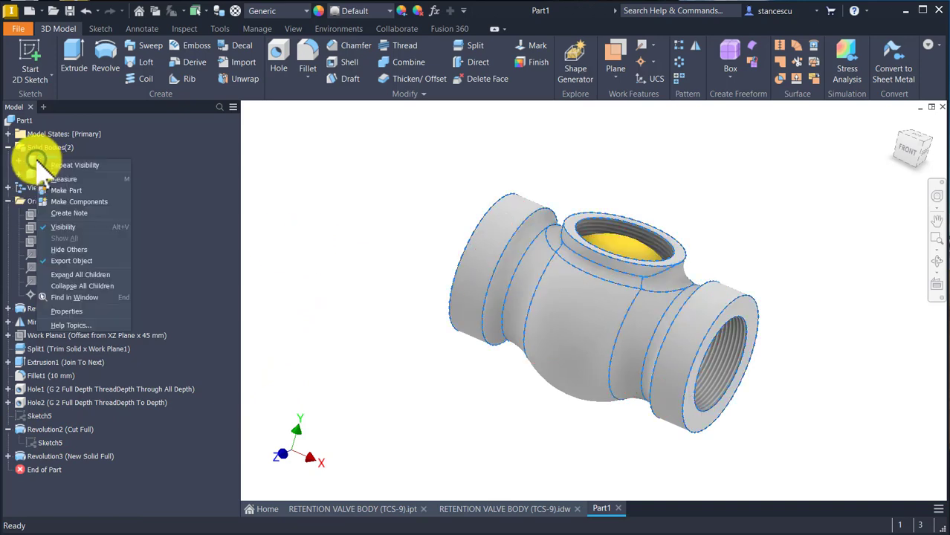
click(68, 229)
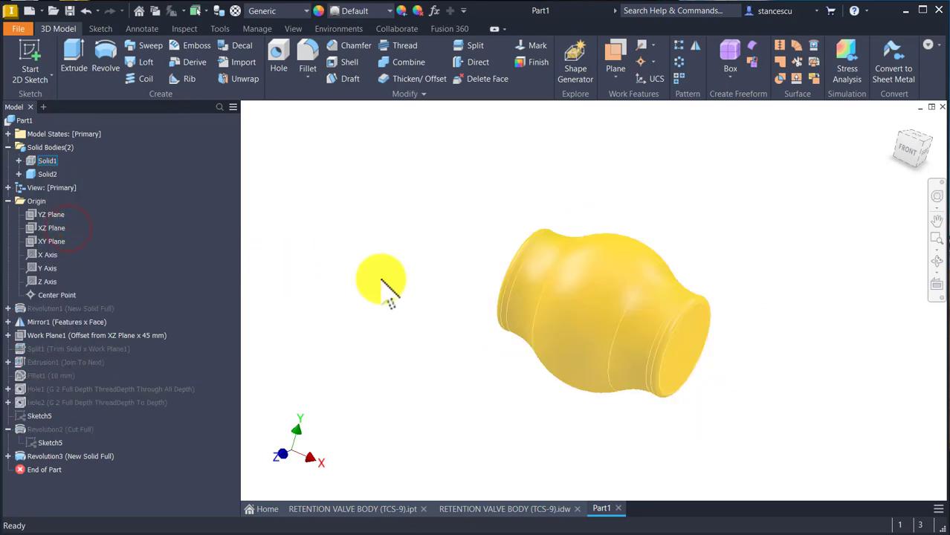
key(F6)
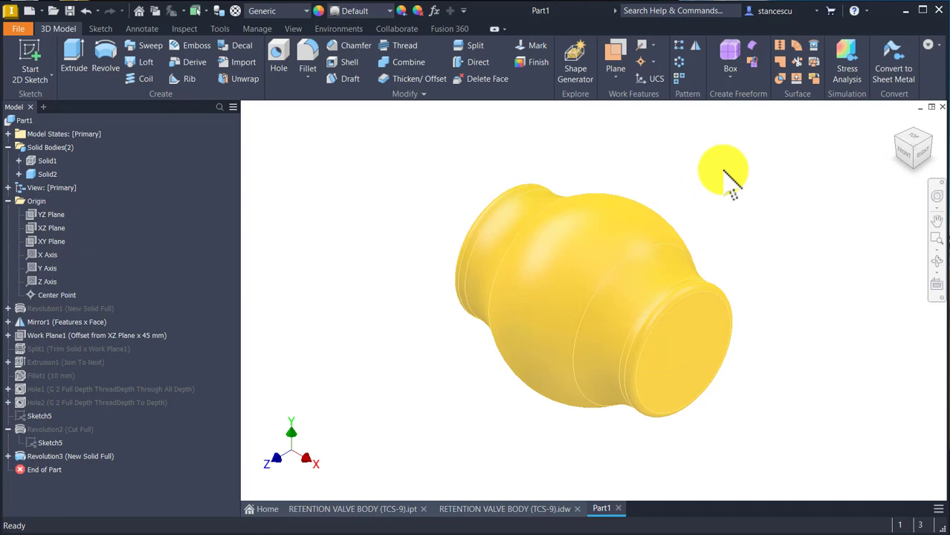
Switch to the RETENTION VALVE BODY (TCS-9).idw drawing and examine the inner partition wall's dimensions in section A-A.
click(500, 507)
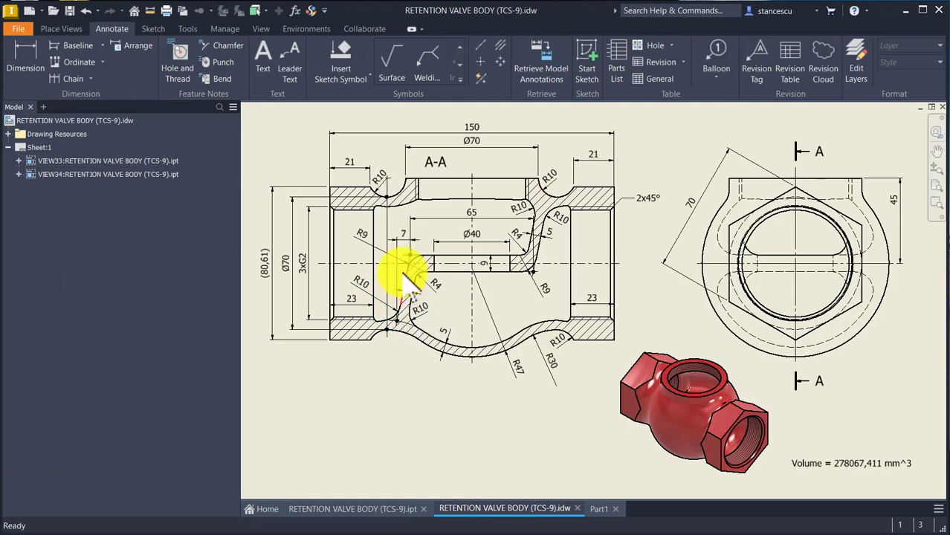
mouse_move(407, 291)
mouse_down()
mouse_move(400, 282)
mouse_move(493, 279)
mouse_move(497, 266)
mouse_up()
scroll(532, 234, down, 4)
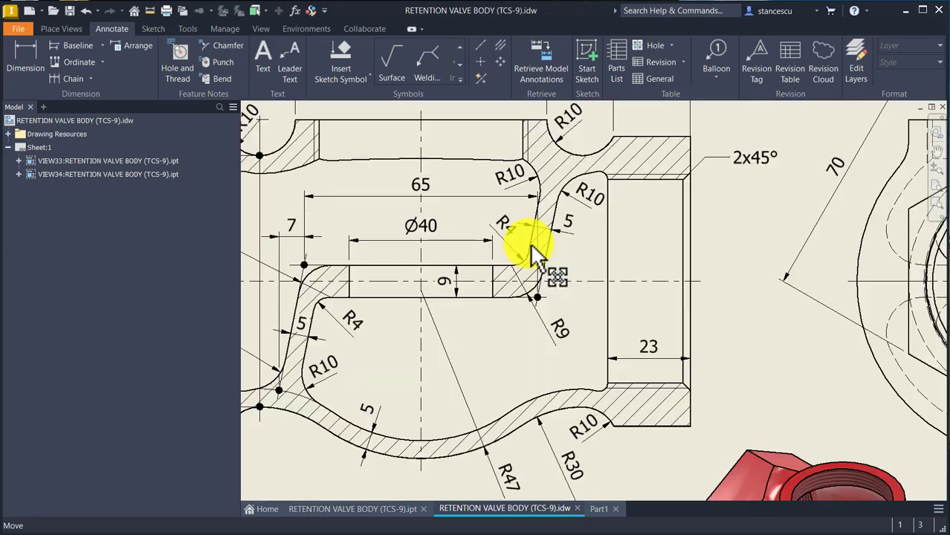
mouse_move(492, 266)
middle_down()
mouse_move(701, 264)
mouse_move(631, 265)
mouse_move(608, 294)
middle_up()
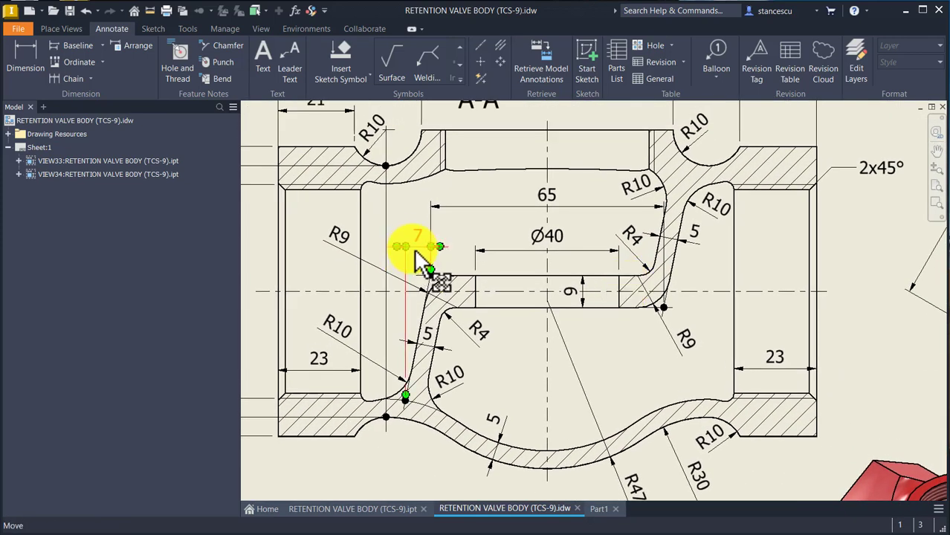
drag(419, 260, 408, 402)
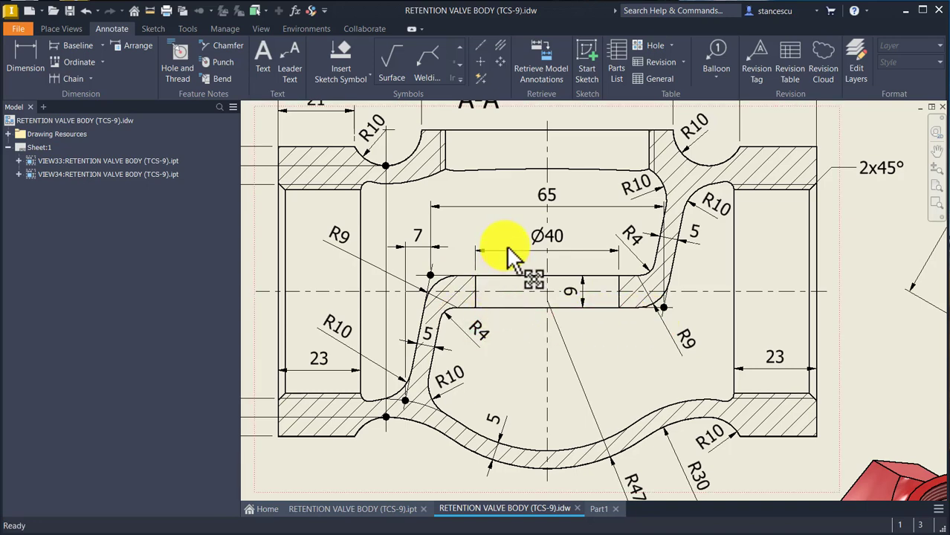
click(574, 286)
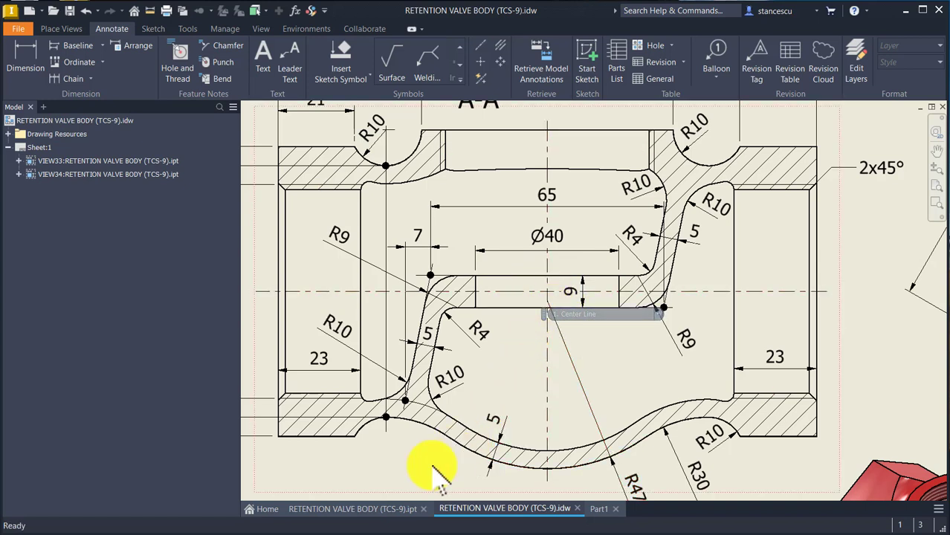
Return to Part1, start a new sketch on the XY Plane and slice the graphics at the sketch plane.
click(599, 509)
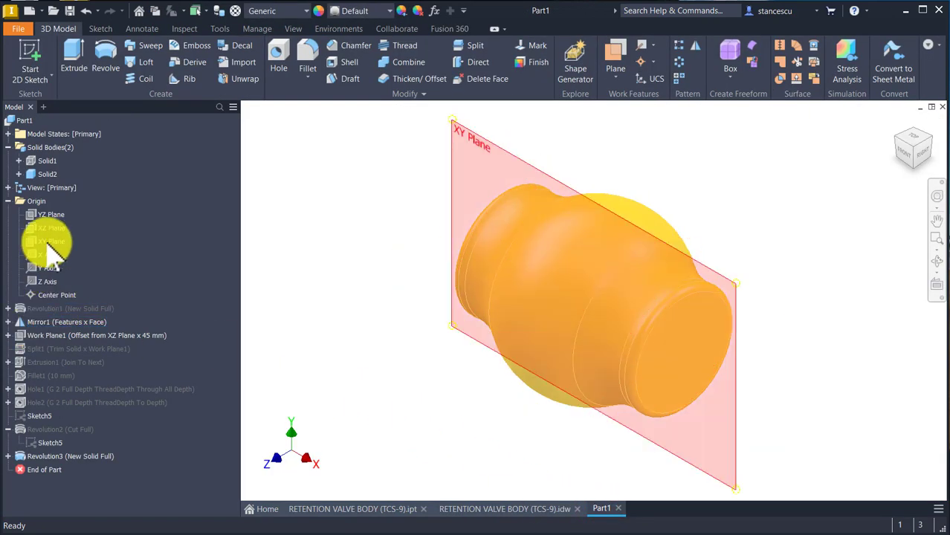
click(35, 244)
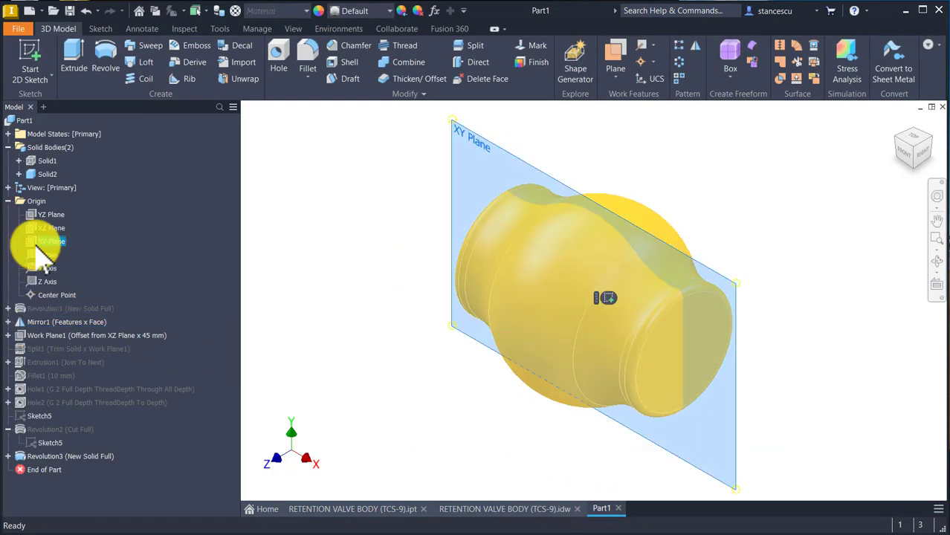
right_click(42, 253)
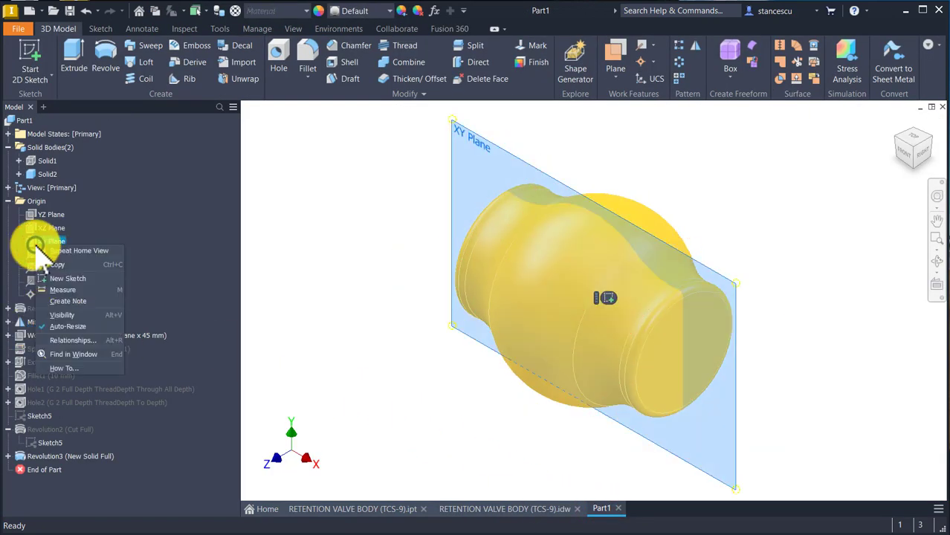
click(67, 277)
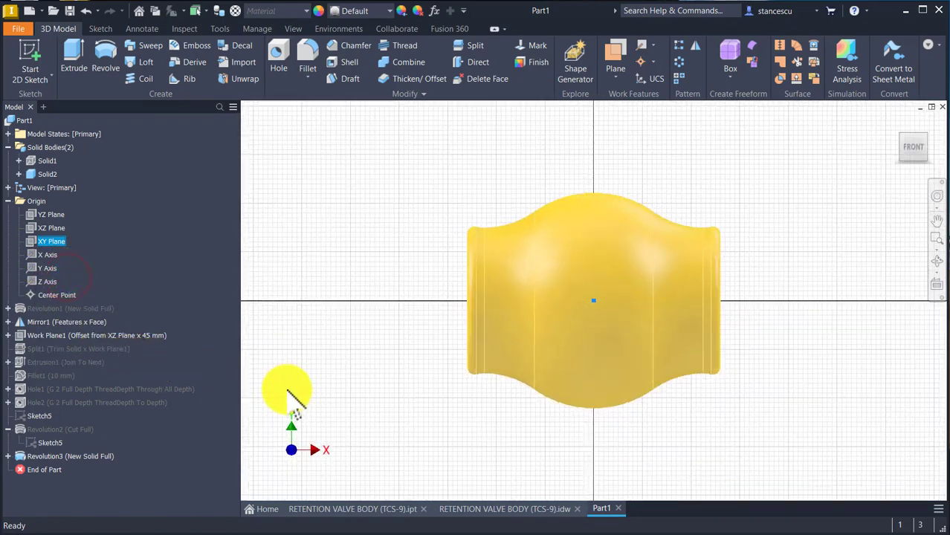
key(F7)
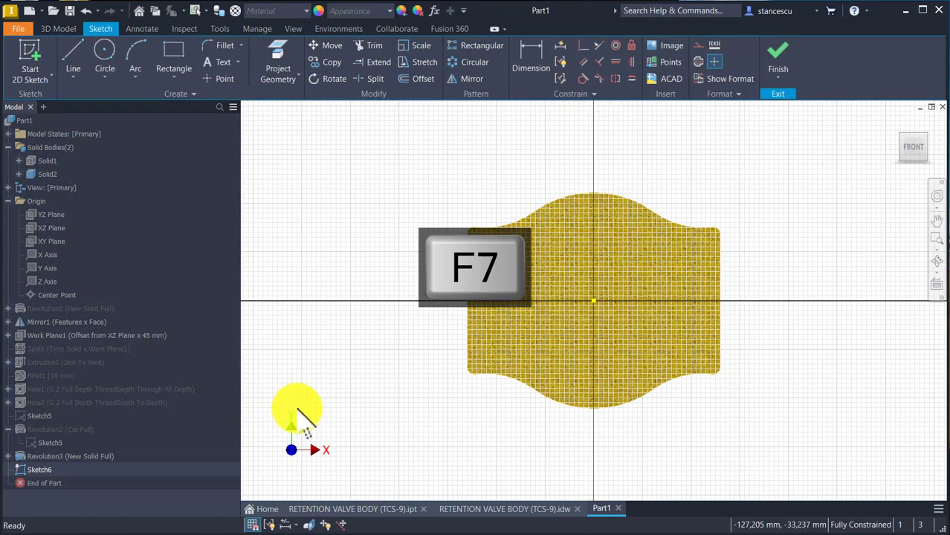
Draw a Z-shaped line chain across the body: sloped lines about 47 mm and 41 mm long joined by a horizontal line above the origin.
scroll(468, 416, up, 3)
mouse_move(488, 386)
middle_down()
mouse_move(323, 472)
mouse_move(342, 409)
middle_up()
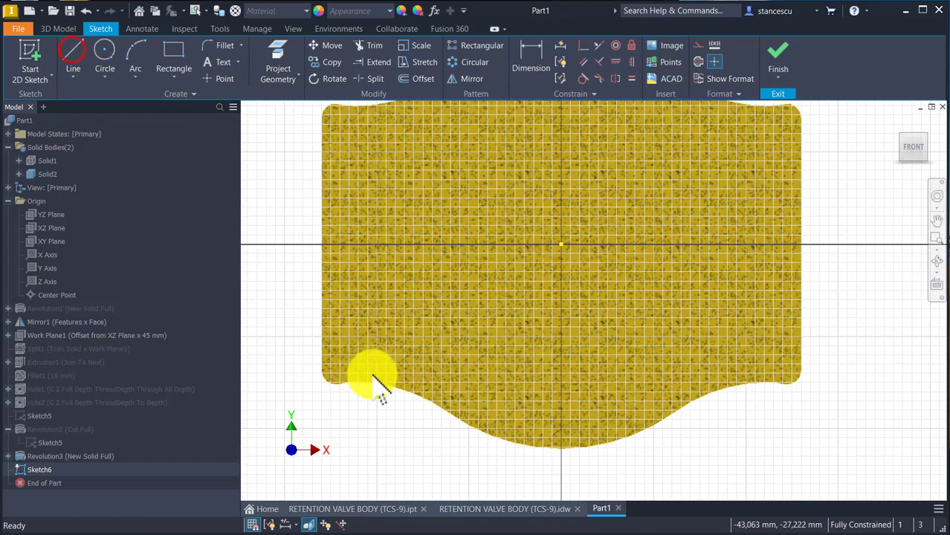
click(78, 61)
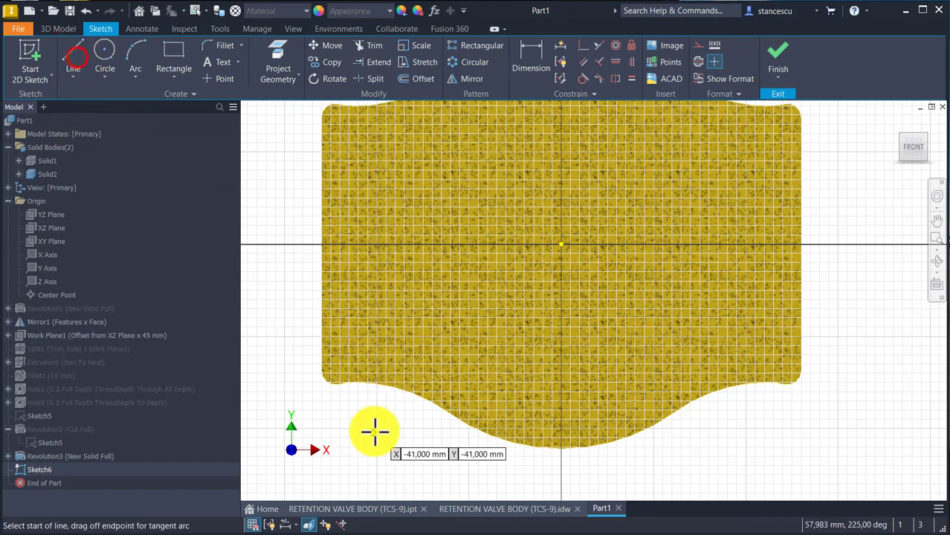
click(411, 426)
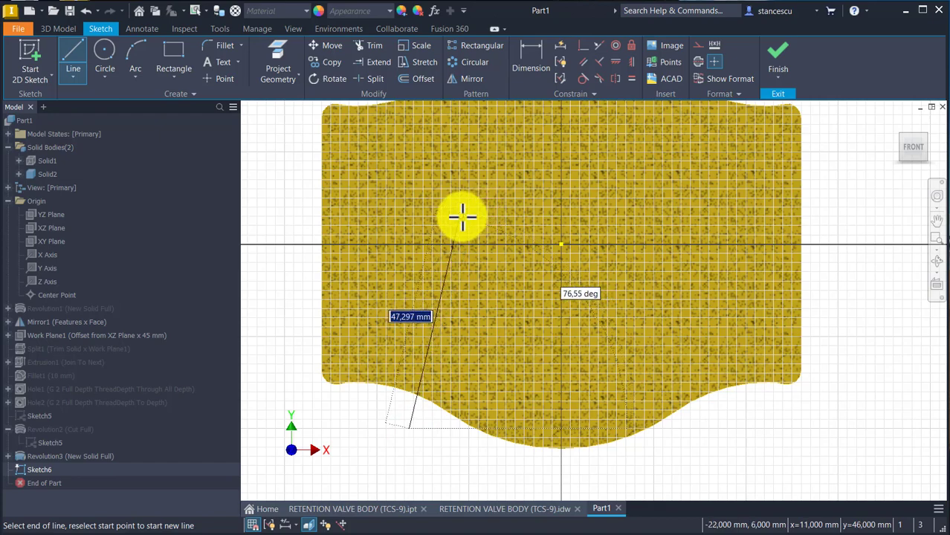
click(461, 217)
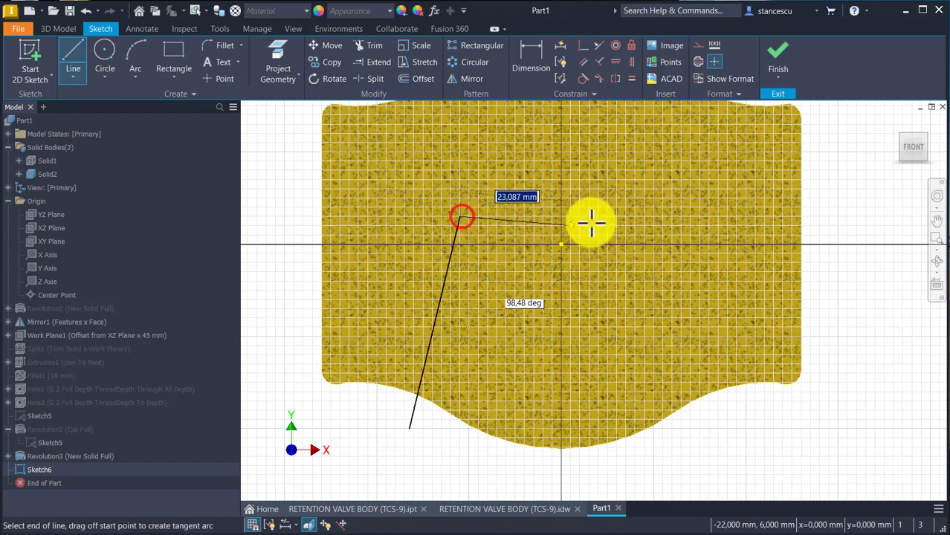
click(632, 217)
middle_drag(632, 214, 637, 303)
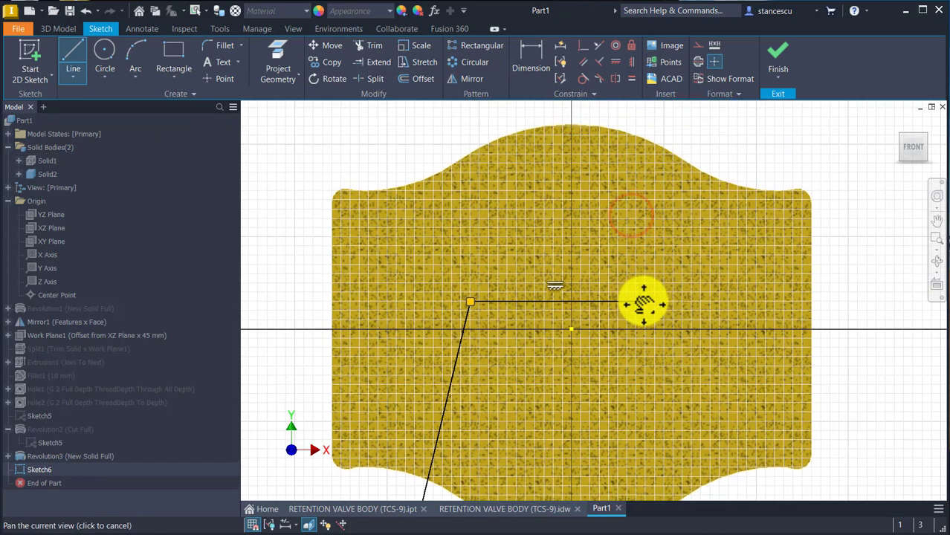
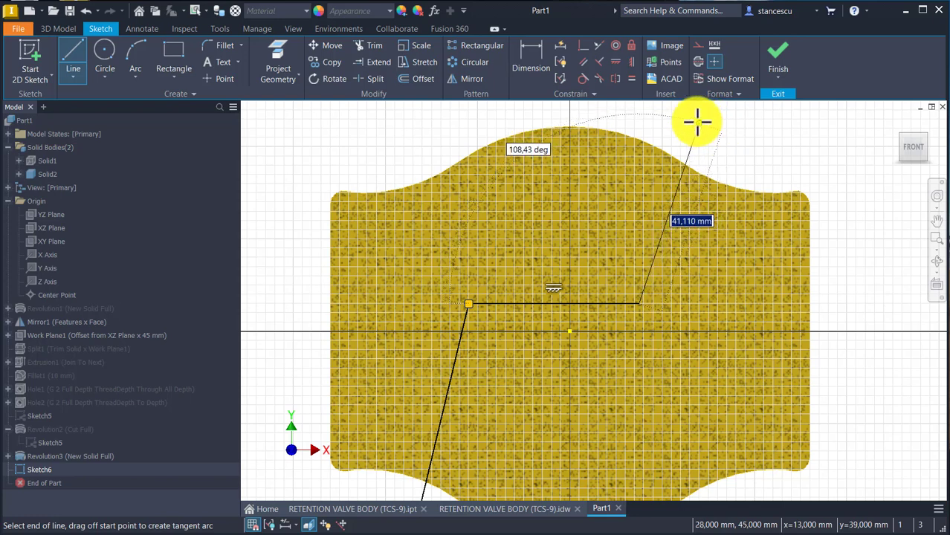
click(698, 122)
key(Escape)
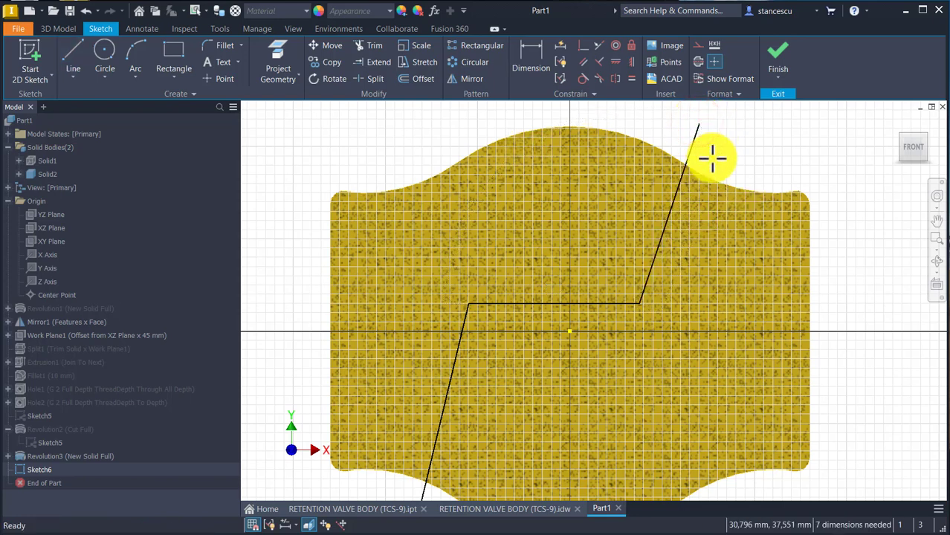
Make the two sloped lines of the chain parallel to each other.
click(583, 62)
click(677, 202)
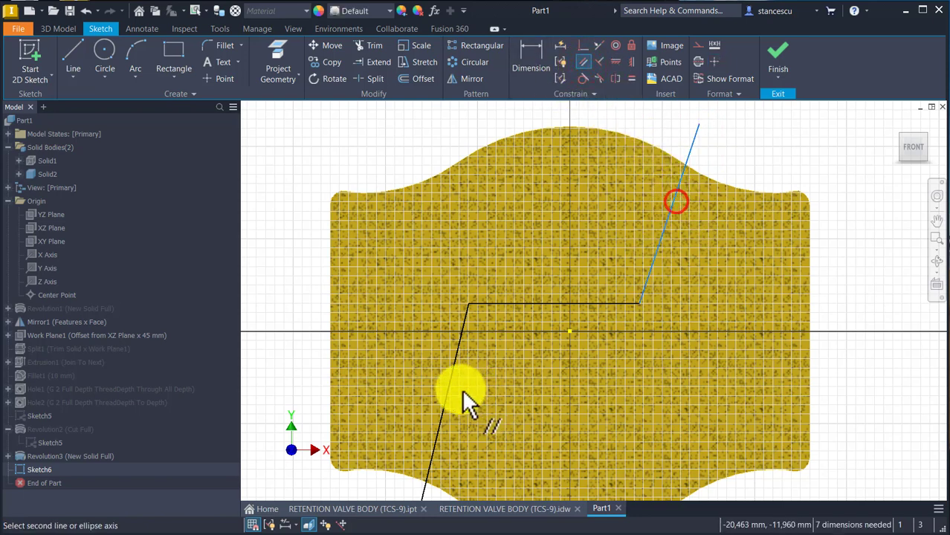
click(447, 381)
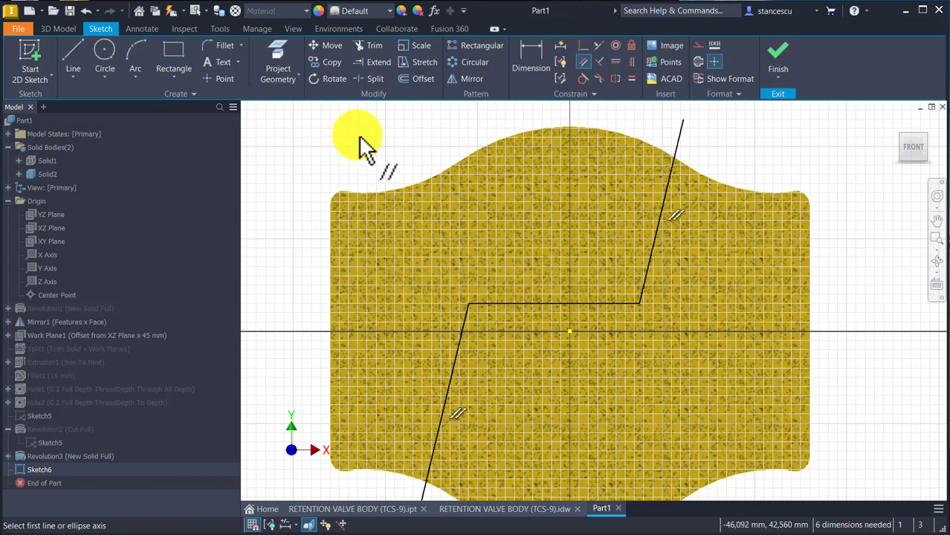
Draw a second Z-shaped line chain beside the first, its horizontal line below the origin and its upper sloped line about 50 mm long.
click(73, 60)
middle_drag(477, 350, 487, 282)
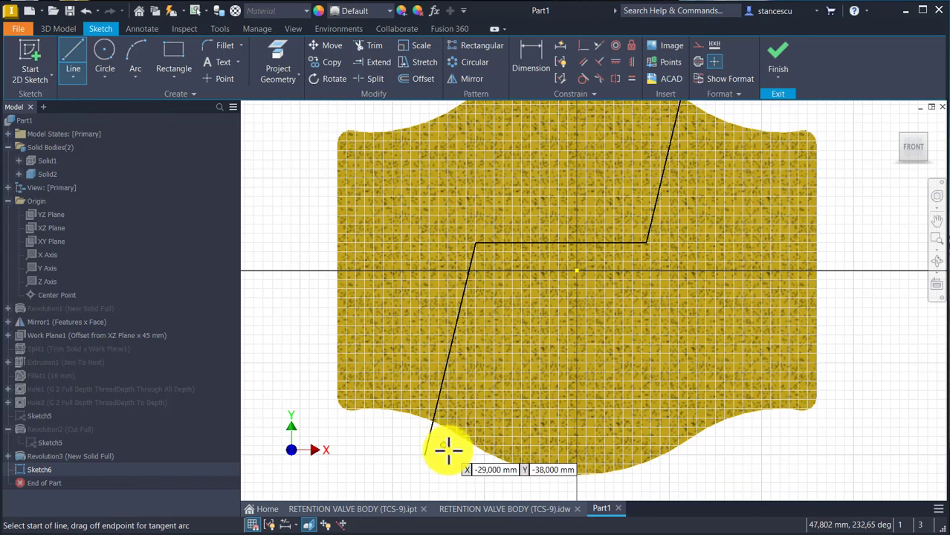
click(448, 449)
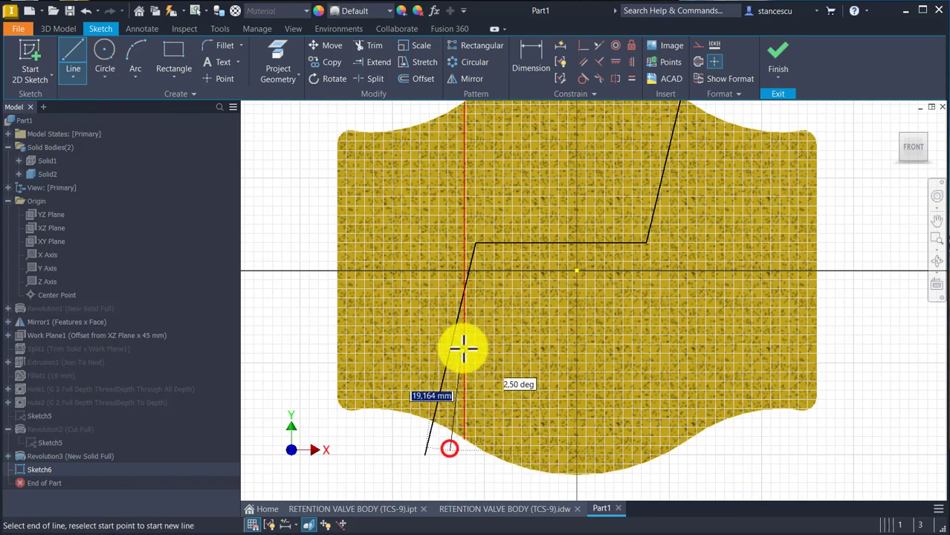
click(486, 298)
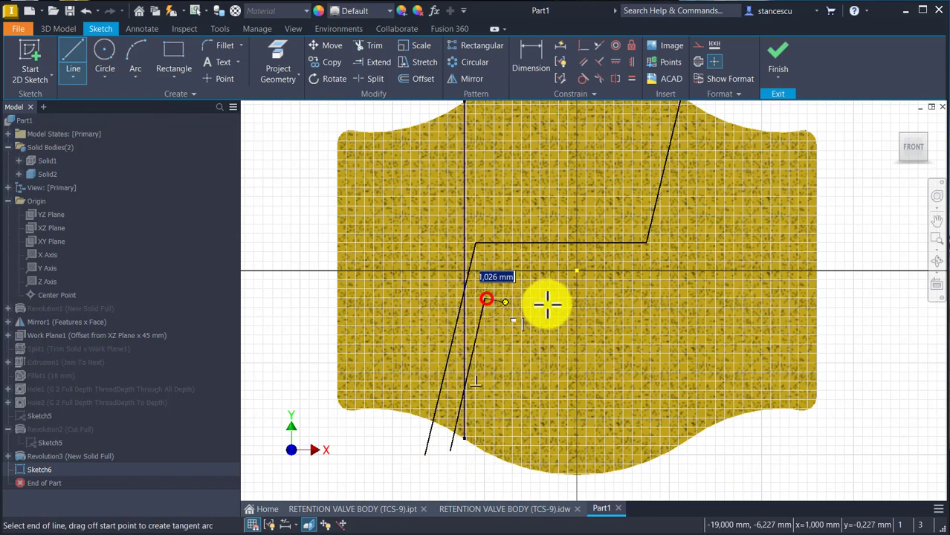
click(667, 298)
middle_drag(691, 219, 662, 331)
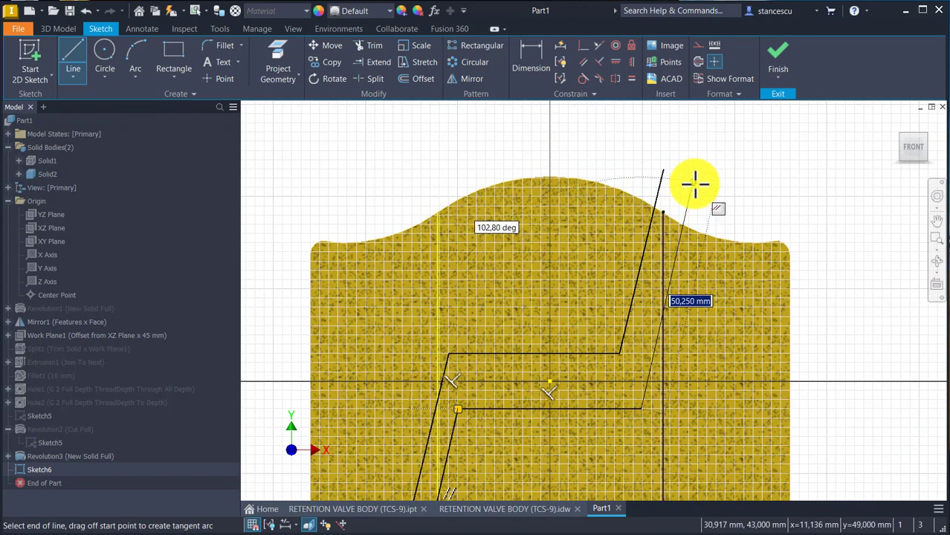
click(695, 183)
key(Escape)
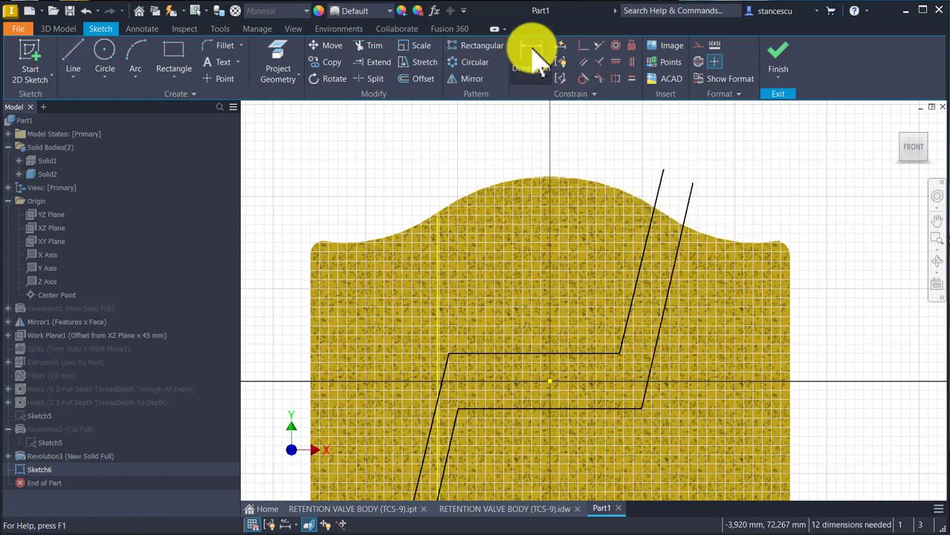
click(531, 59)
click(660, 202)
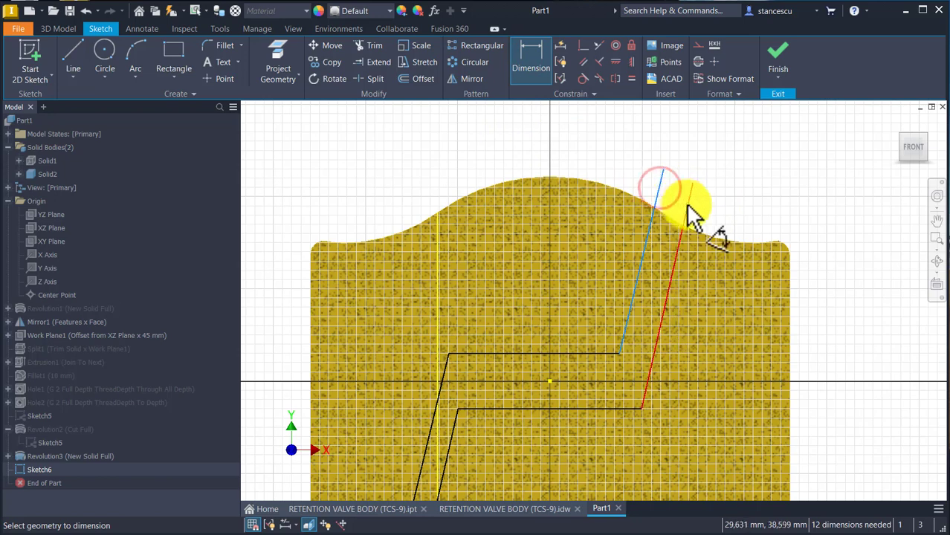
click(688, 207)
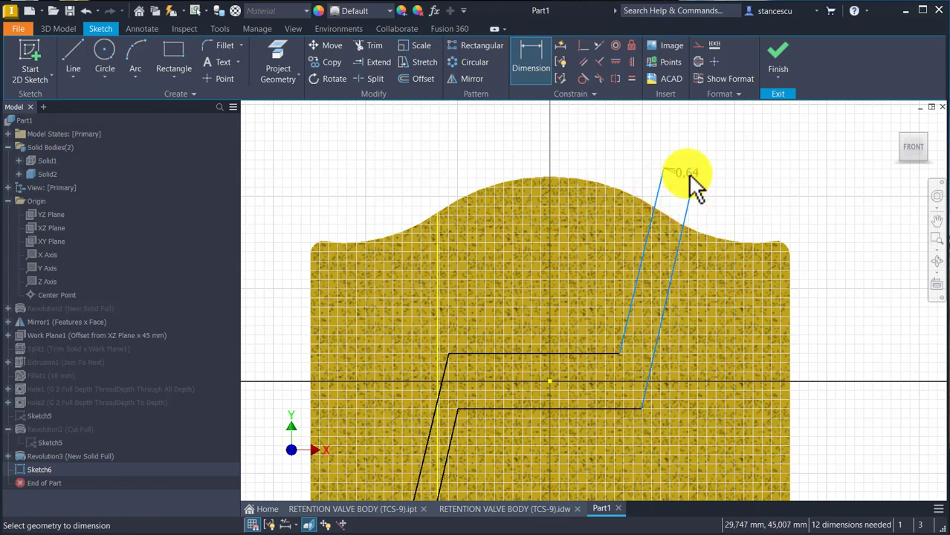
key(Escape)
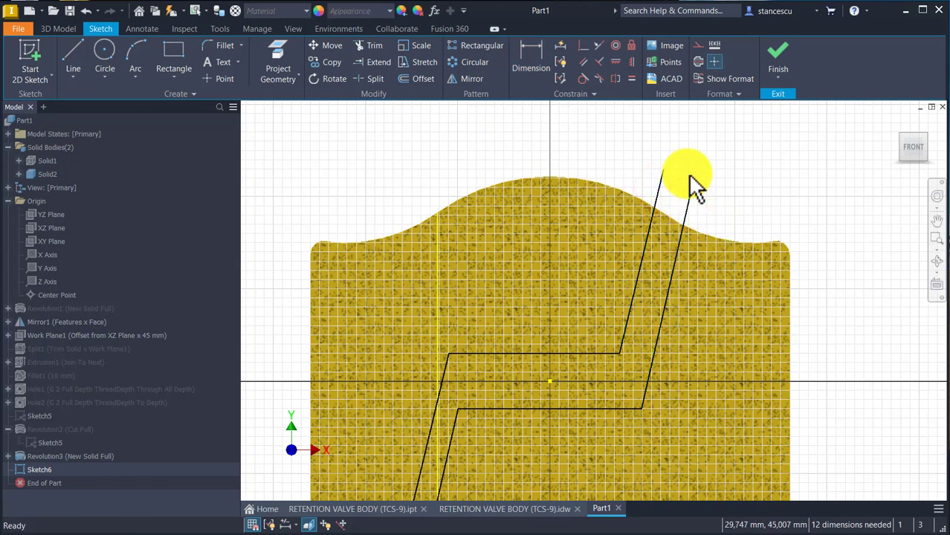
Make the upper sloped lines of the two Z-shaped chains parallel to each other.
click(585, 62)
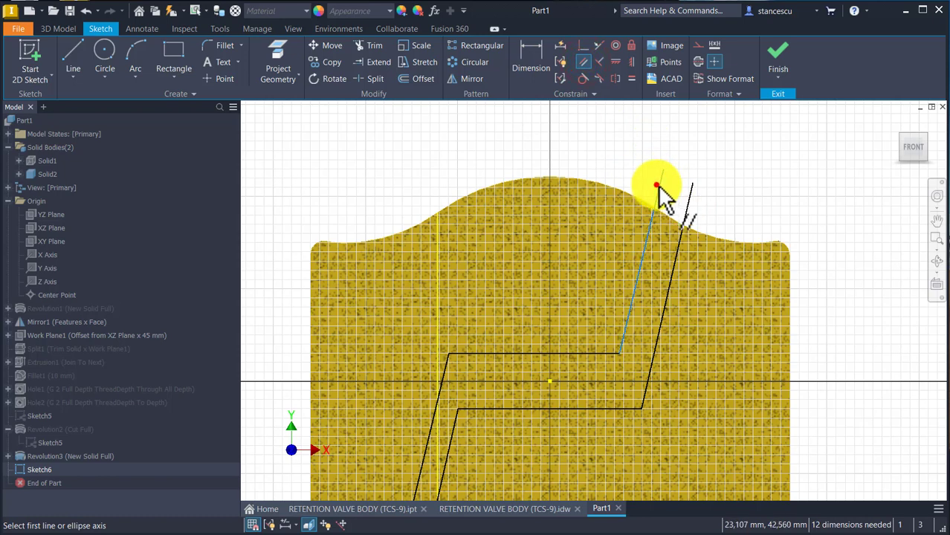
click(658, 186)
click(685, 214)
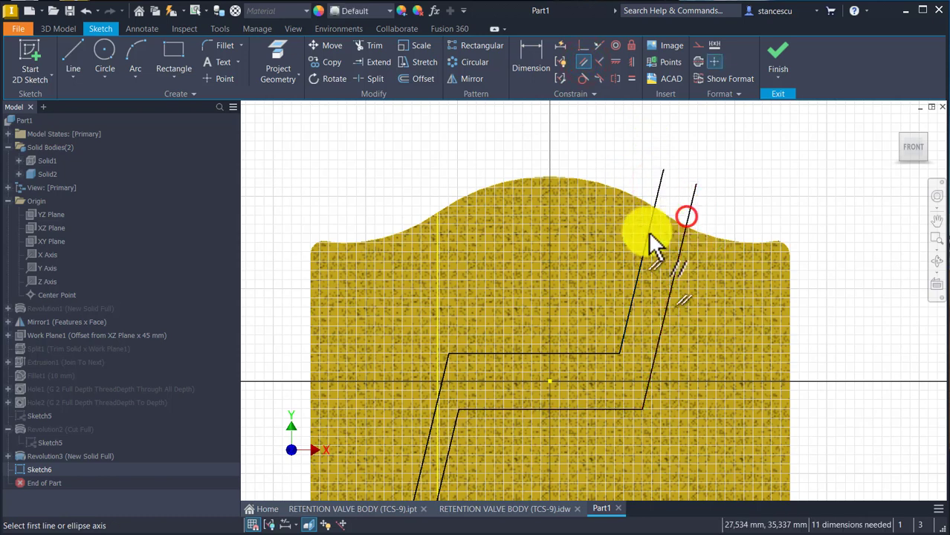
Dimension the distance between the two upper parallel sloped lines as 5 mm.
click(531, 58)
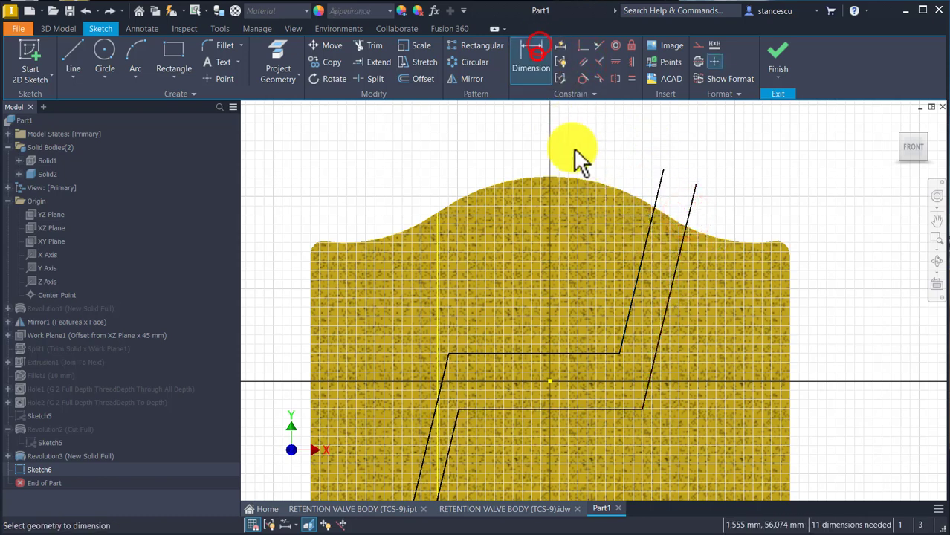
click(659, 191)
click(692, 203)
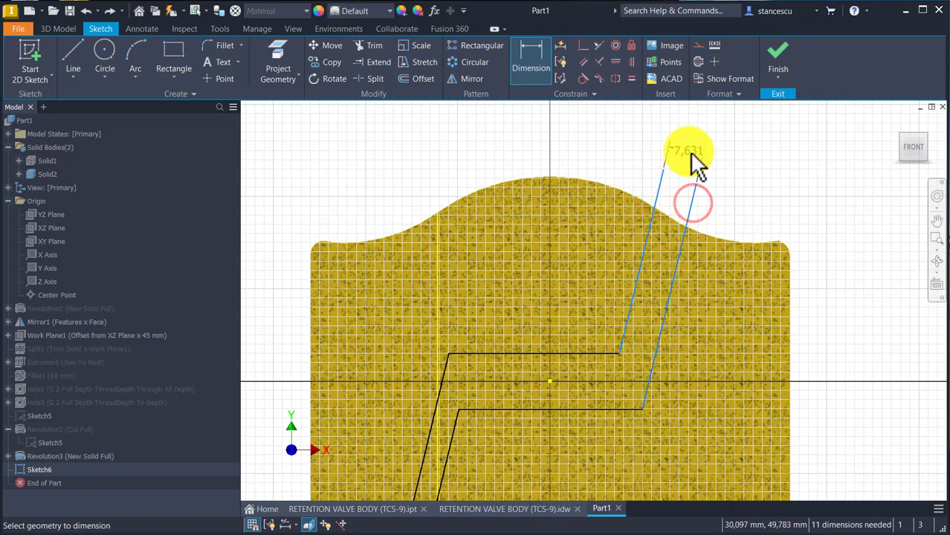
click(690, 151)
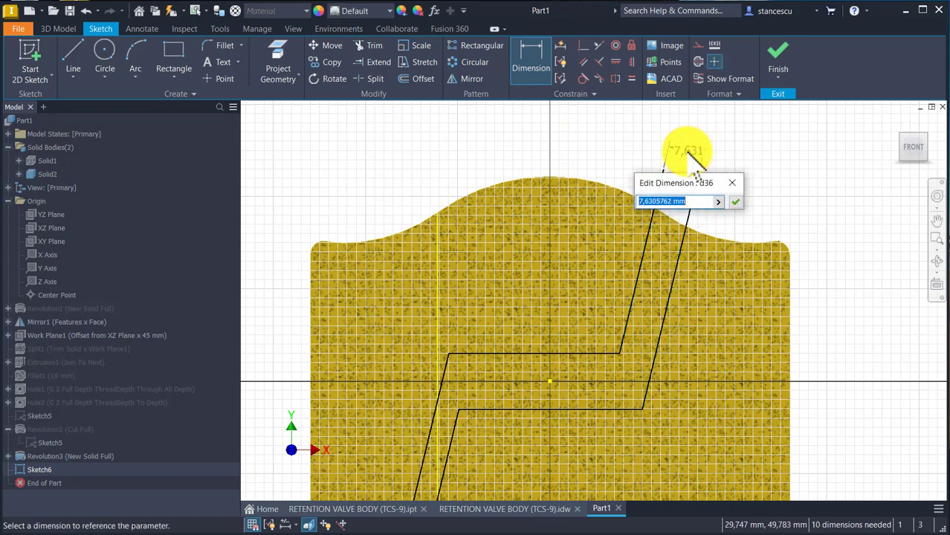
key(Return)
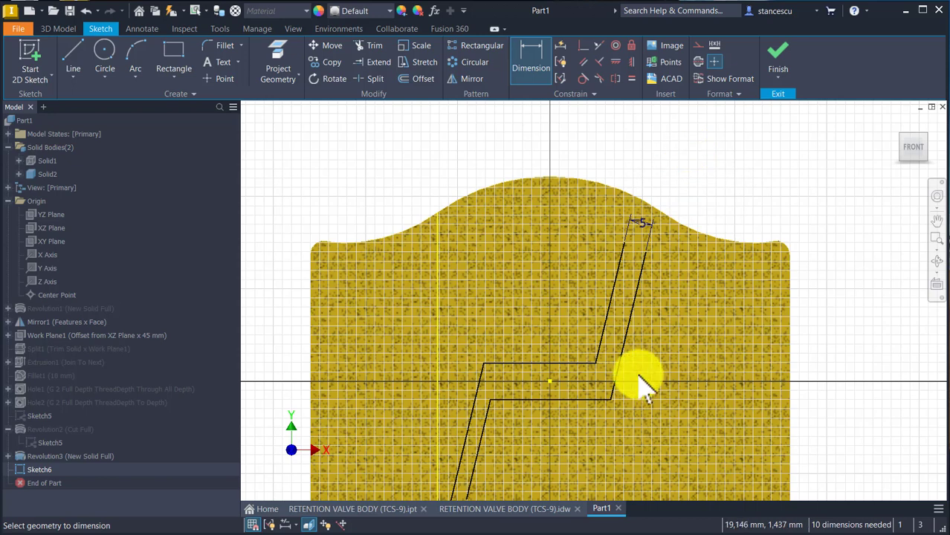
Dimension the distance between the two lower parallel sloped lines as 5 mm.
middle_drag(631, 373, 655, 247)
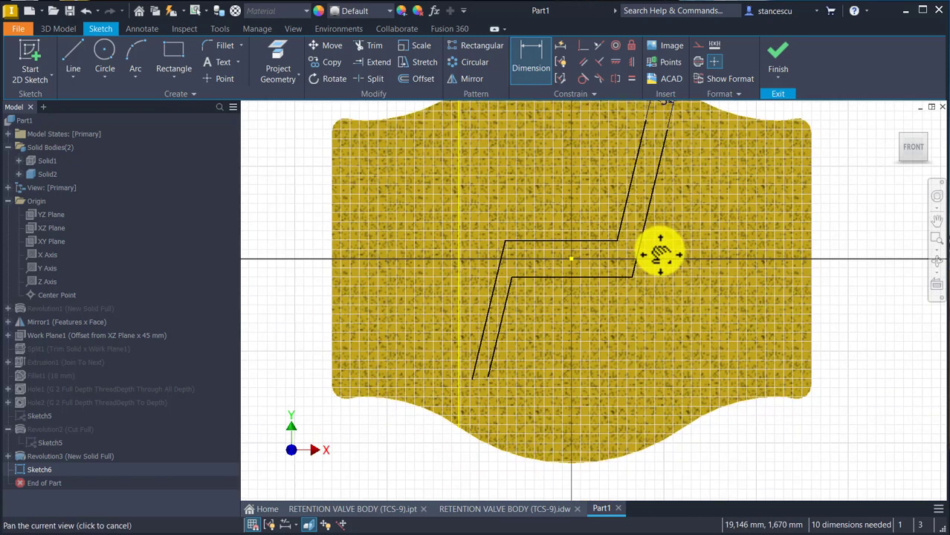
click(481, 335)
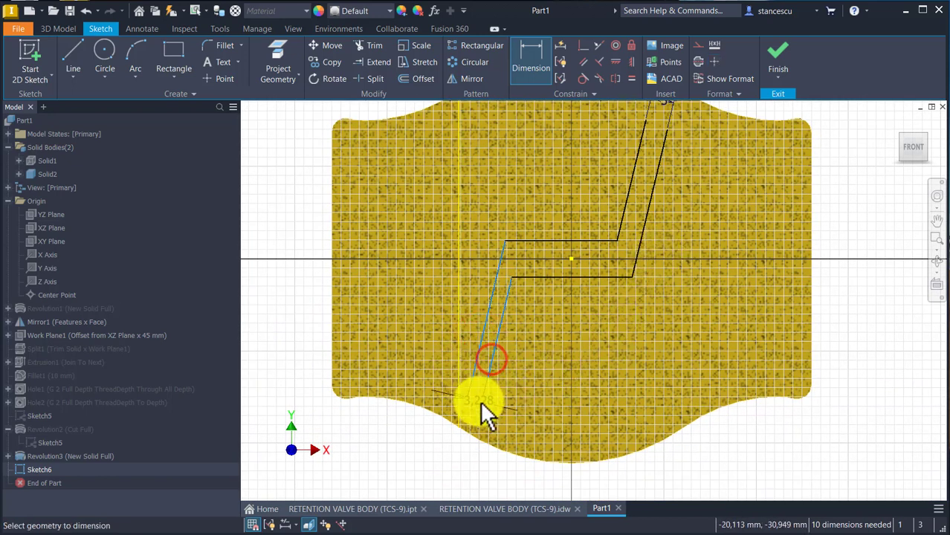
click(465, 464)
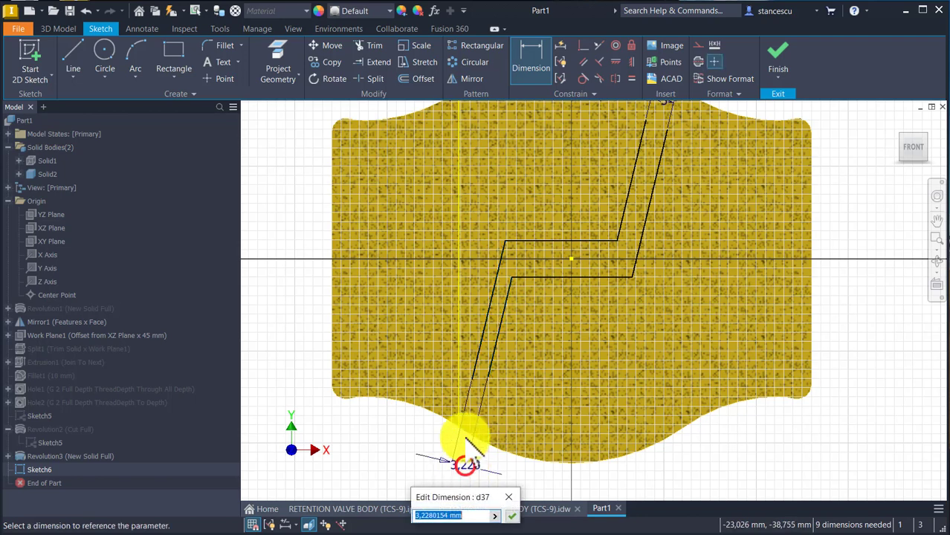
key(Return)
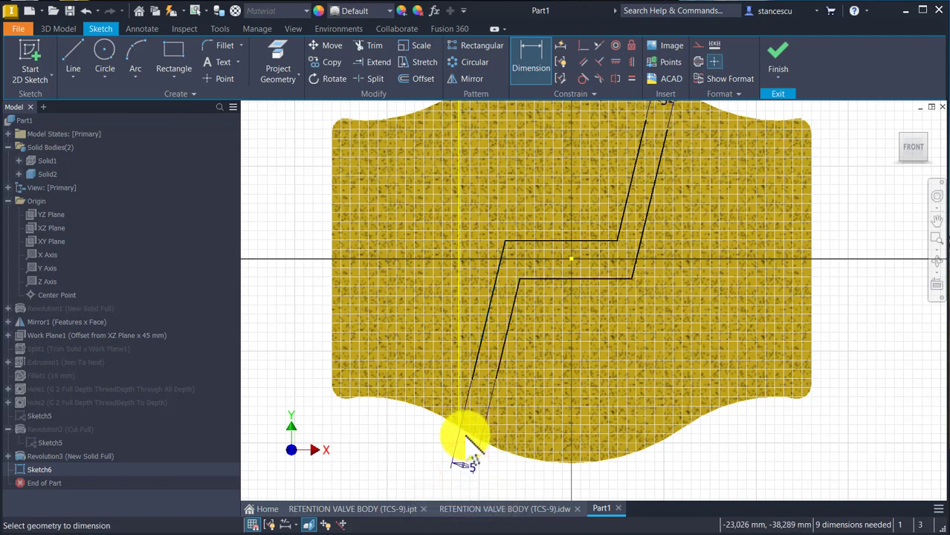
Draw a line connecting the midpoints of the two horizontal lines of the Z-shaped profile.
scroll(587, 285, down, 3)
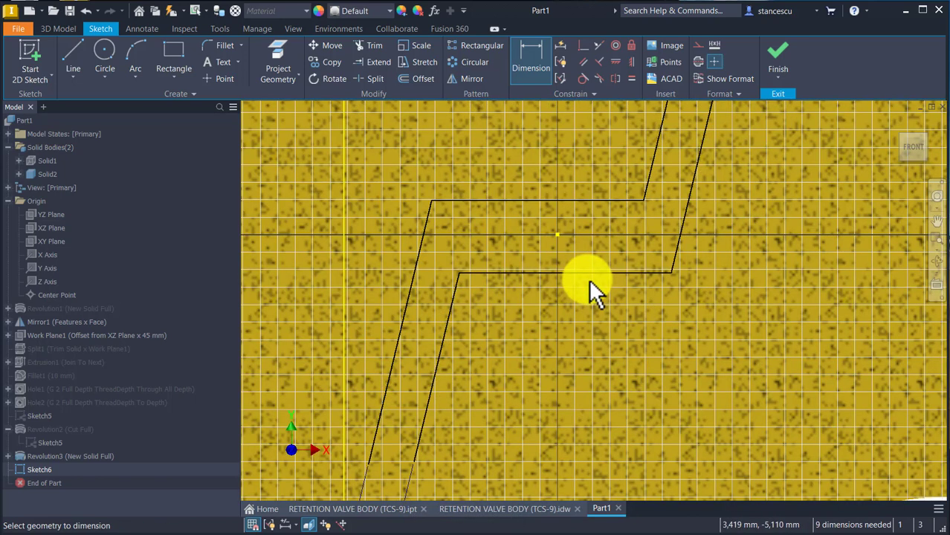
middle_drag(591, 292, 587, 350)
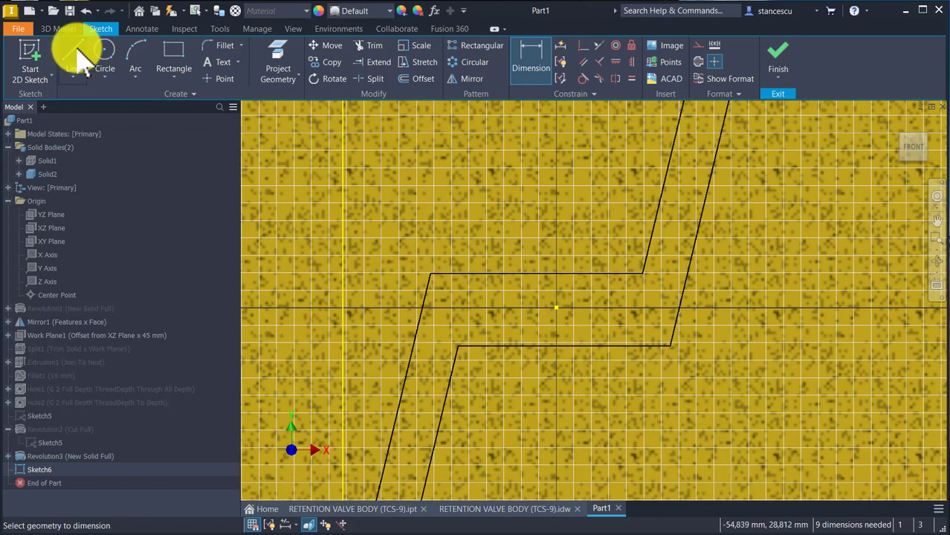
click(75, 54)
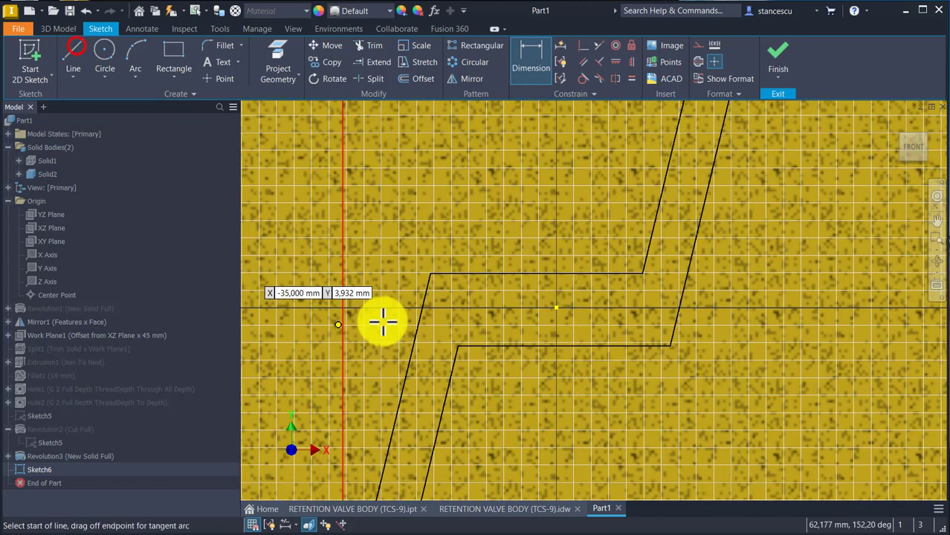
click(538, 273)
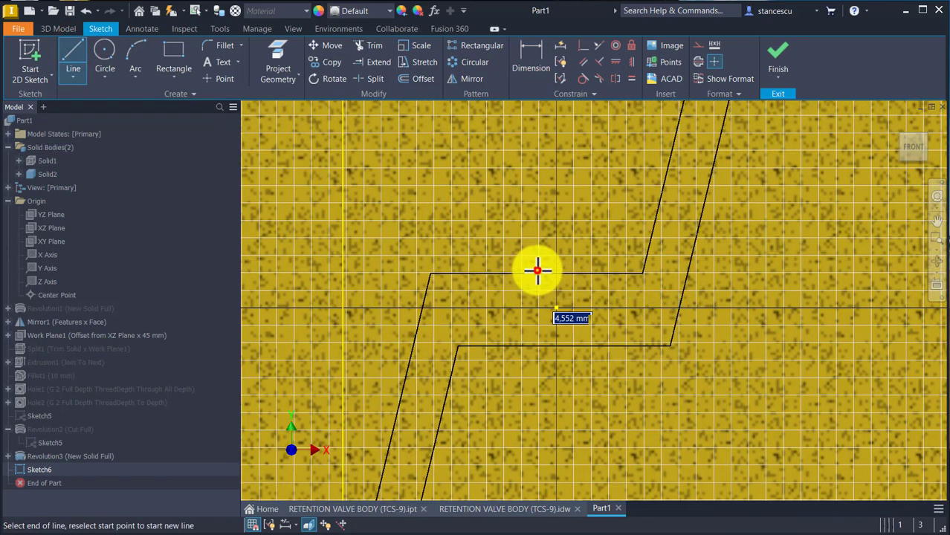
click(564, 345)
key(Escape)
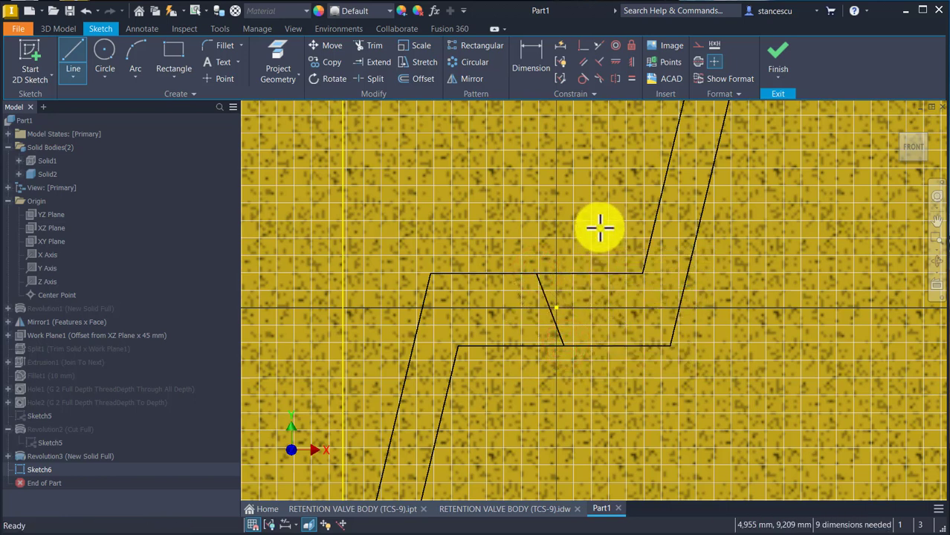
Apply a coincident constraint between the connecting line's midpoint and the sketch origin.
click(584, 44)
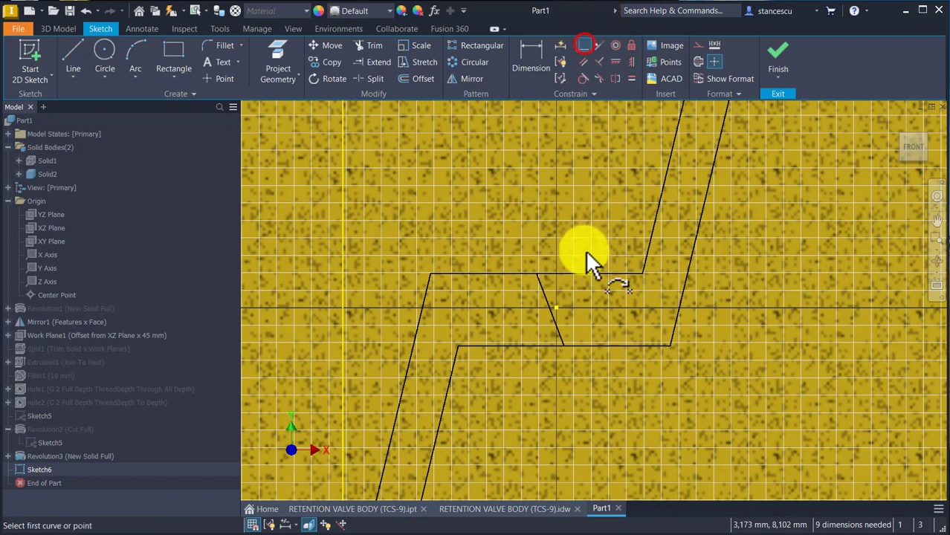
click(557, 307)
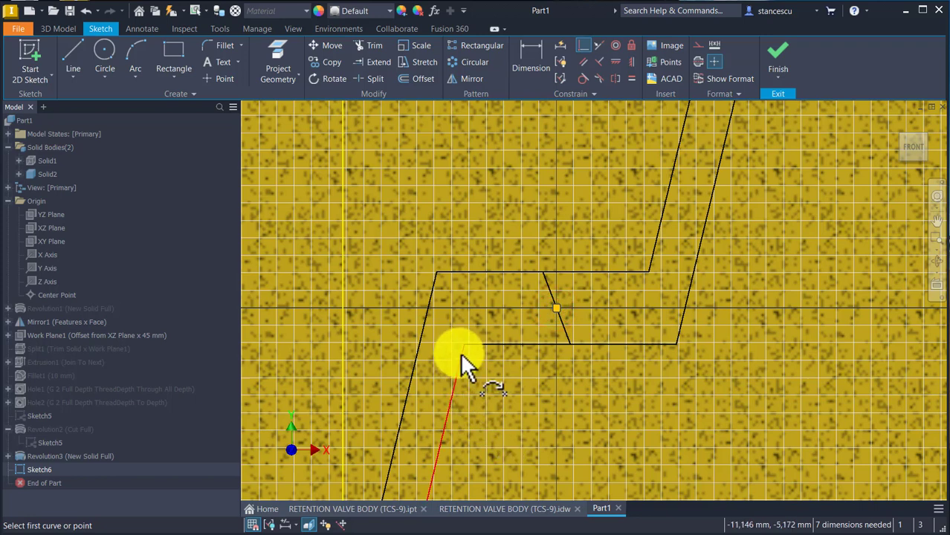
key(Escape)
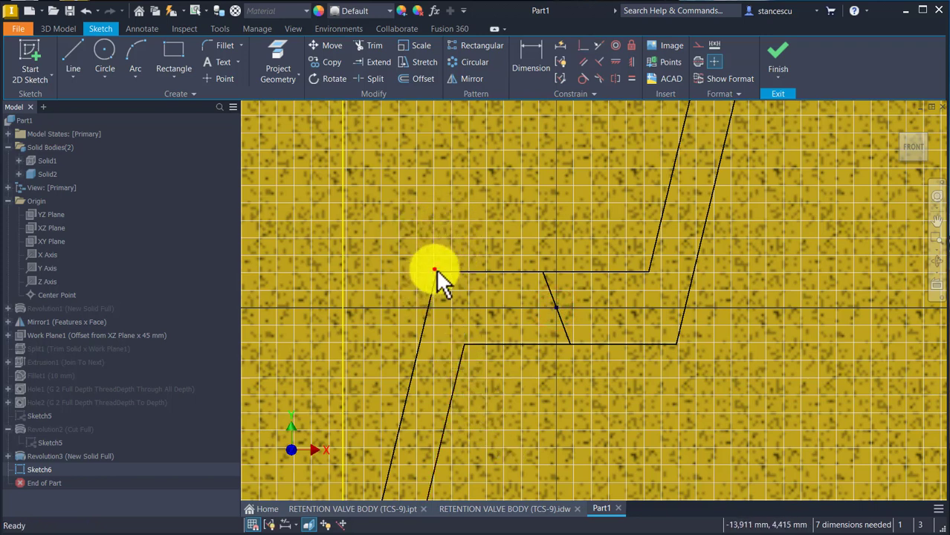
Shift the upper chain's left corner slightly outward and convert the connecting line through the origin to construction geometry.
key(o)
mouse_move(437, 274)
mouse_down()
mouse_move(410, 271)
mouse_move(438, 278)
mouse_up()
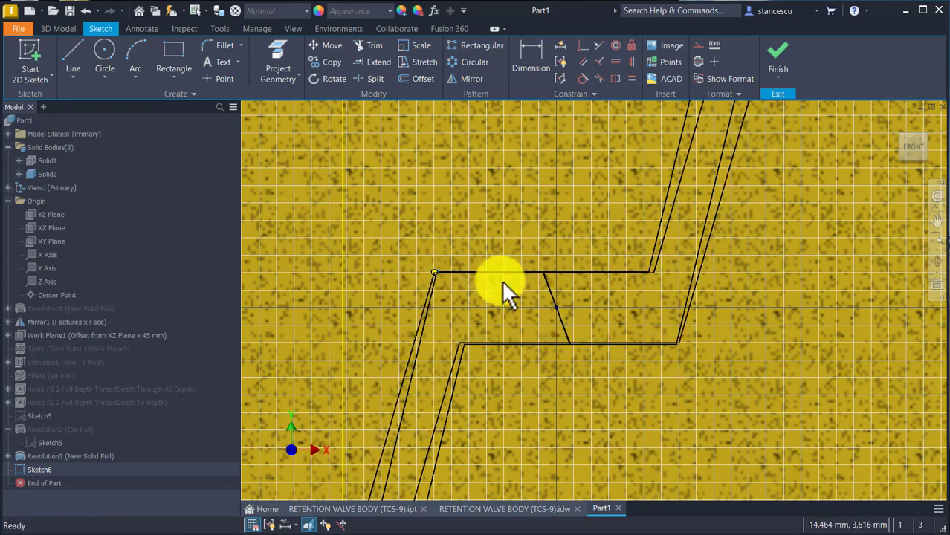
key(ctrl+z)
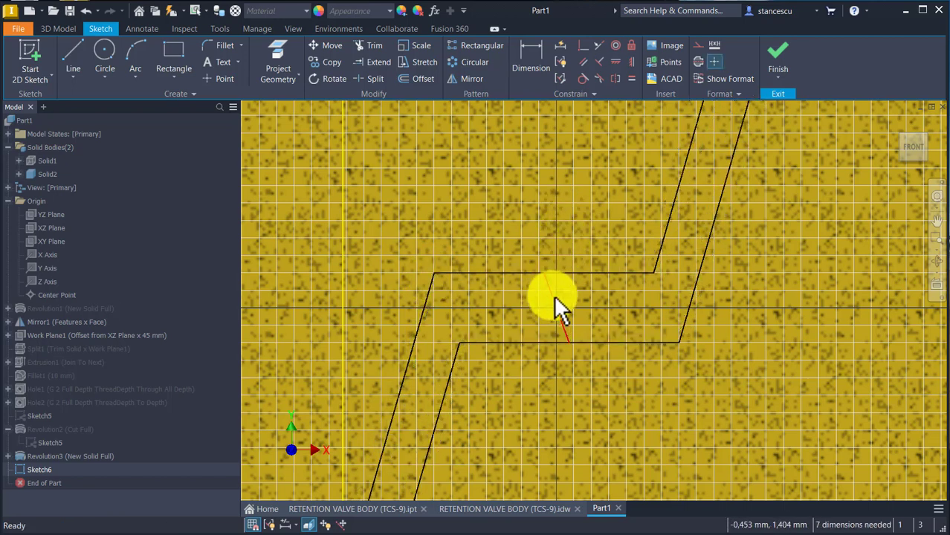
click(556, 306)
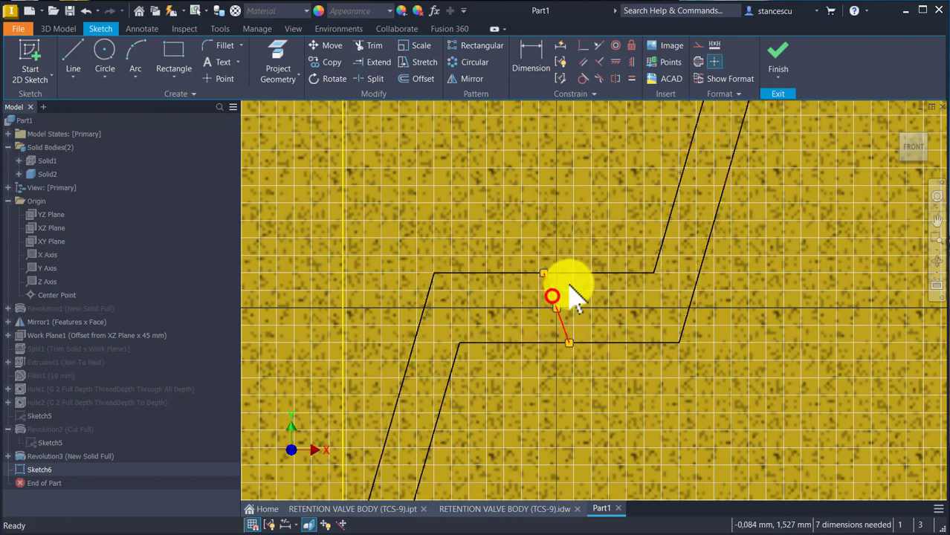
click(700, 44)
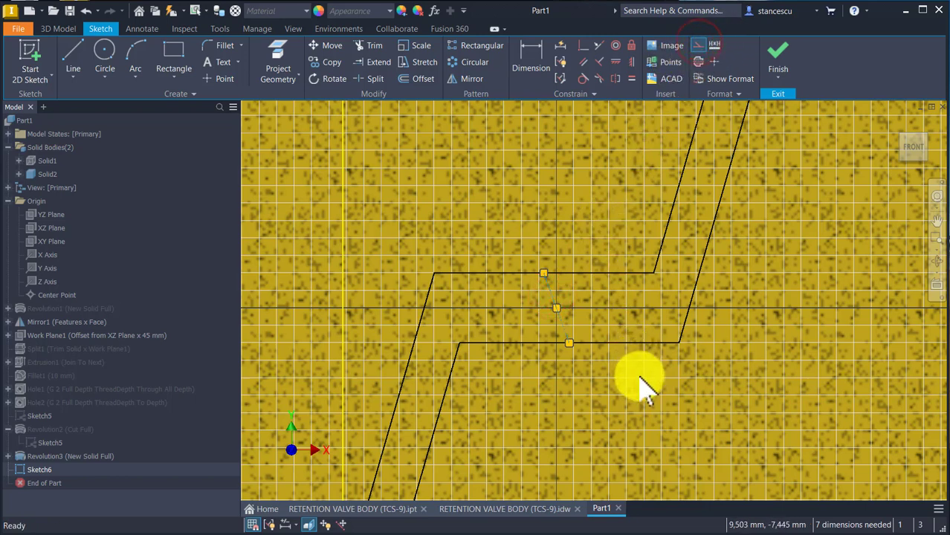
Dimension the horizontal distance between the profile's opposite outer corners, upper left to lower right, as 65 mm.
click(529, 58)
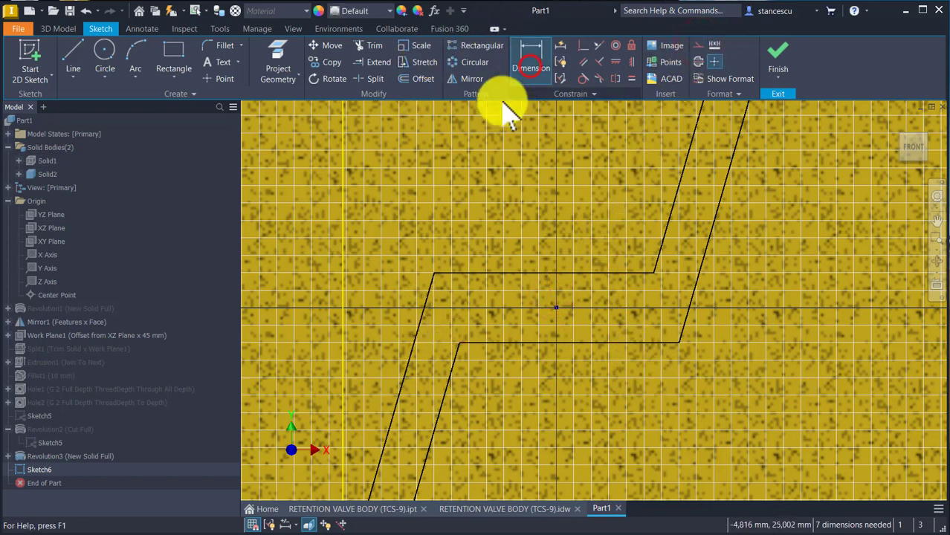
click(434, 275)
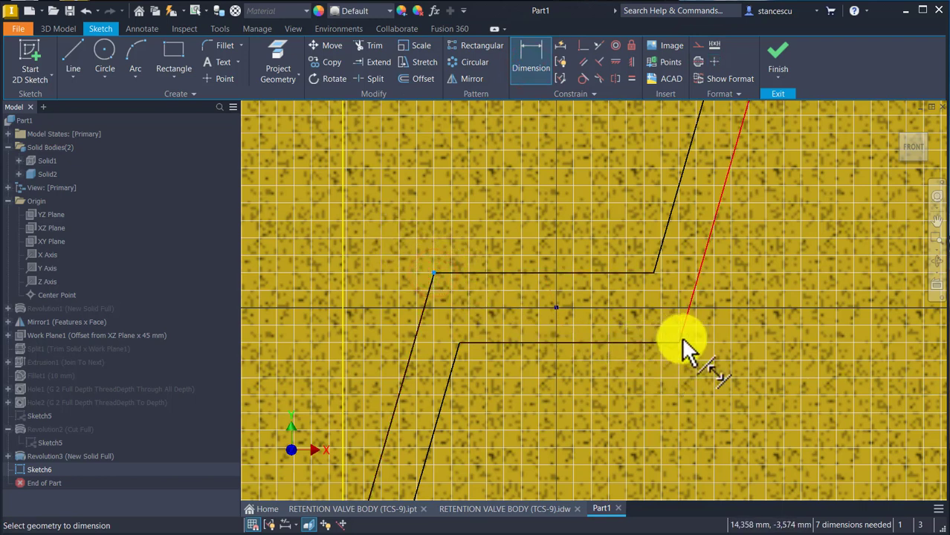
click(678, 343)
click(581, 226)
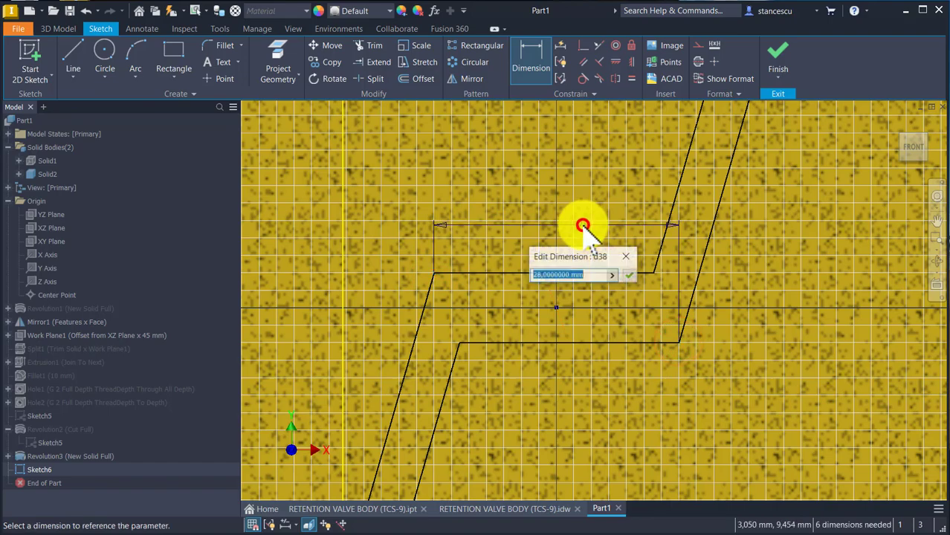
key(Return)
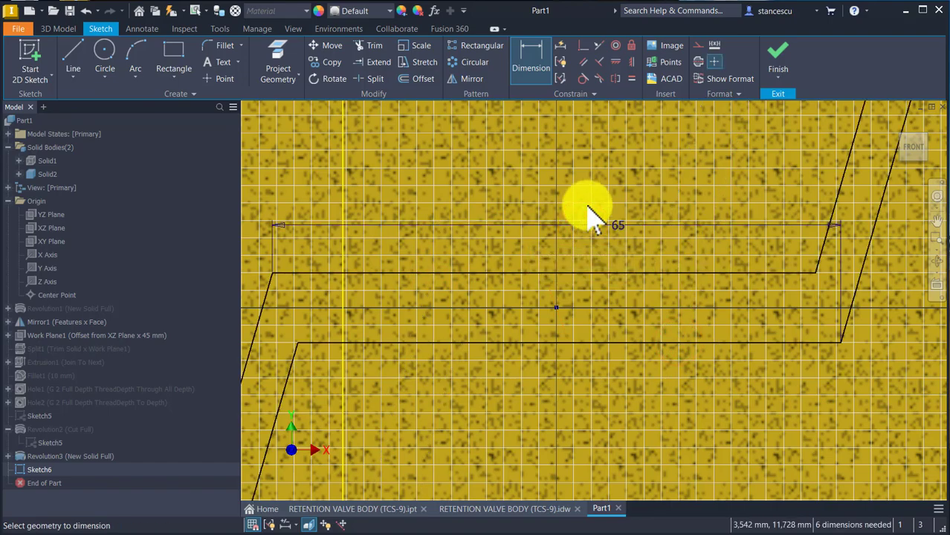
Project the body's lower-left and upper-right curved edges into the sketch, where the sloped lines run out.
middle_click(588, 206)
middle_click(587, 206)
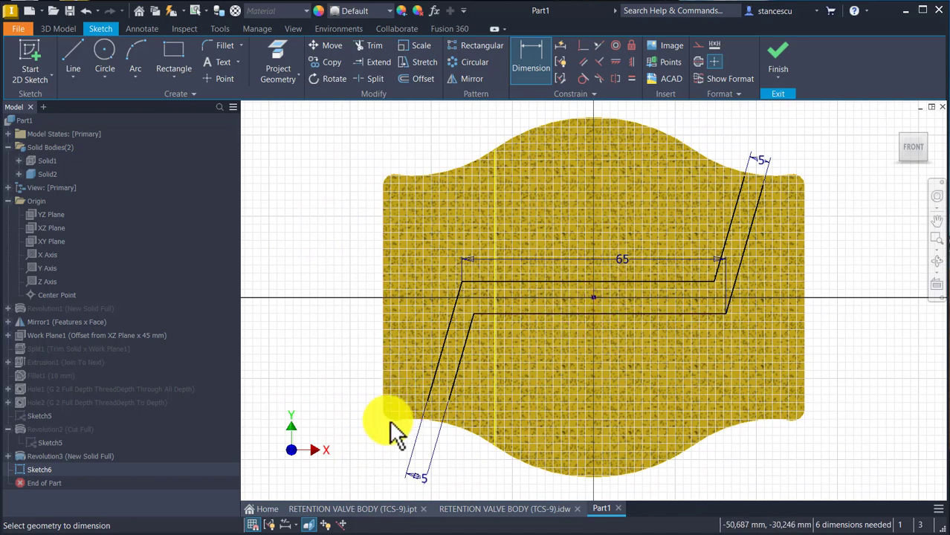
scroll(431, 435, up, 3)
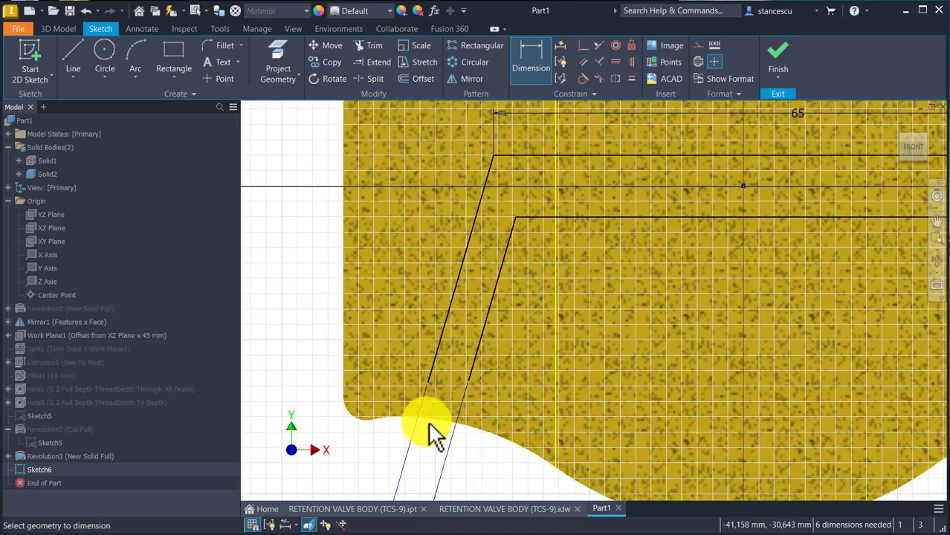
scroll(455, 392, down, 3)
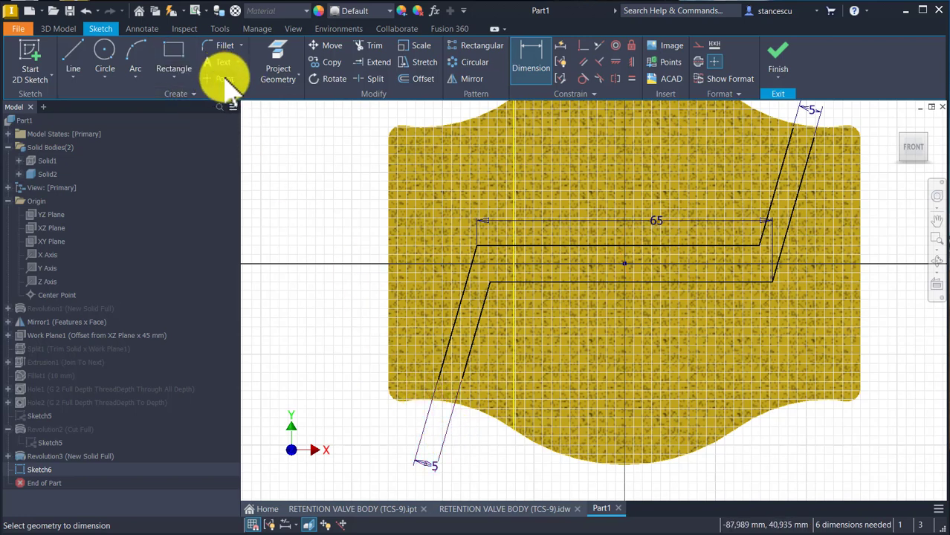
click(275, 58)
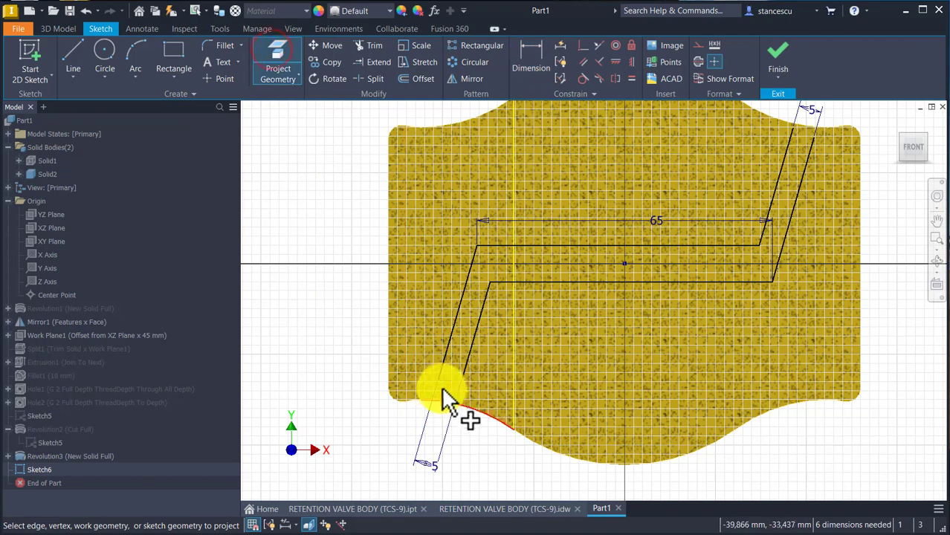
click(441, 399)
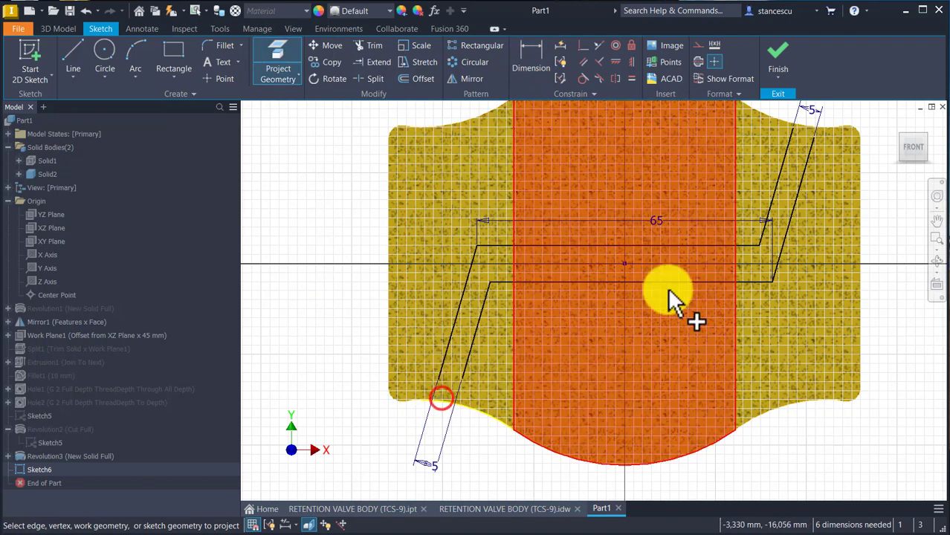
click(783, 117)
Extend the partition profile's four sloped line ends to the projected body edges, at the lower-left and upper-right ends.
scroll(468, 427, up, 2)
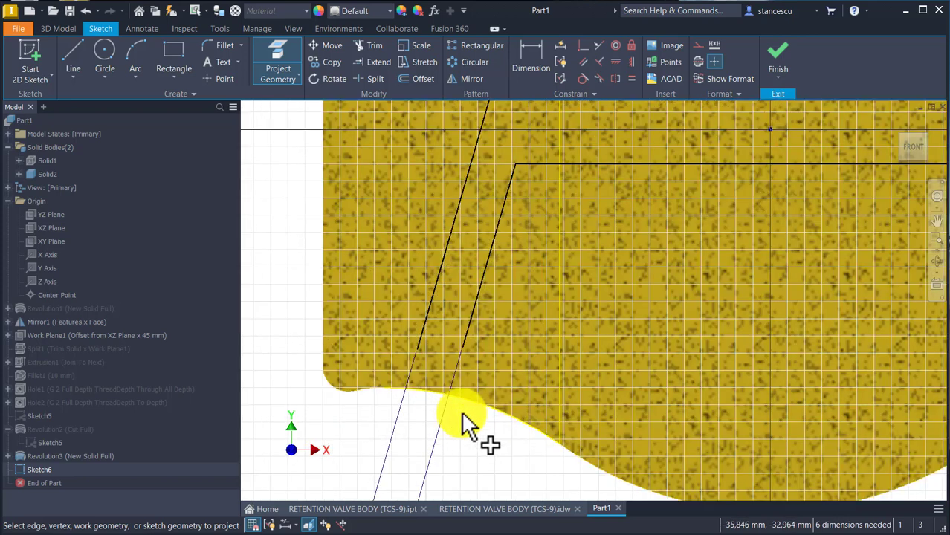
click(389, 61)
click(424, 334)
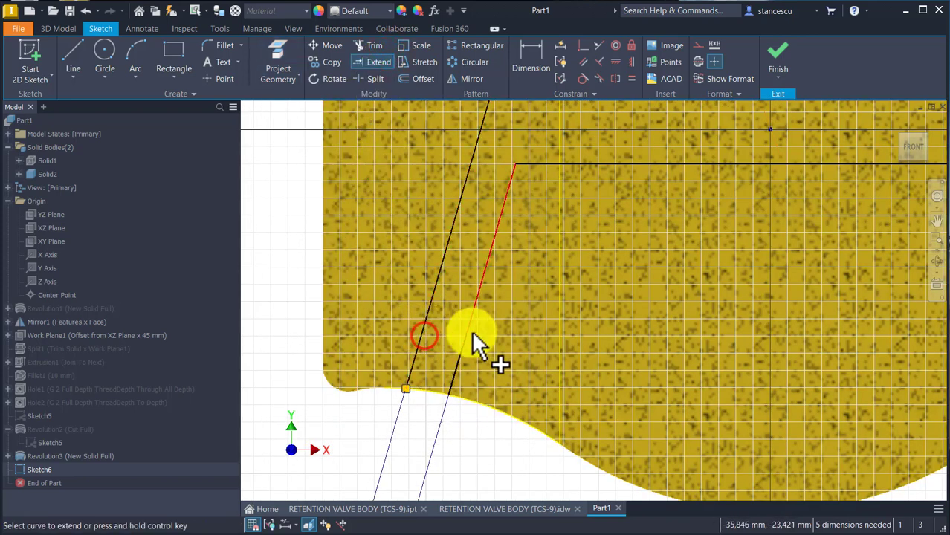
click(467, 331)
middle_drag(742, 240, 644, 463)
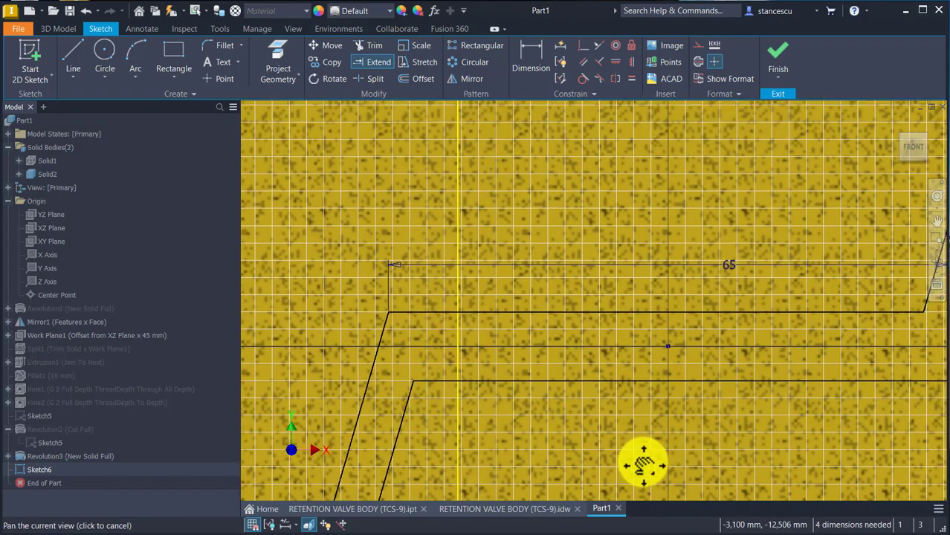
mouse_move(734, 318)
middle_down()
mouse_move(600, 369)
mouse_move(470, 452)
middle_up()
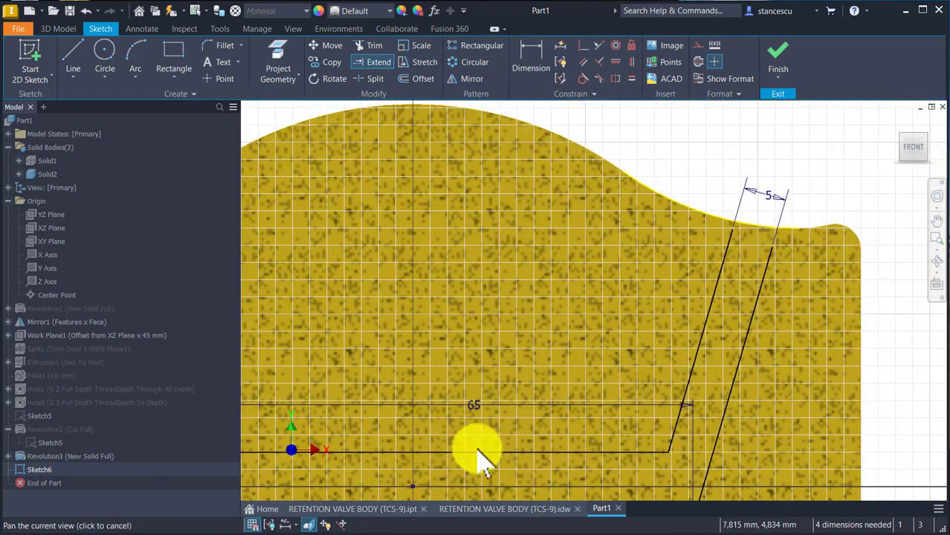
click(711, 285)
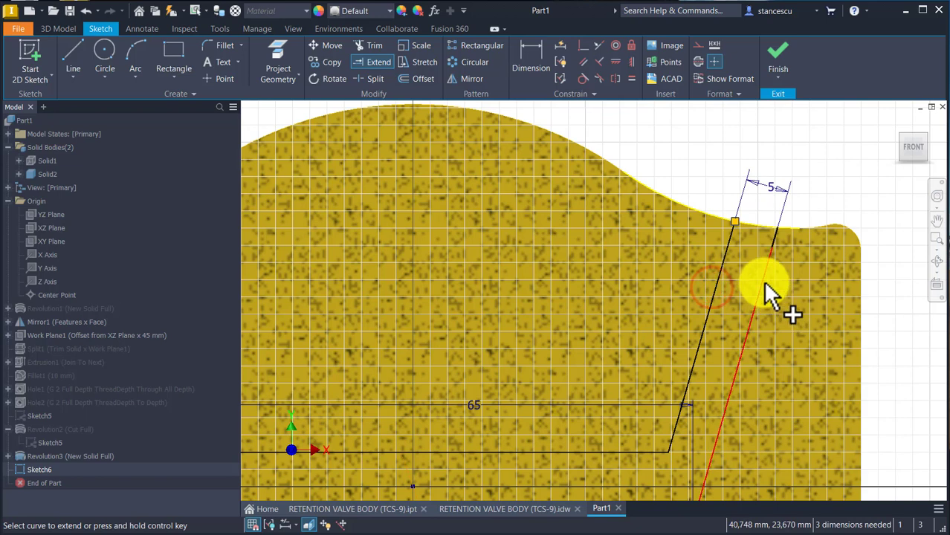
click(769, 269)
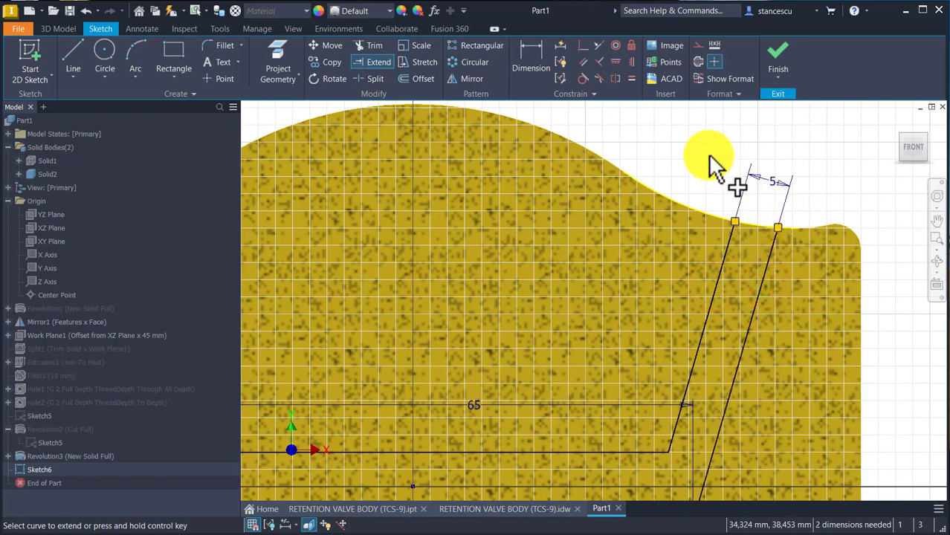
Close the profile's upper-right end with a three-point arc joining both sloped line ends along the projected body edge.
middle_drag(718, 183, 506, 234)
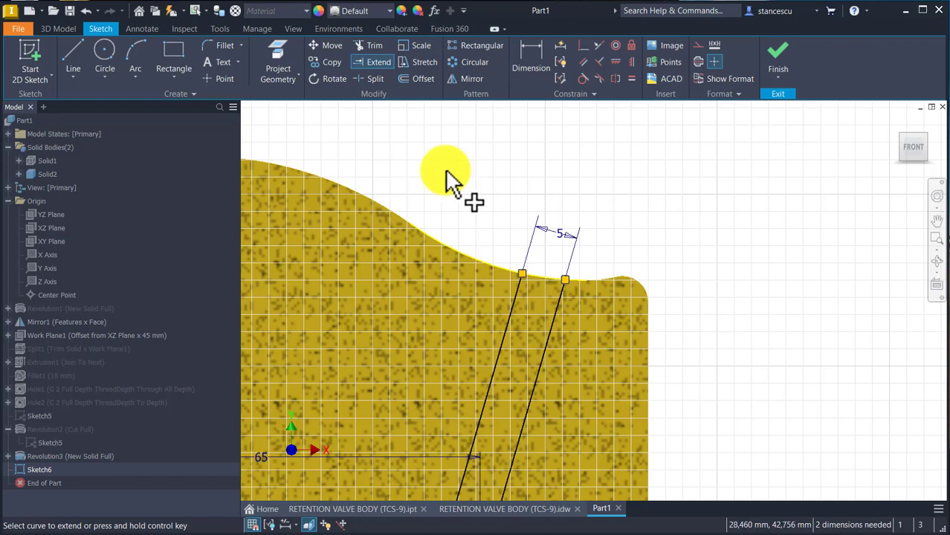
click(135, 55)
scroll(513, 270, up, 5)
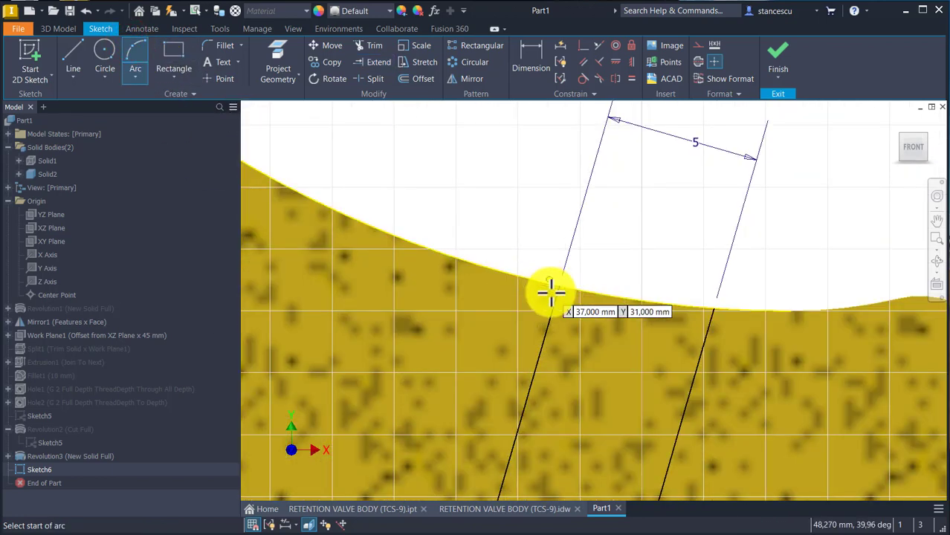
click(560, 285)
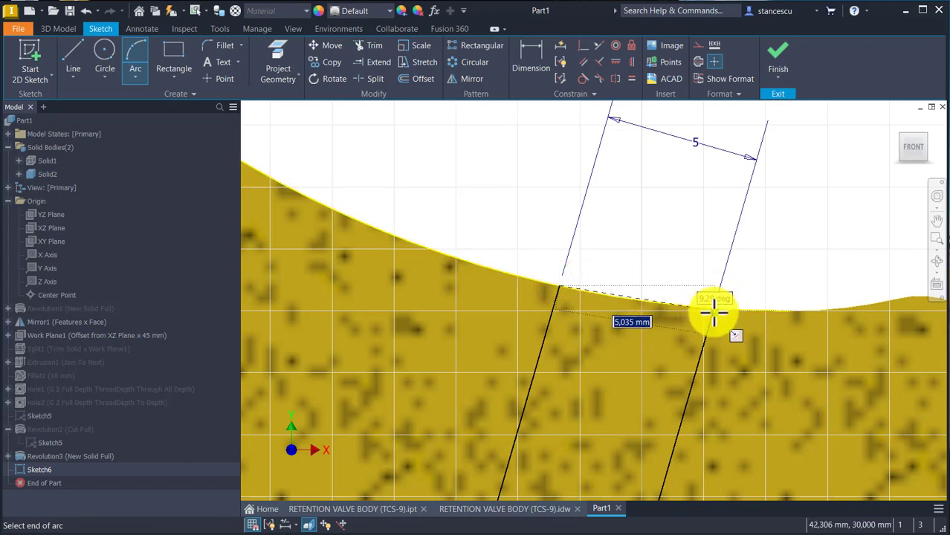
click(713, 311)
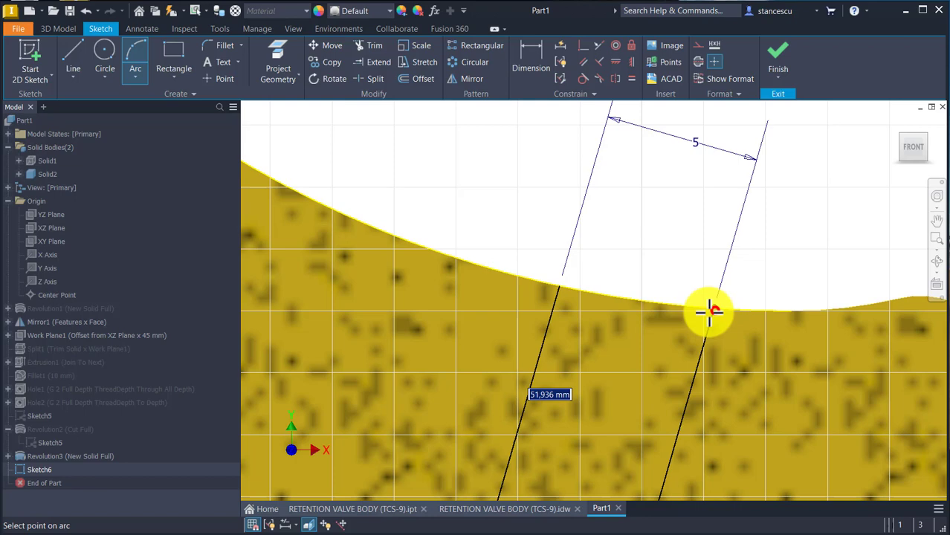
click(648, 302)
scroll(642, 339, up, 5)
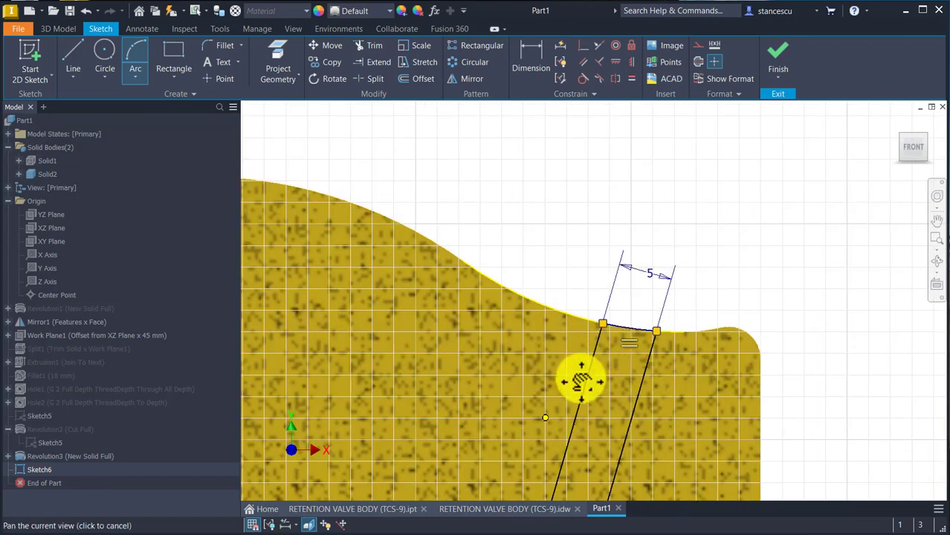
Close the profile's lower-left end with a three-point arc joining both sloped line ends along the projected body edge.
scroll(829, 159, down, 3)
scroll(555, 278, up, 3)
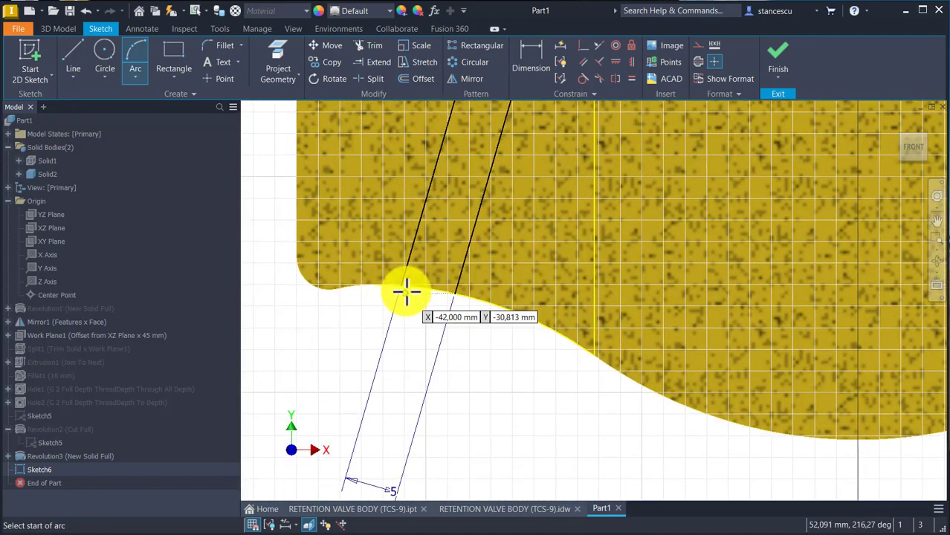
click(403, 283)
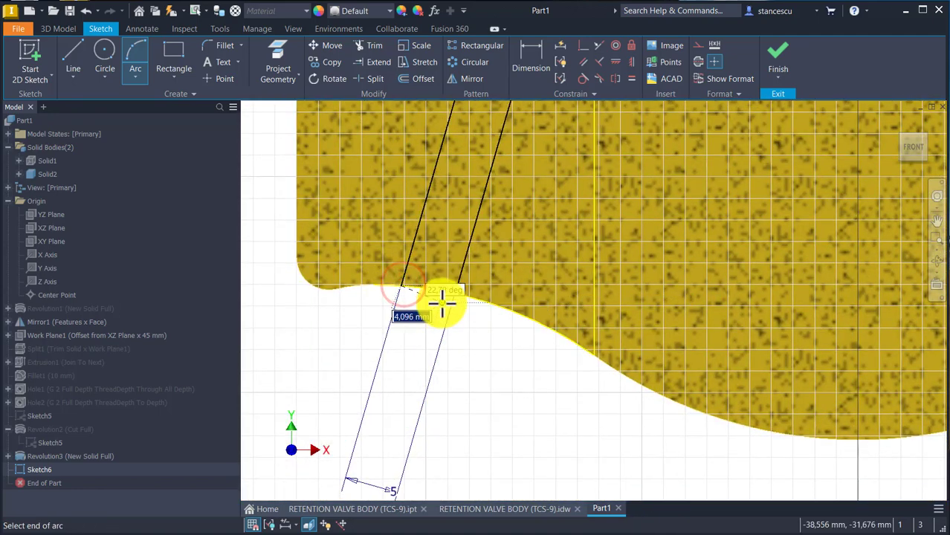
scroll(441, 304, up, 2)
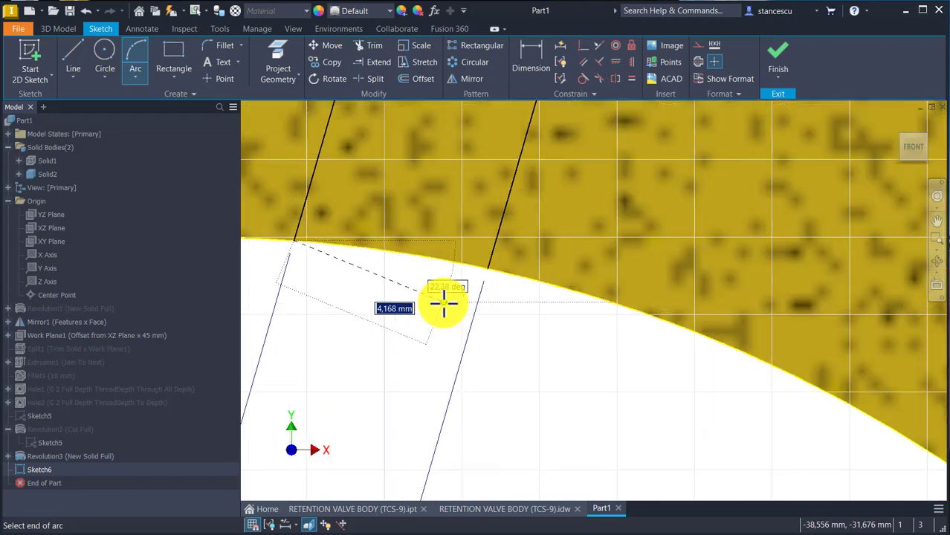
click(485, 271)
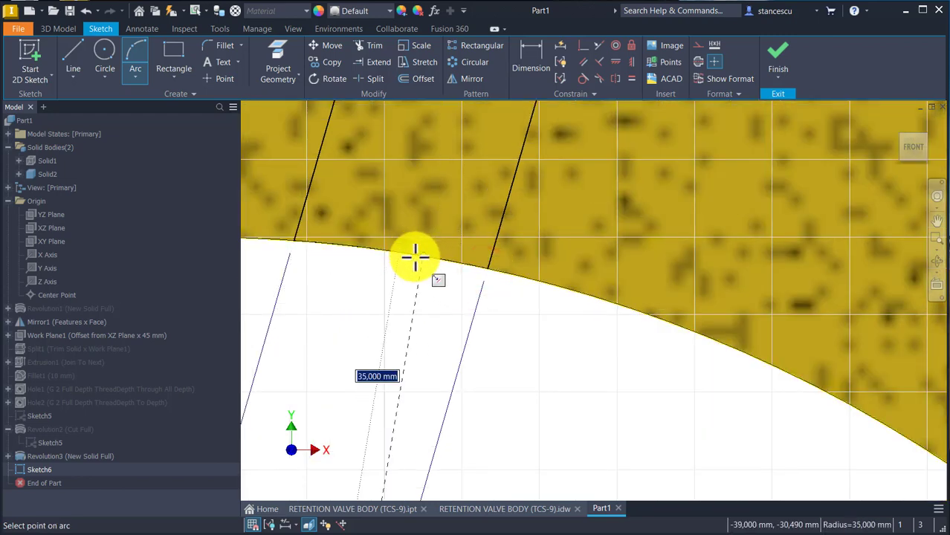
click(414, 256)
scroll(428, 350, up, 2)
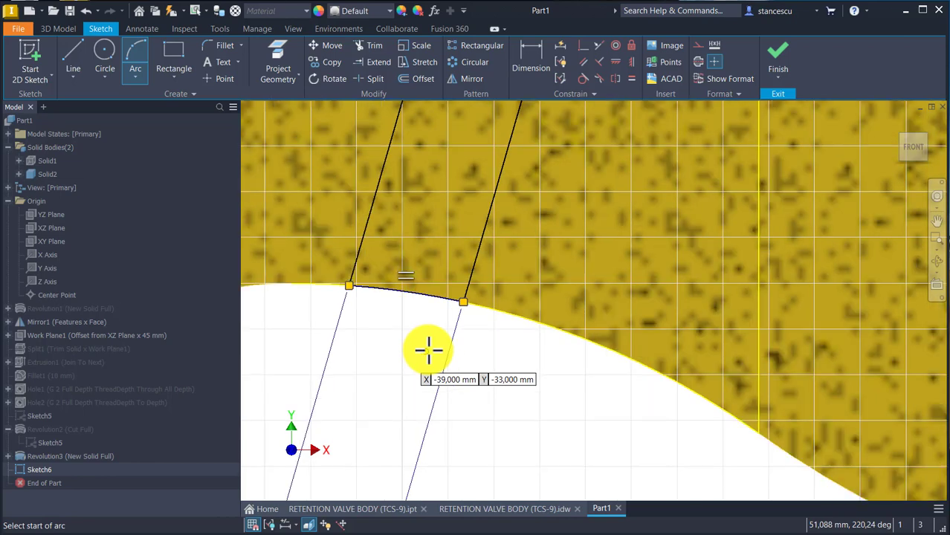
Dimension the horizontal offset between the outer left sloped line's lower end and its upper corner as 7 mm.
scroll(613, 321, down, 4)
middle_drag(612, 319, 613, 388)
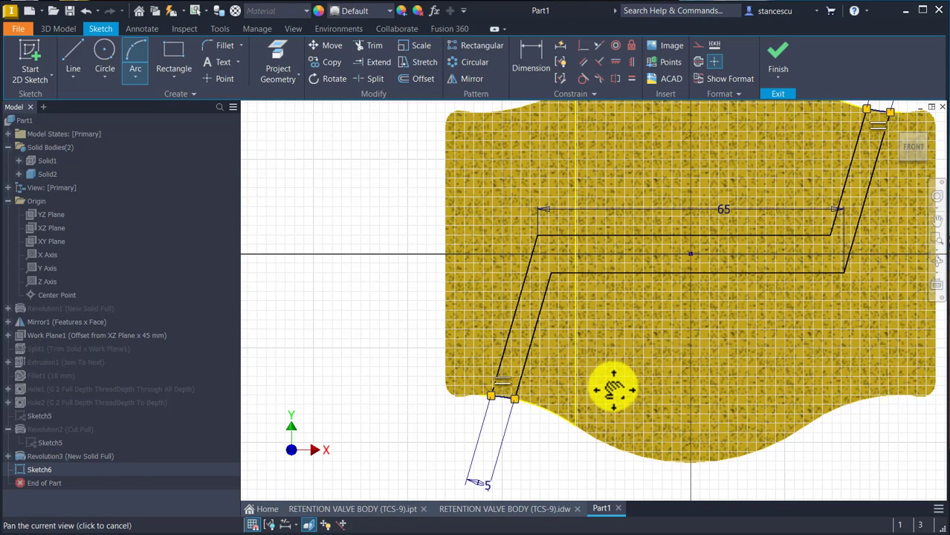
click(530, 53)
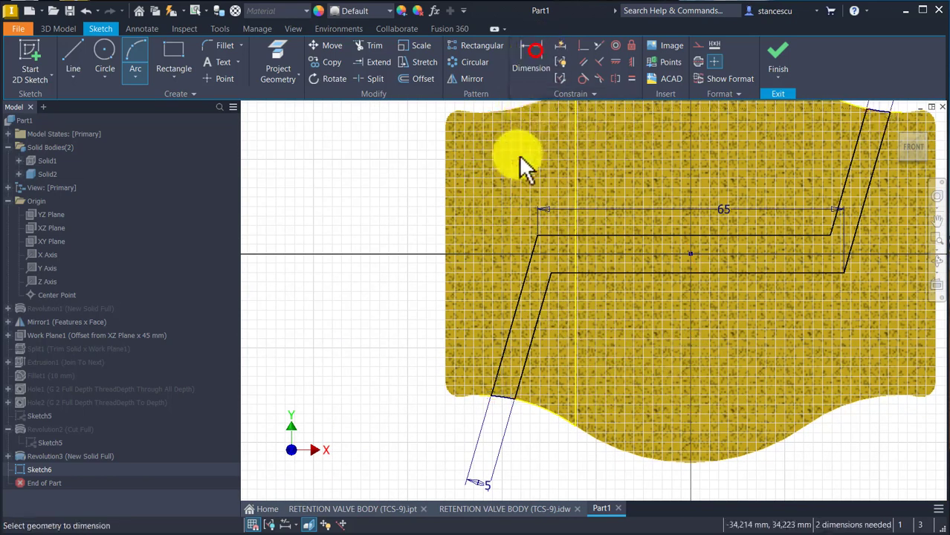
click(489, 394)
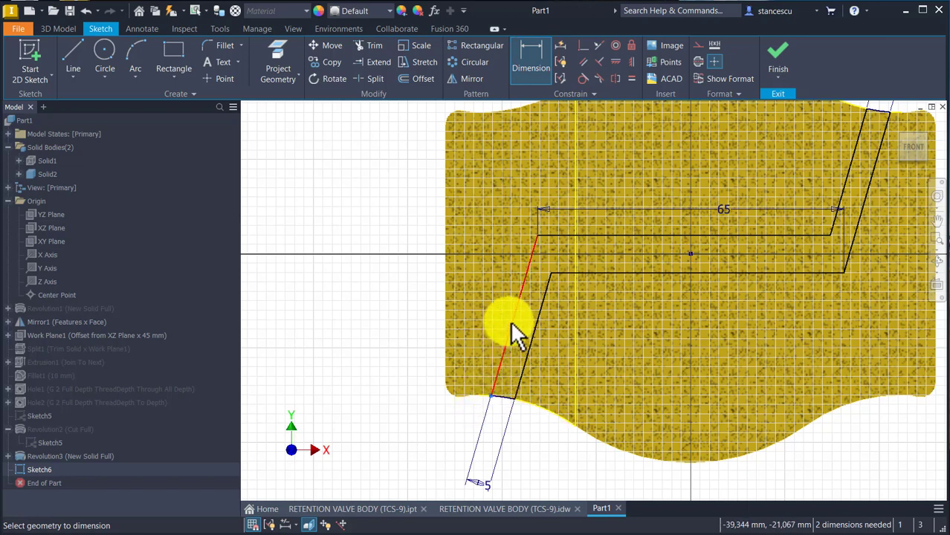
click(536, 233)
click(512, 202)
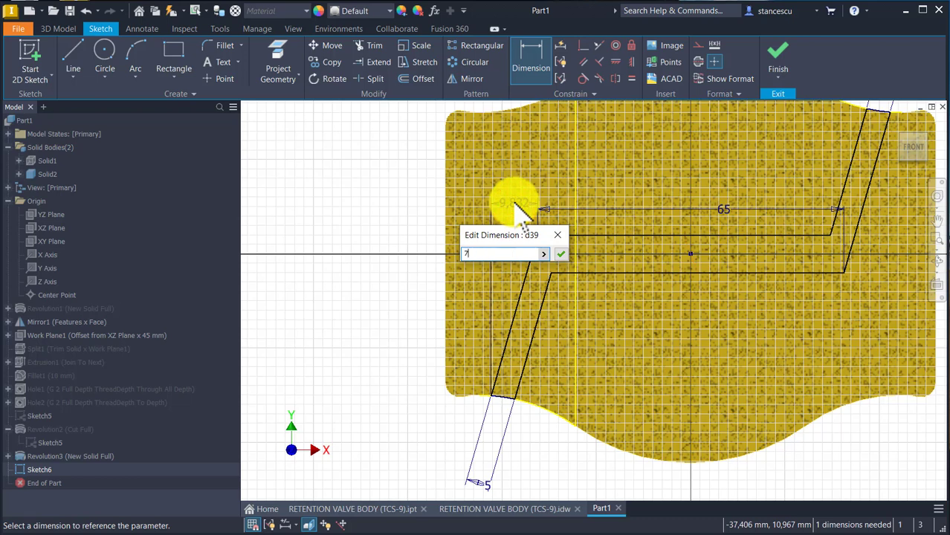
text(7)
key(Return)
Dimension the vertical distance between the profile's two long horizontal lines as 9 mm.
click(774, 208)
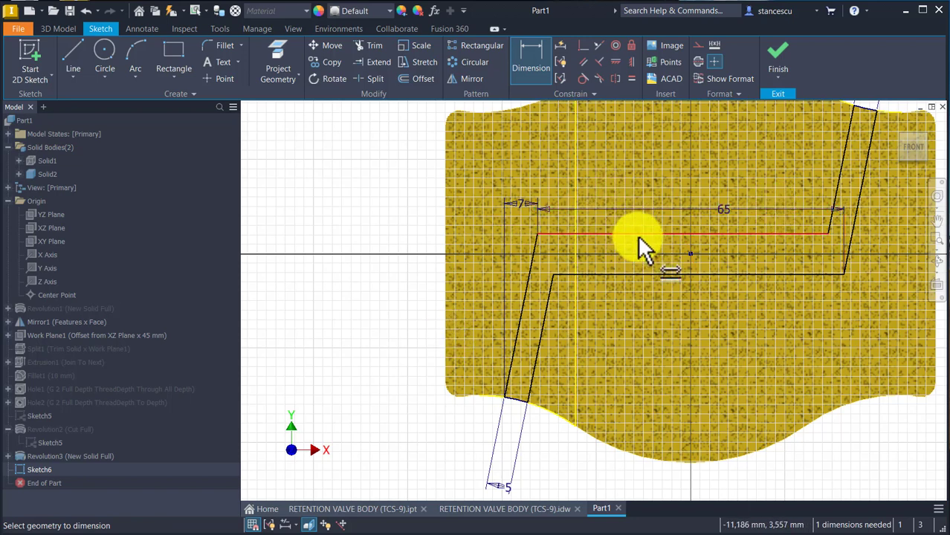
click(638, 273)
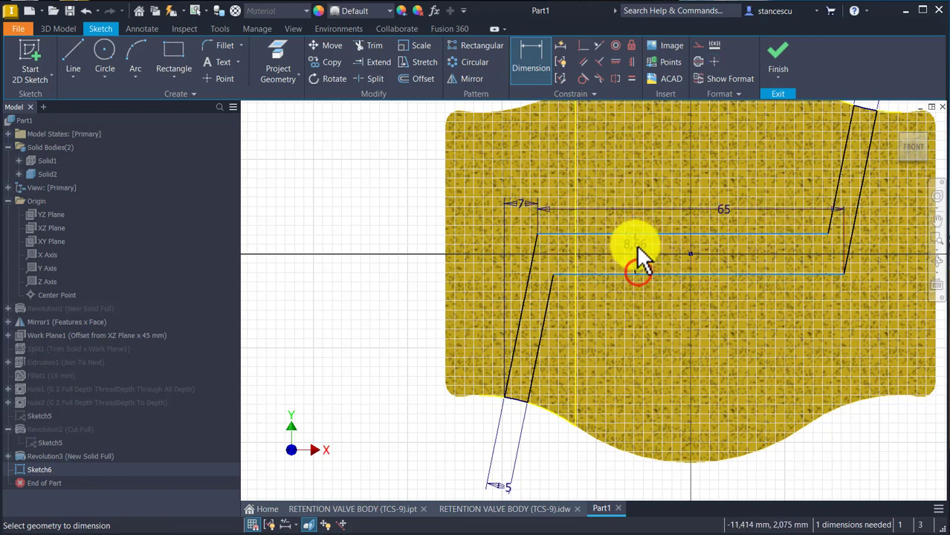
click(636, 250)
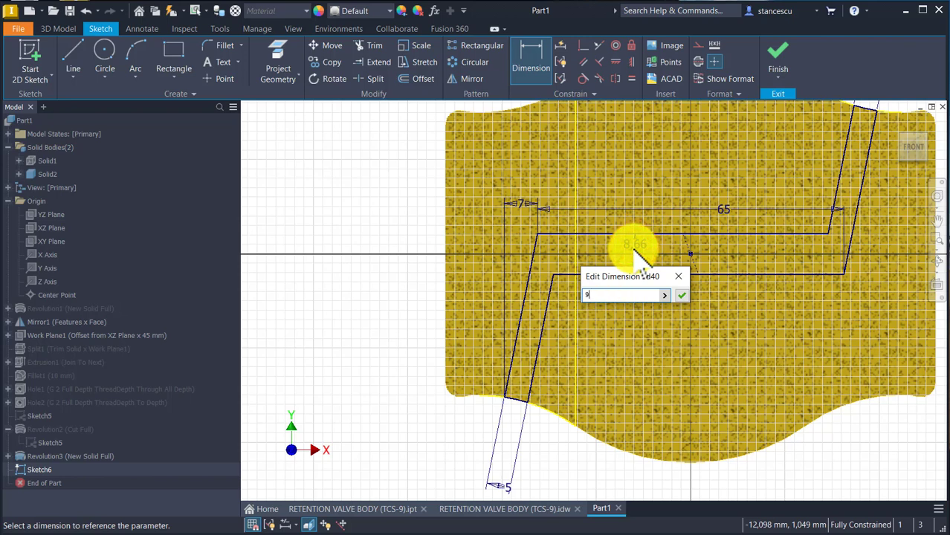
key(Return)
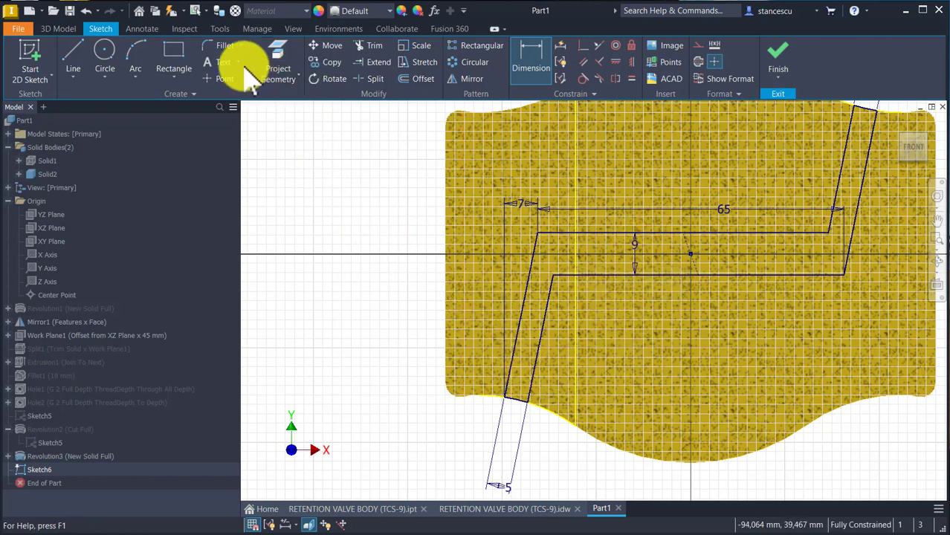
Round the profile's two outer corners, upper left and lower right, with 9 mm sketch fillets.
click(221, 49)
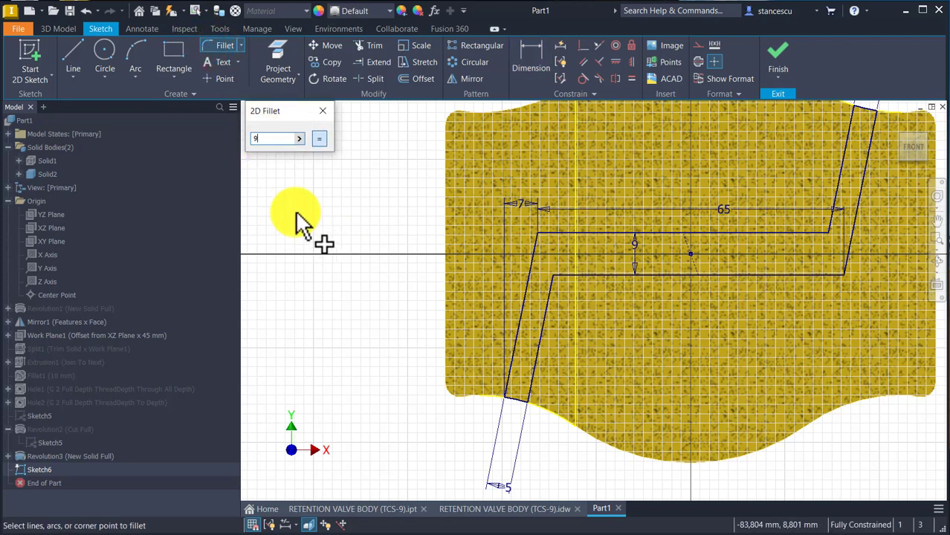
text(9)
click(546, 235)
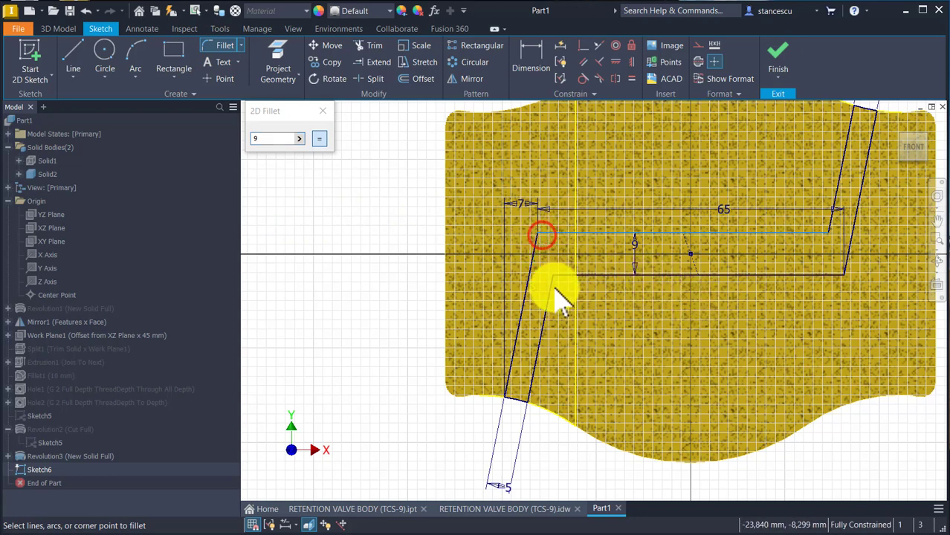
click(540, 235)
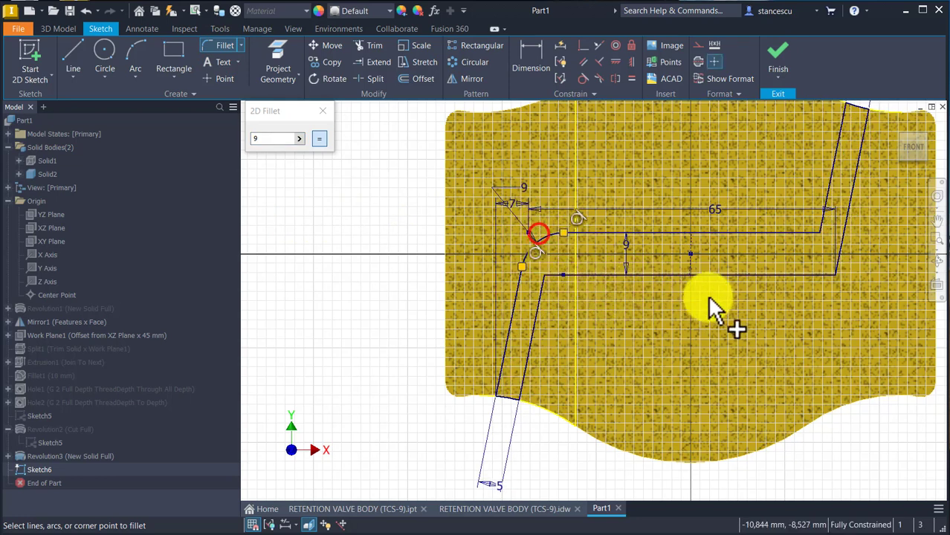
click(834, 274)
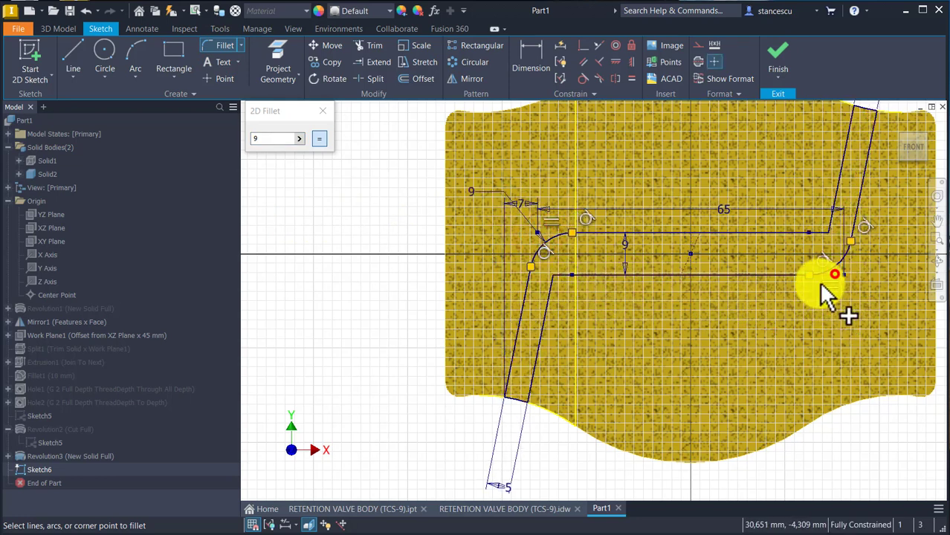
Round the profile's two inner corners, lower left and upper right, with 4 mm sketch fillets.
click(272, 139)
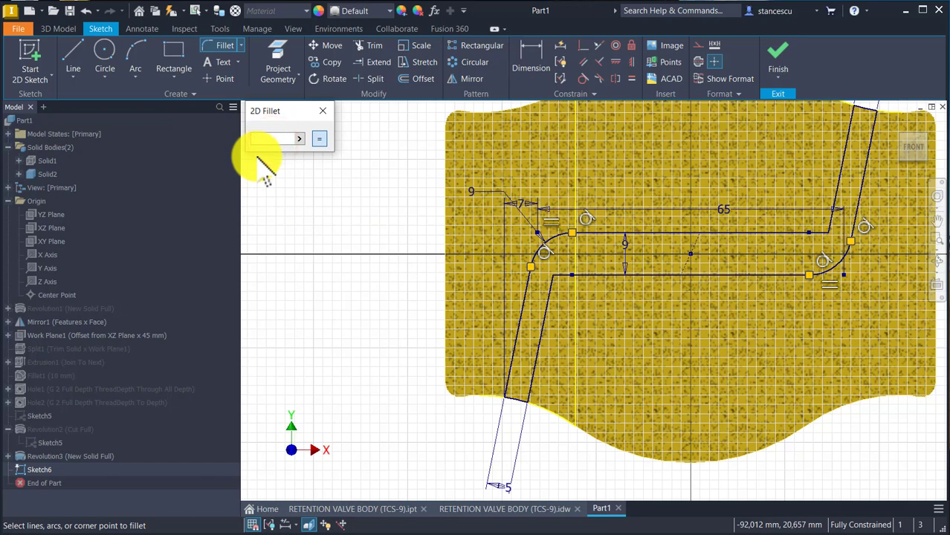
text(4)
key(Return)
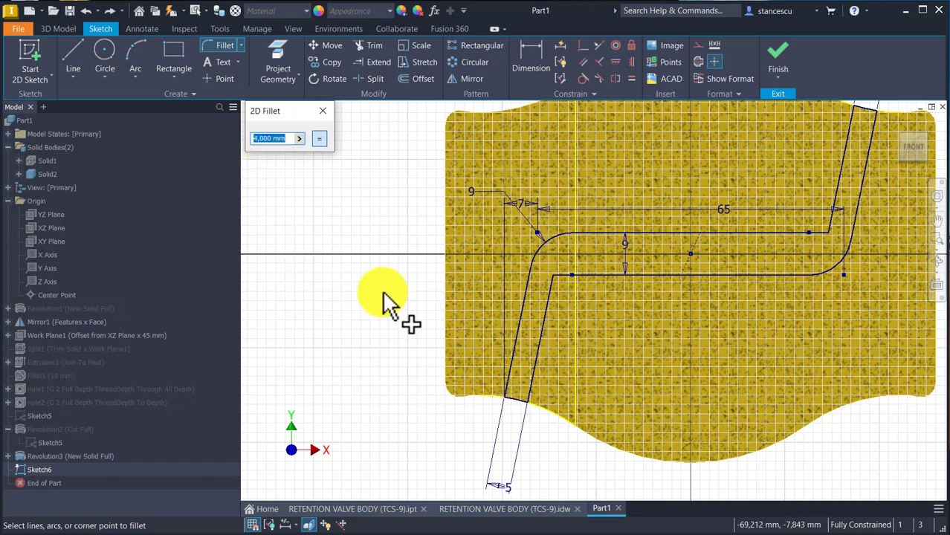
click(550, 295)
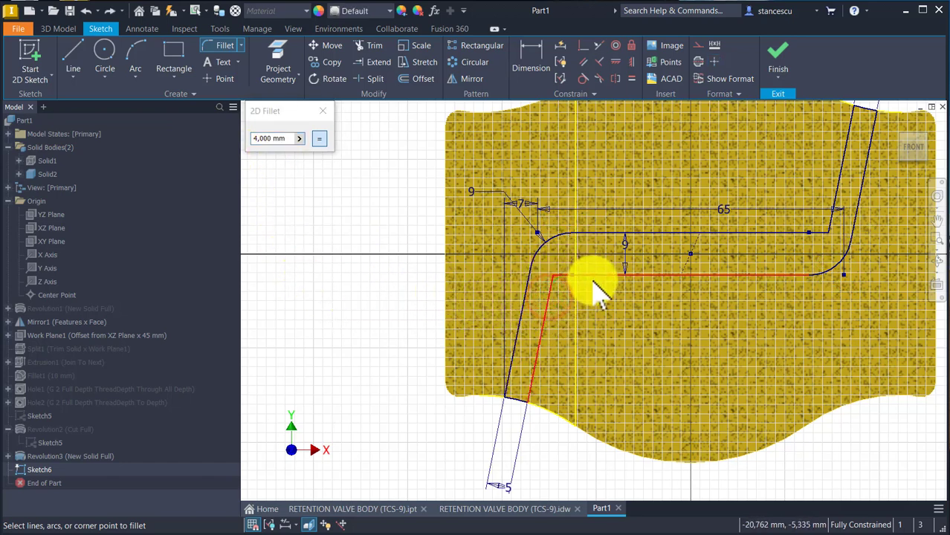
click(592, 277)
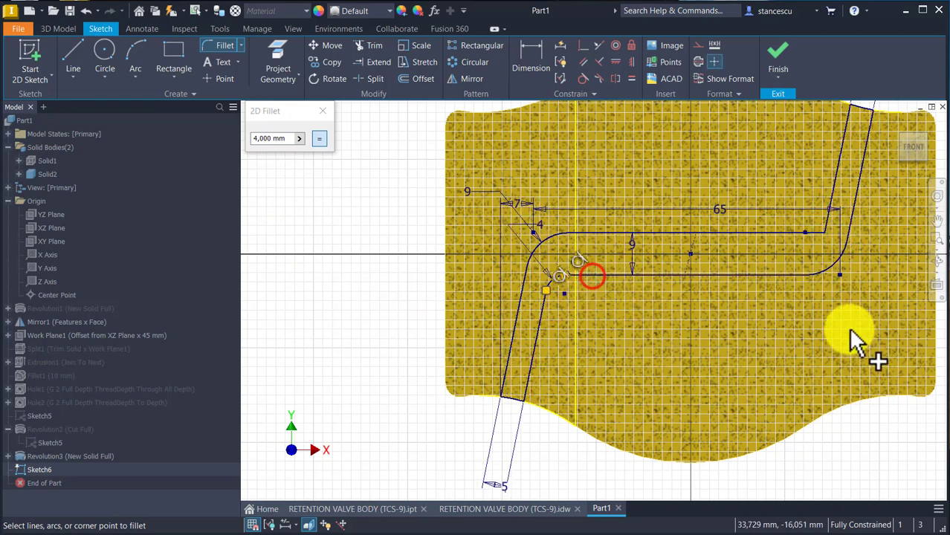
click(786, 231)
click(833, 187)
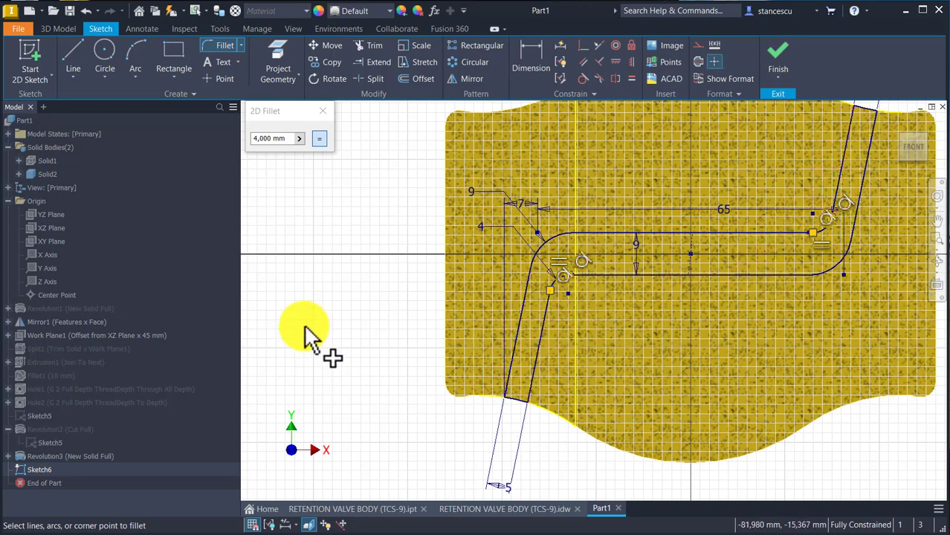
Extrude the Z-shaped profile symmetrically with a Through All extent, keeping only its intersection with the inner solid.
click(778, 54)
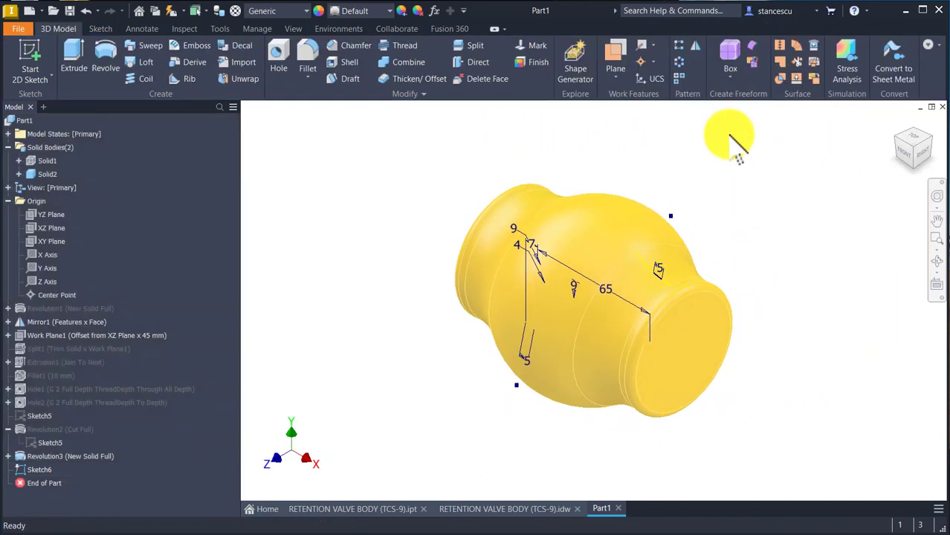
click(73, 49)
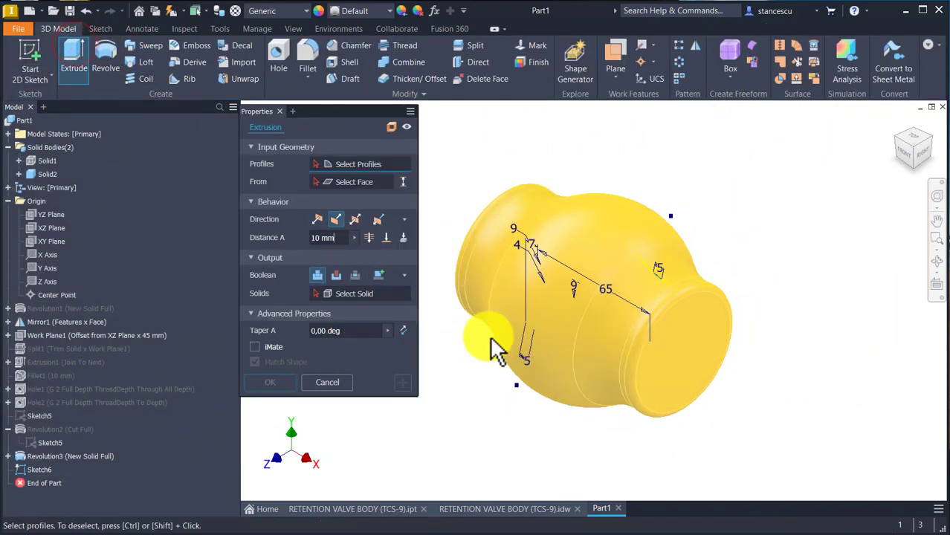
click(585, 297)
click(585, 285)
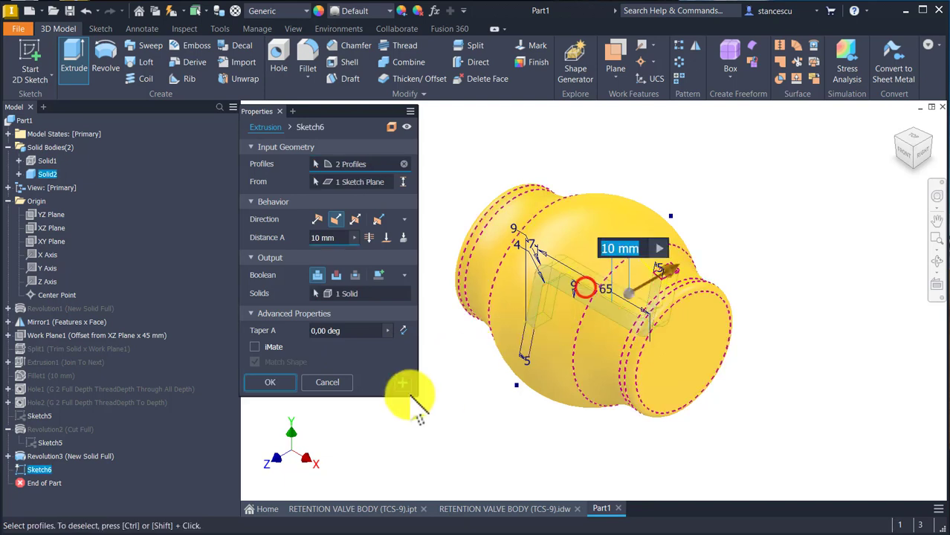
click(356, 217)
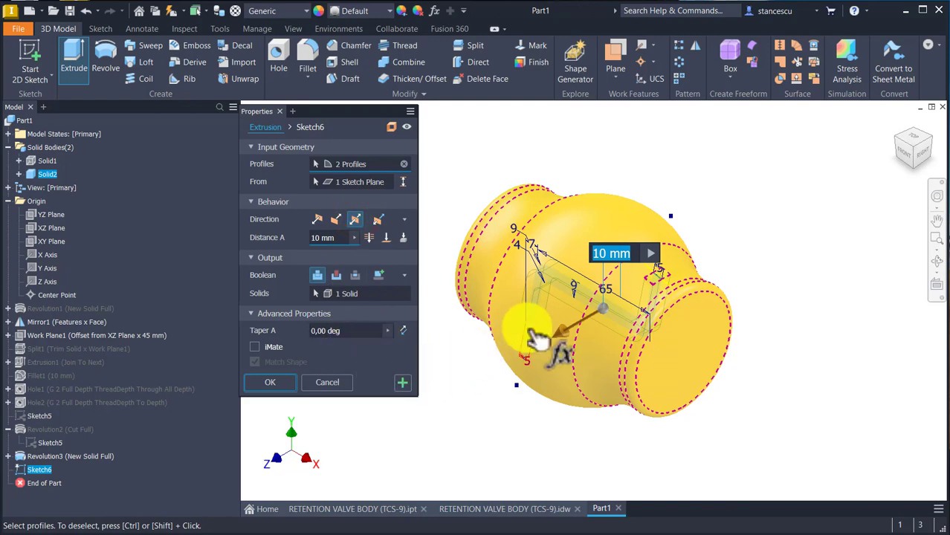
drag(563, 344, 416, 407)
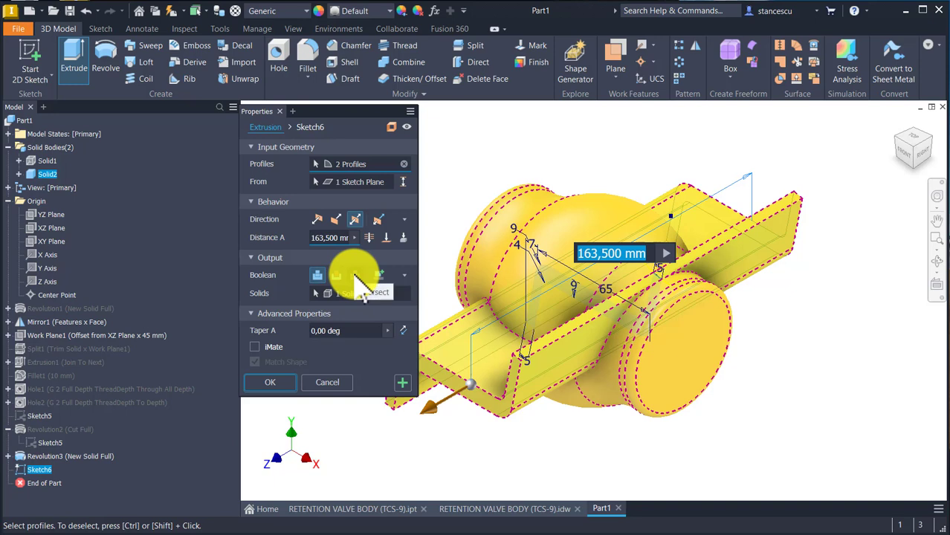
click(367, 237)
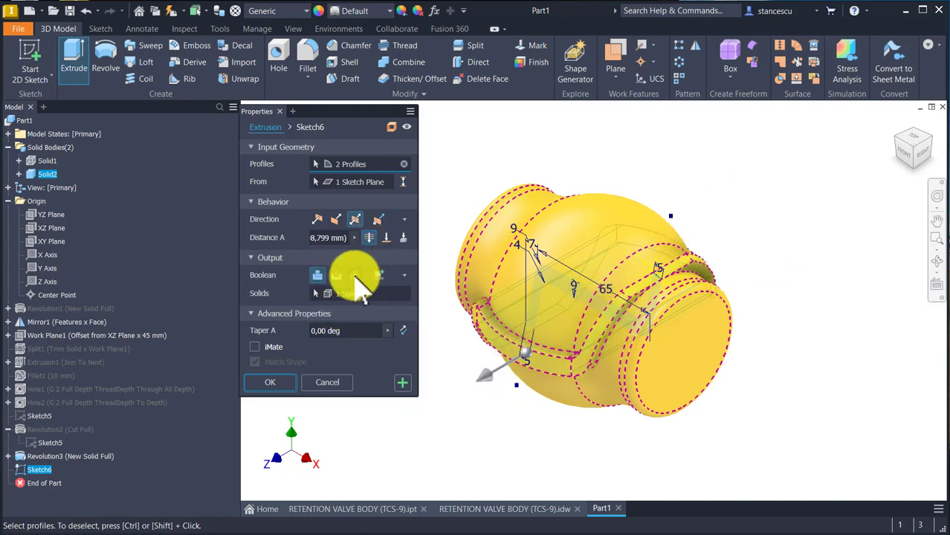
click(354, 276)
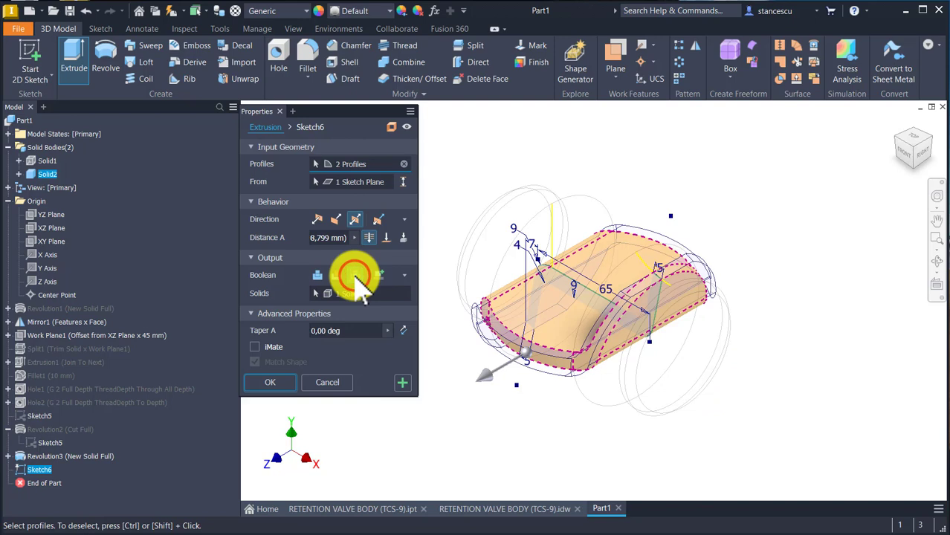
click(261, 384)
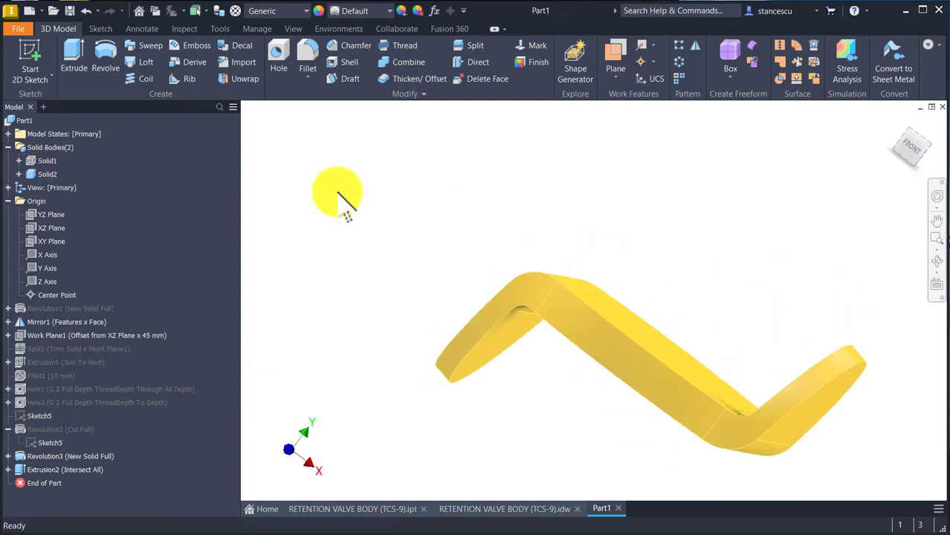
Turn the visibility of the hidden valve body solid back on.
key(F6)
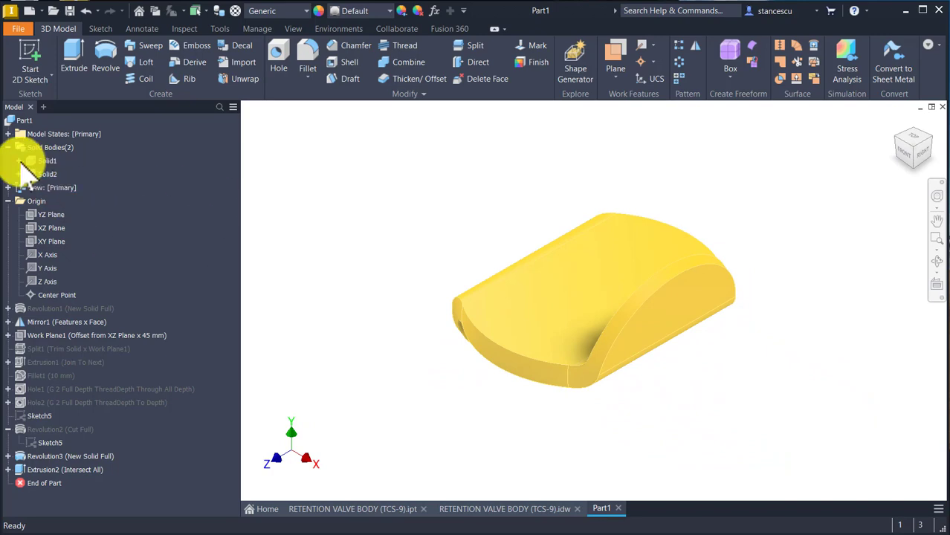
right_click(38, 160)
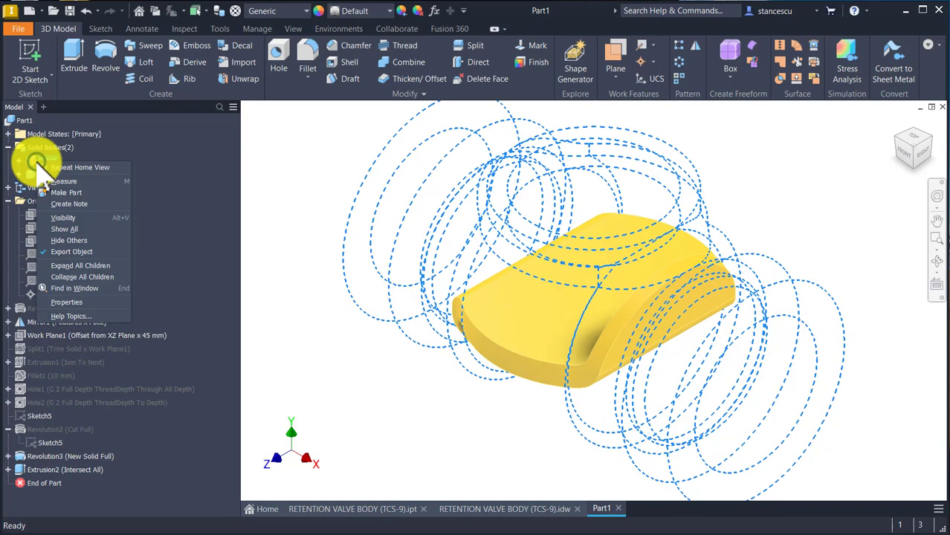
click(84, 217)
click(283, 186)
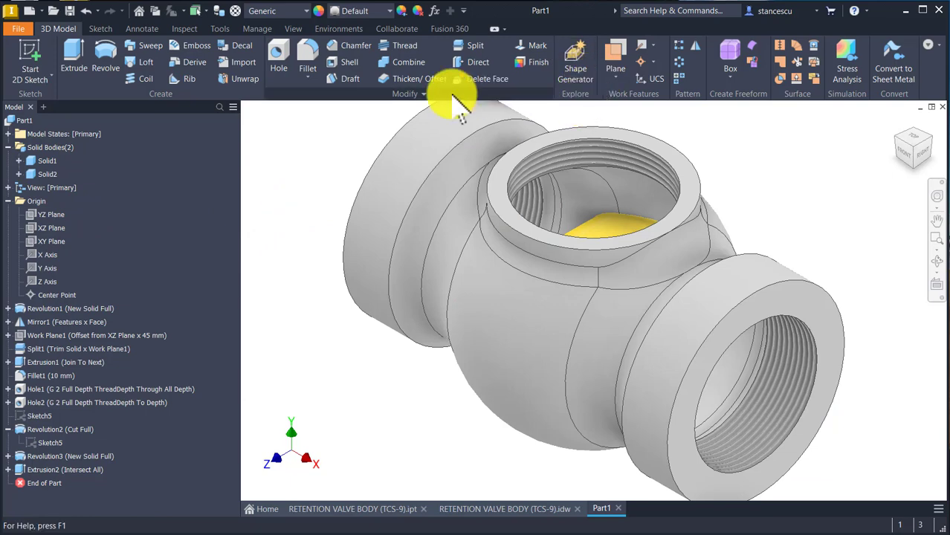
Combine the valve body as base with the partition wall as tool body, using the Join operation.
click(395, 63)
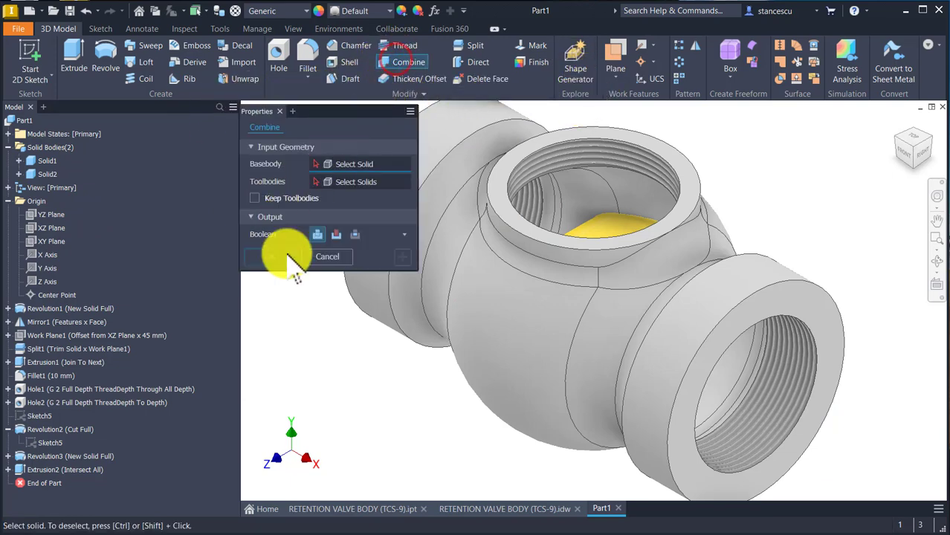
click(476, 305)
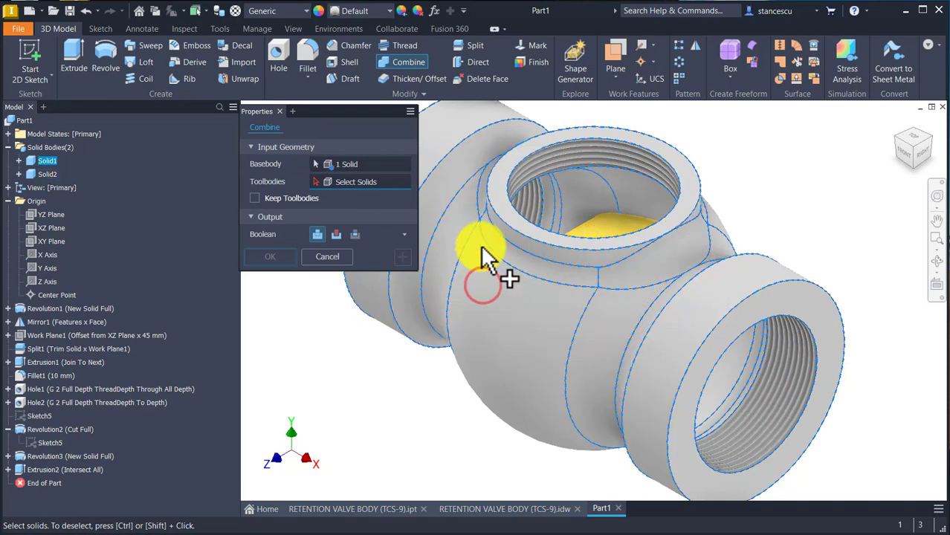
click(595, 226)
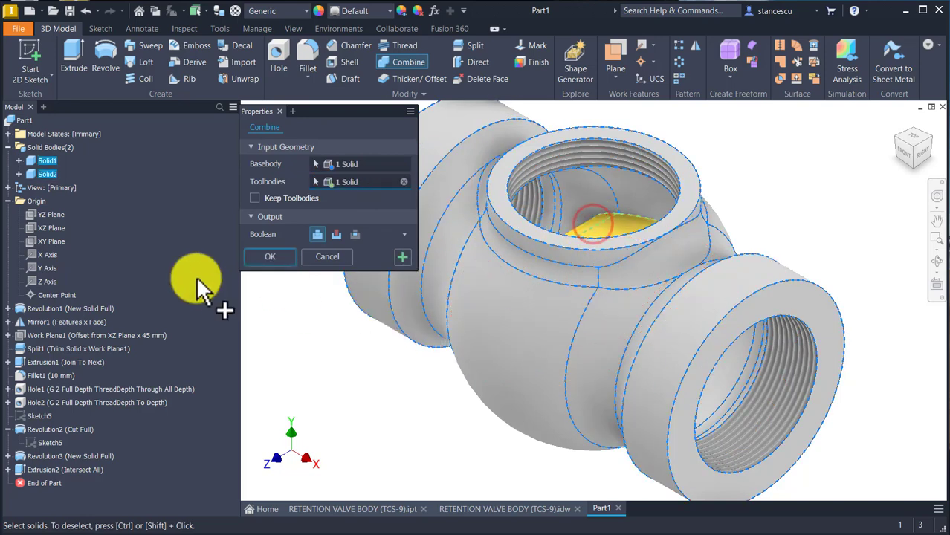
click(271, 256)
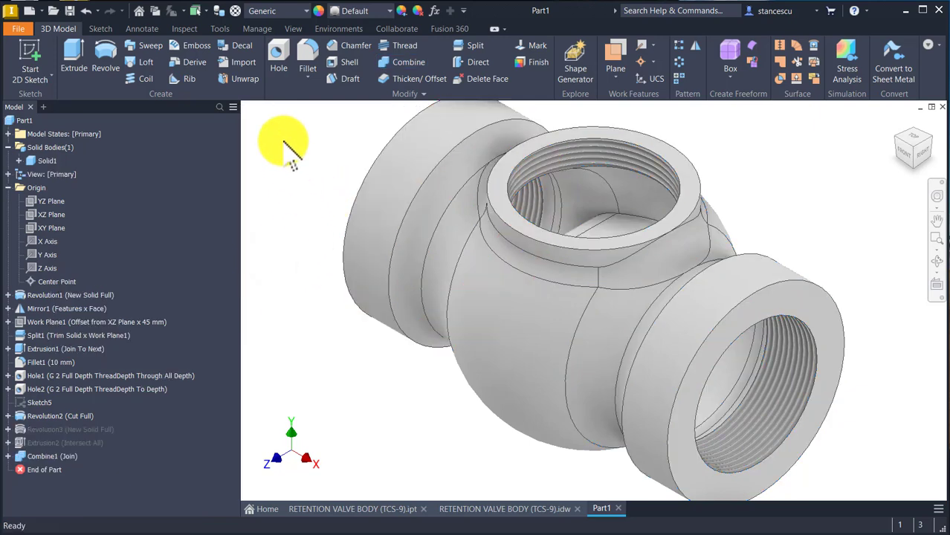
key(F6)
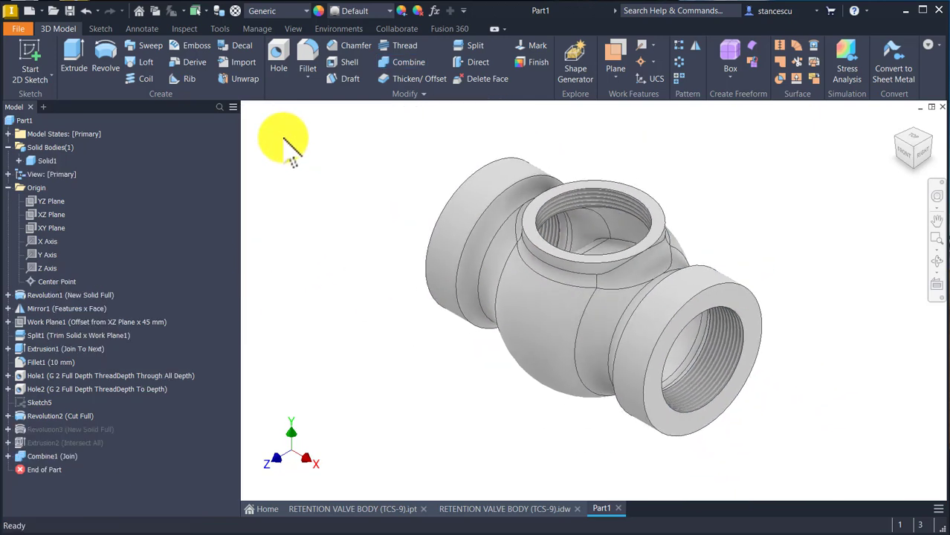
Fillet the edges where both sides of the partition wall meet the valve body's inner surface with a 10 mm radius.
click(494, 509)
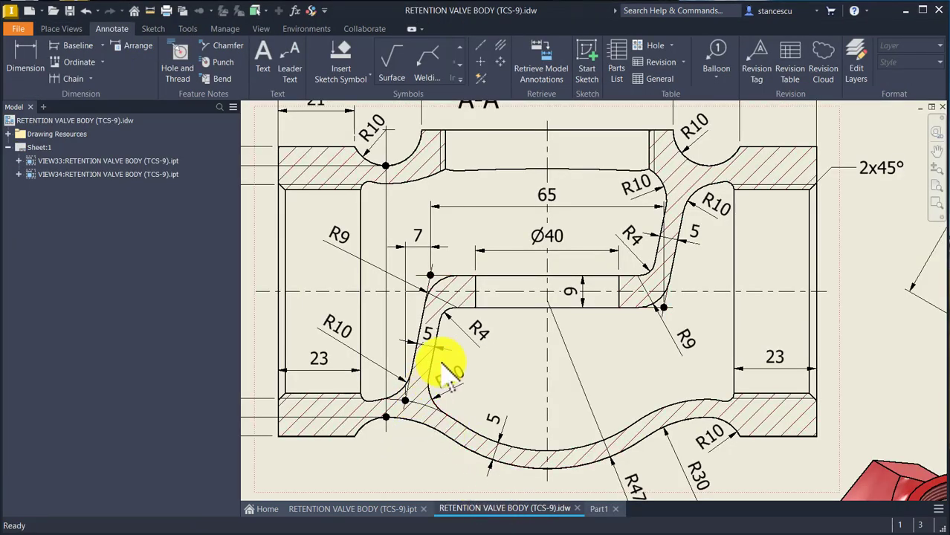
drag(447, 381, 431, 378)
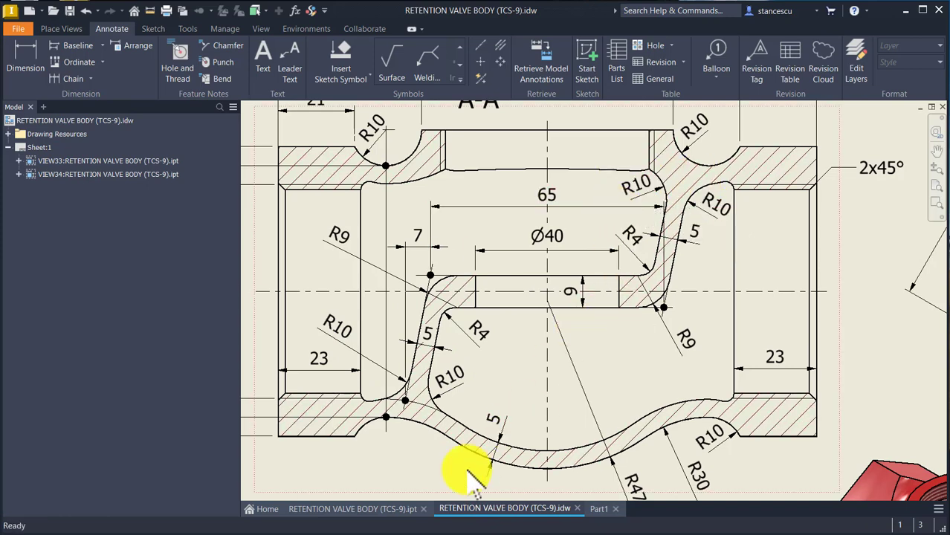
click(599, 508)
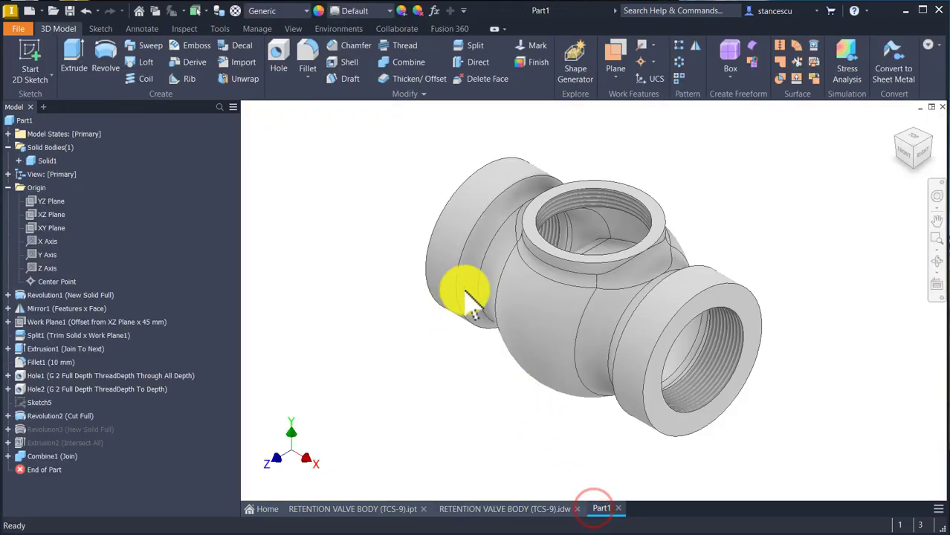
click(632, 237)
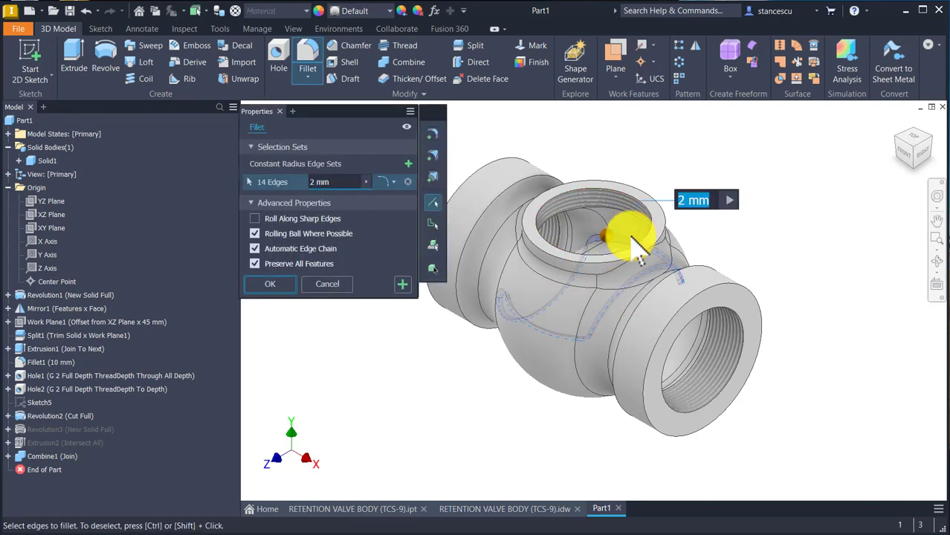
key(Return)
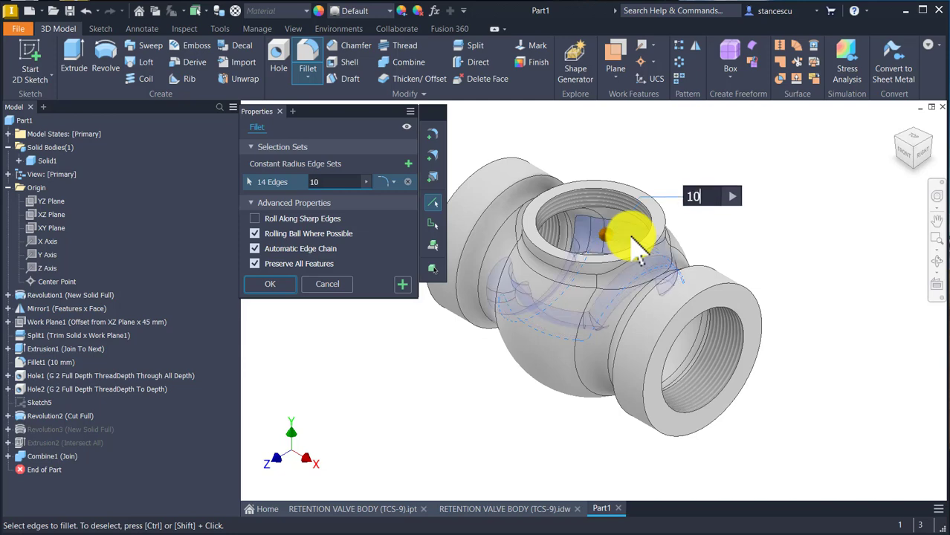
shift+middle_drag(759, 365, 706, 313)
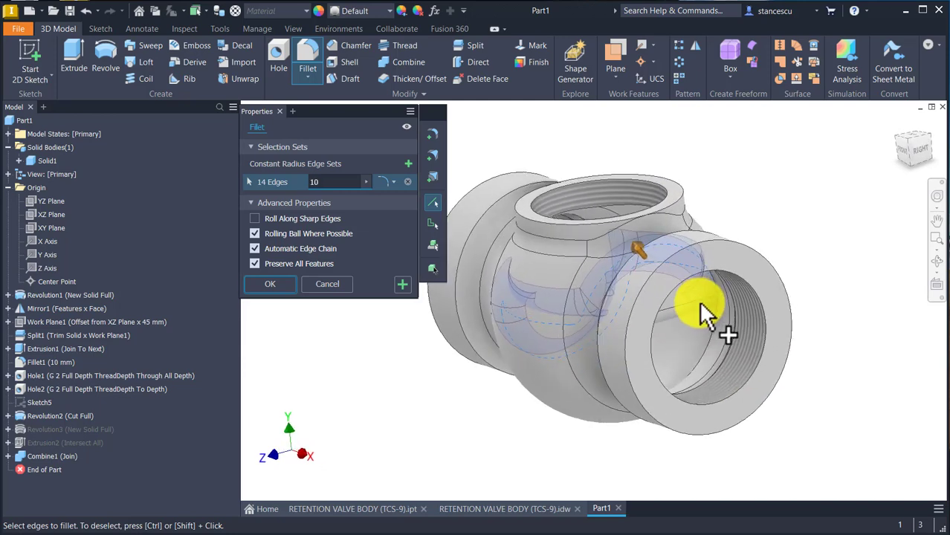
click(718, 291)
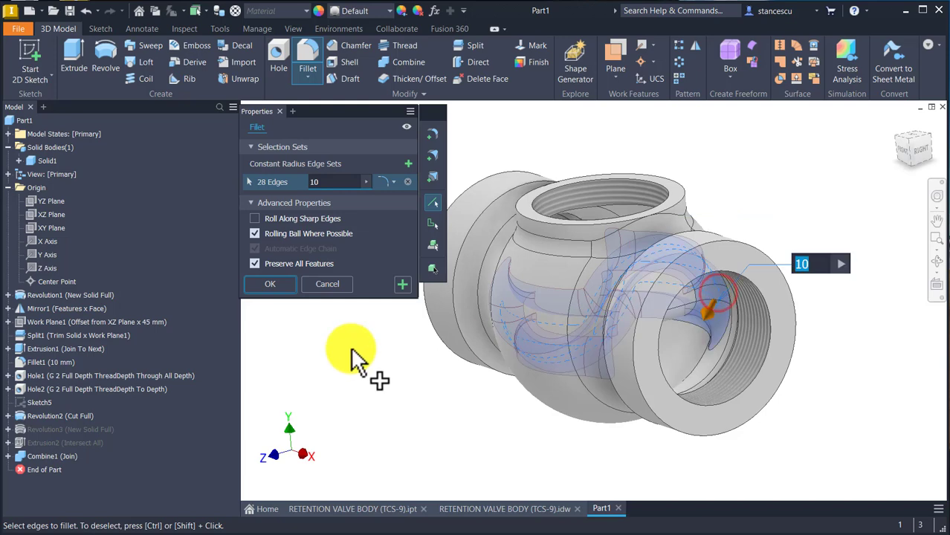
click(282, 286)
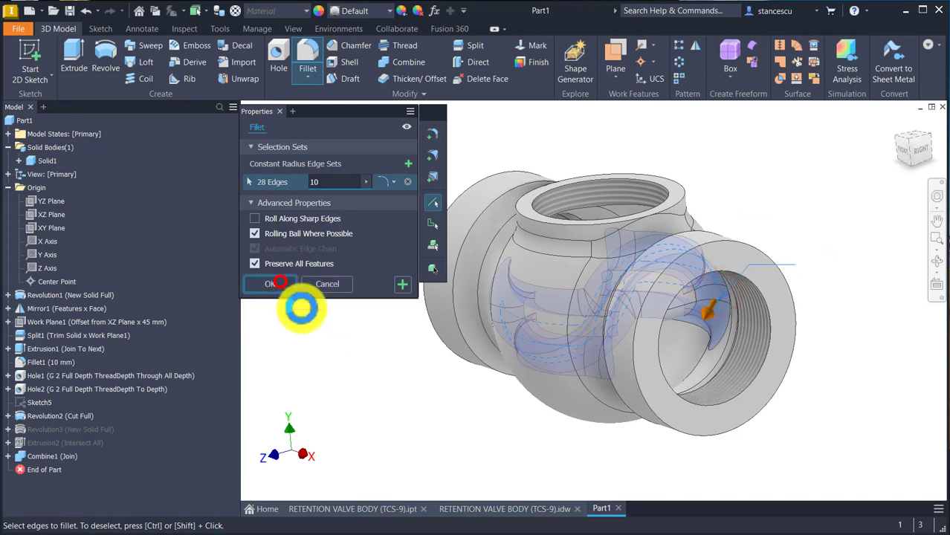
key(F6)
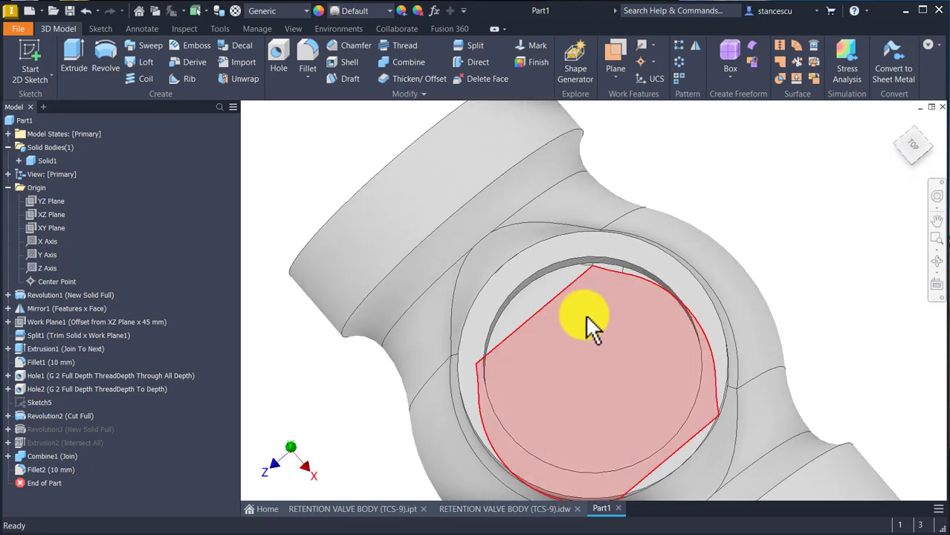
Place a hole on the upper neck's ring face, concentric with its circular outer edge.
click(501, 510)
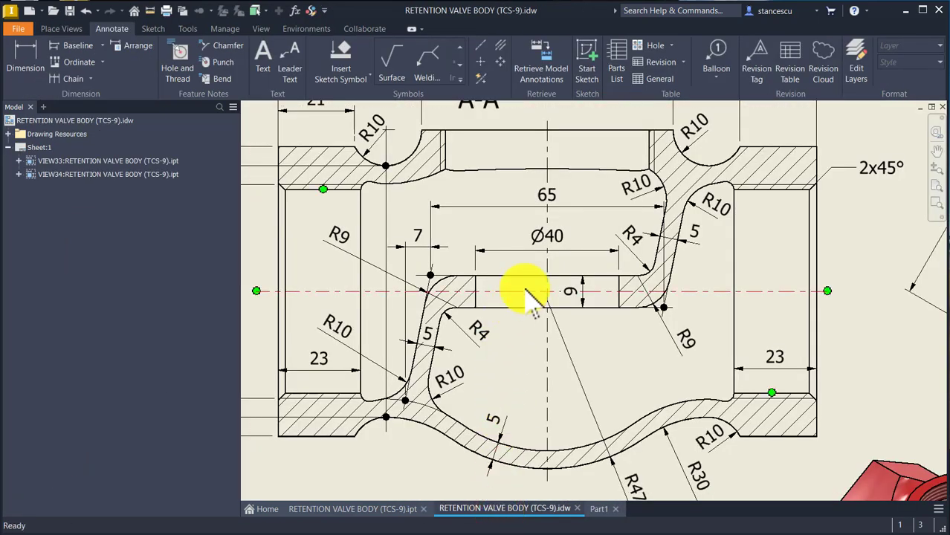
drag(546, 261, 540, 290)
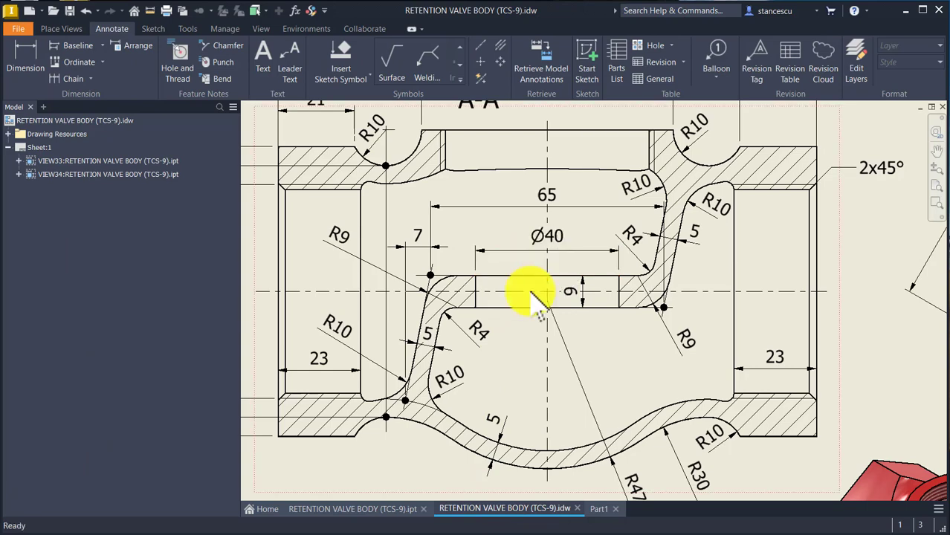
click(603, 509)
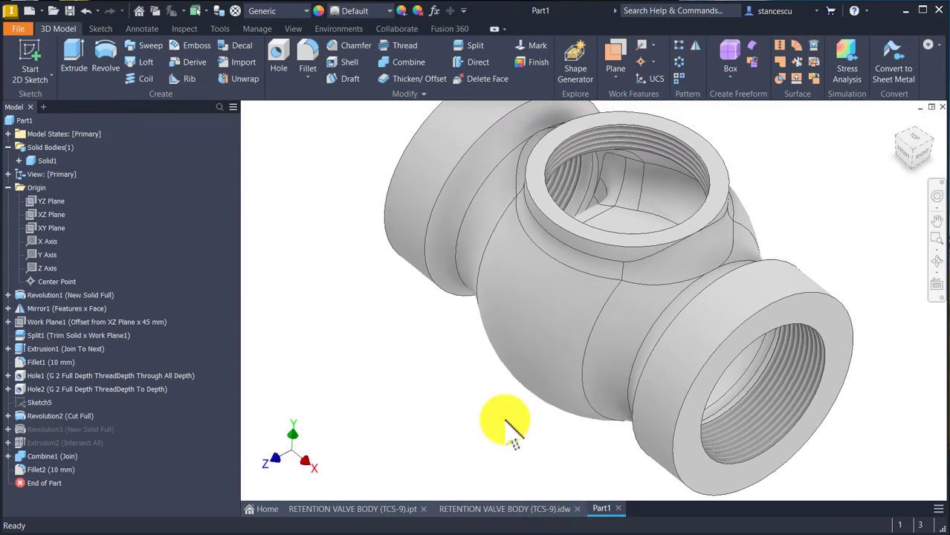
click(276, 61)
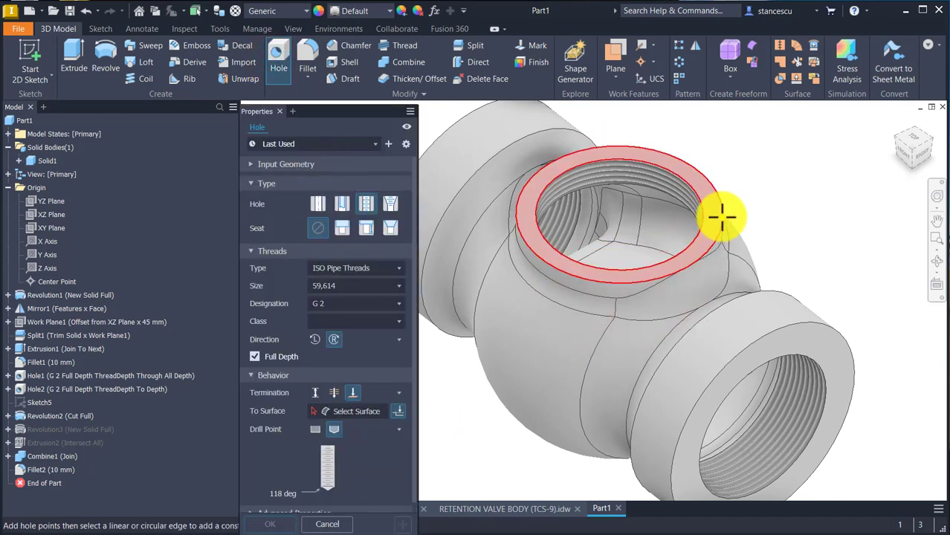
click(712, 197)
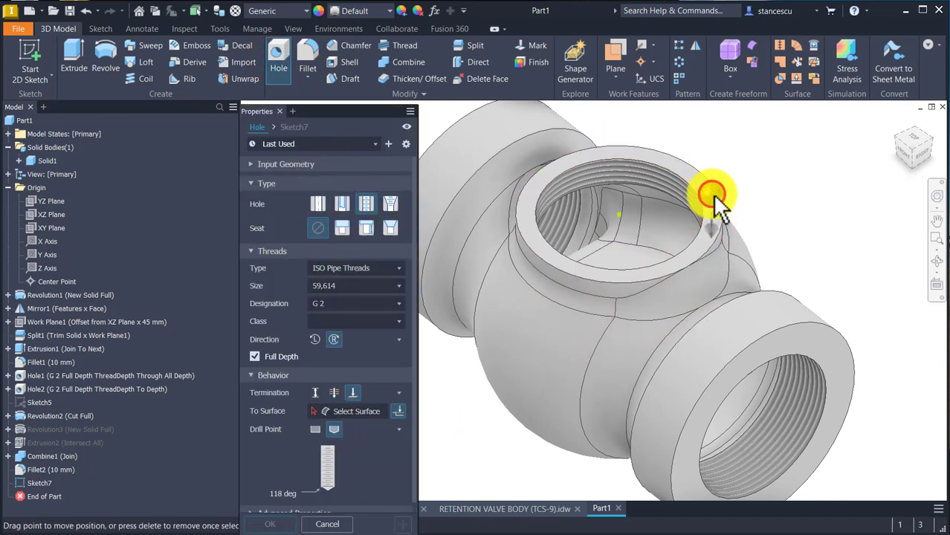
click(684, 160)
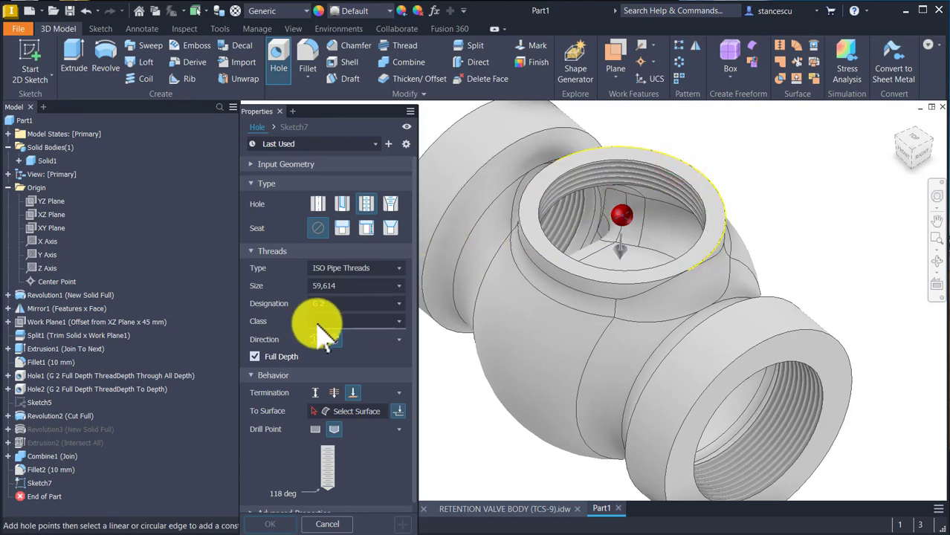
Make it a simple 40 mm hole that ends at the flat underside of the partition wall.
click(318, 206)
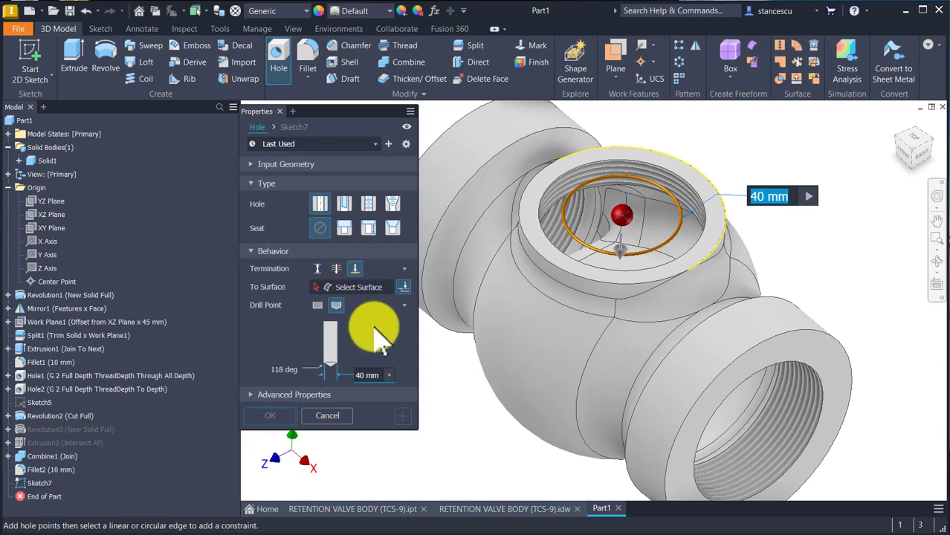
shift+middle_drag(420, 360, 632, 323)
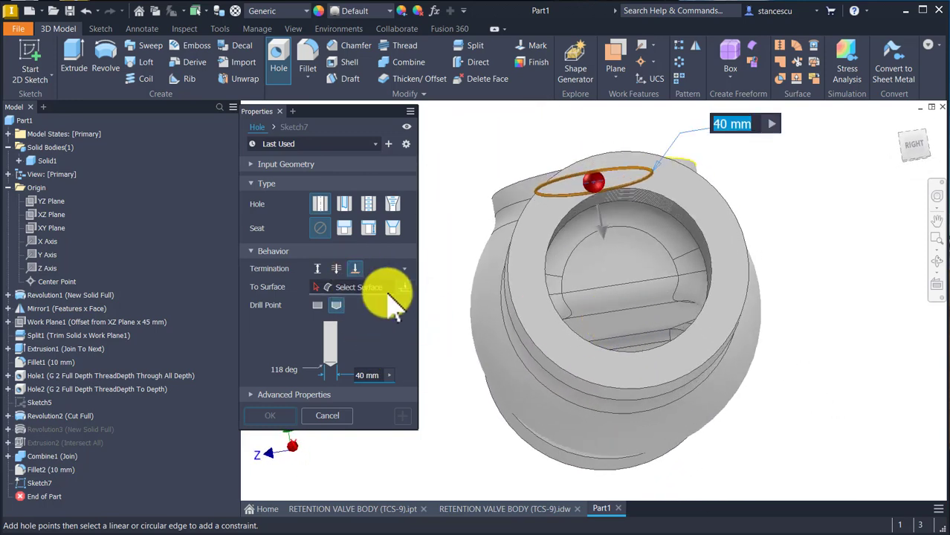
click(354, 268)
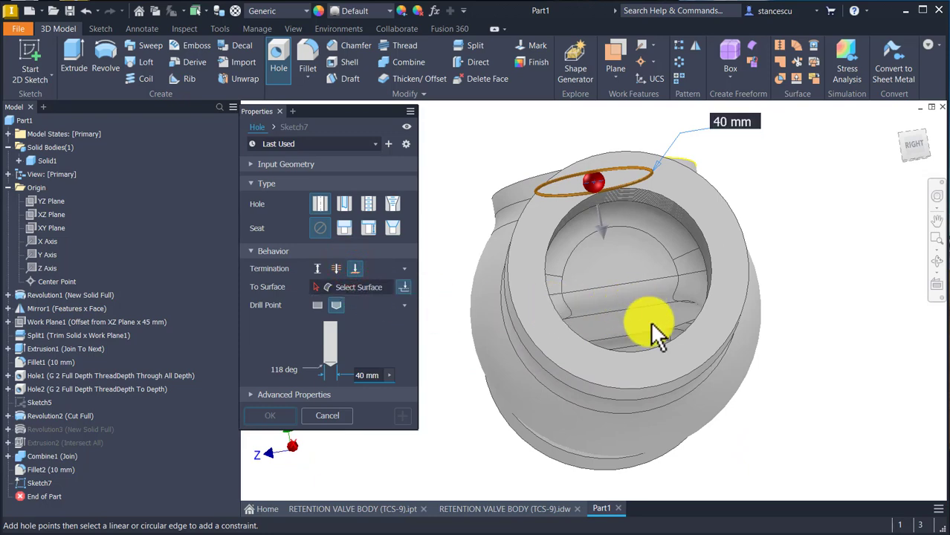
shift+middle_drag(643, 324, 459, 335)
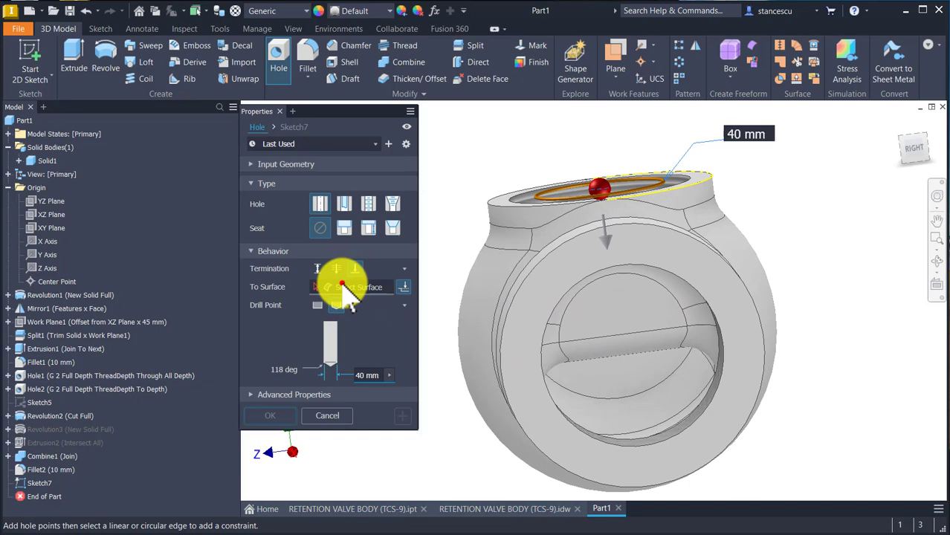
shift+middle_drag(535, 327, 640, 329)
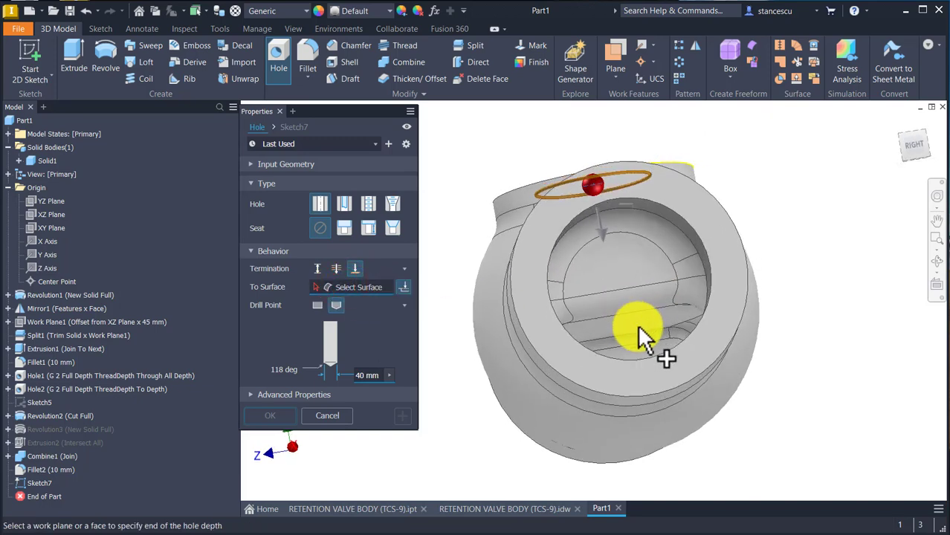
click(617, 327)
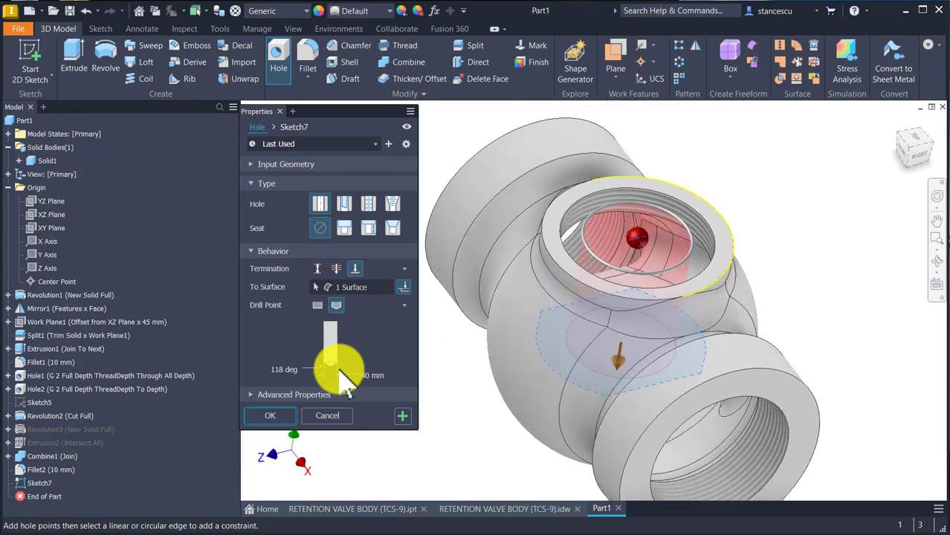
click(275, 415)
key(F6)
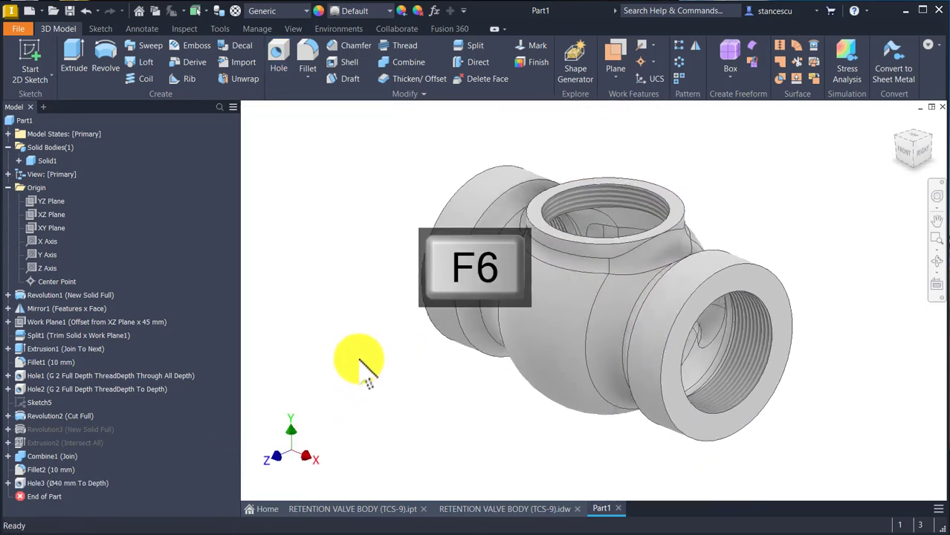
Check the valve body drawing, then sketch a hexagon about 66 mm across flats on the side port's end face, centred on its bore.
click(504, 508)
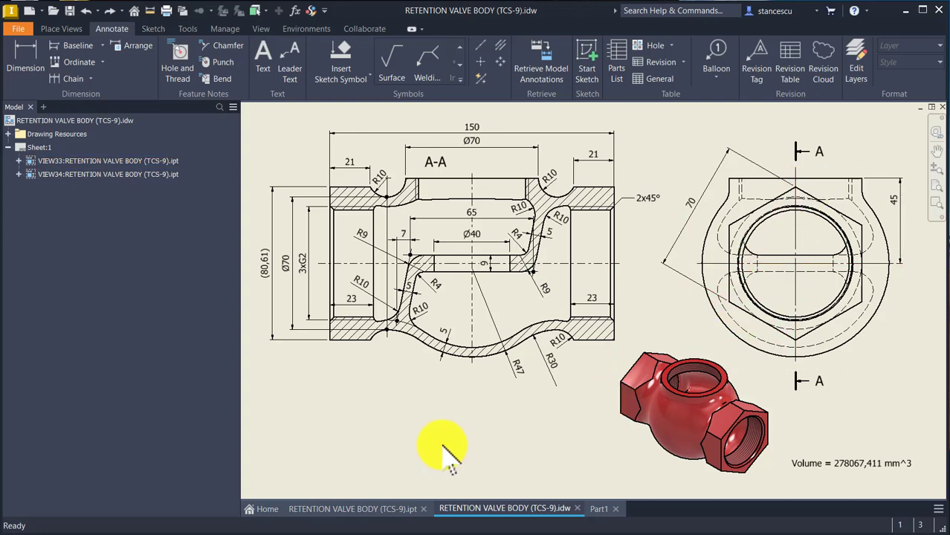
click(601, 509)
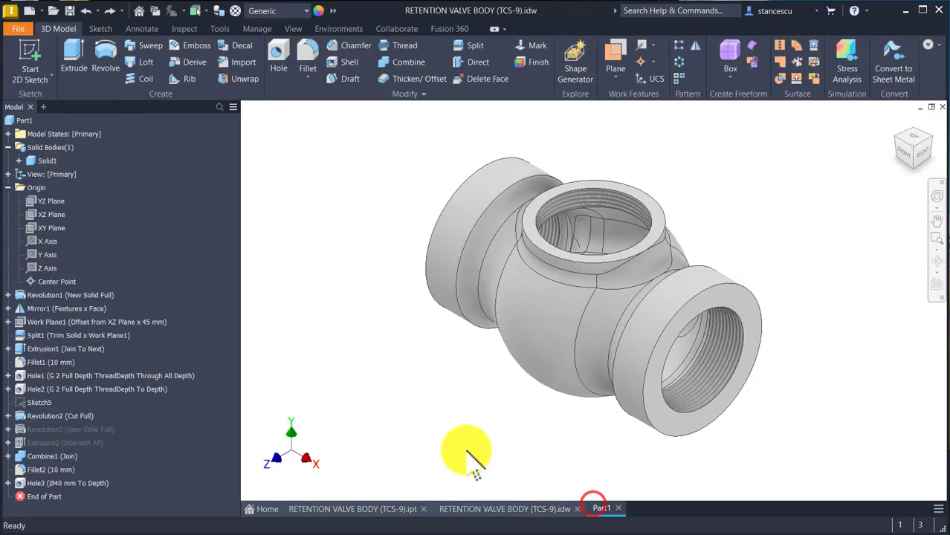
click(700, 302)
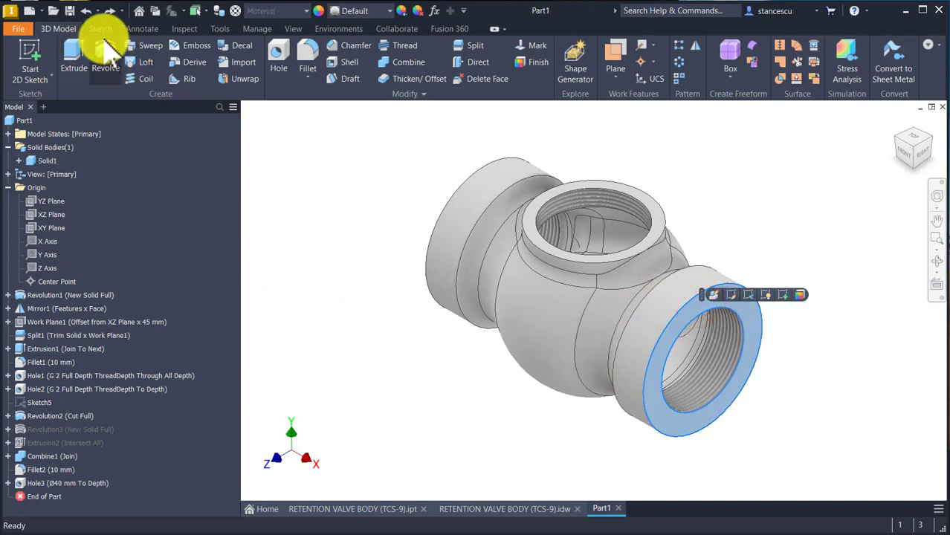
click(783, 295)
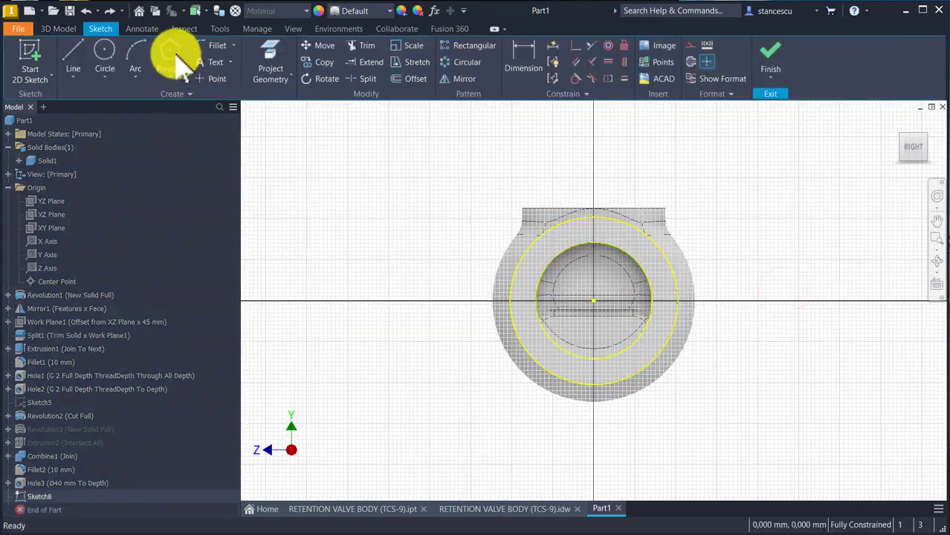
click(171, 53)
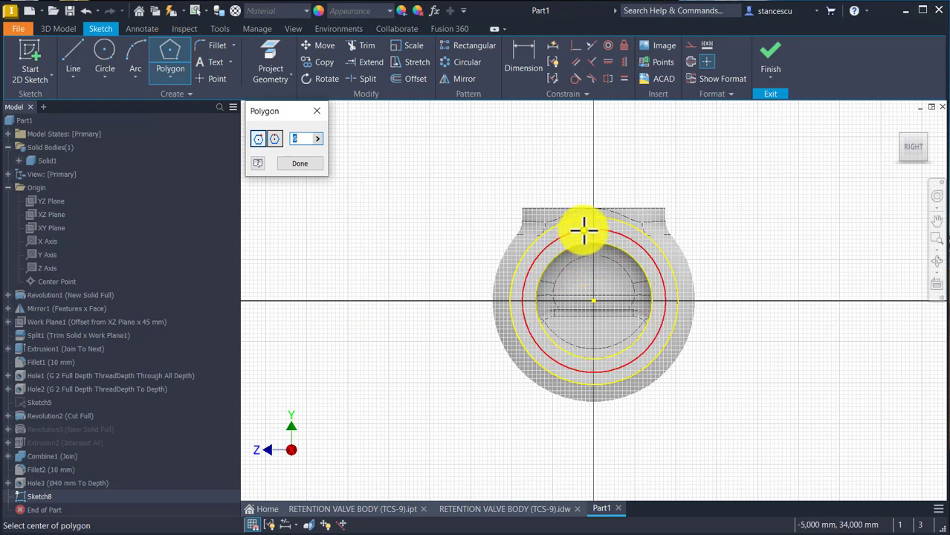
click(593, 301)
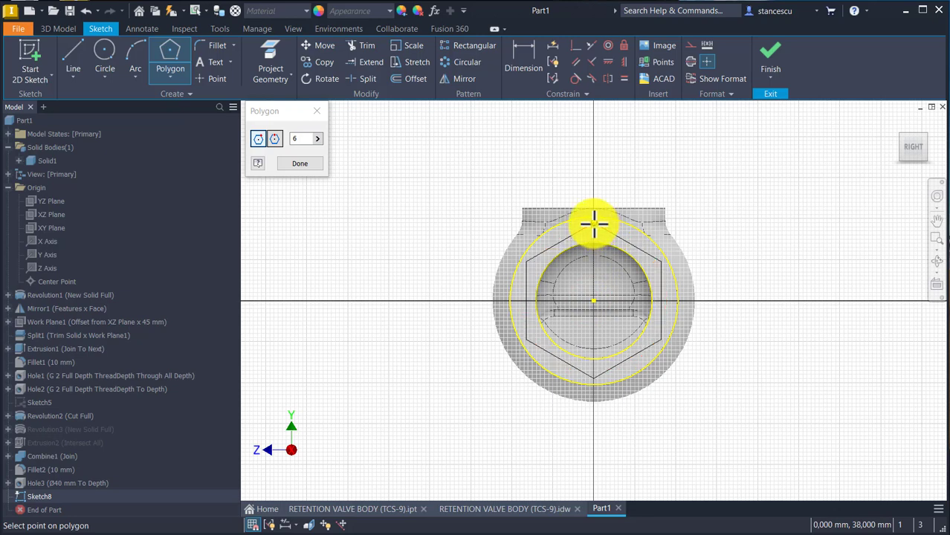
click(594, 223)
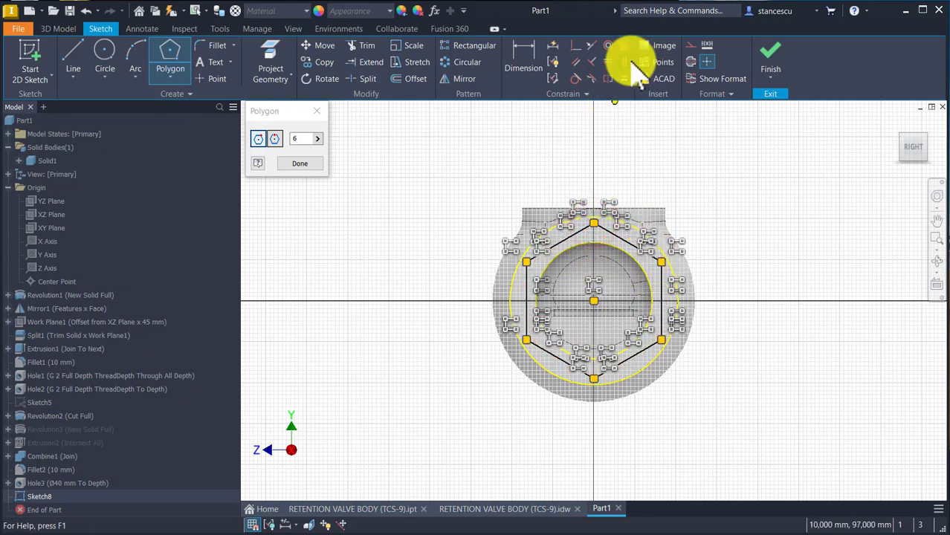
Constrain one hexagon side vertical, dimension the distance between two opposite sides as 70 mm, and finish the sketch.
click(626, 64)
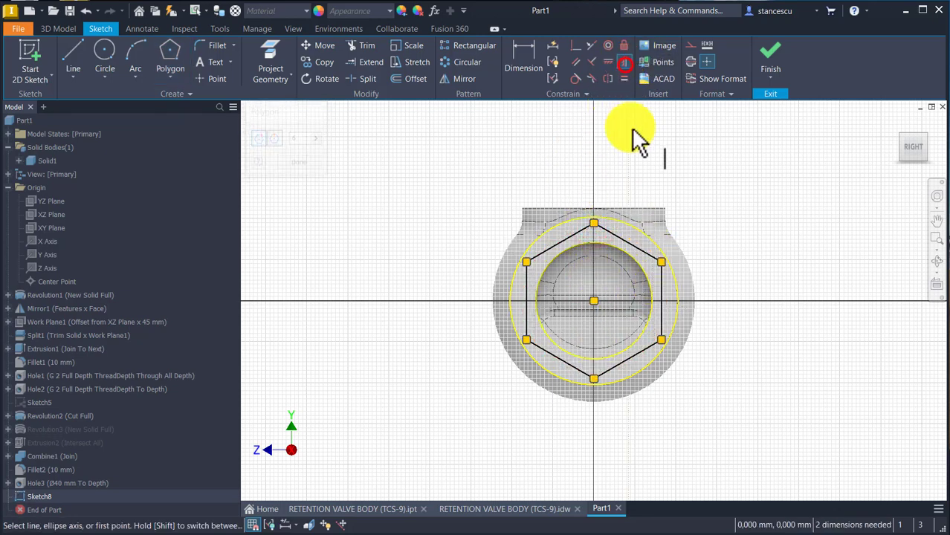
click(660, 289)
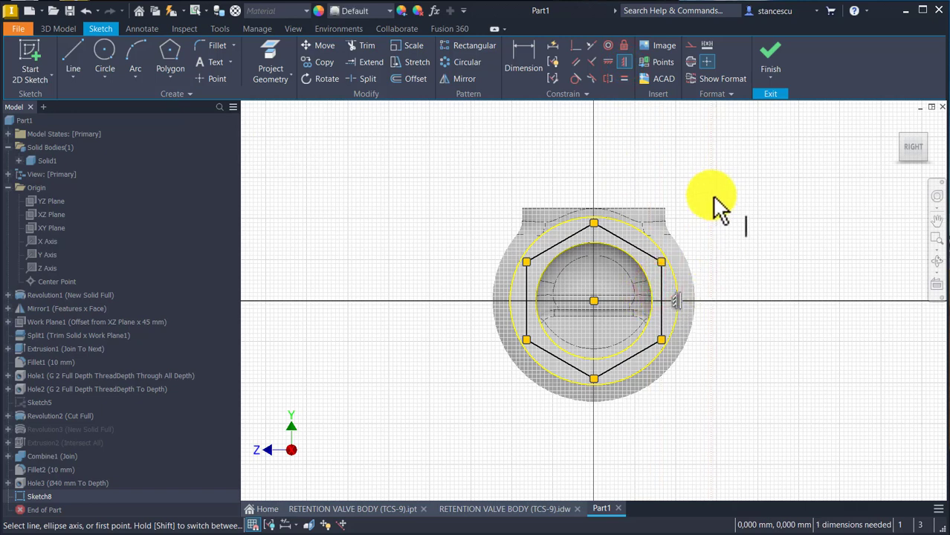
click(519, 53)
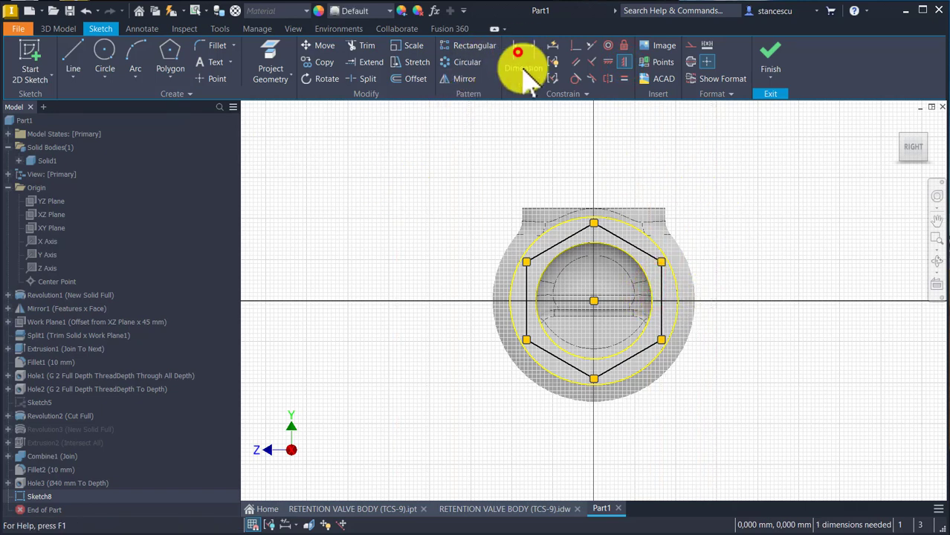
click(552, 353)
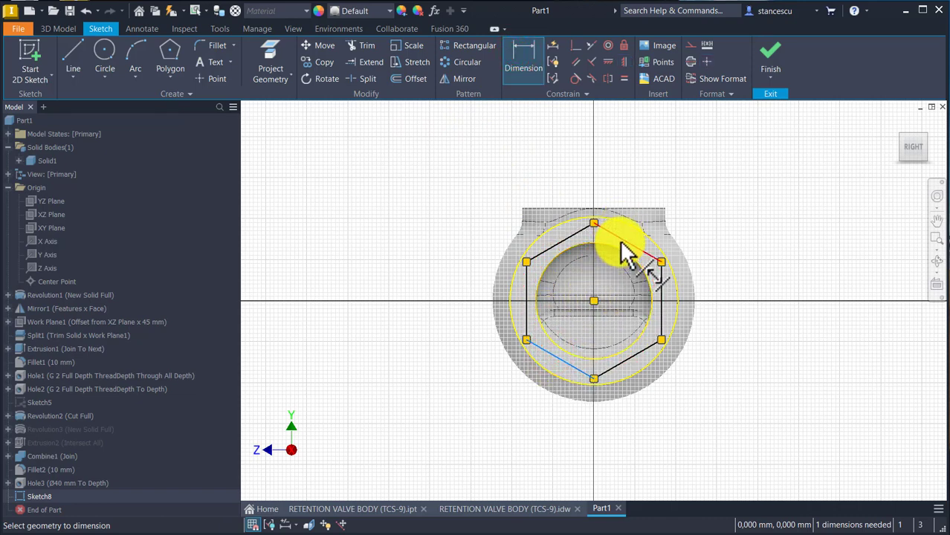
click(622, 238)
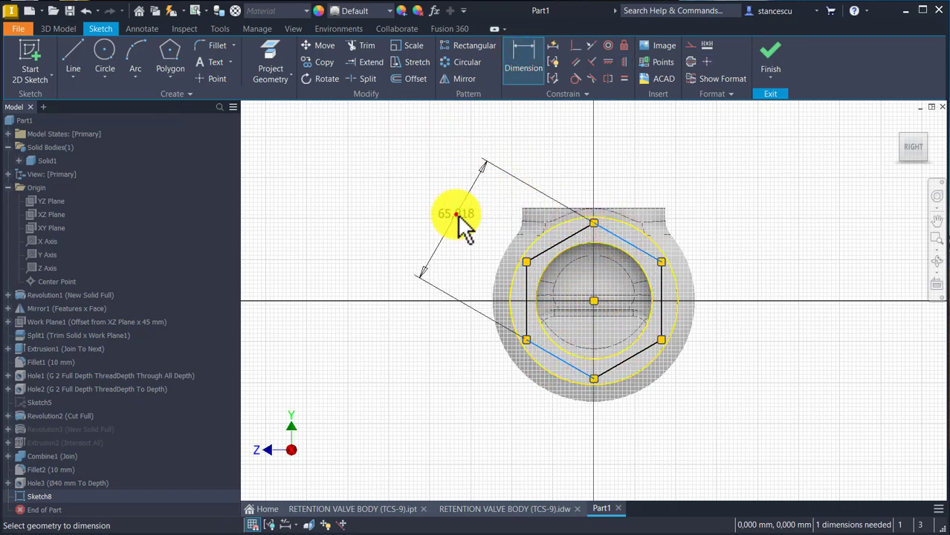
click(457, 214)
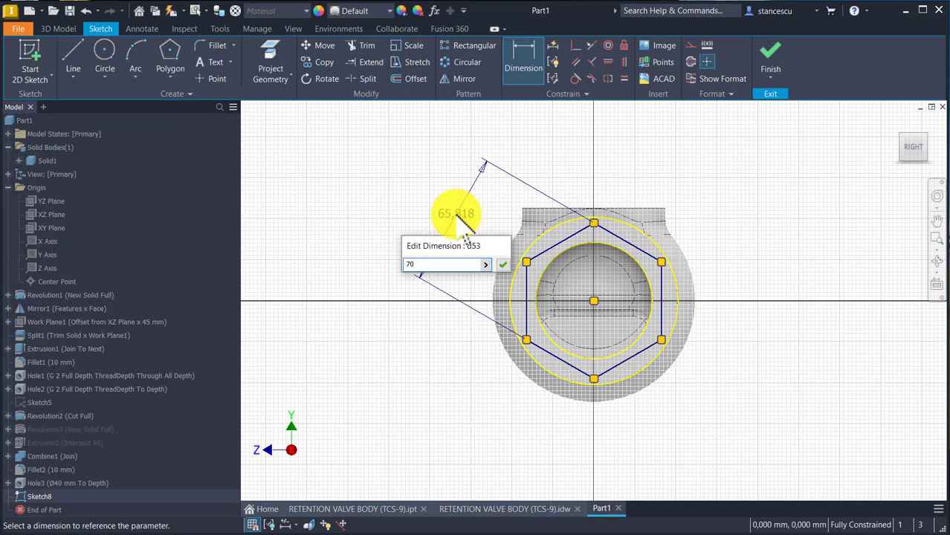
key(Return)
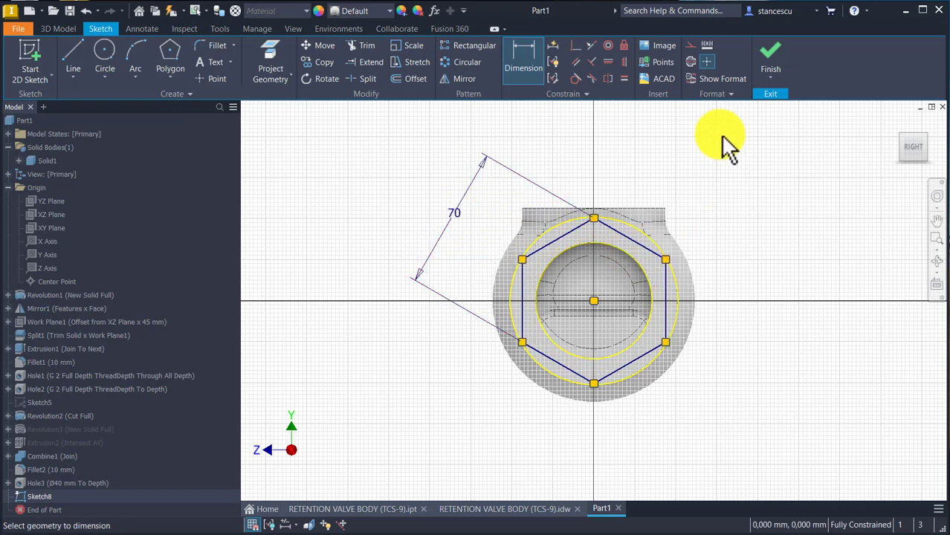
click(771, 64)
Extrude the region between the hexagon and the port's outer circle as a cut with To Next extent.
scroll(736, 320, up, 5)
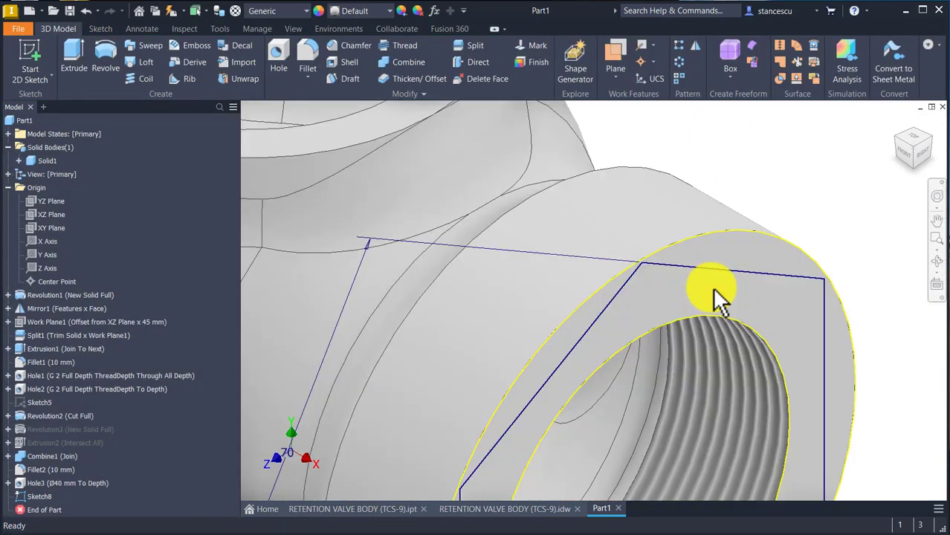
scroll(818, 297, up, 4)
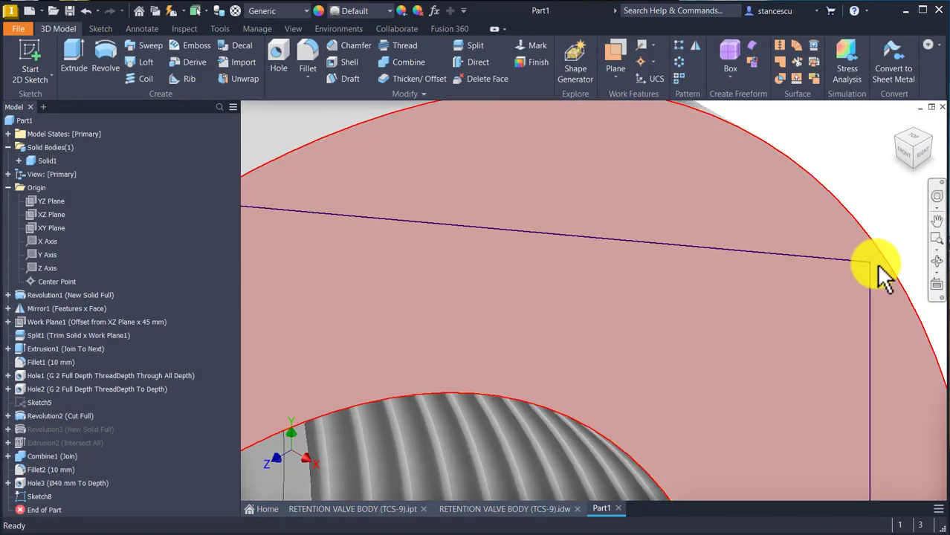
click(877, 275)
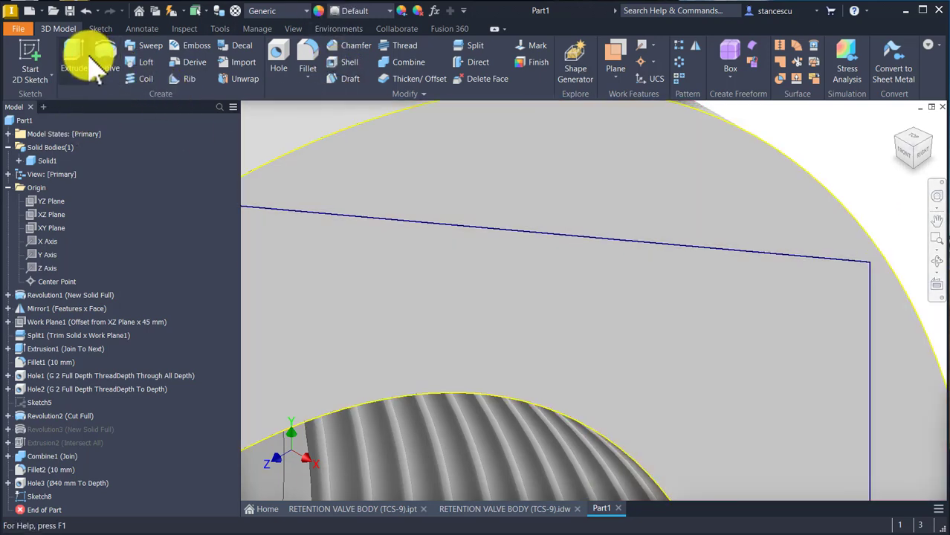
click(84, 61)
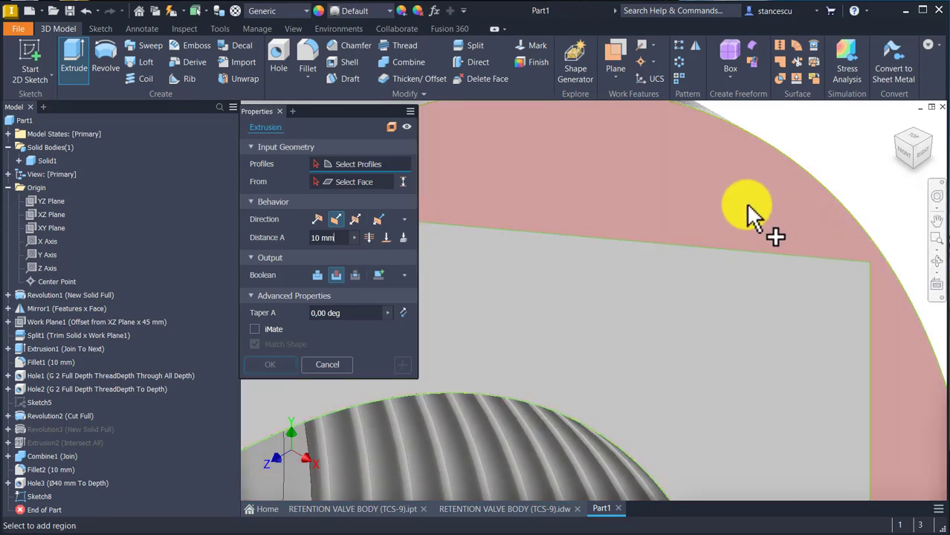
click(749, 214)
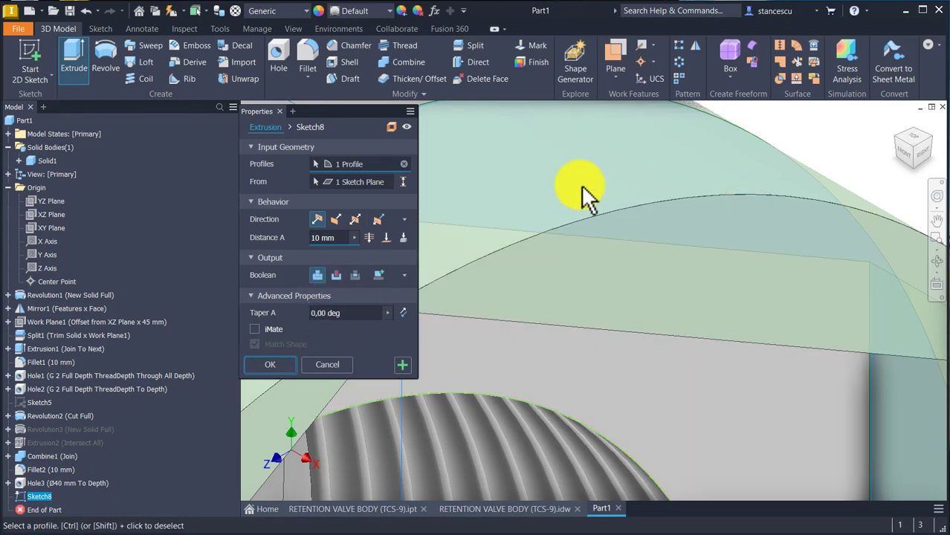
key(F6)
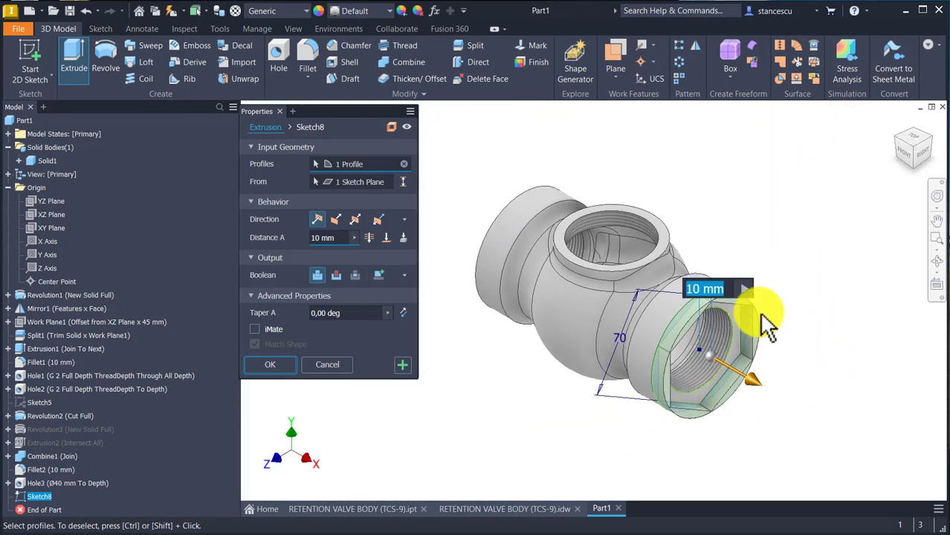
click(401, 238)
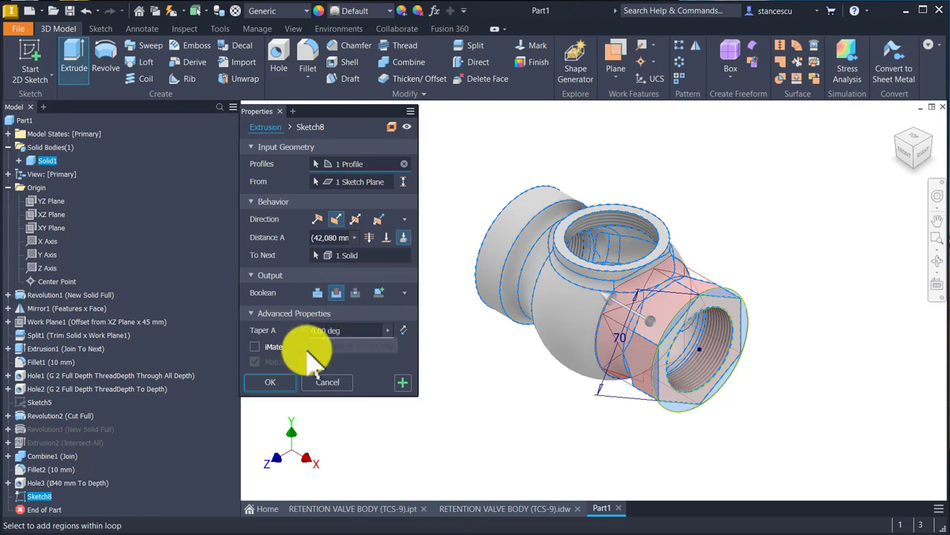
click(272, 383)
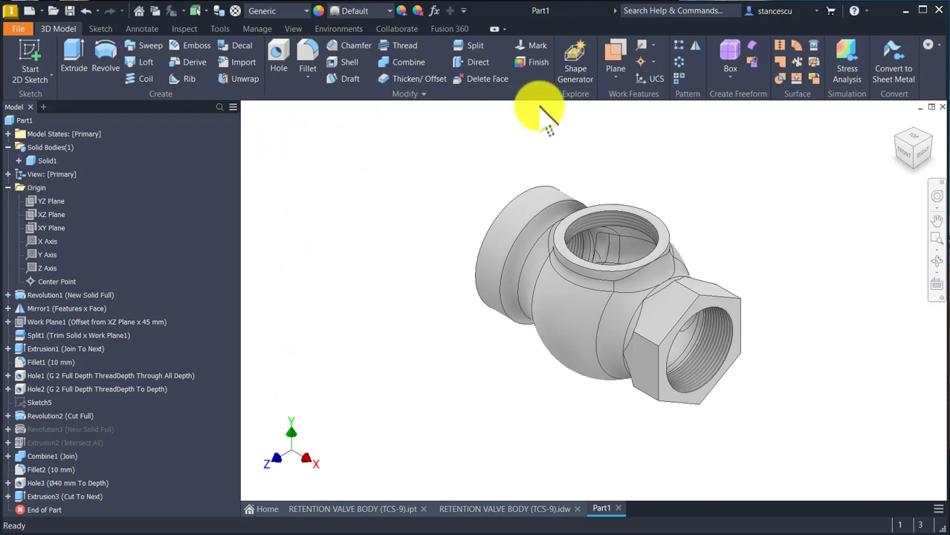
Mirror the hexagonal extrusion cut about the YZ plane onto the opposite port.
click(698, 46)
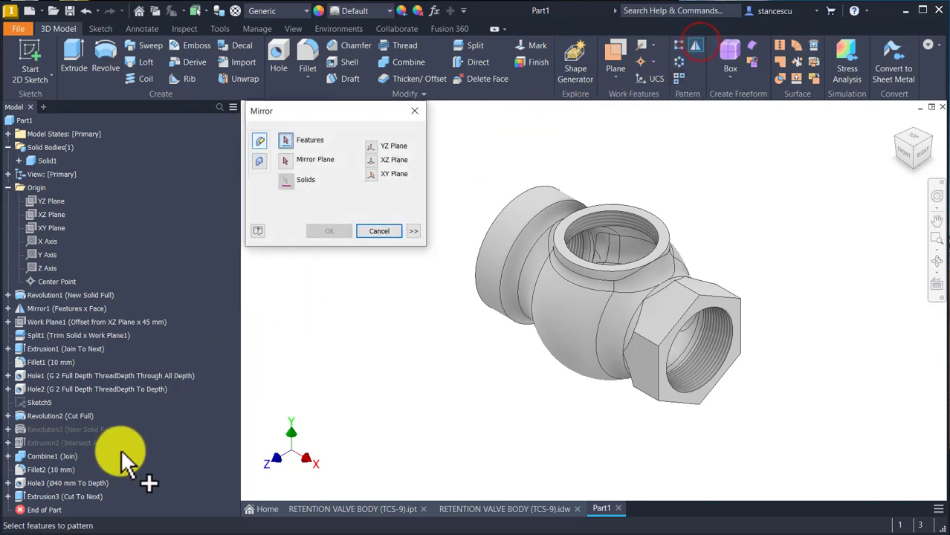
click(64, 497)
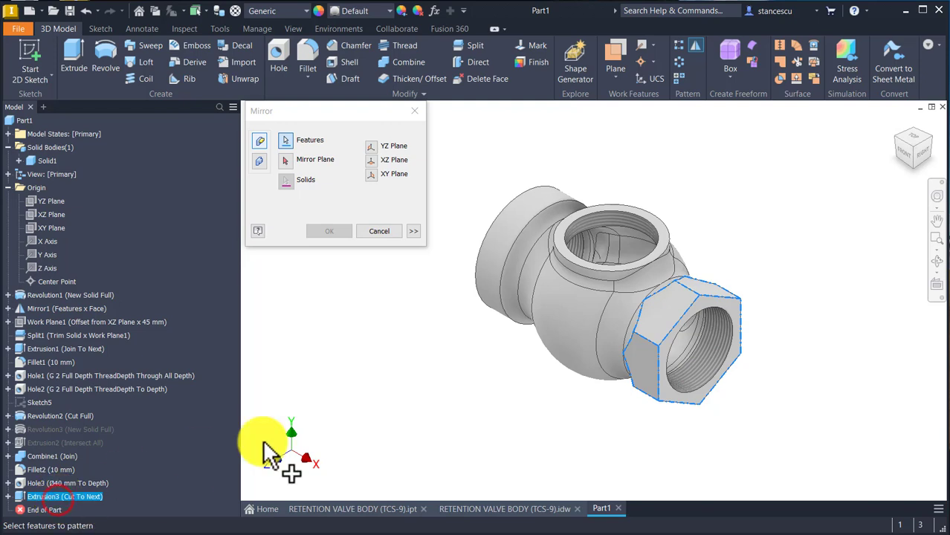
click(302, 181)
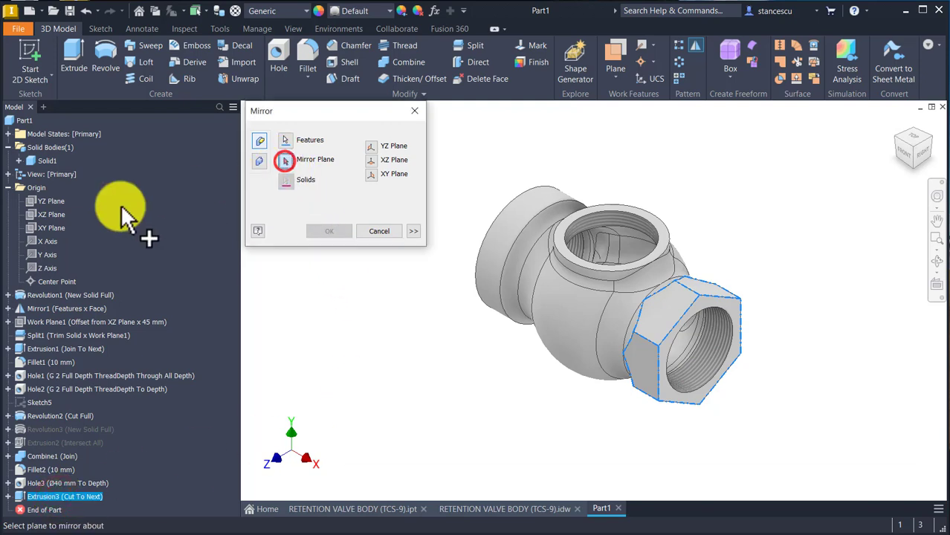
click(69, 201)
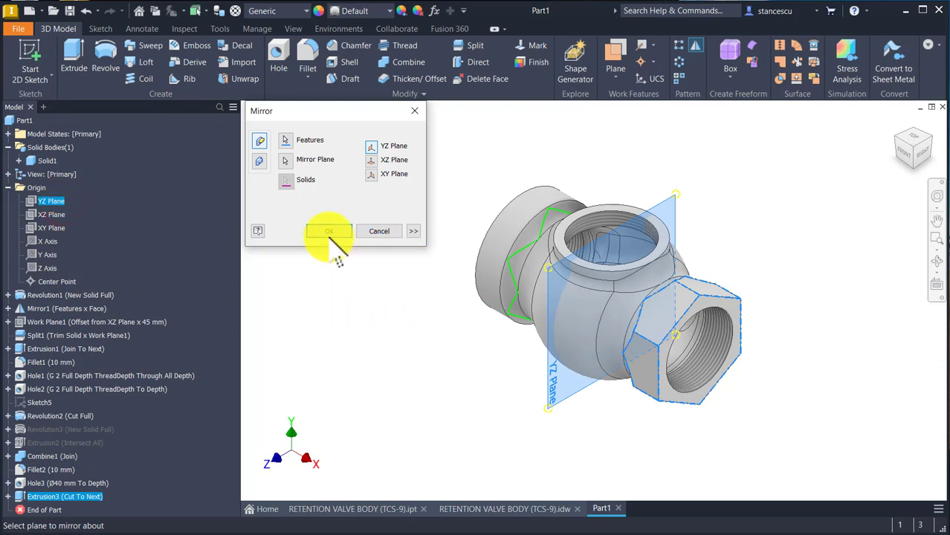
click(329, 232)
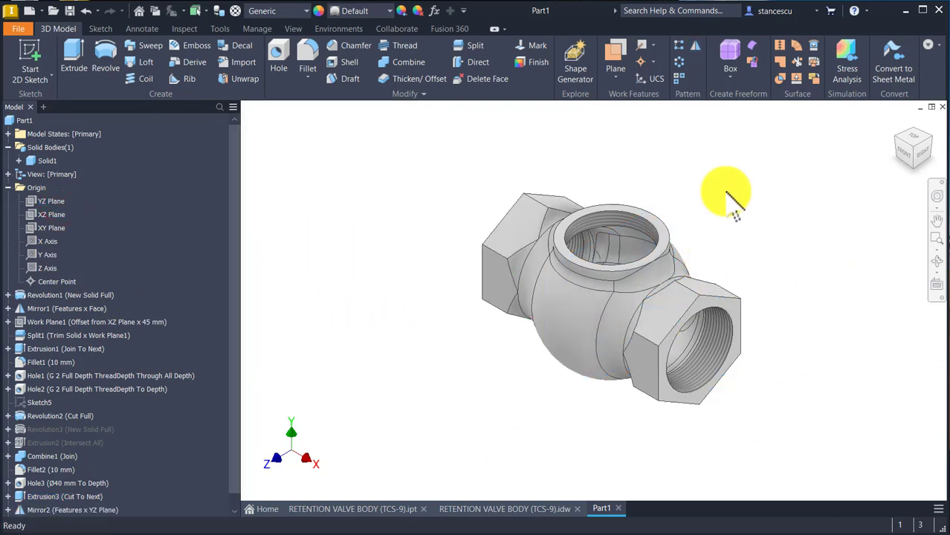
key(F6)
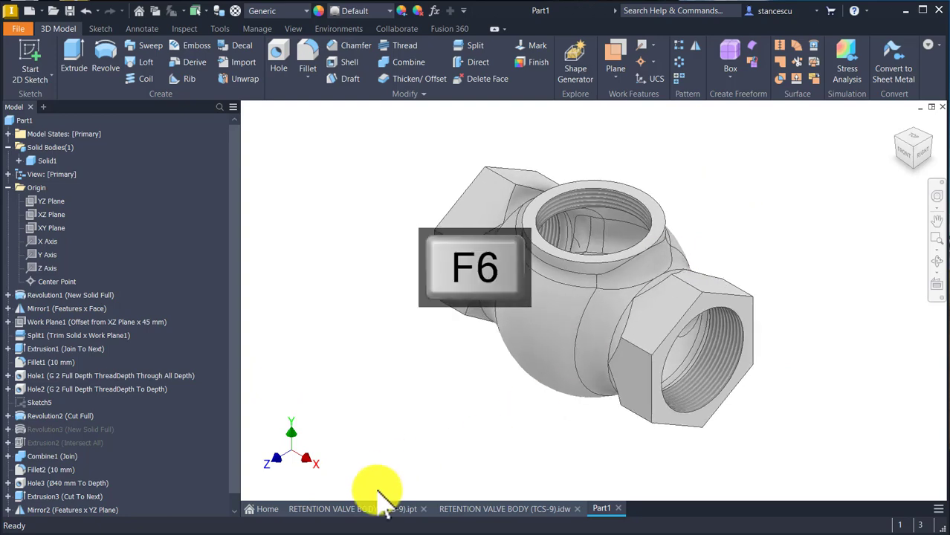
Check the valve body drawing, then chamfer the inner bore edges of both side ports with a 2 mm distance.
click(487, 511)
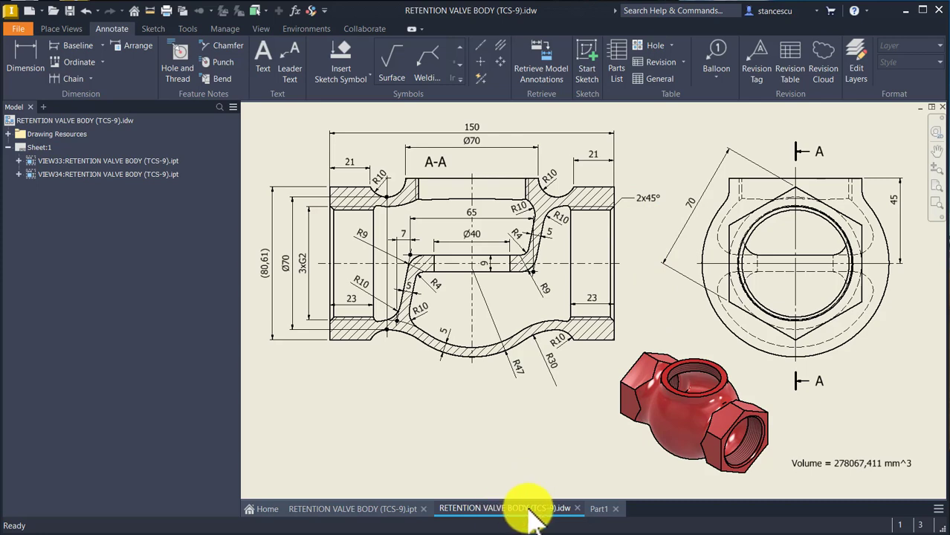
click(599, 510)
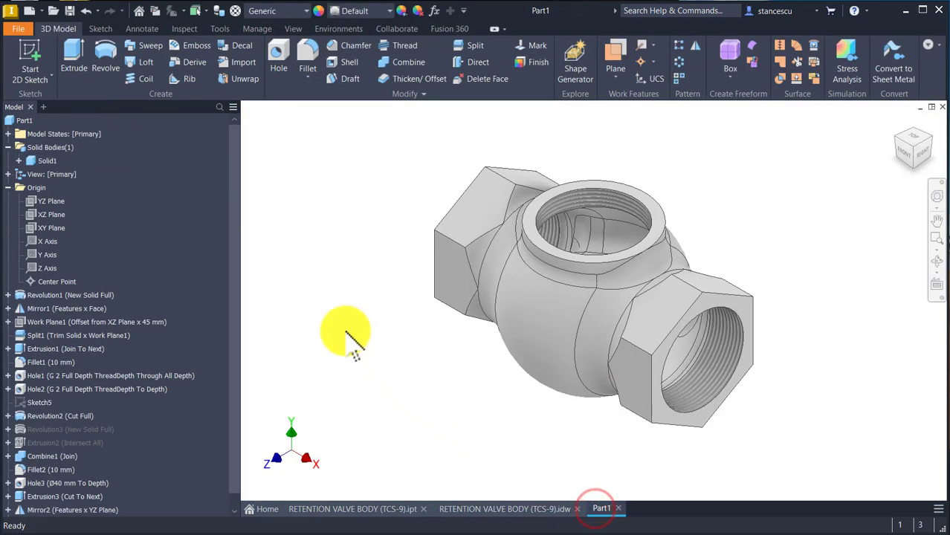
click(731, 307)
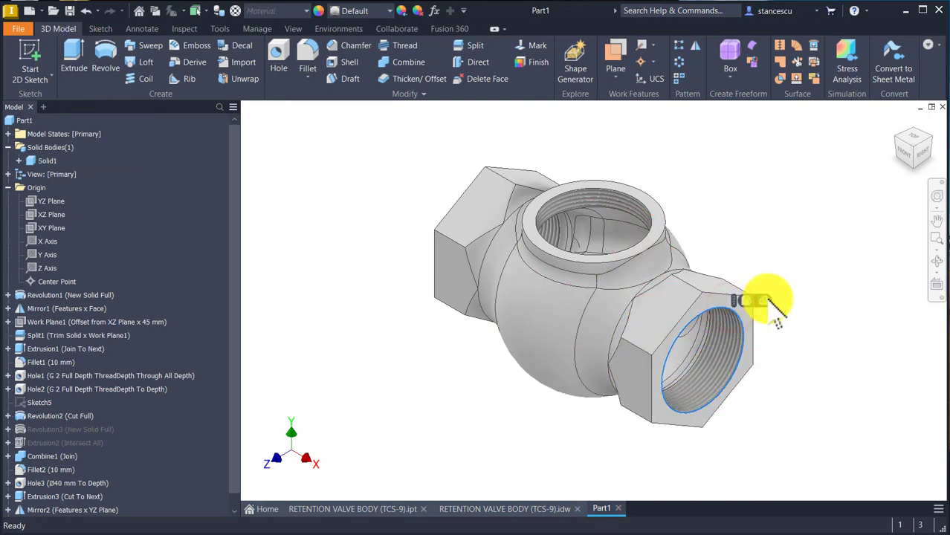
click(766, 298)
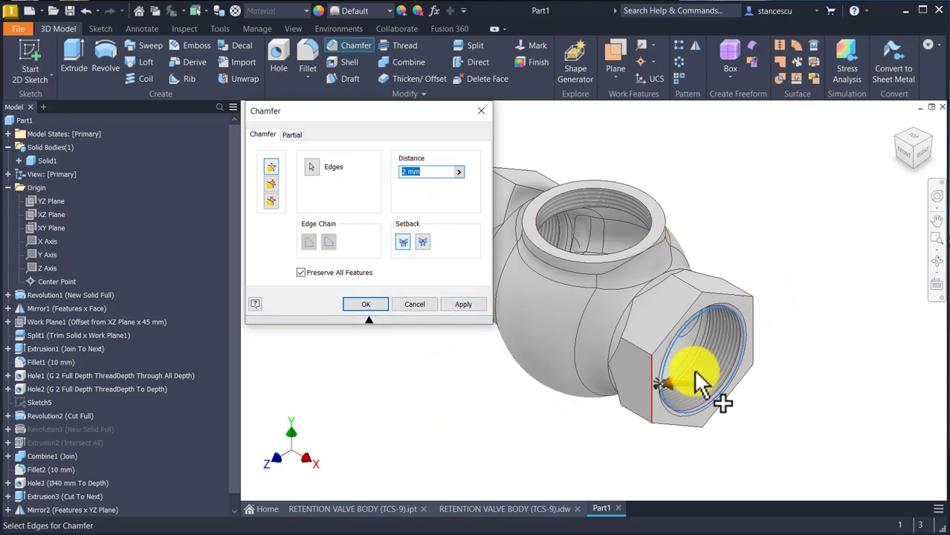
shift+middle_drag(757, 242, 555, 266)
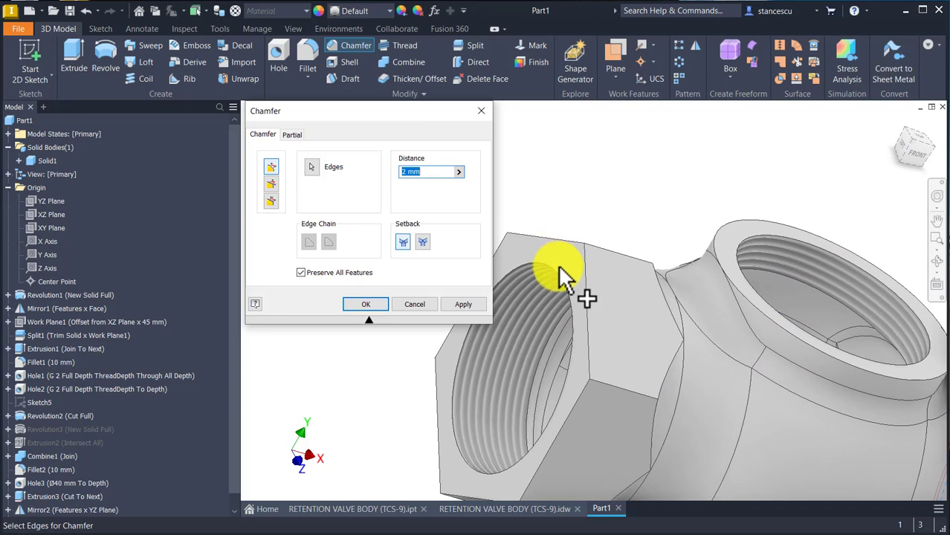
click(559, 271)
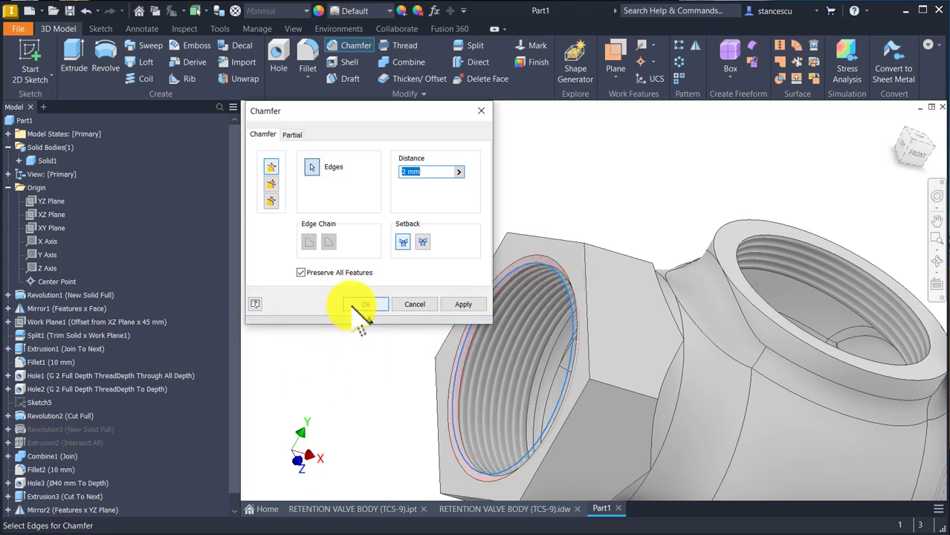
click(361, 306)
key(F6)
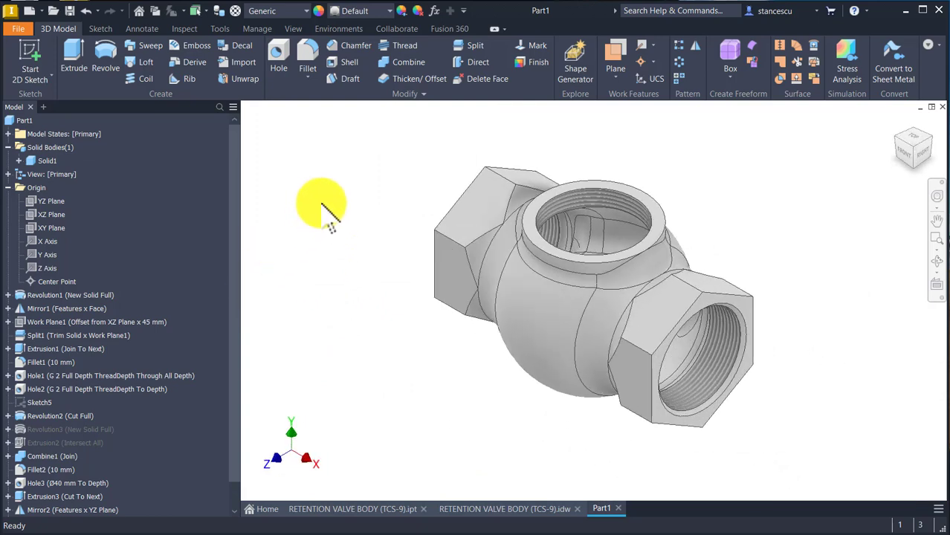
Assign the Steel, Cast material to the part and set its appearance to Red.
click(283, 12)
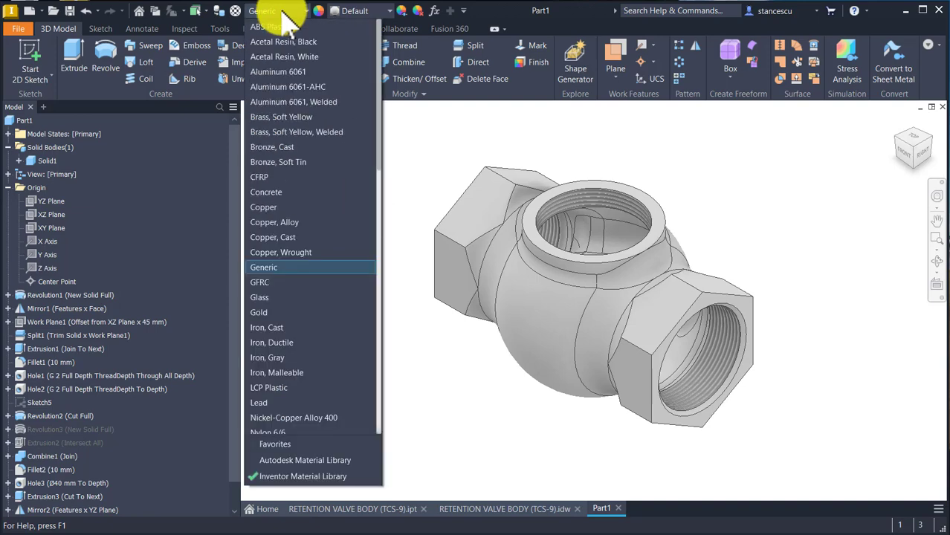
scroll(320, 241, down, 10)
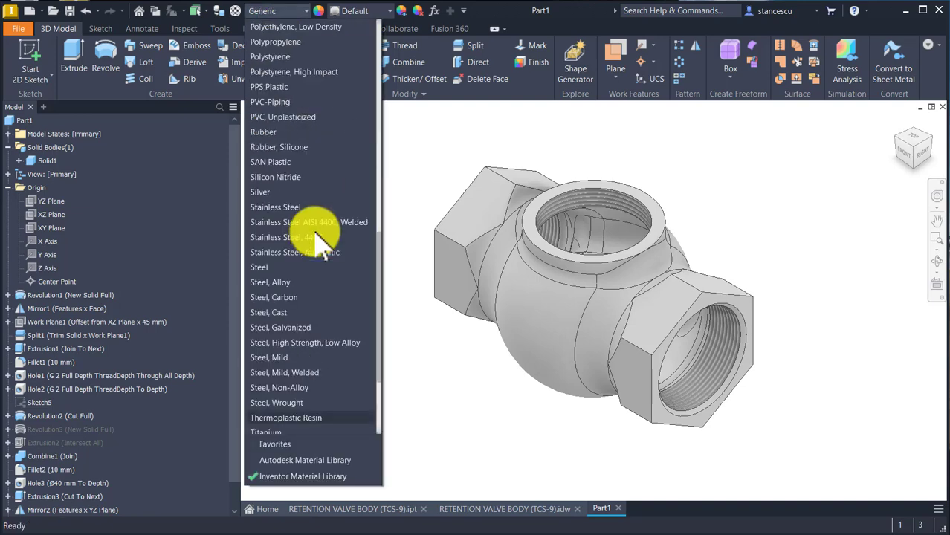
click(273, 313)
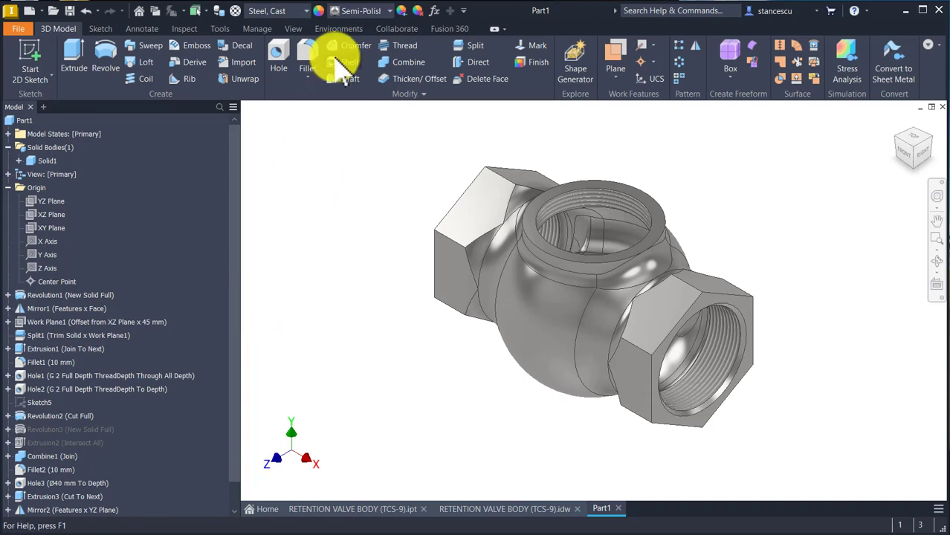
click(370, 10)
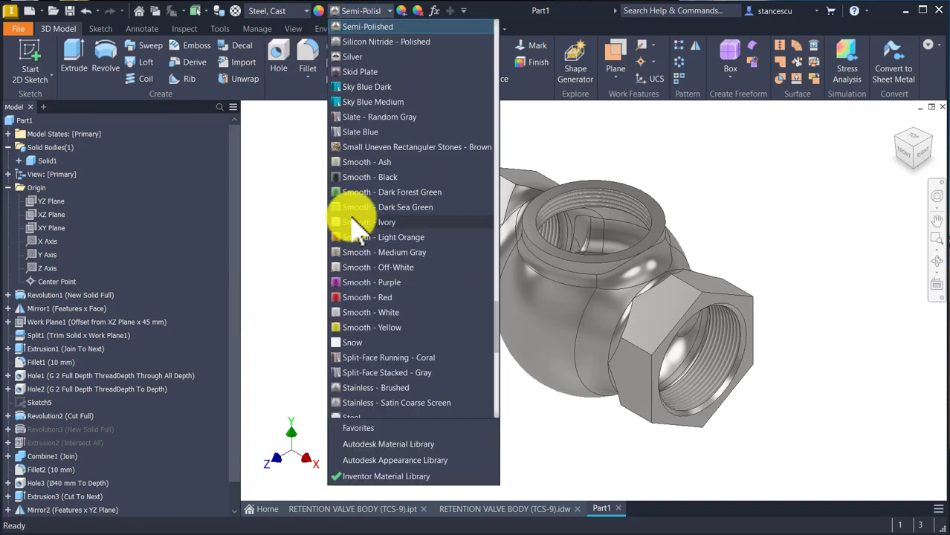
scroll(357, 212, up, 4)
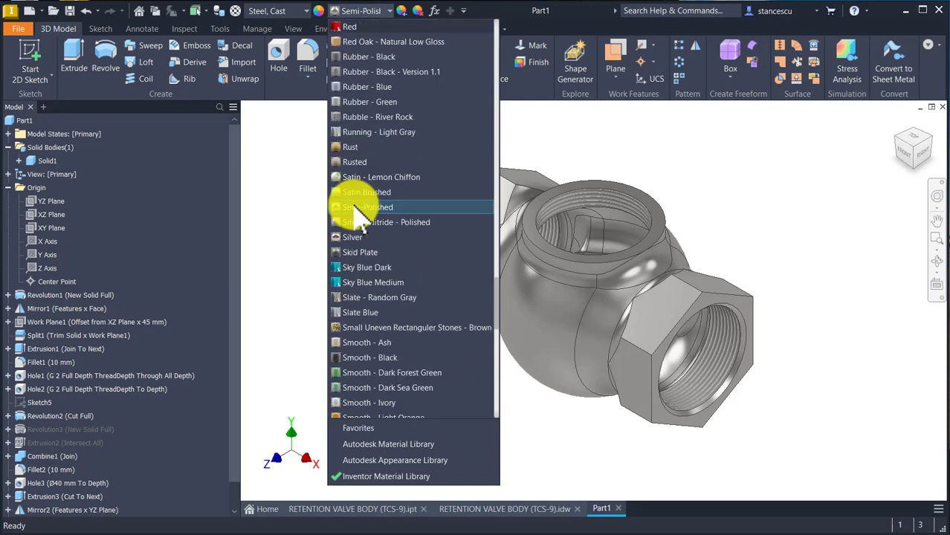
click(363, 26)
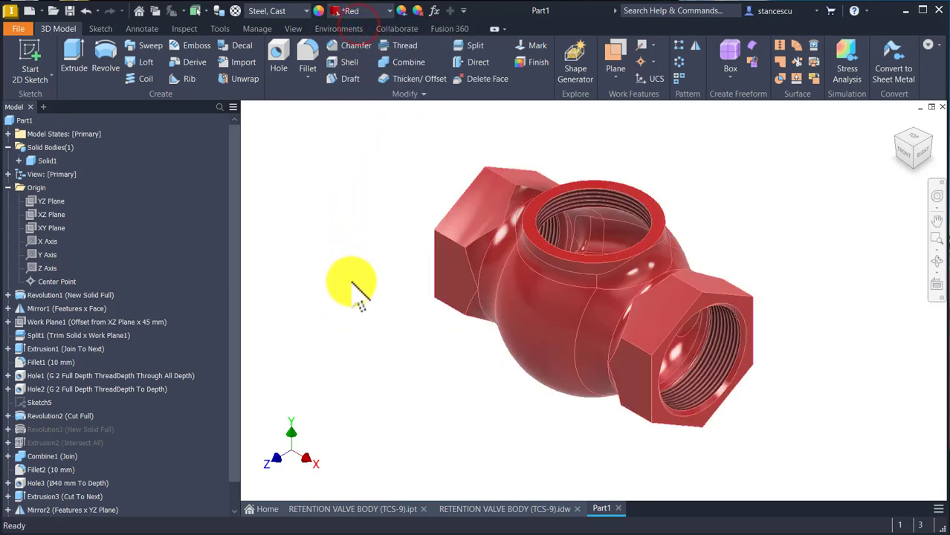
Change the part's visual style to Shaded and return to the home view.
click(291, 30)
click(253, 58)
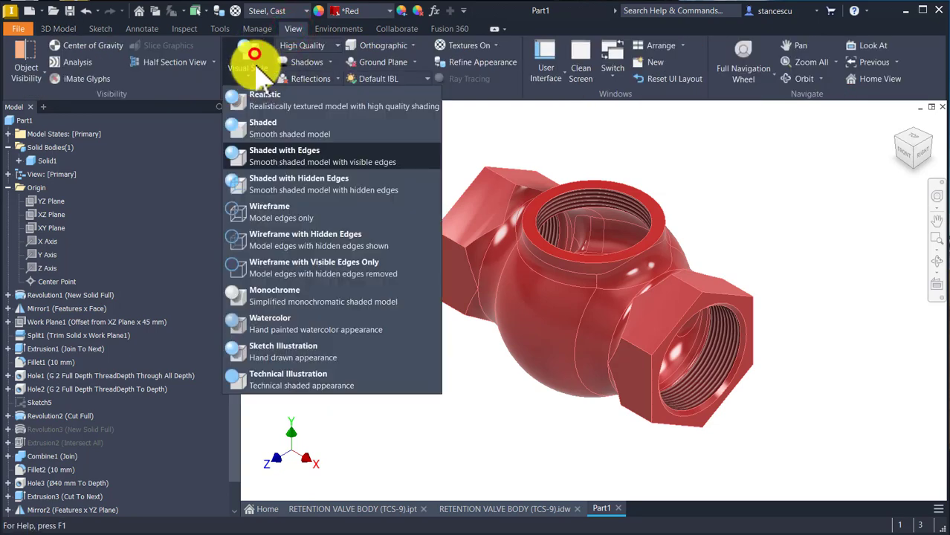
click(265, 127)
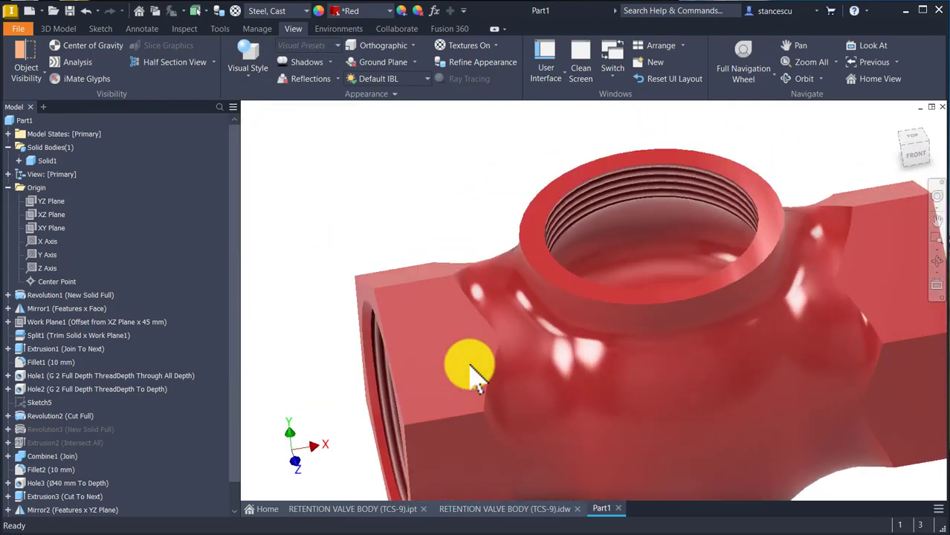
key(F6)
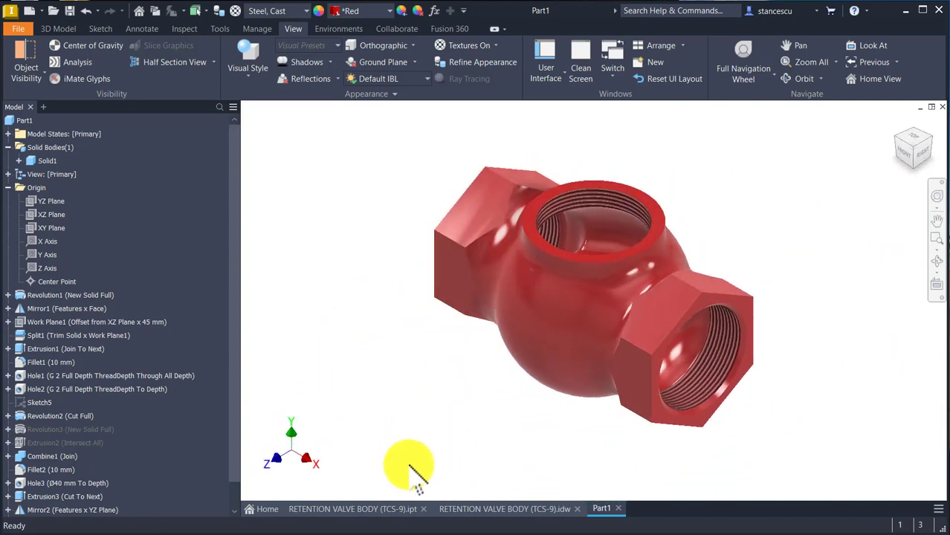
Compare the reference part RETENTION VALVE BODY (TCS-9).ipt with Part1 from the same home view.
click(362, 510)
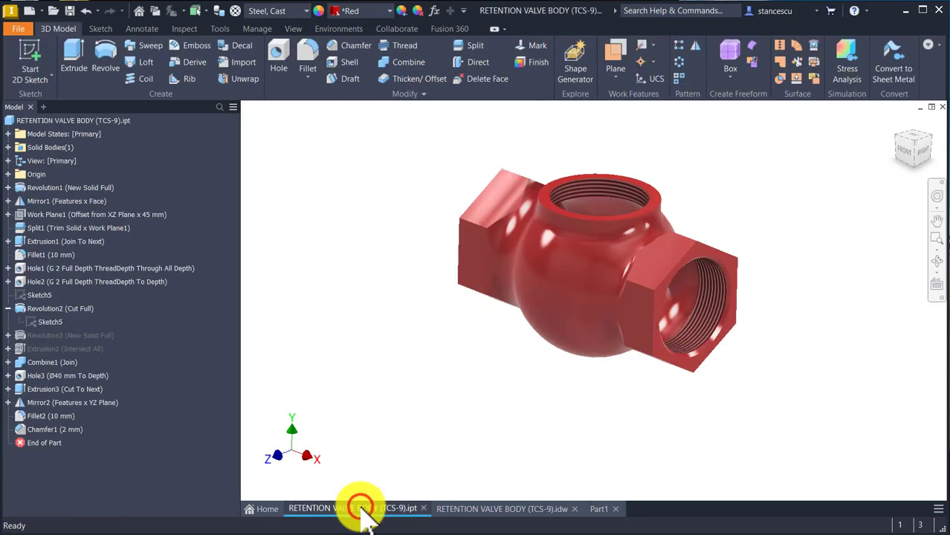
key(F6)
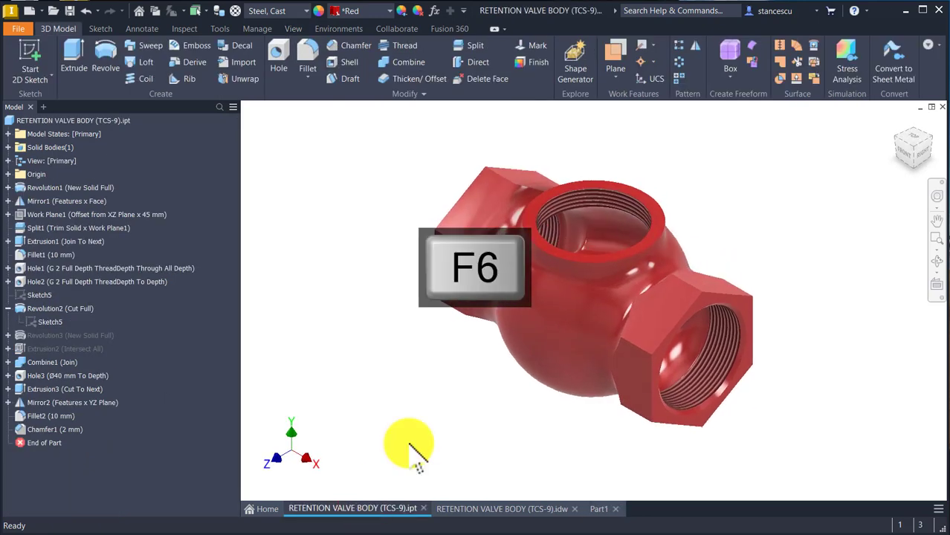
click(595, 510)
click(370, 509)
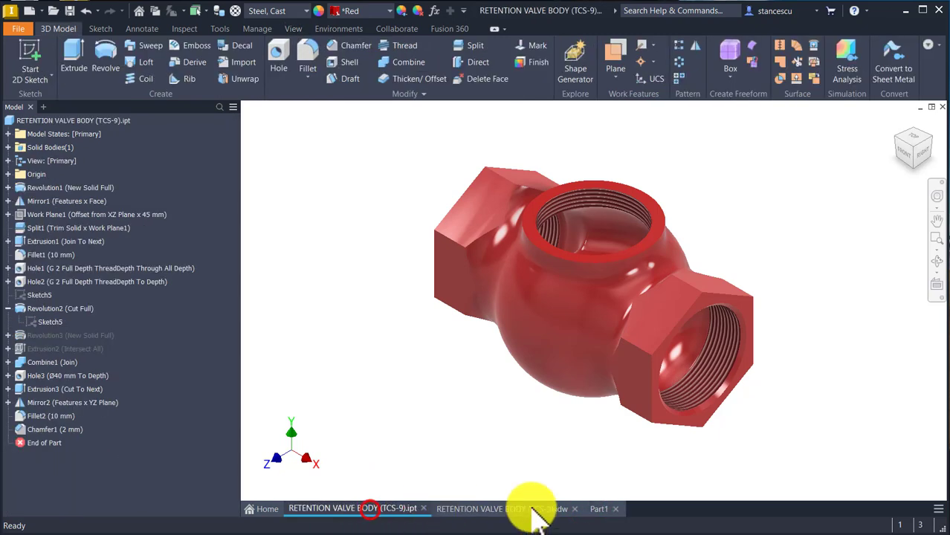
click(597, 509)
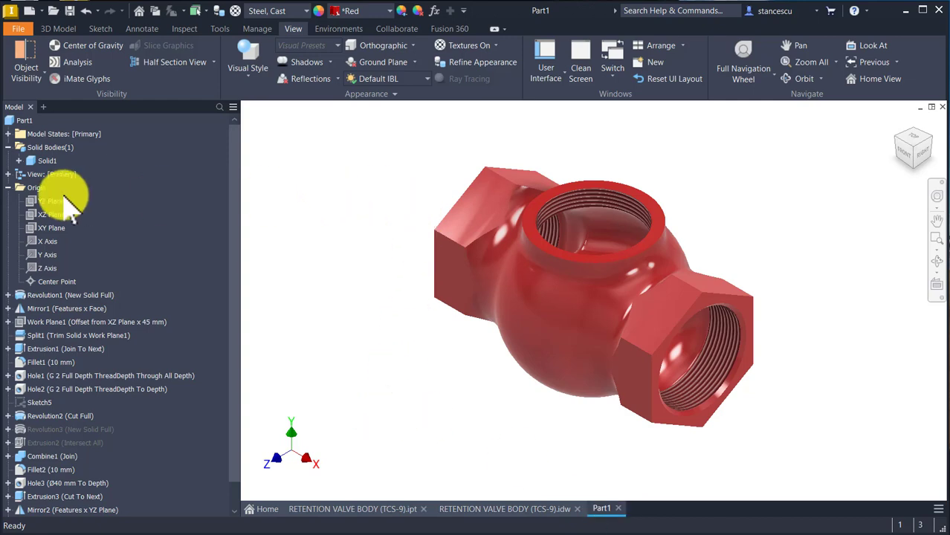
Update Part1's physical properties in its iProperties and copy the volume value with its unit.
click(24, 121)
right_click(25, 124)
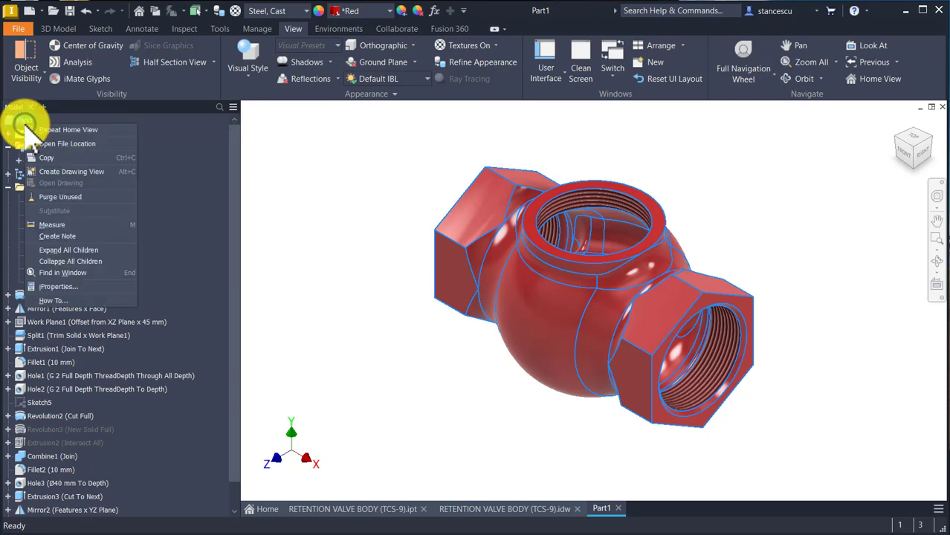
click(76, 288)
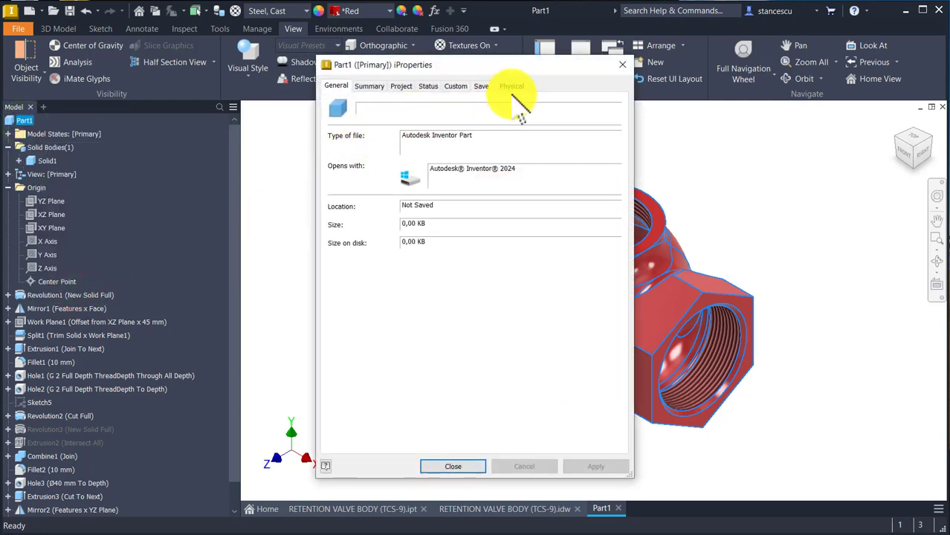
click(512, 86)
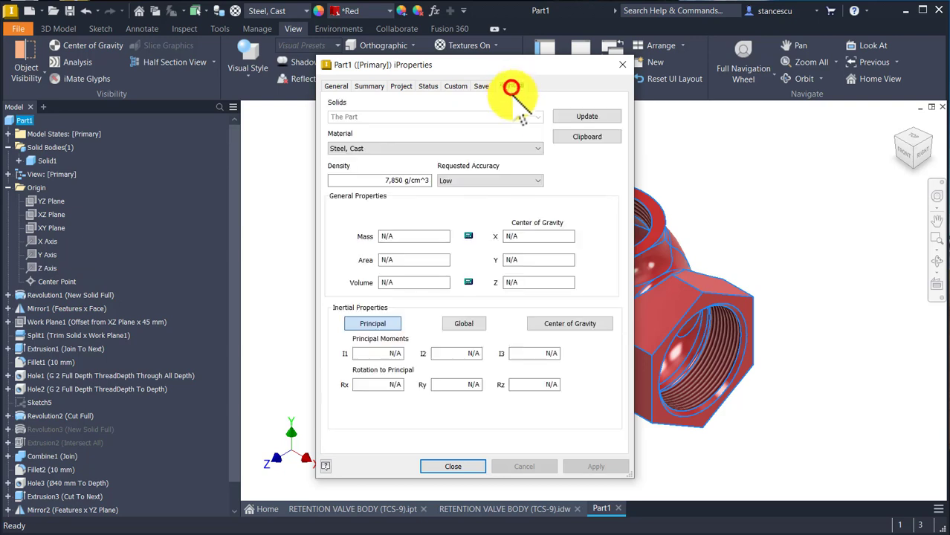
click(567, 117)
double_click(443, 283)
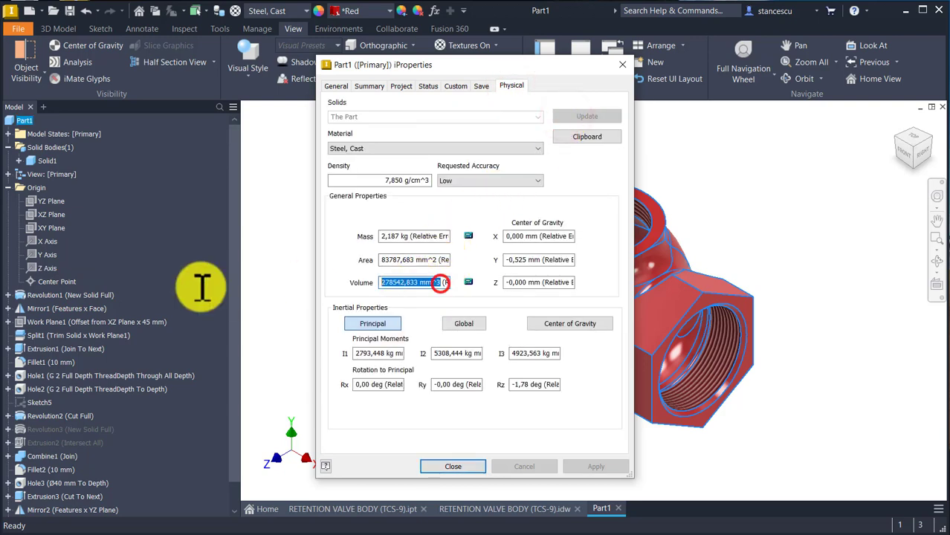
key(ctrl+c)
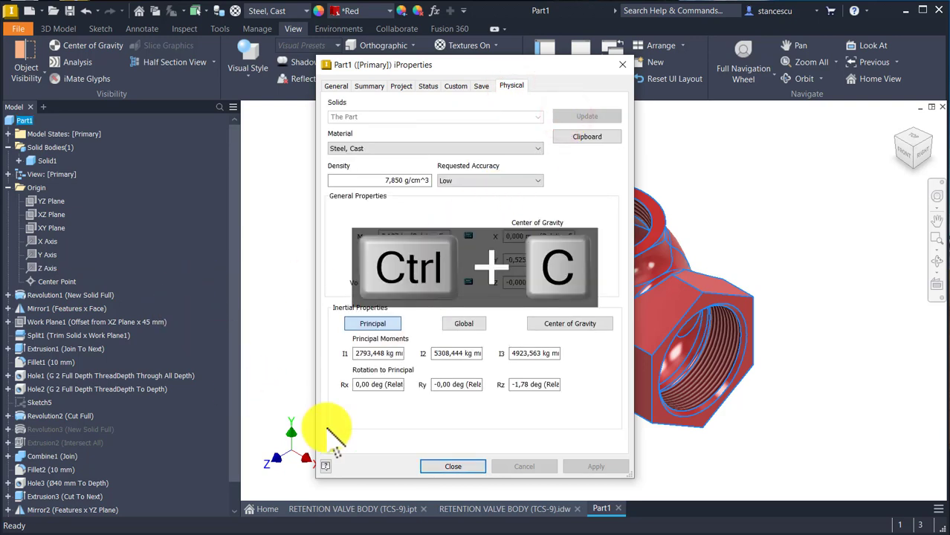
click(453, 467)
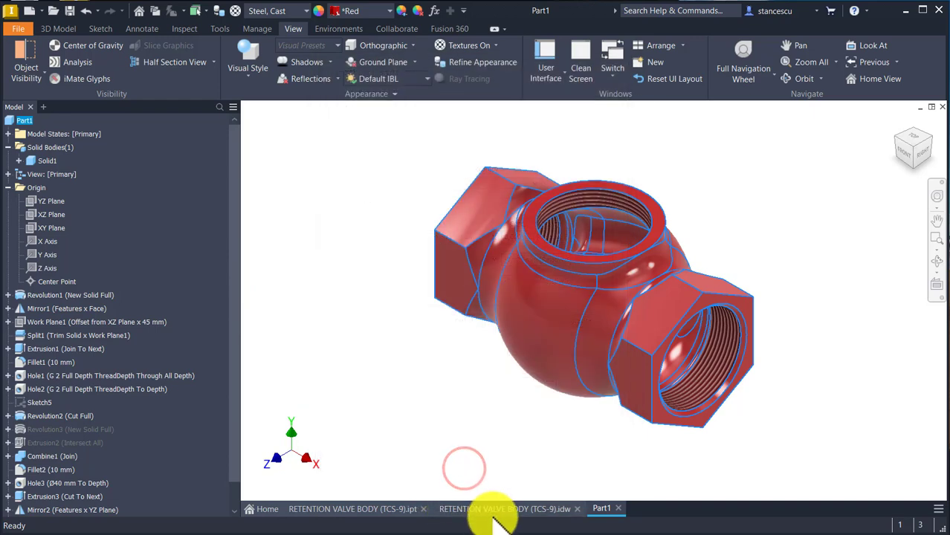
Edit the volume note in RETENTION VALVE BODY (TCS-9).idw, pasting 278542,833 mm^3 on a second line aligned under the existing value.
click(488, 510)
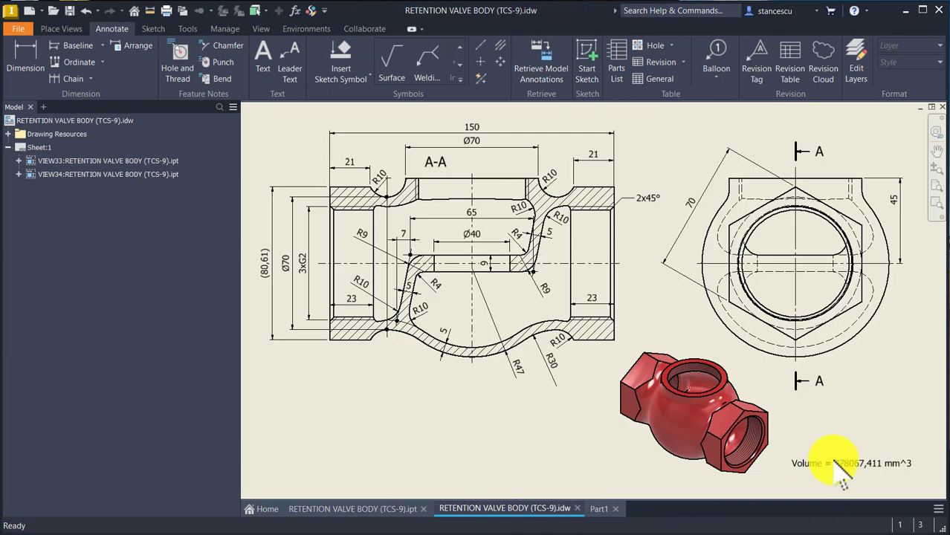
click(834, 462)
double_click(834, 463)
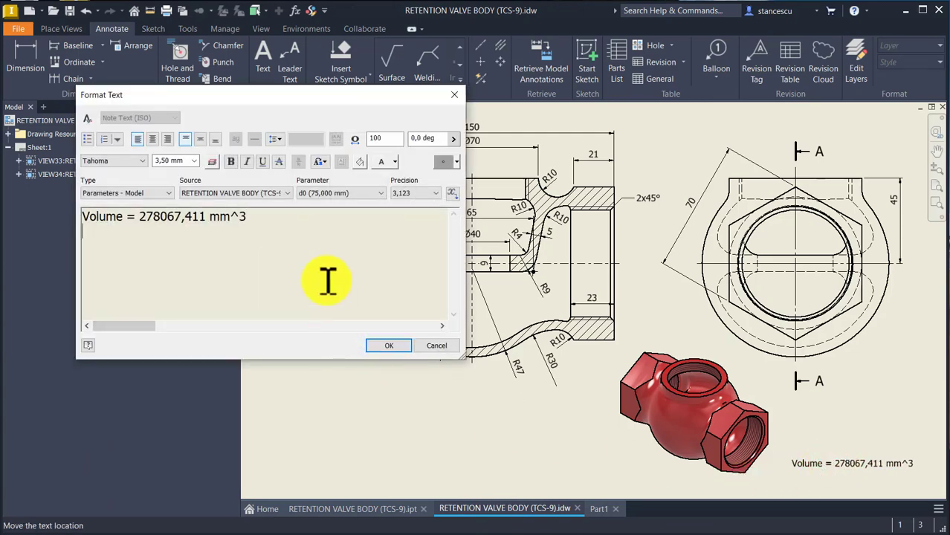
key(ctrl+v)
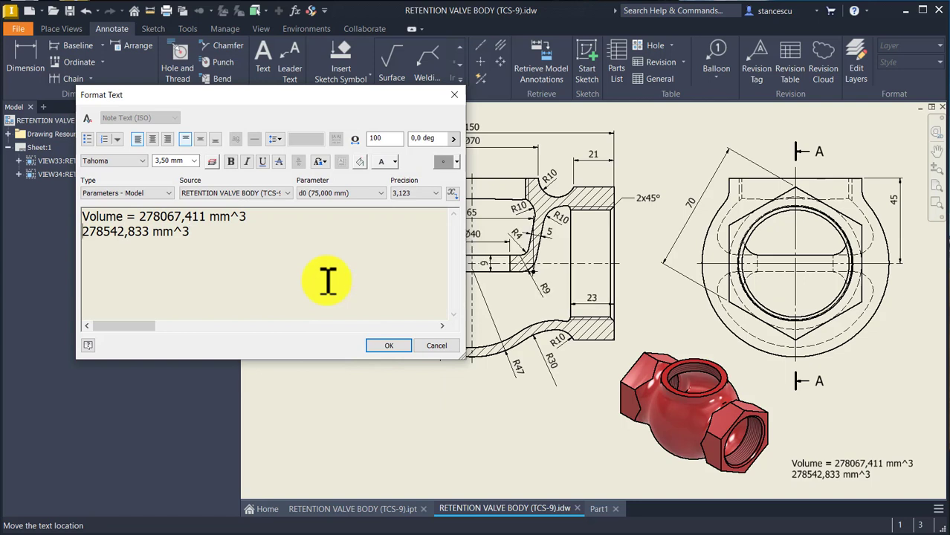
key(Home)
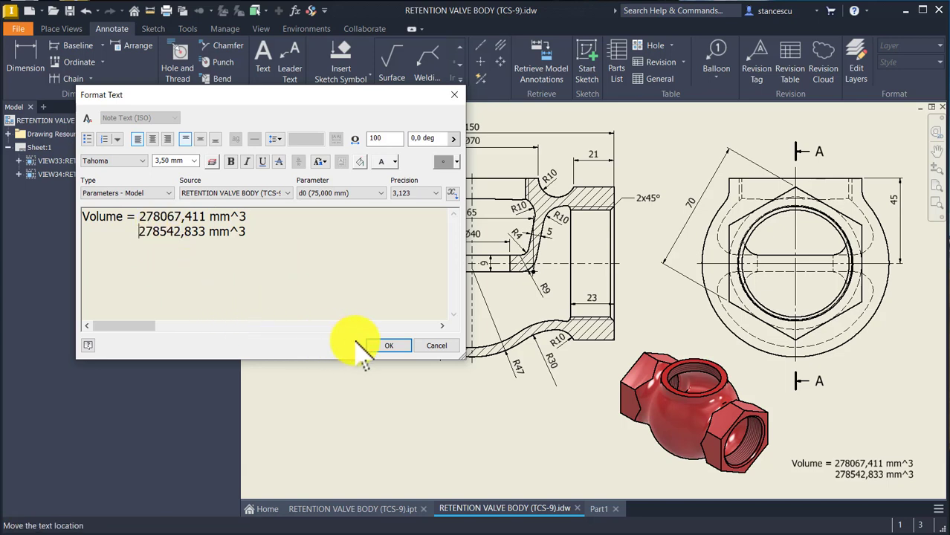
click(252, 232)
key(shift+Home)
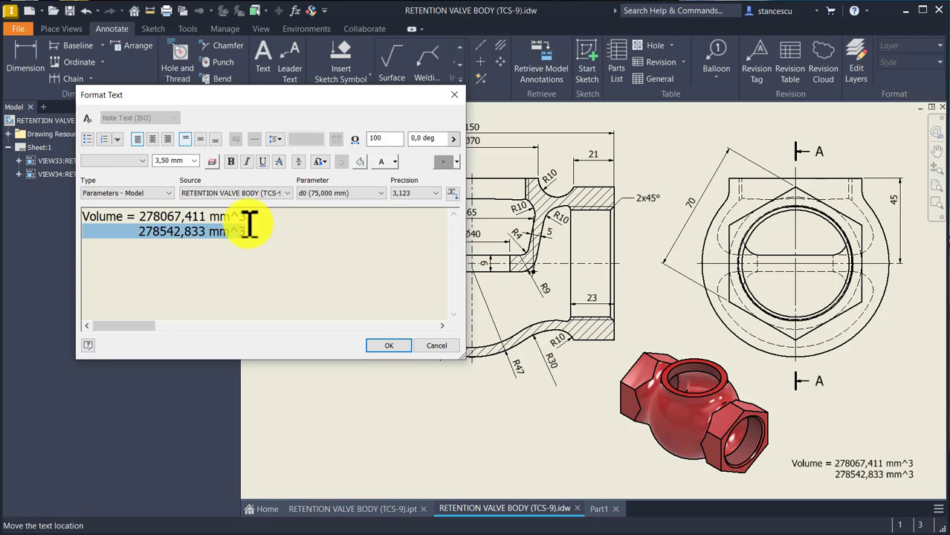
Delete the note's old value and the gap before the pasted one so it reads "Volume = 278542,833 mm^3", then accept the text.
click(247, 212)
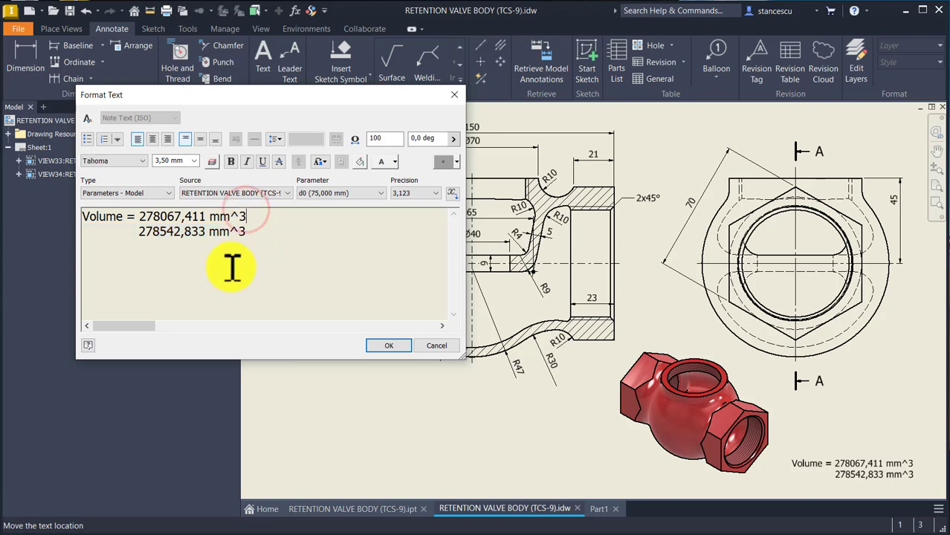
key(ctrl+shift+Left)
key(ctrl+shift+Left)
key(ctrl+shift+Left)
key(ctrl+shift+Left)
key(ctrl+shift+Left)
key(ctrl+shift+Left)
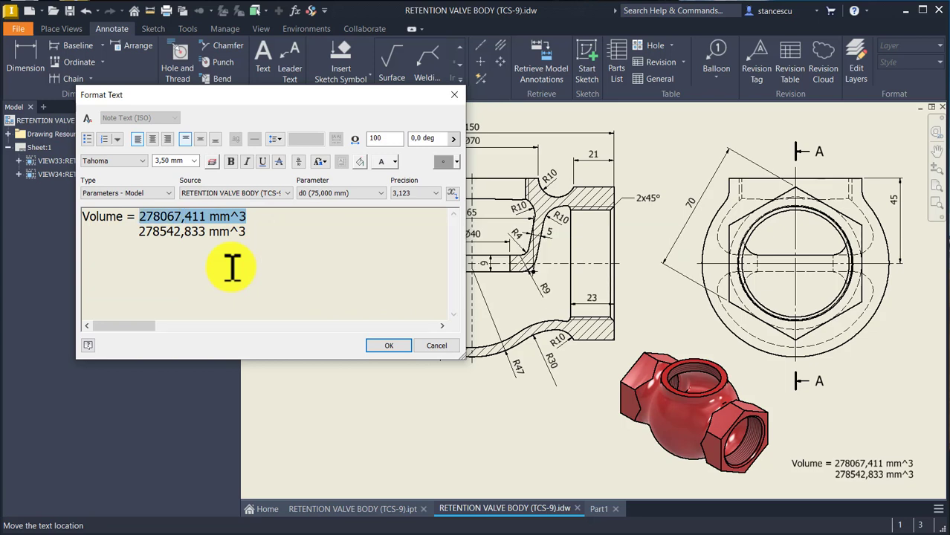
key(Delete)
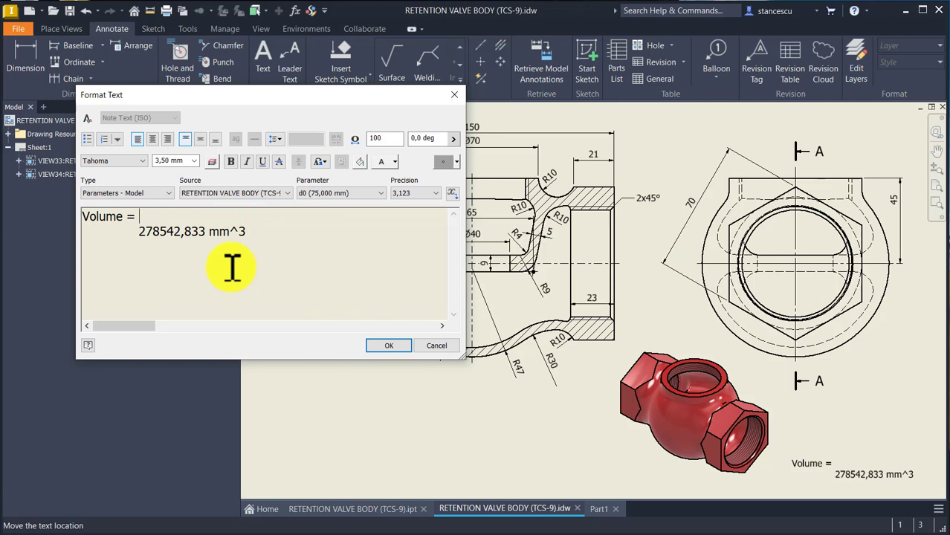
key(Delete)
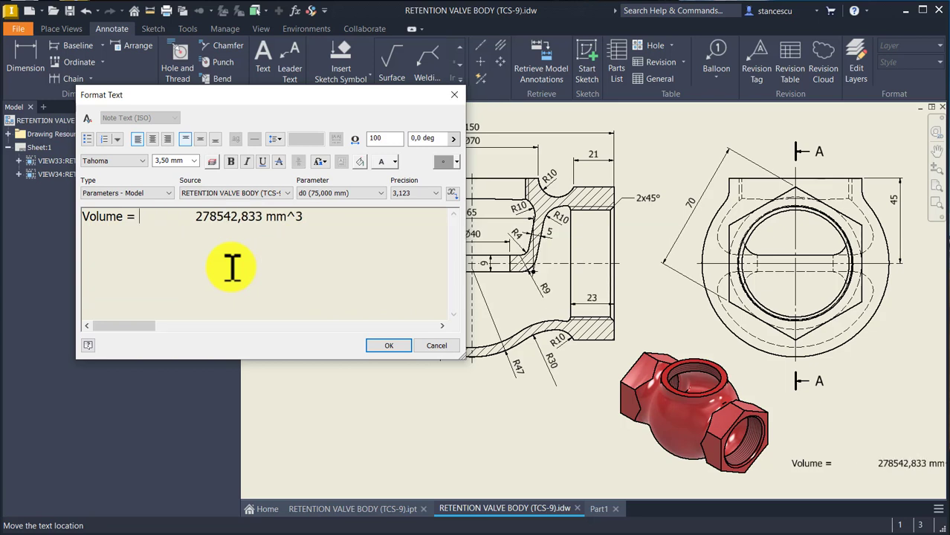
key(Delete)
key(Delete)
key(Delete)
key(Delete)
key(Delete)
key(Delete)
key(Delete)
key(Delete)
key(Delete)
key(Delete)
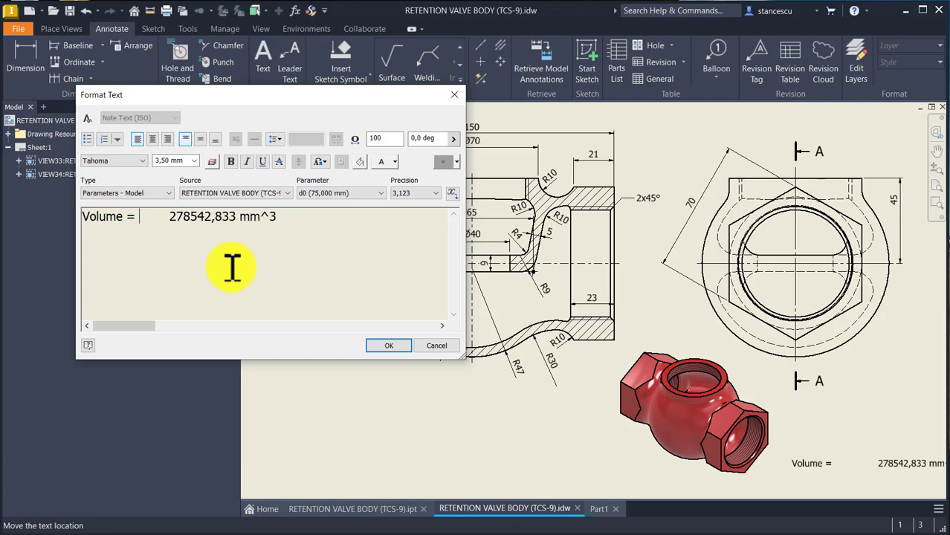
key(Delete)
key(Delete)
key(Delete)
key(Delete)
key(Delete)
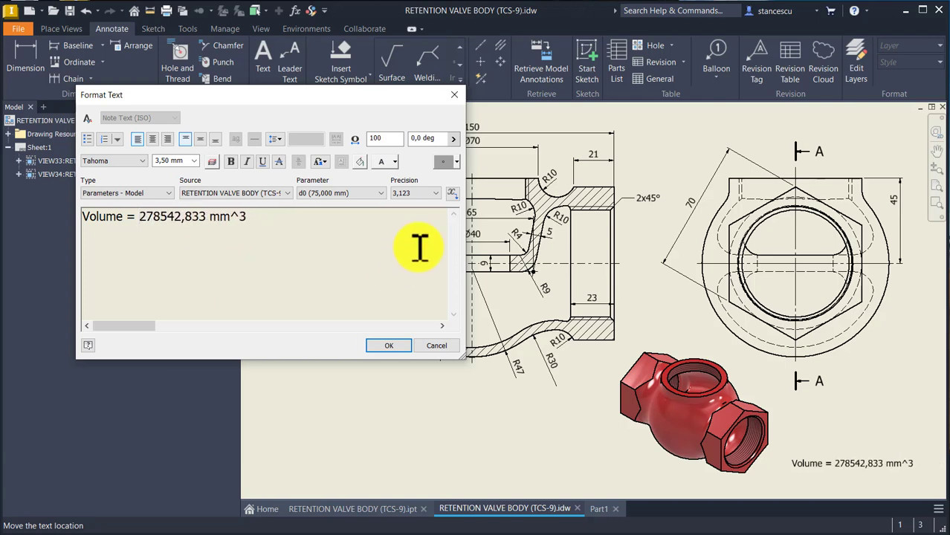
click(384, 347)
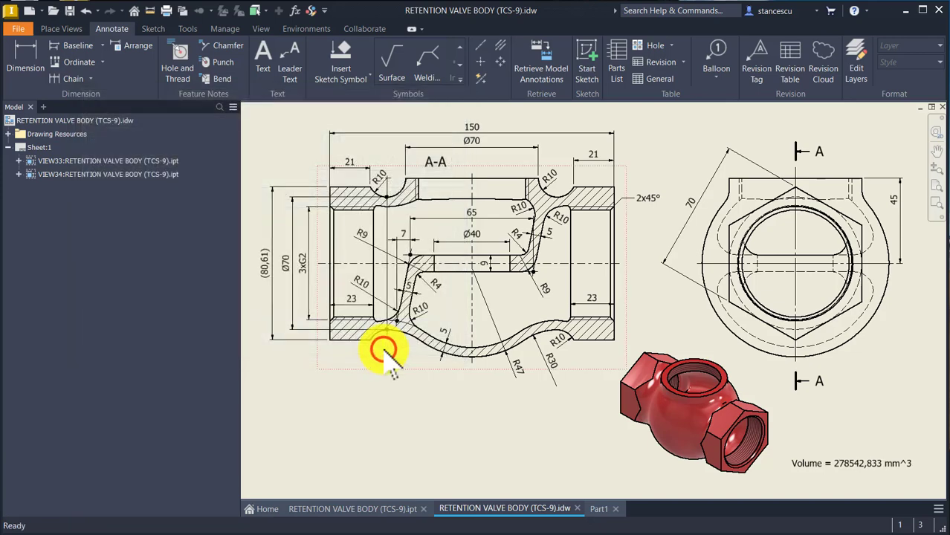
click(413, 424)
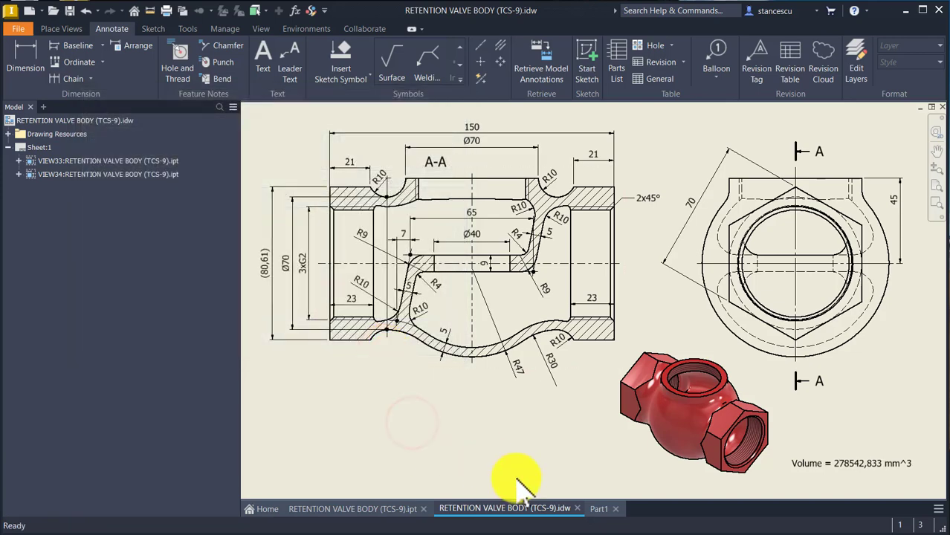